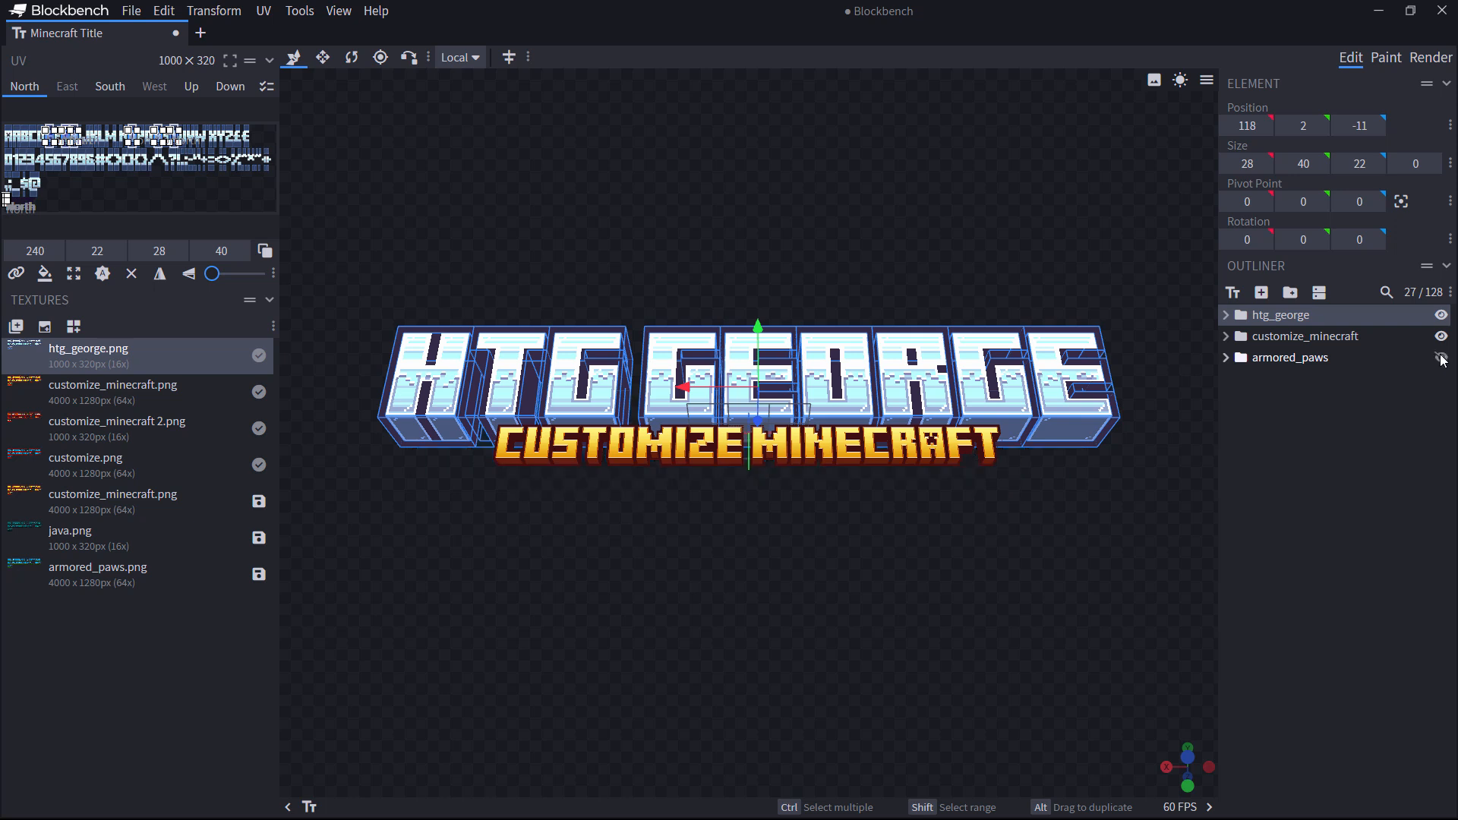
# Step: Hide armored_paws and customize_minecraft in the Outliner, leaving only HTG GEORGE visible
pyautogui.click(1441, 337)
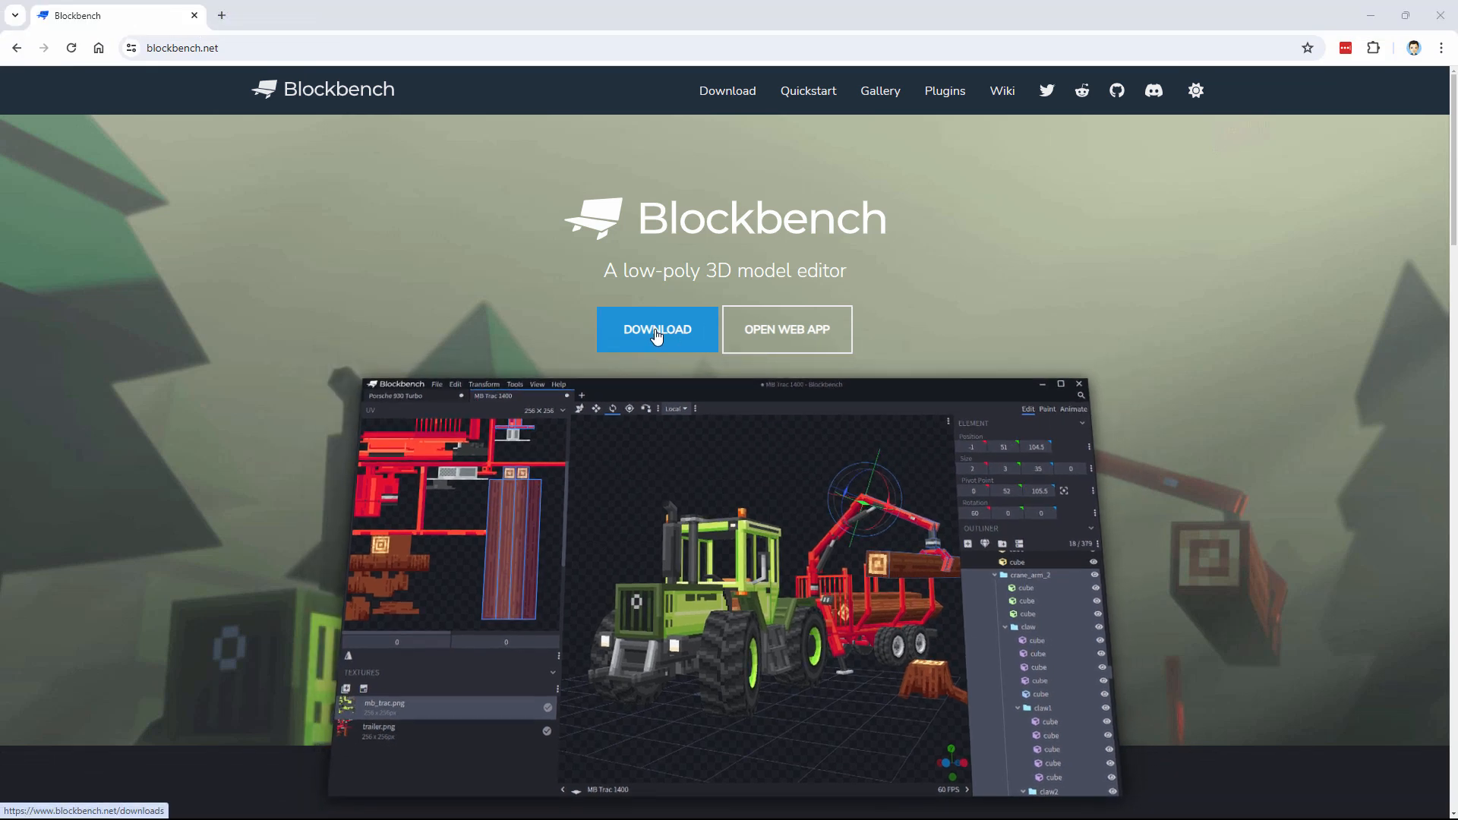
# Step: Close the Blockbench website in Chrome to return to the Blockbench app
pyautogui.click(388, 52)
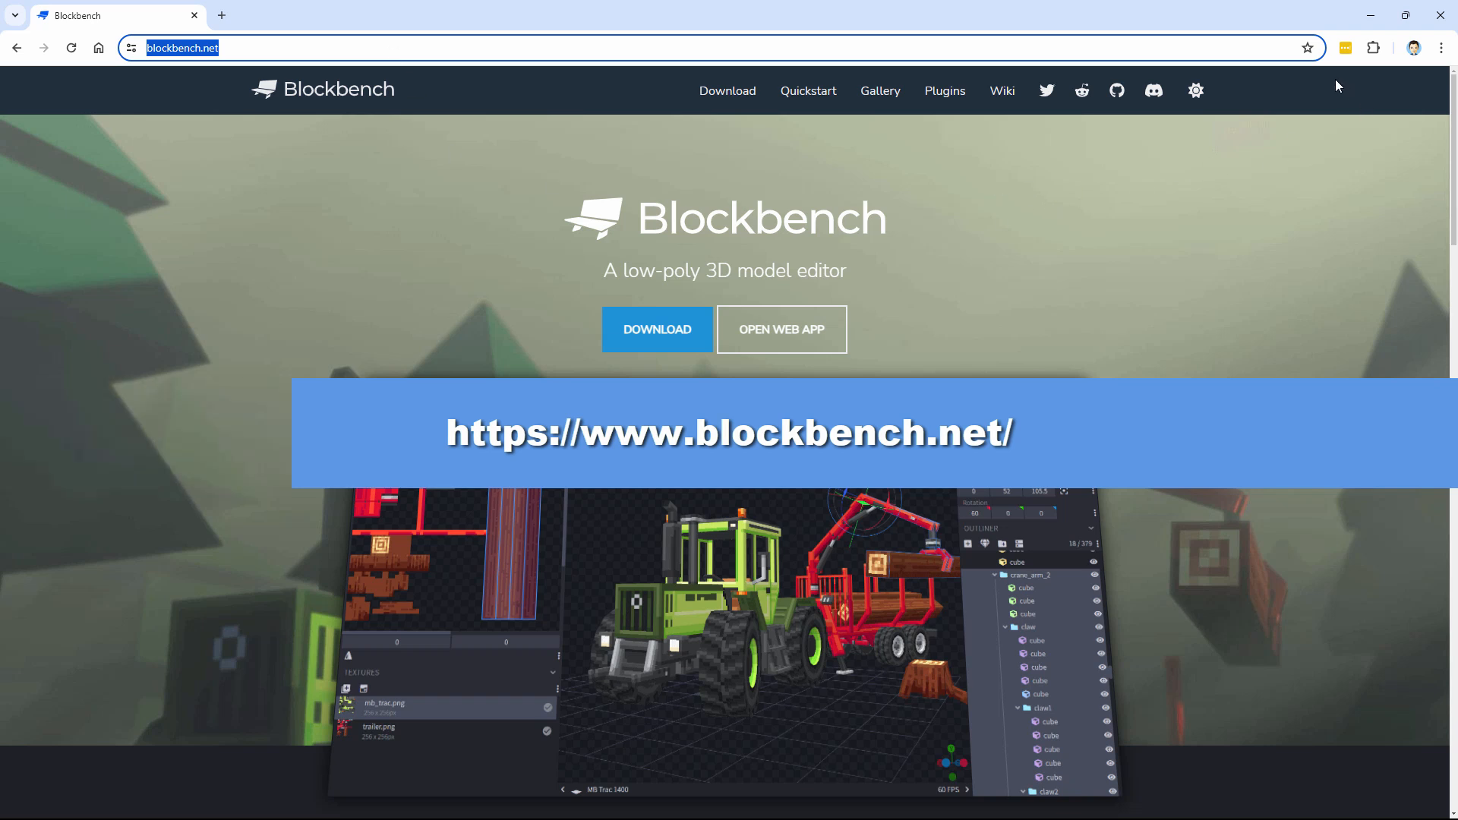
pyautogui.click(1437, 25)
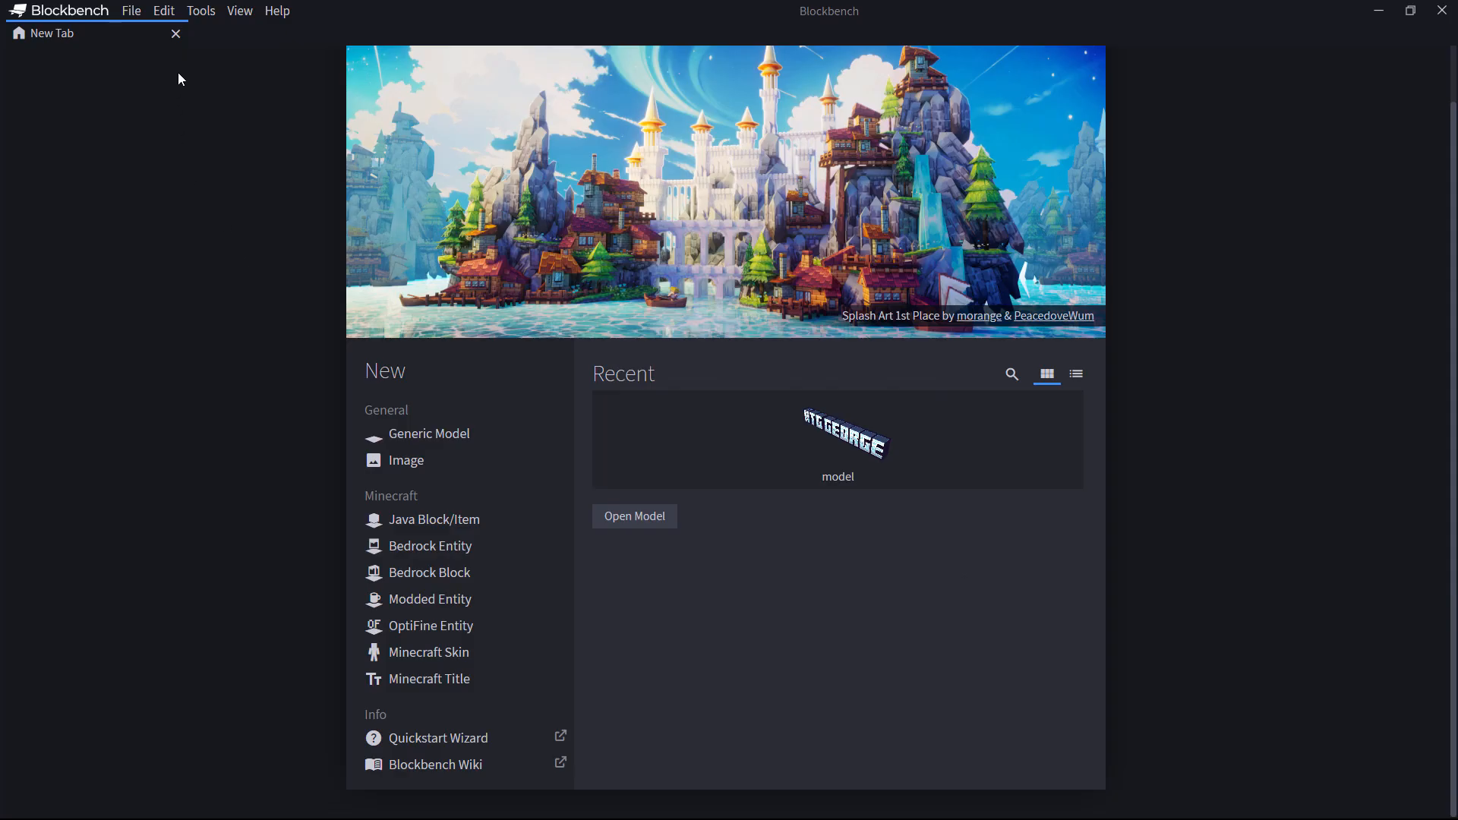
# Step: Install the Minecraft Title Generator plugin from the Plugins browser, then close it
pyautogui.click(138, 12)
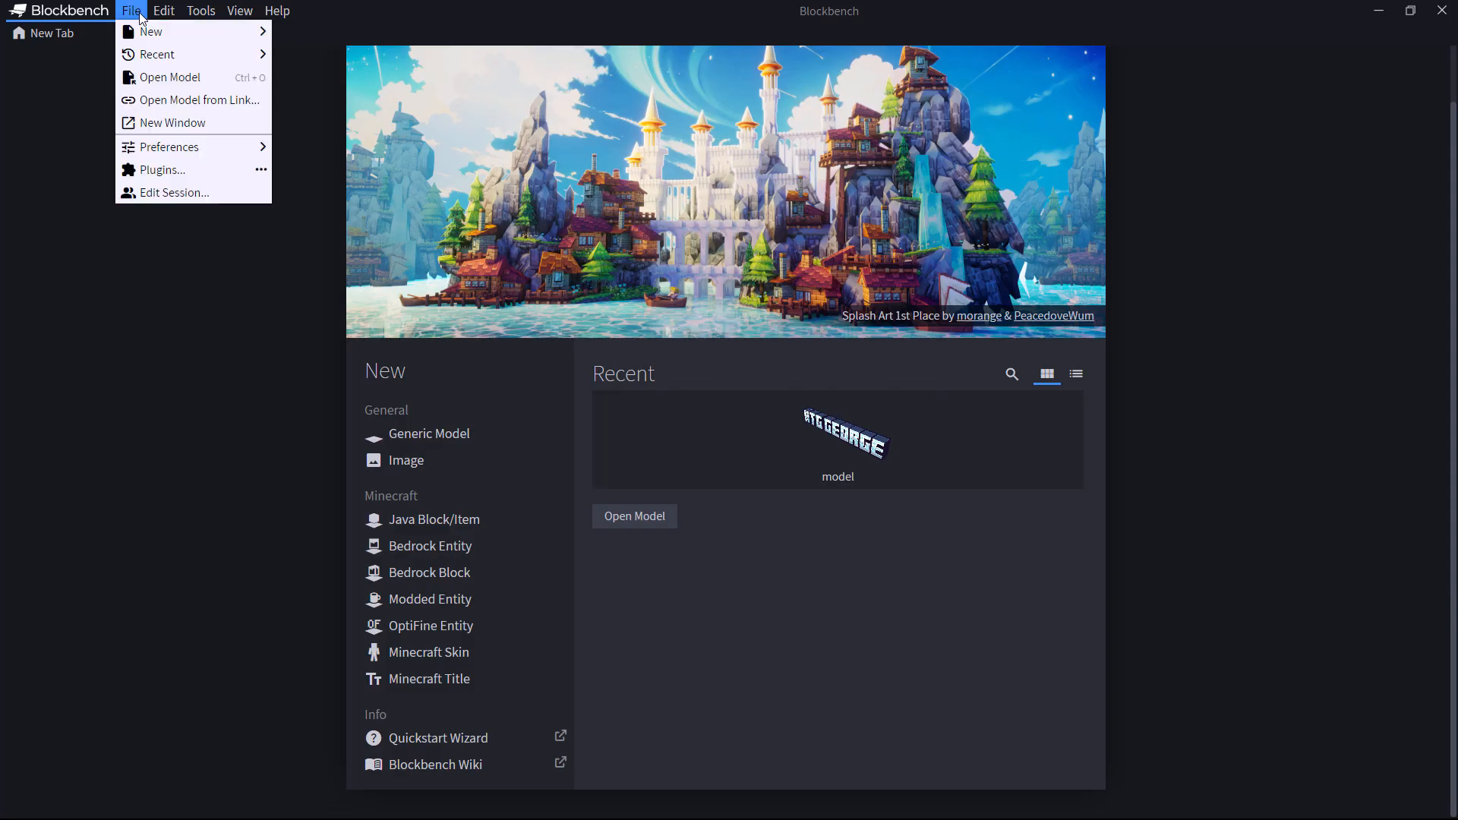
pyautogui.click(168, 171)
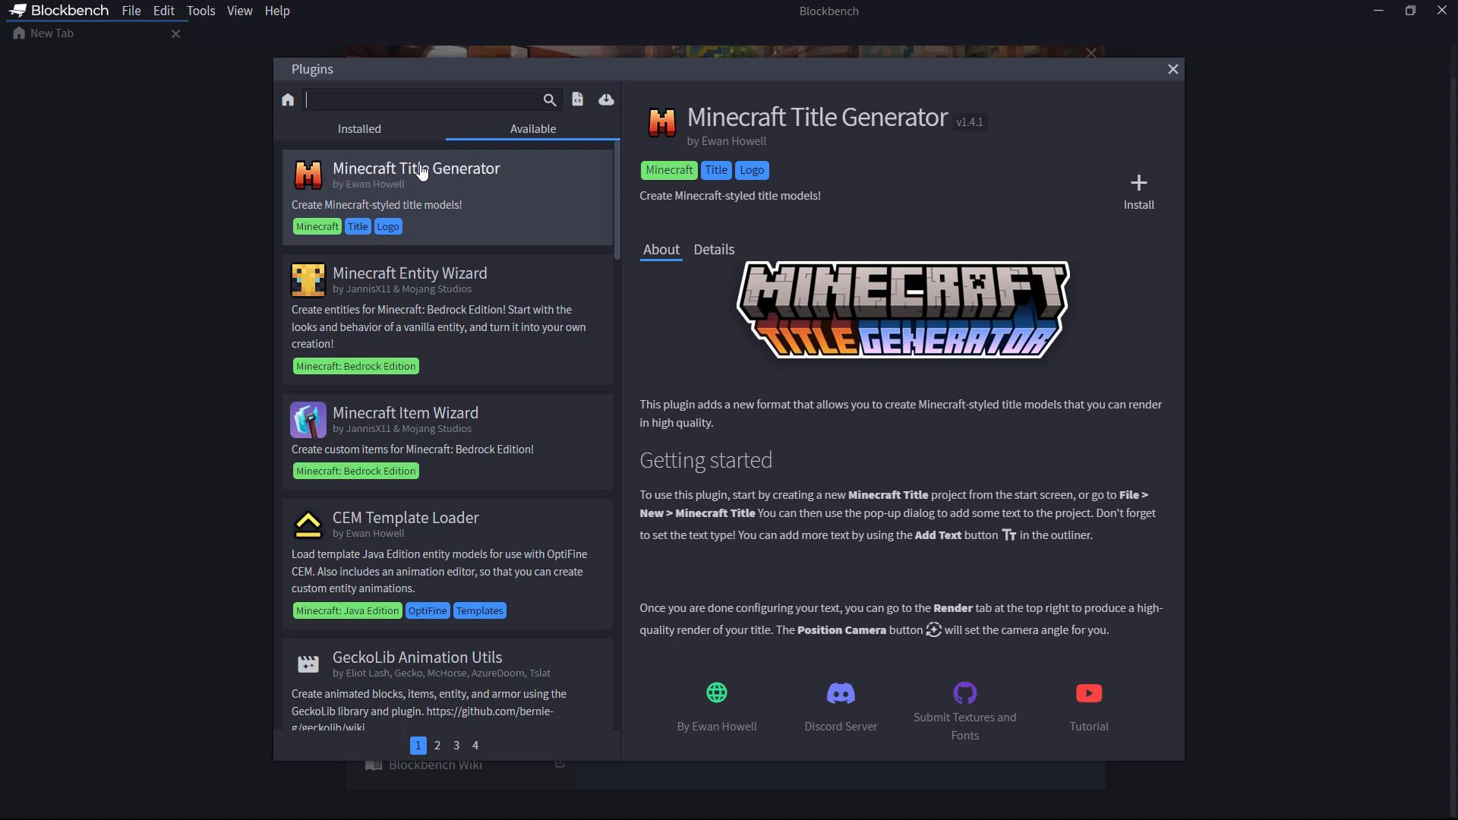
pyautogui.click(1142, 199)
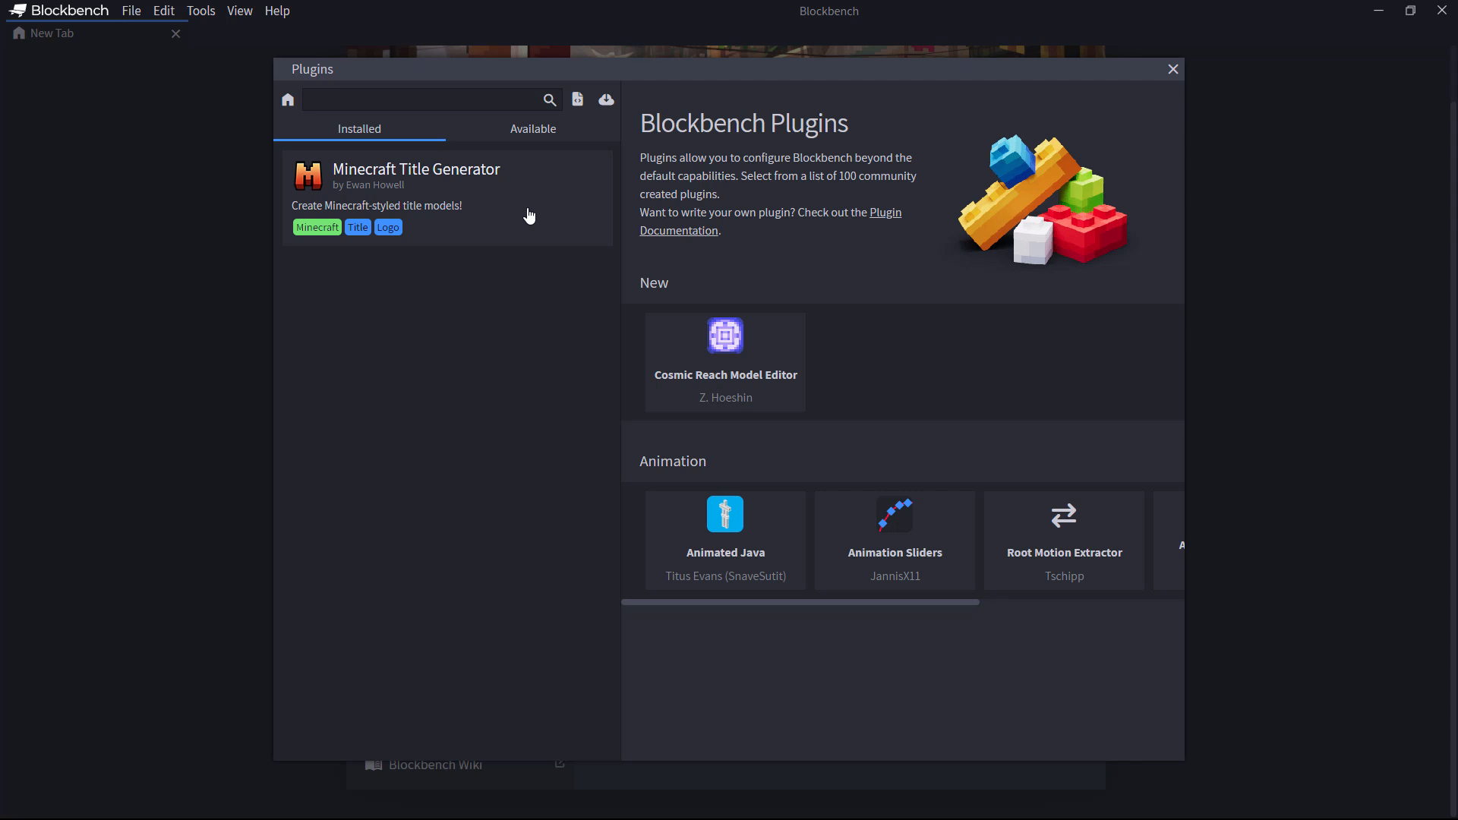
pyautogui.click(1173, 69)
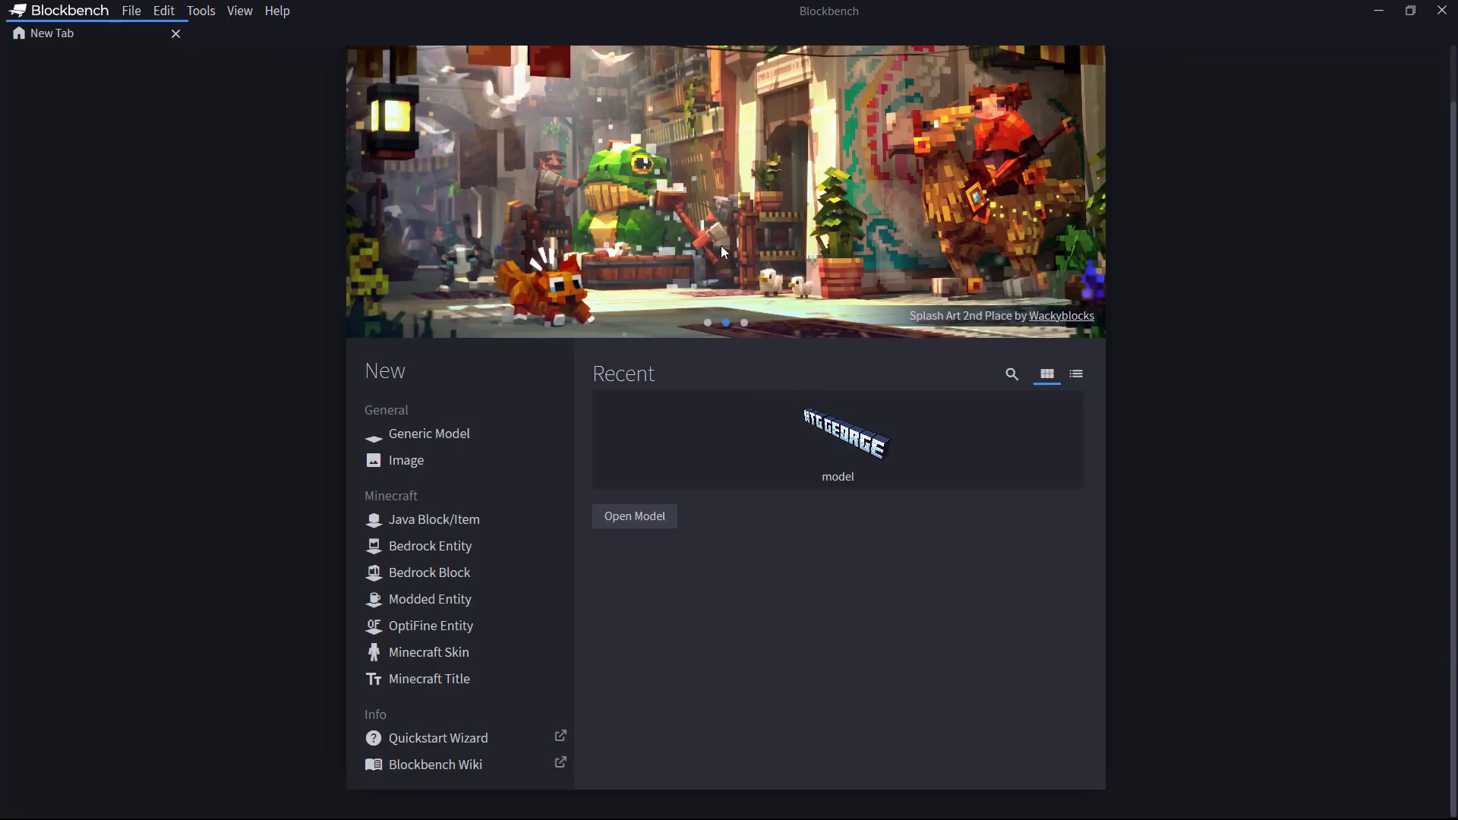
# Step: Create a new Minecraft Title project and look through its Texture, Overlay, Style and Settings tabs
pyautogui.click(129, 10)
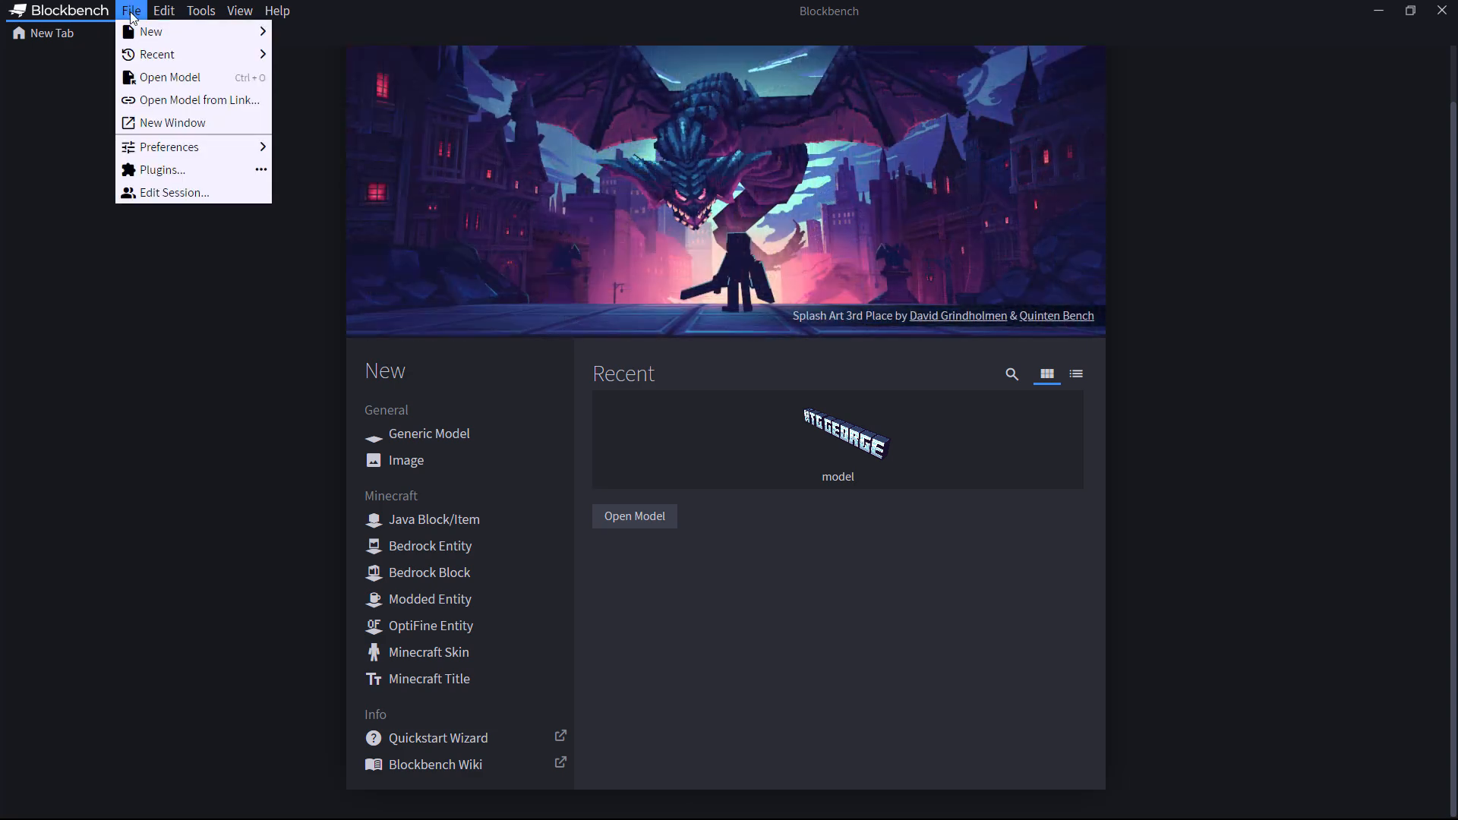
pyautogui.moveTo(152, 35)
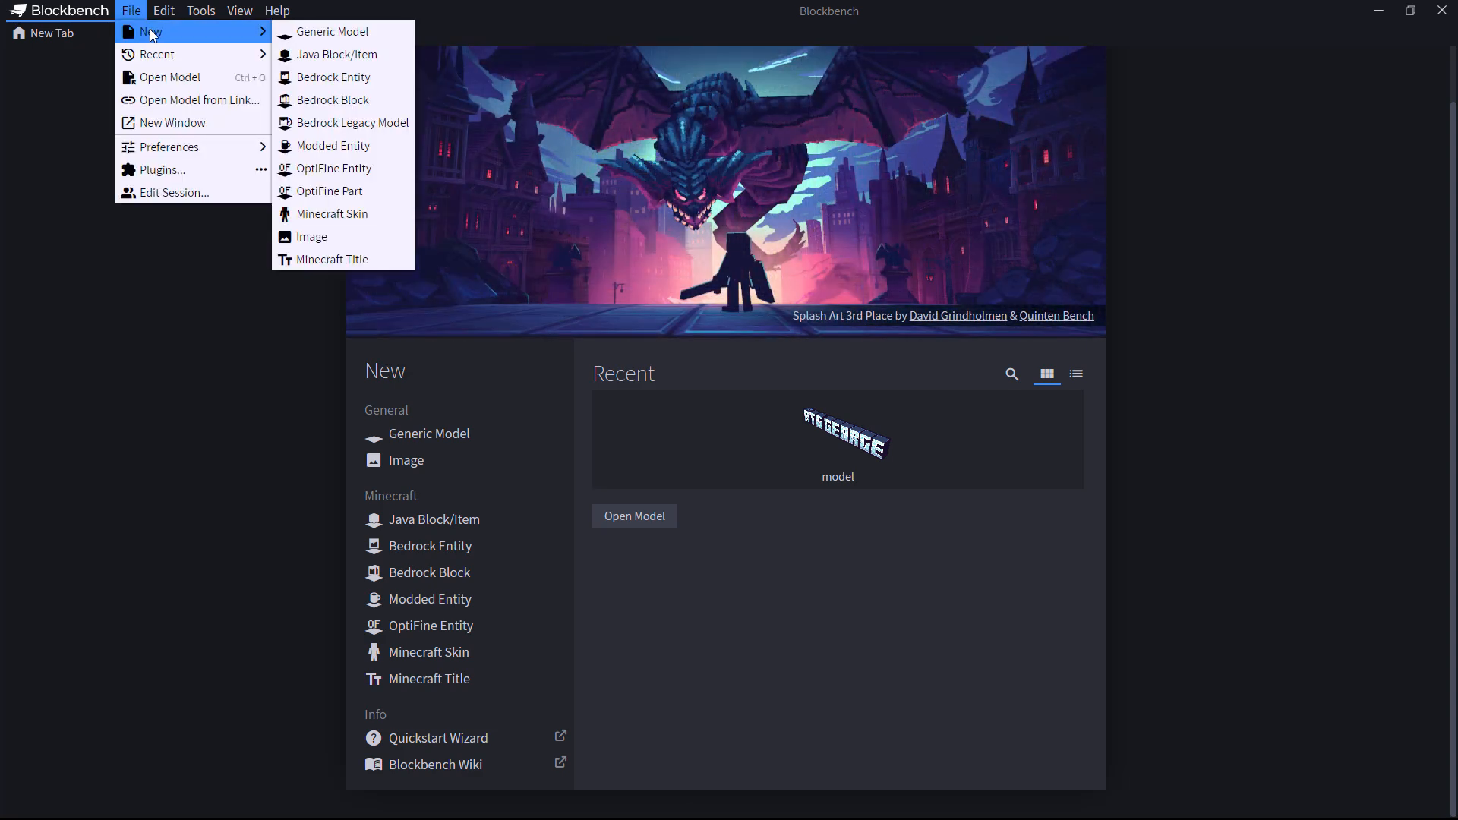
pyautogui.click(333, 260)
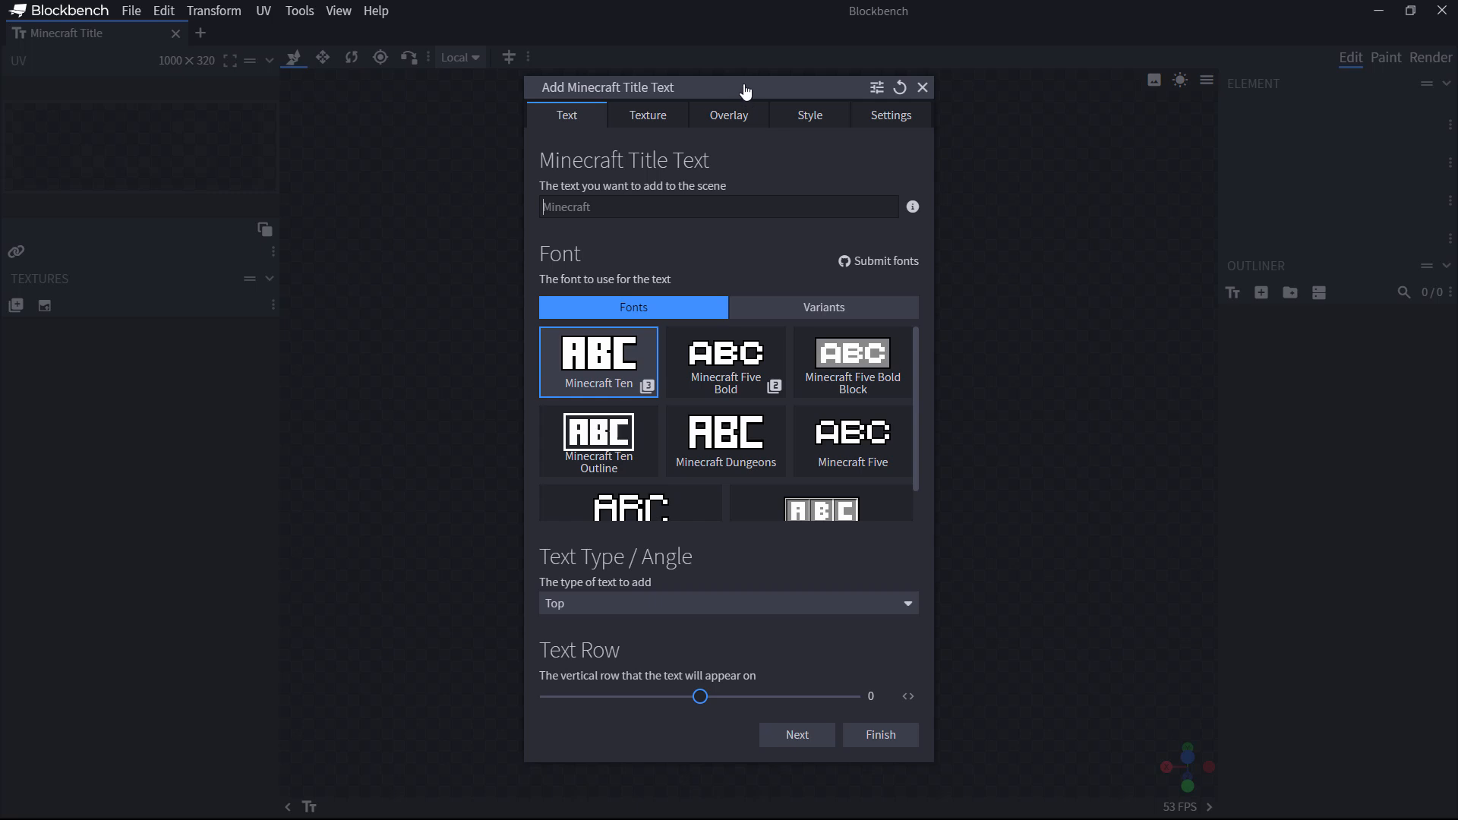
pyautogui.moveTo(745, 89); pyautogui.dragTo(778, 101)
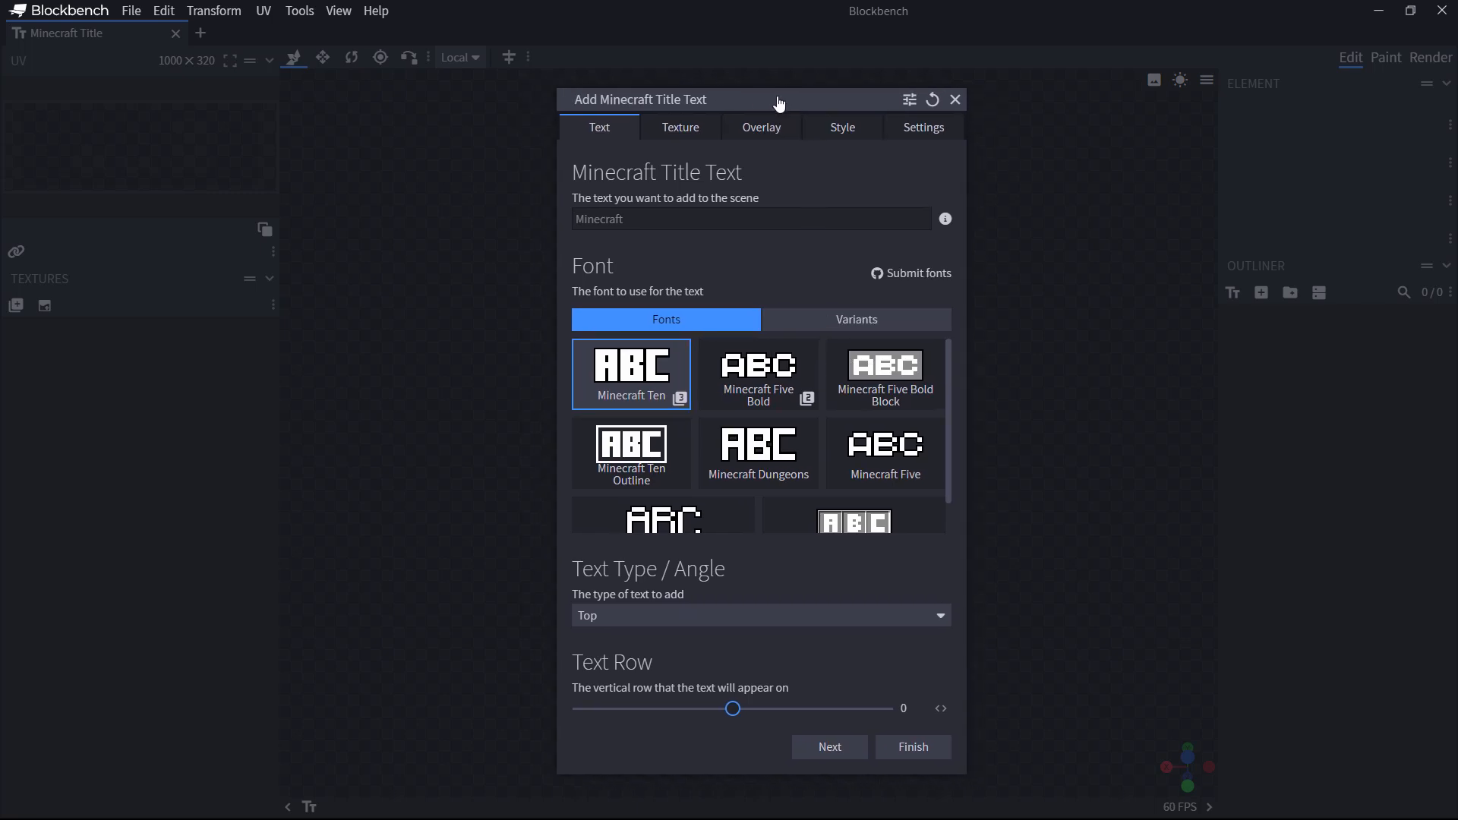
pyautogui.click(676, 137)
pyautogui.click(751, 137)
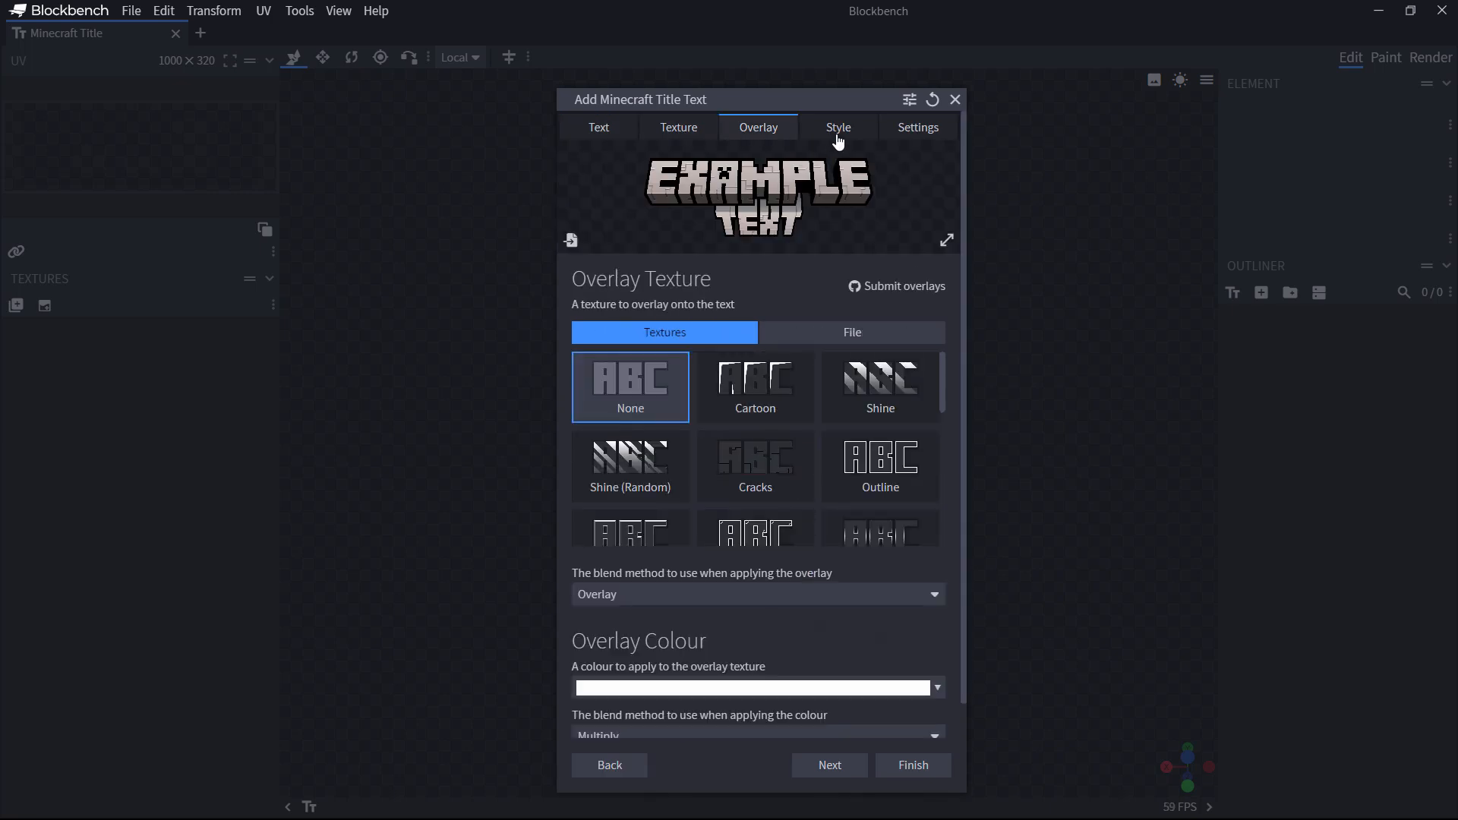
pyautogui.click(838, 138)
pyautogui.click(919, 133)
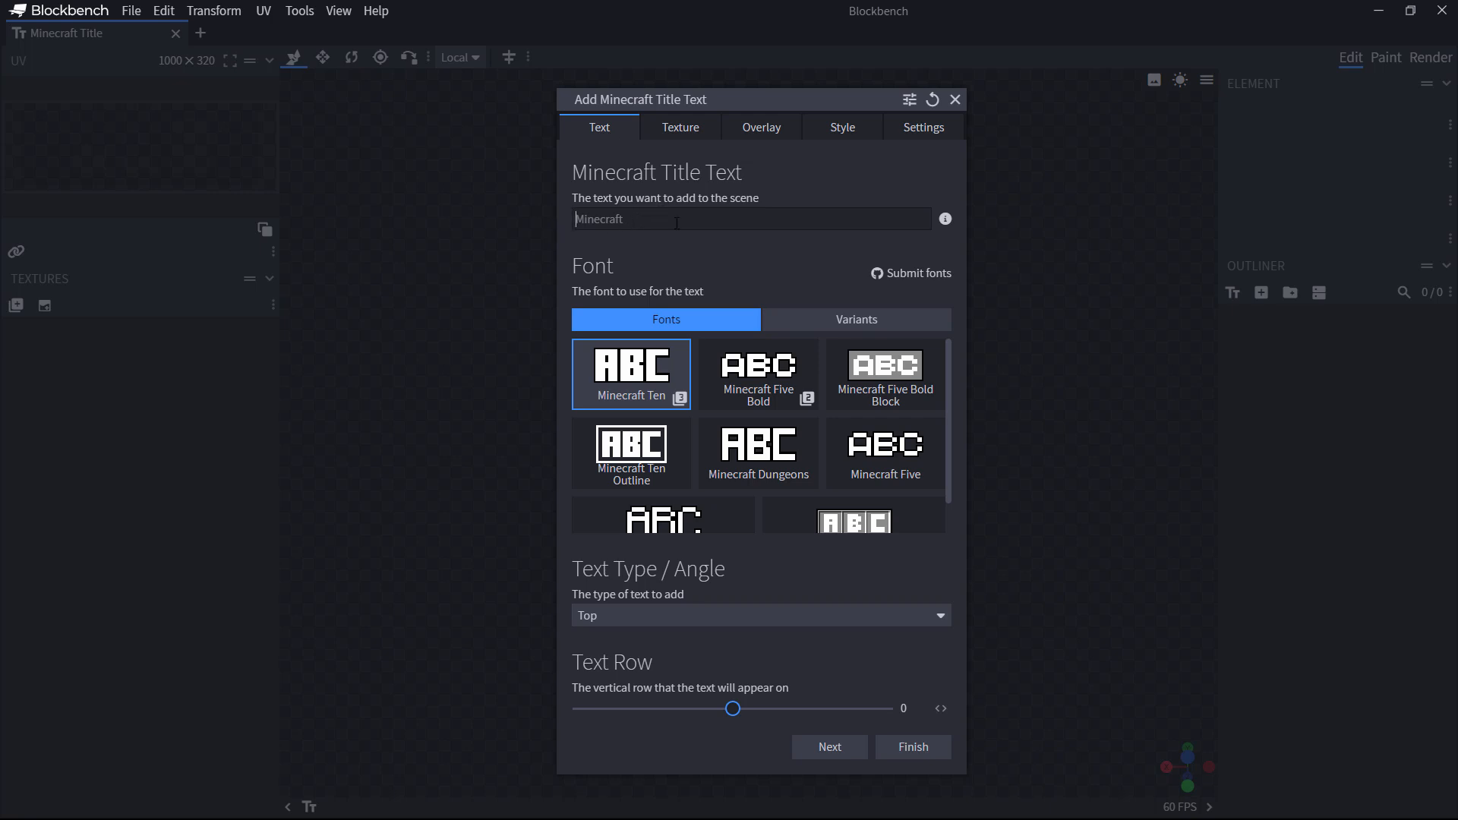
# Step: Enter 'HTG GEORGE' as the title text and keep Top as the text type
pyautogui.write('h')
pyautogui.press('BackSpace')
pyautogui.write('HTG GEORGE')
pyautogui.moveTo(951, 430); pyautogui.dragTo(948, 390)
pyautogui.click(682, 613)
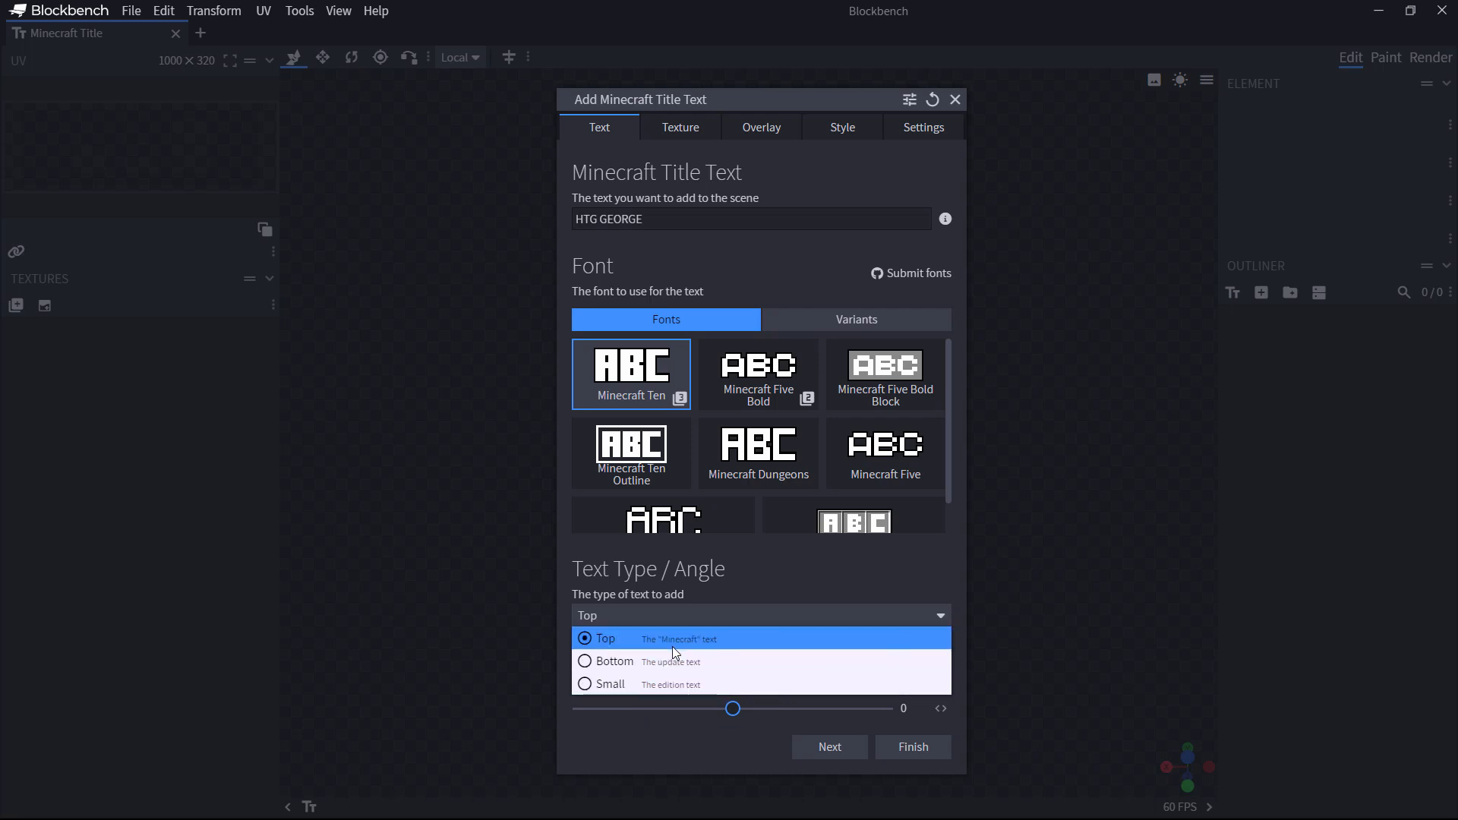
pyautogui.click(817, 596)
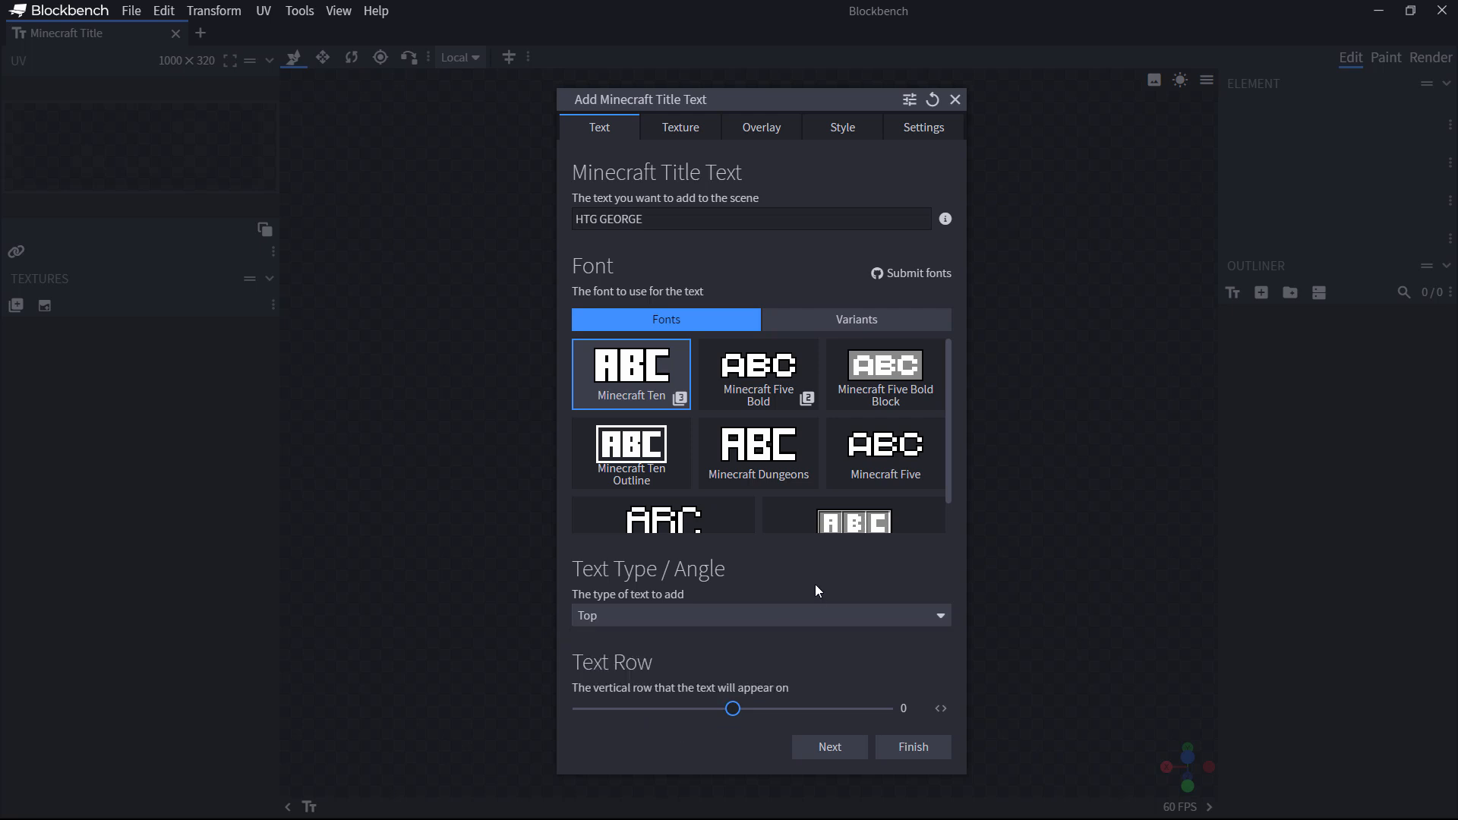
# Step: Try the Grass, Pixel, Flames and Deep Dark textures, then apply Ice to the text
pyautogui.click(681, 129)
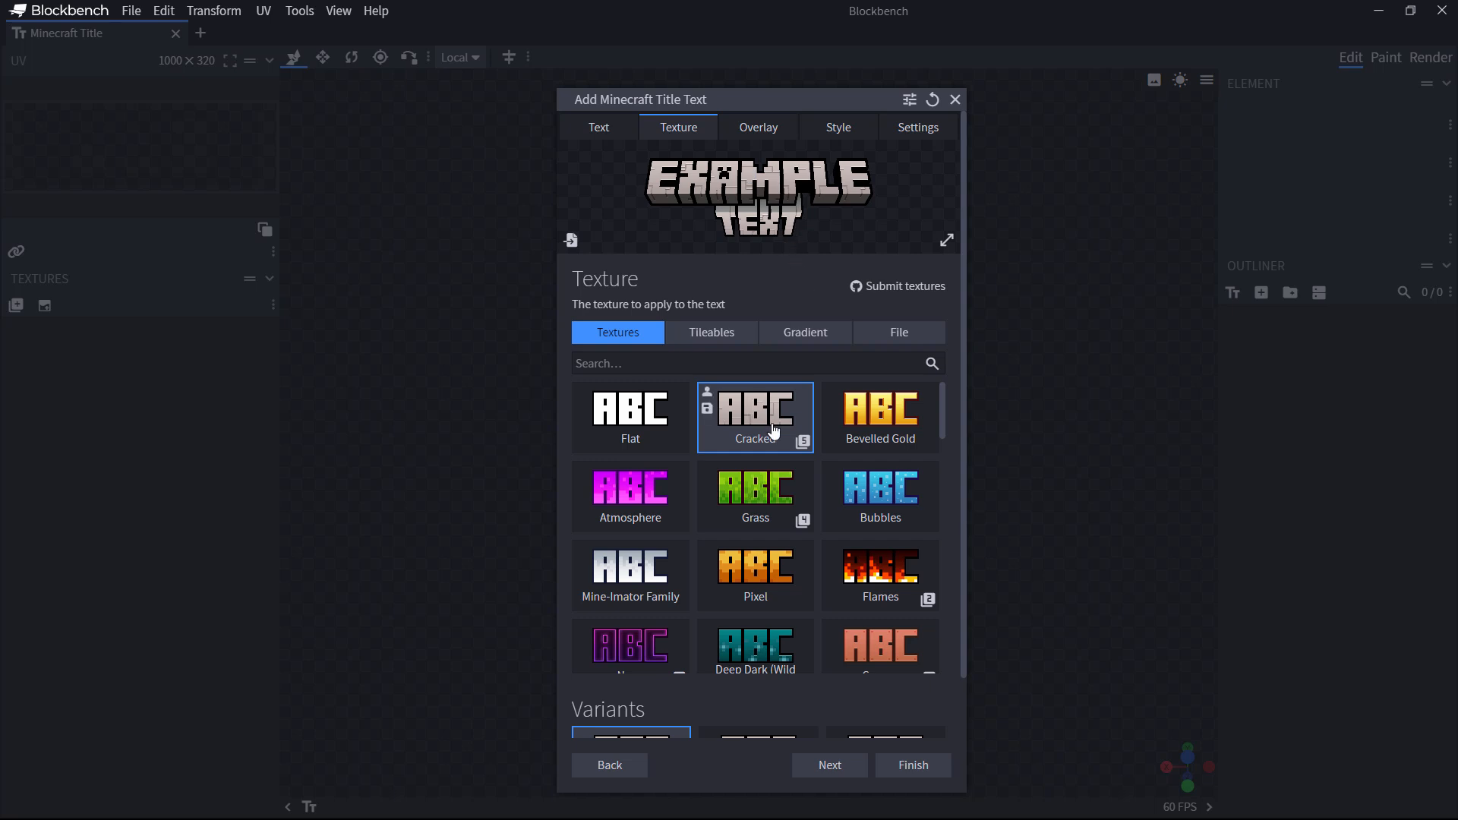
pyautogui.click(751, 478)
pyautogui.scroll(-2, 767, 467)
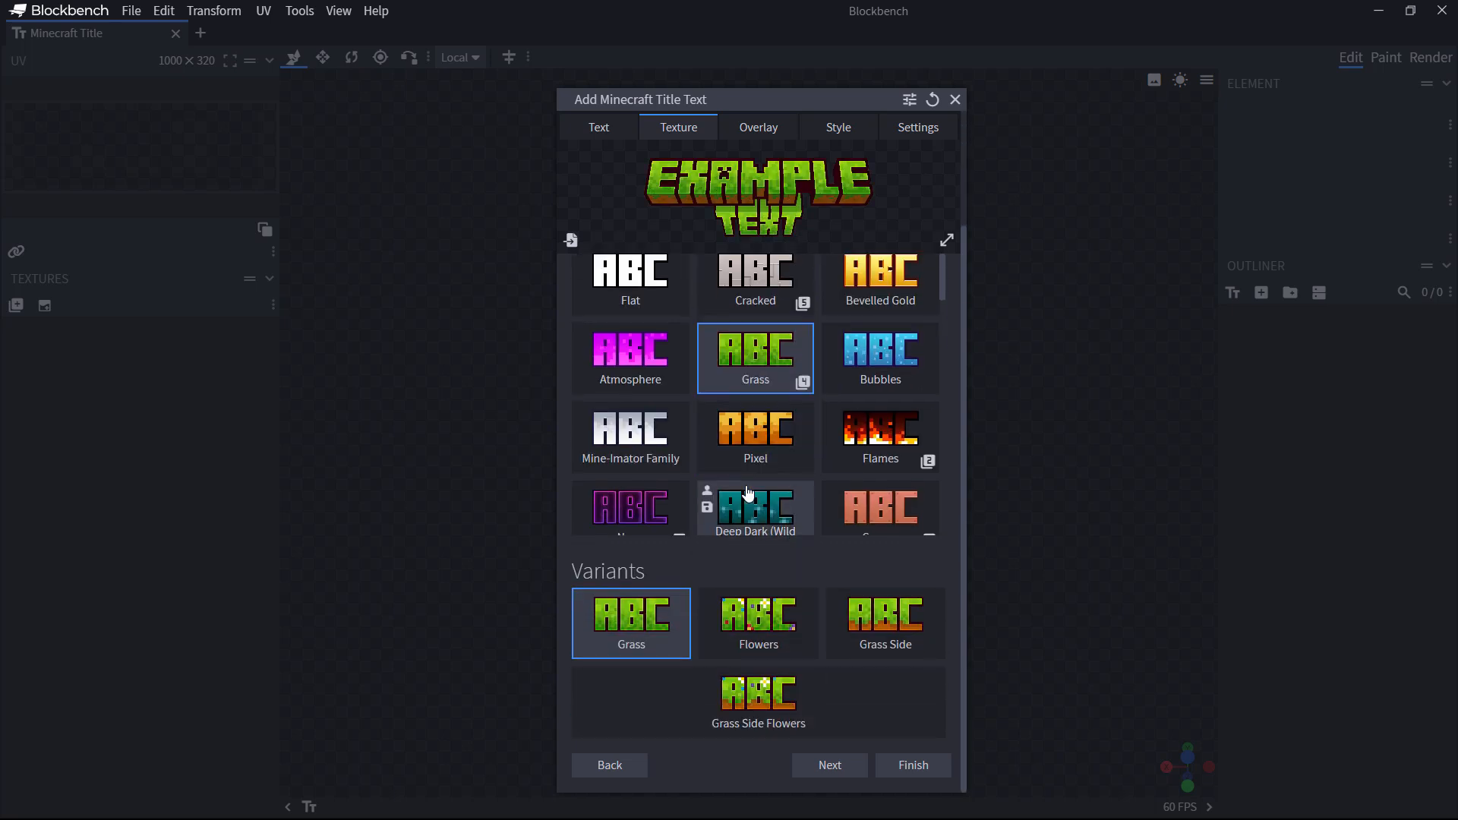
pyautogui.click(773, 446)
pyautogui.click(882, 571)
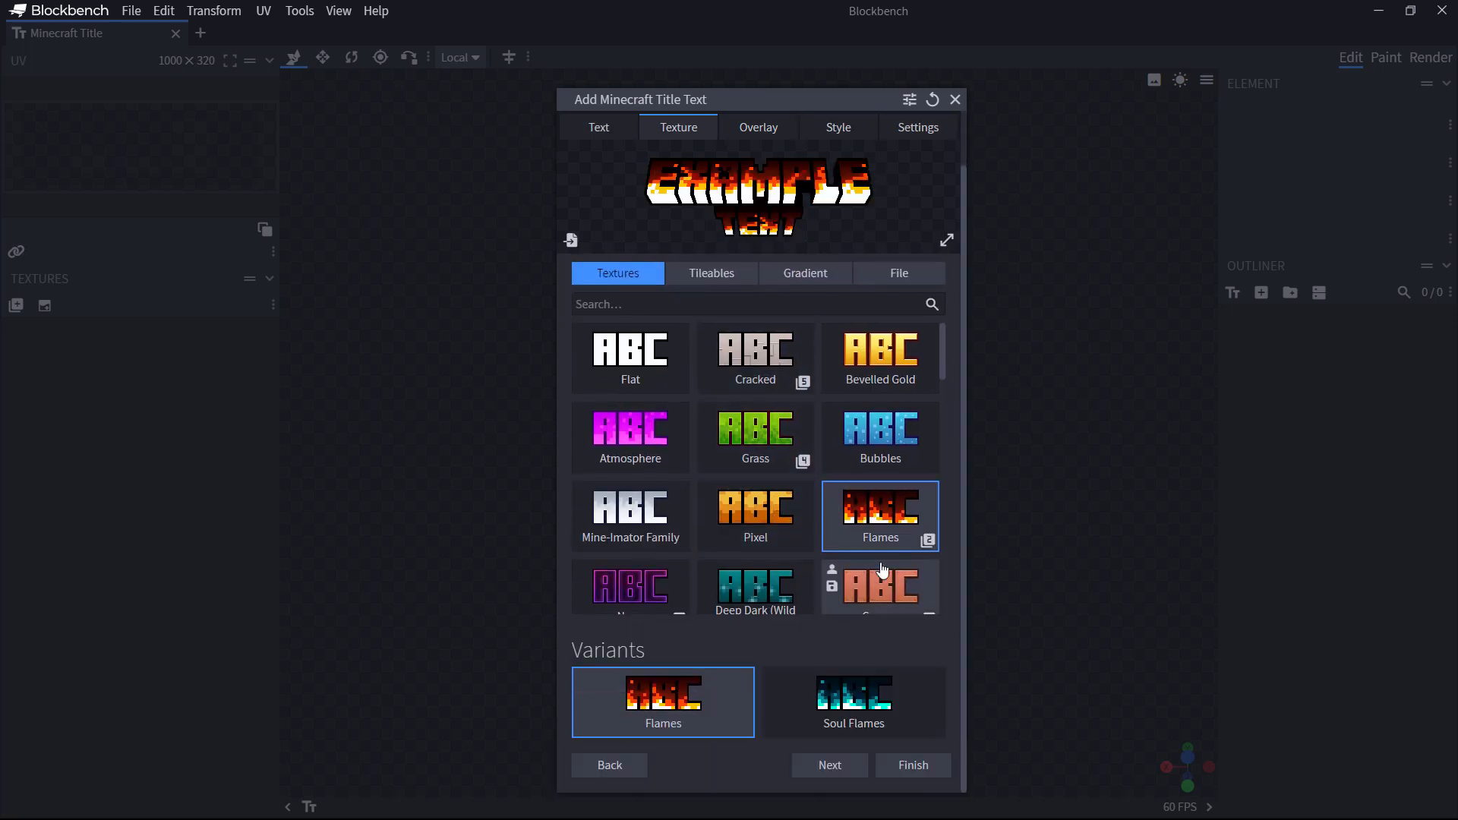
pyautogui.click(758, 598)
pyautogui.moveTo(950, 415); pyautogui.dragTo(946, 603)
pyautogui.click(651, 493)
# Step: Browse the Tileables, Gradient and File texture options, then return to the standard texture list
pyautogui.click(718, 339)
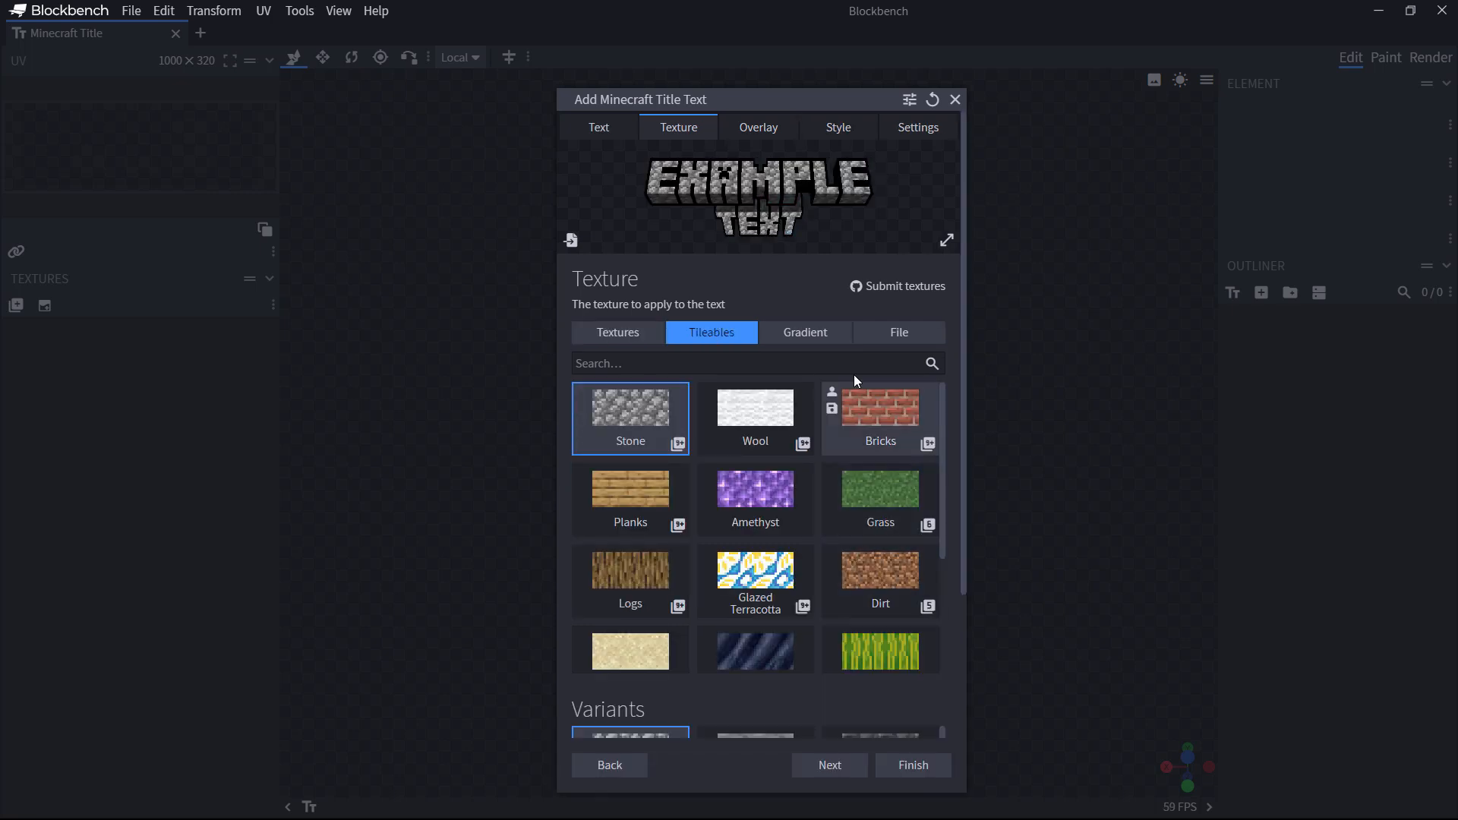
pyautogui.scroll(-3, 945, 502)
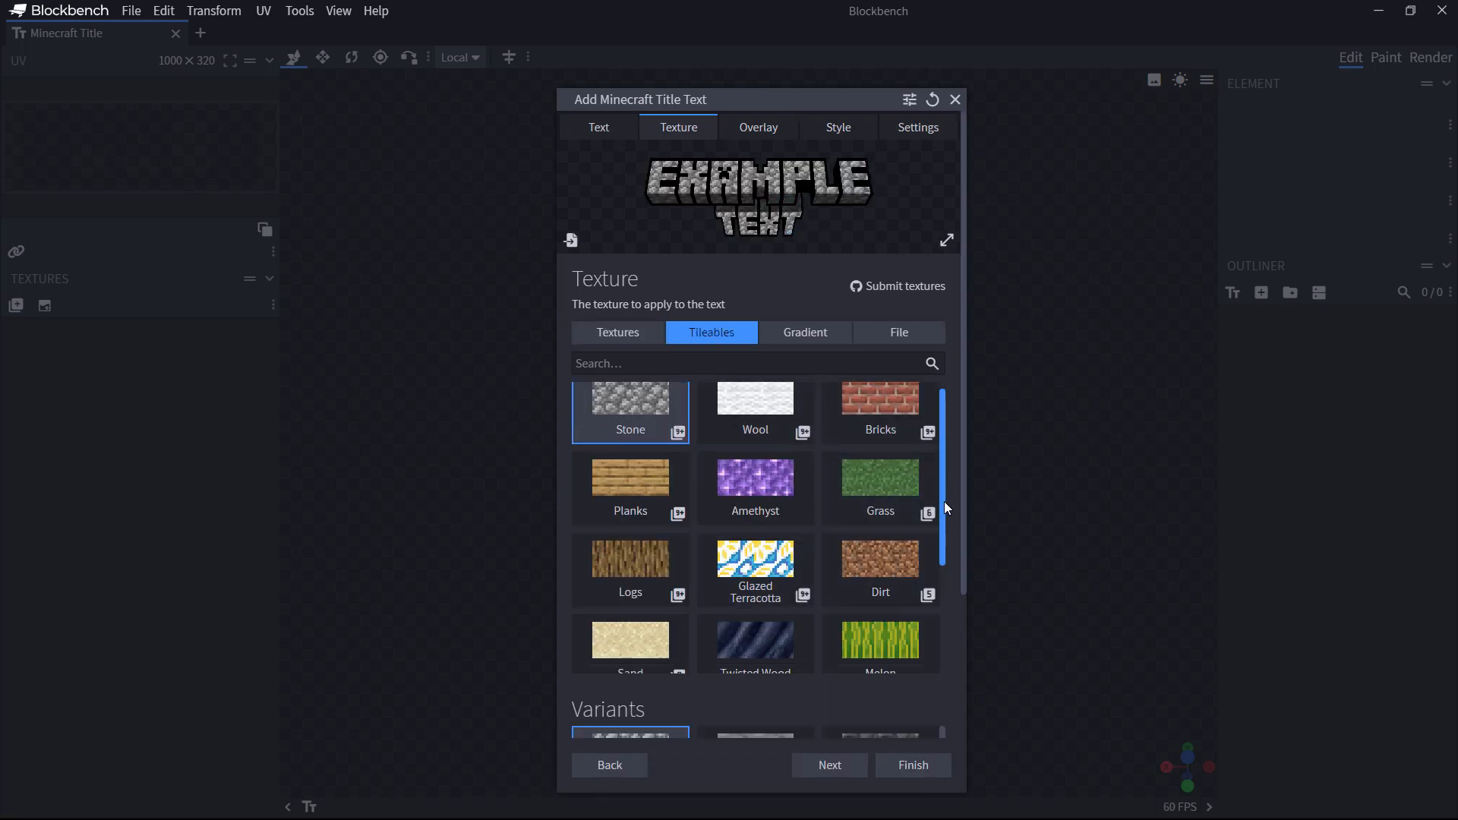
pyautogui.click(808, 336)
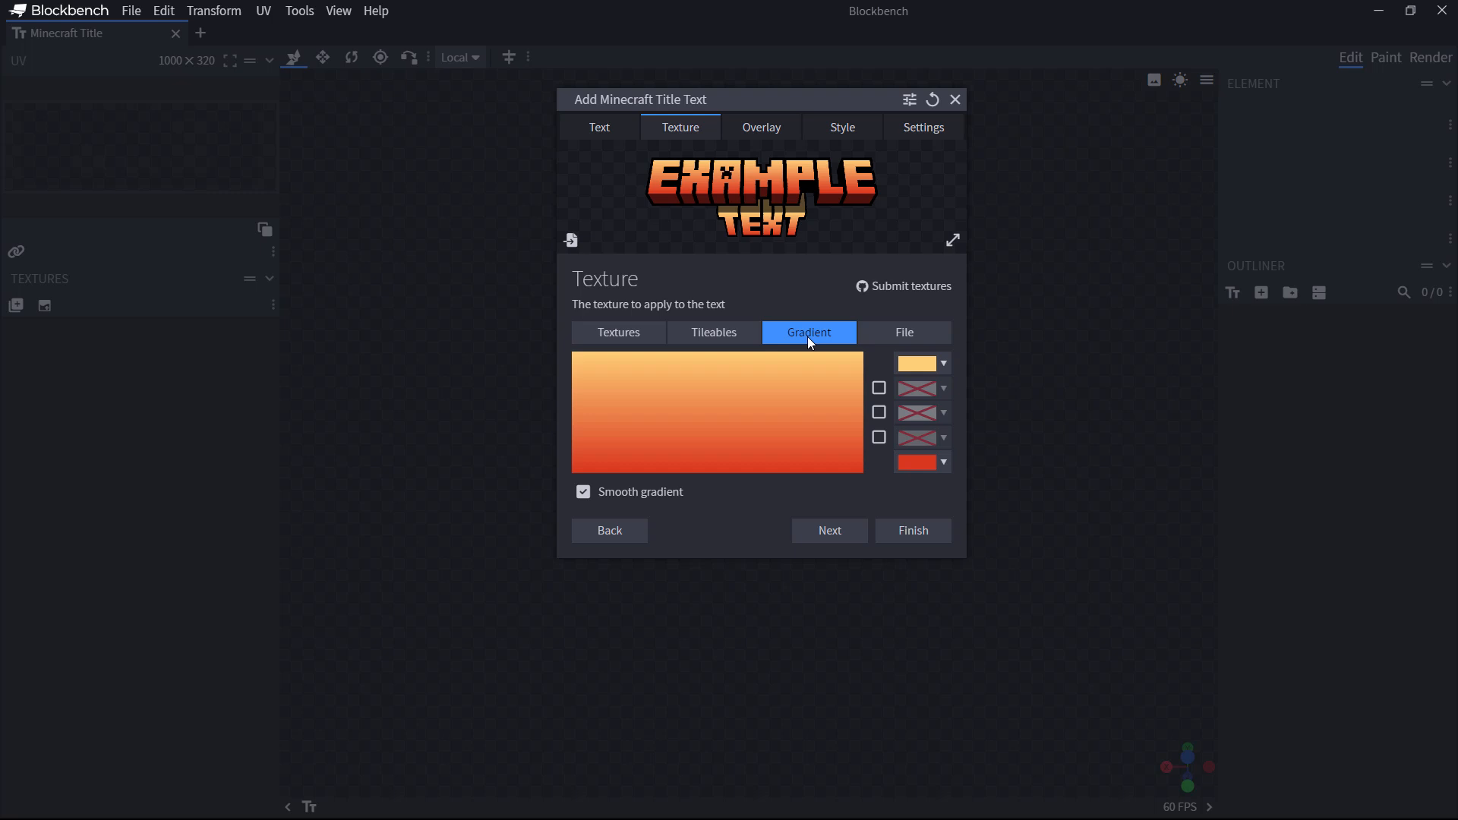
pyautogui.click(912, 334)
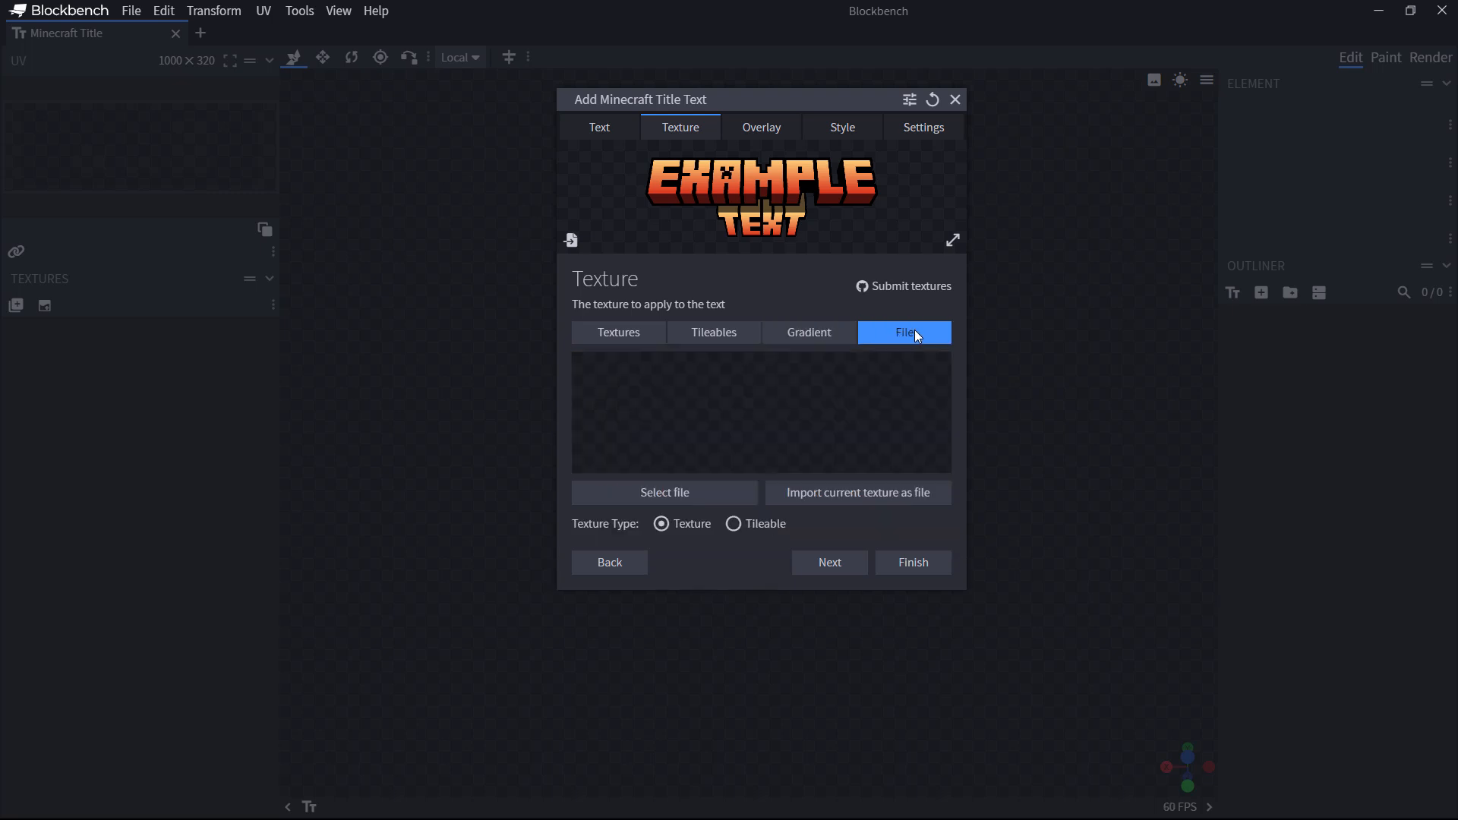
pyautogui.click(809, 334)
pyautogui.click(631, 335)
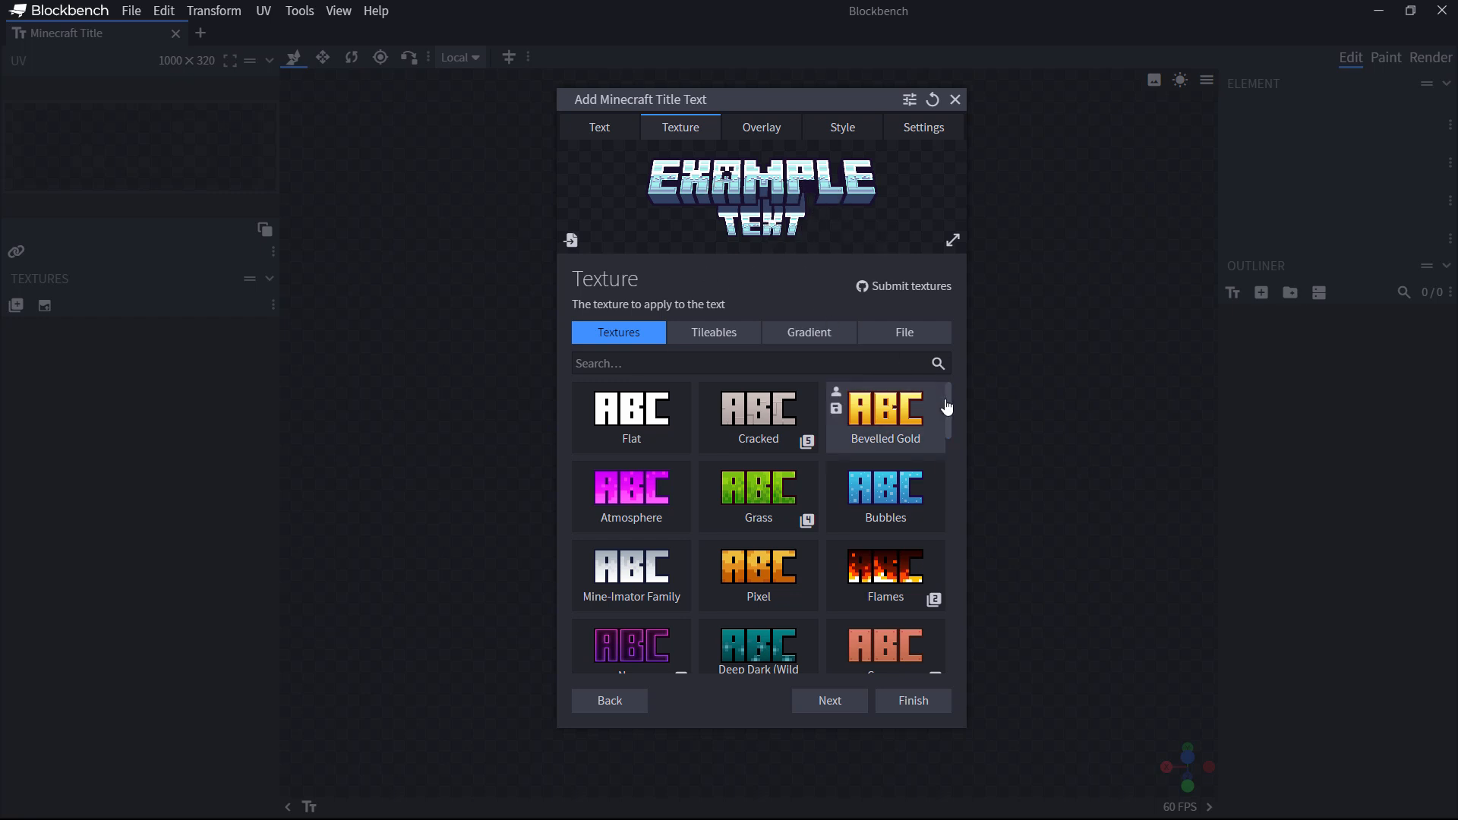
pyautogui.click(774, 125)
pyautogui.click(672, 129)
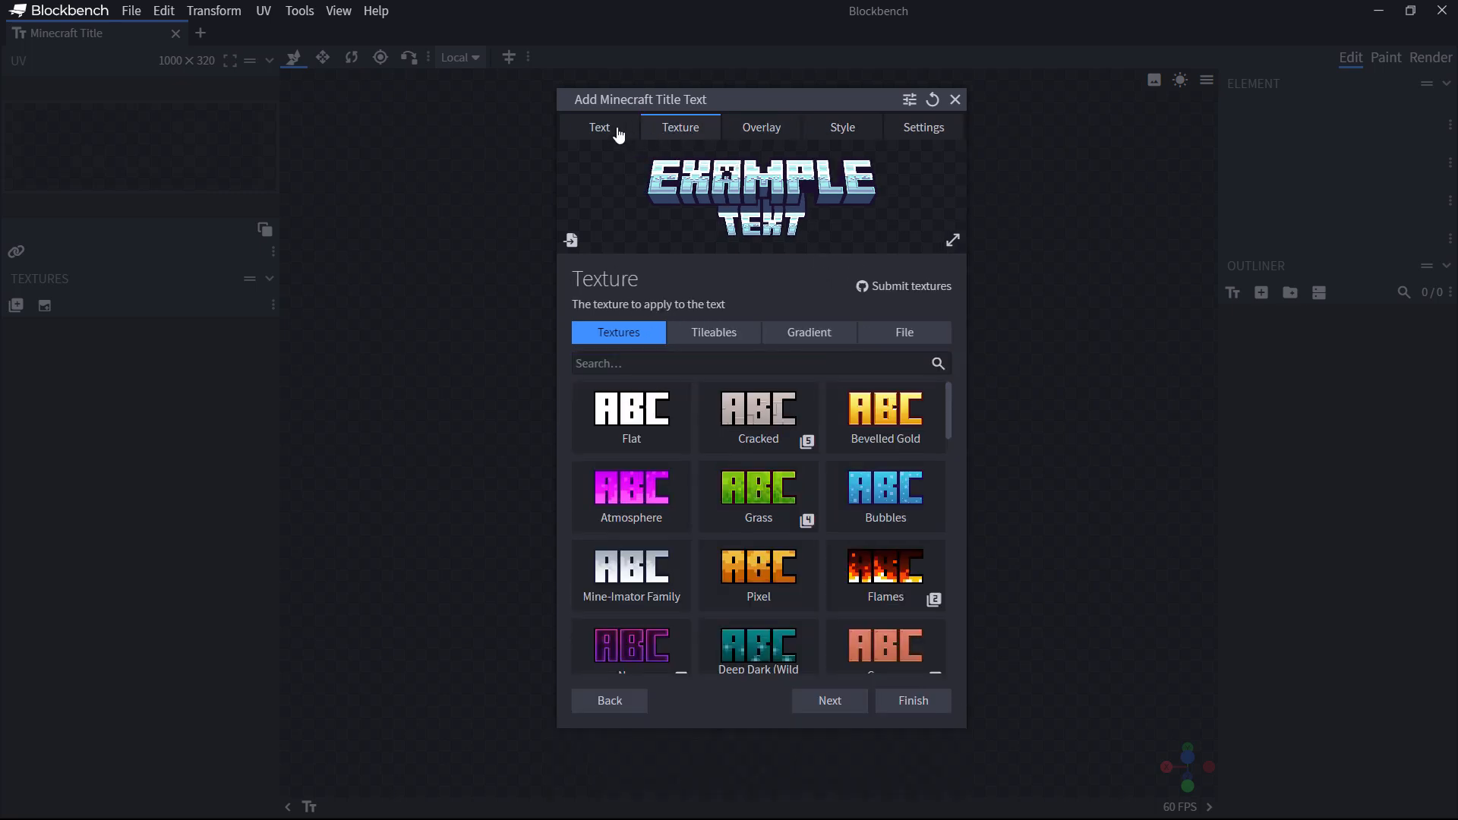
pyautogui.click(756, 133)
# Step: Compare Outline Fade, Bevel, Shine (Random), Cracks and Outline overlays, settling on Glass
pyautogui.click(687, 135)
pyautogui.click(763, 131)
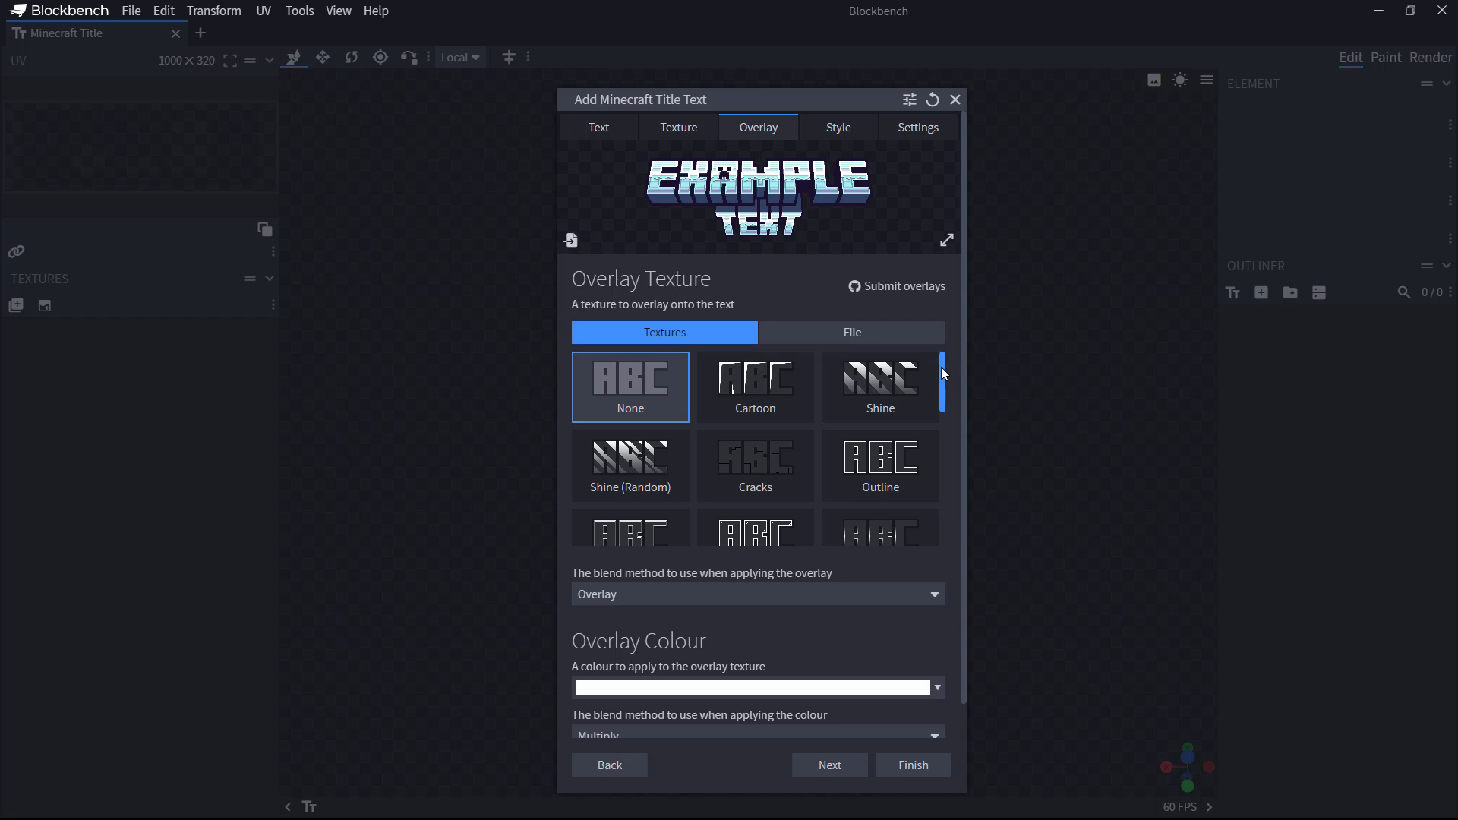
pyautogui.scroll(-1, 794, 467)
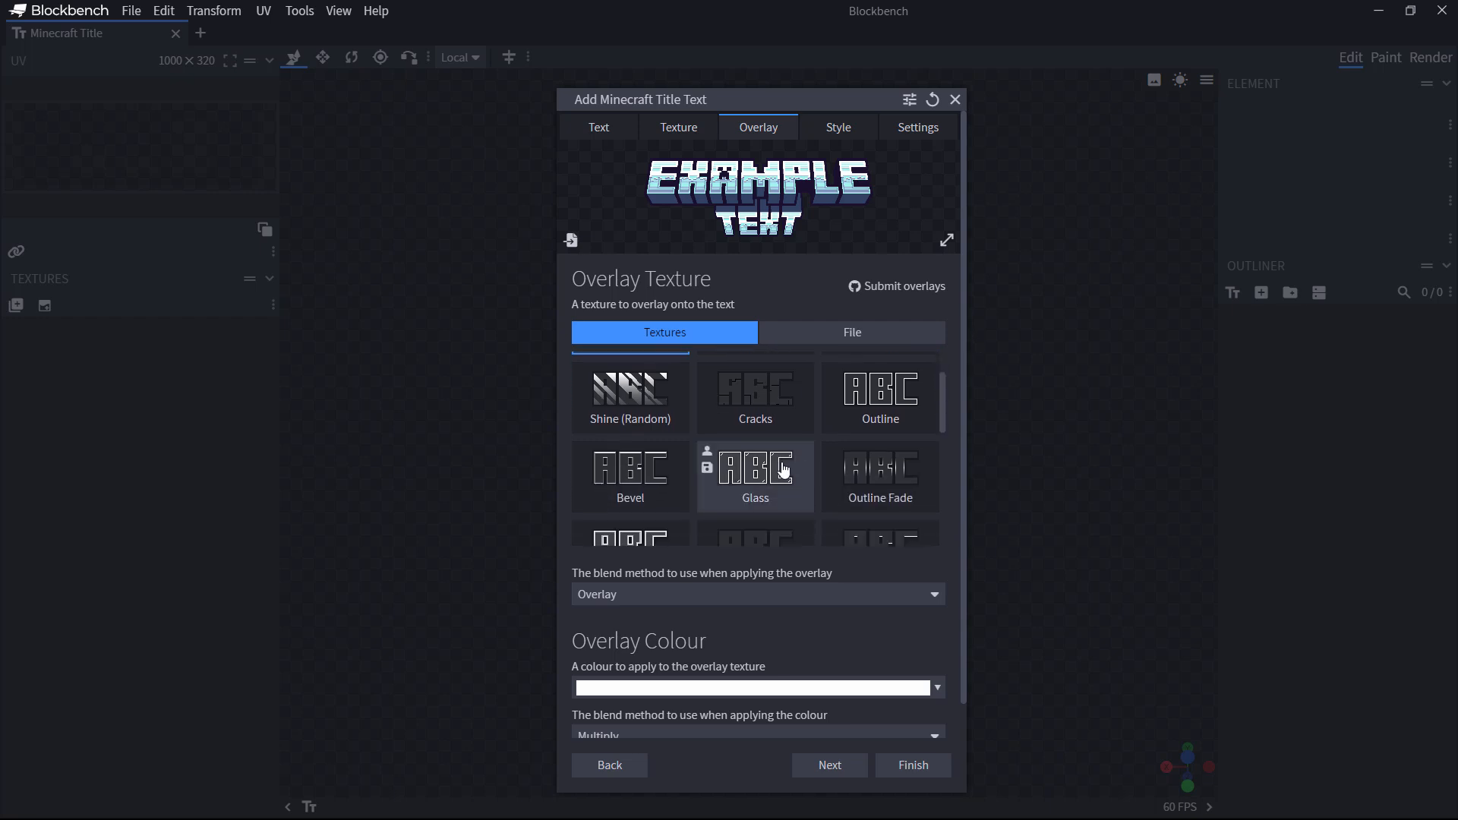
pyautogui.click(783, 471)
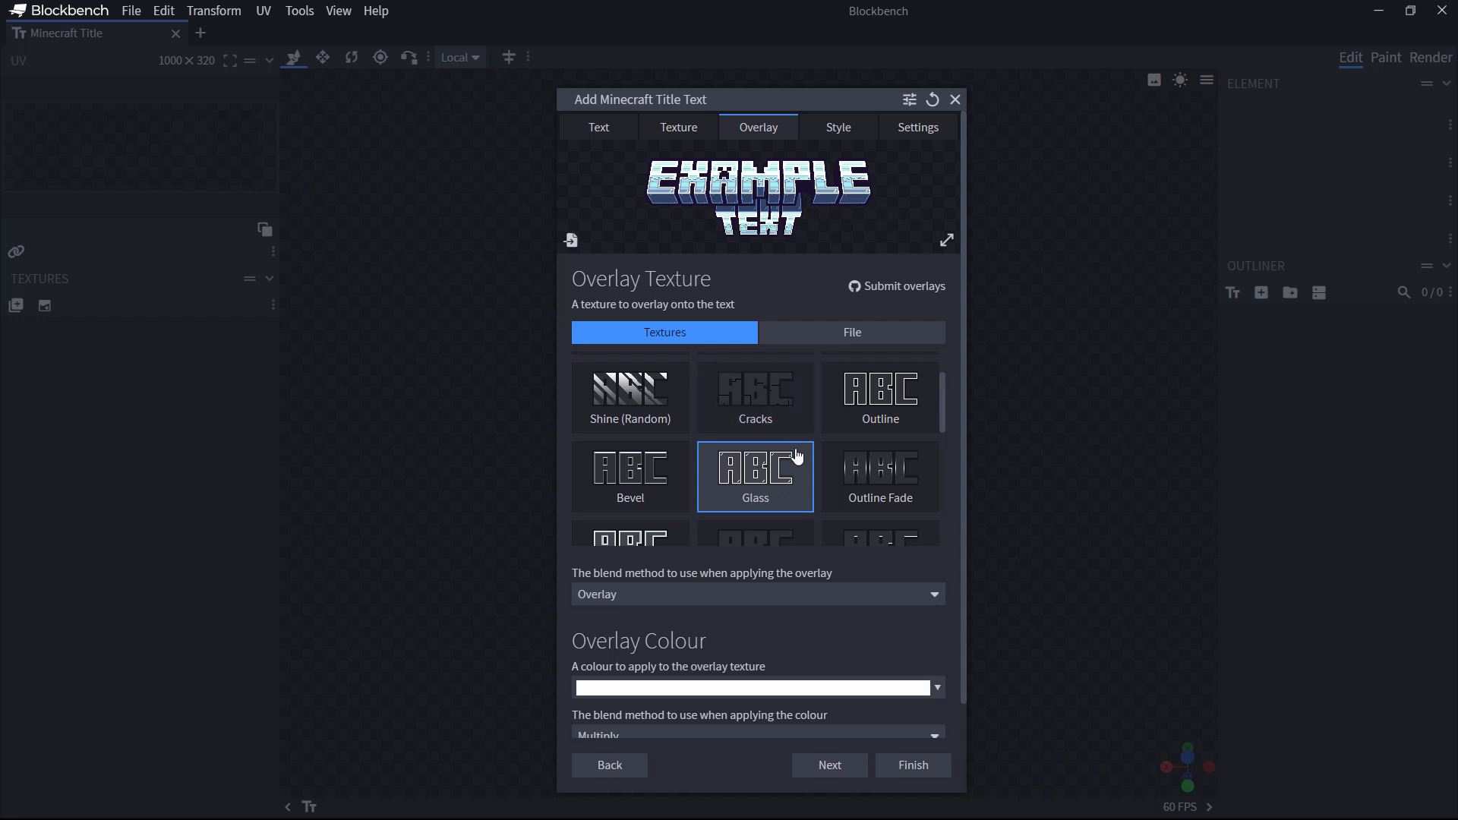
pyautogui.click(873, 486)
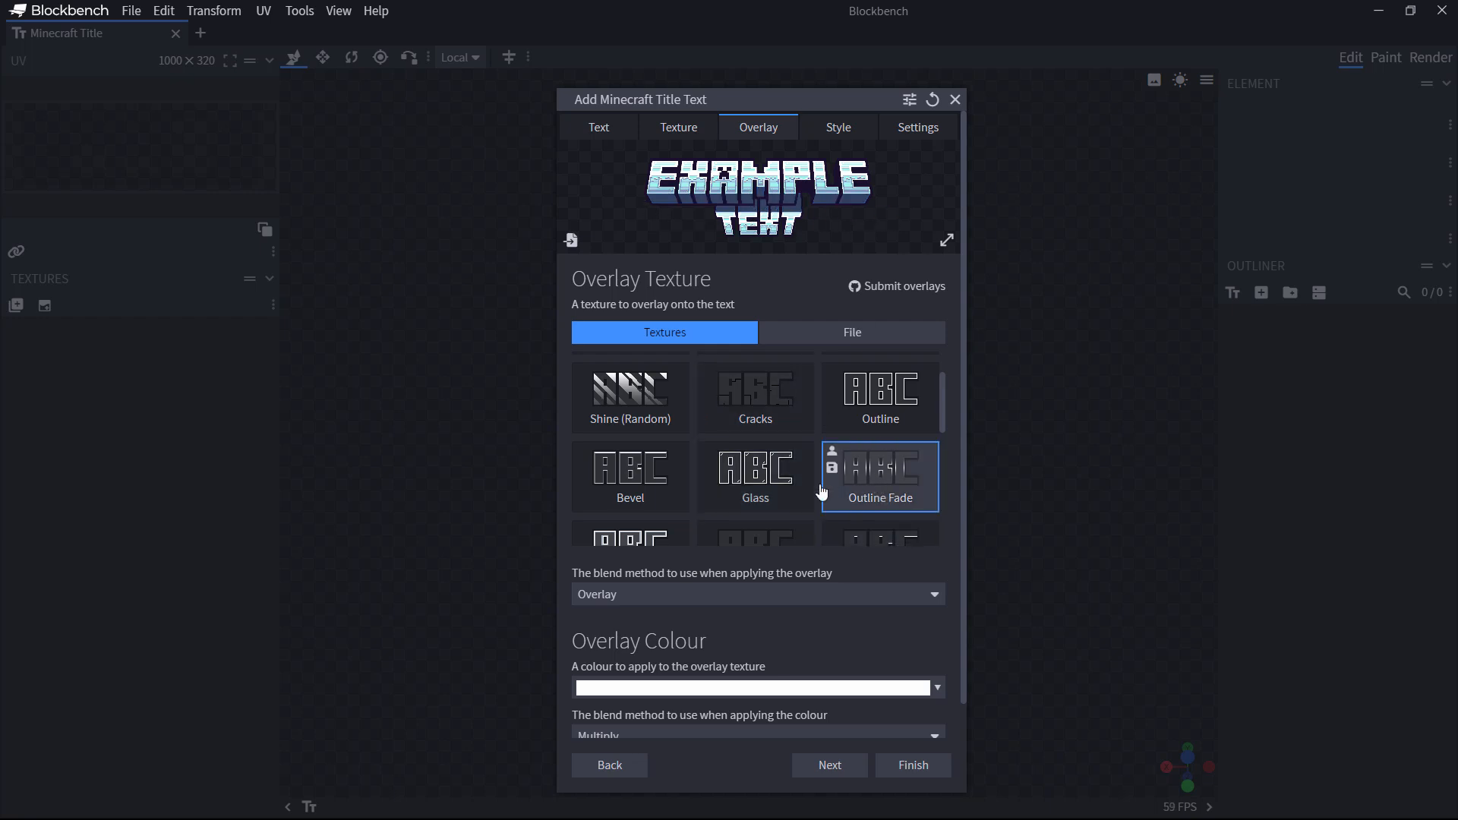
pyautogui.click(662, 468)
pyautogui.click(629, 410)
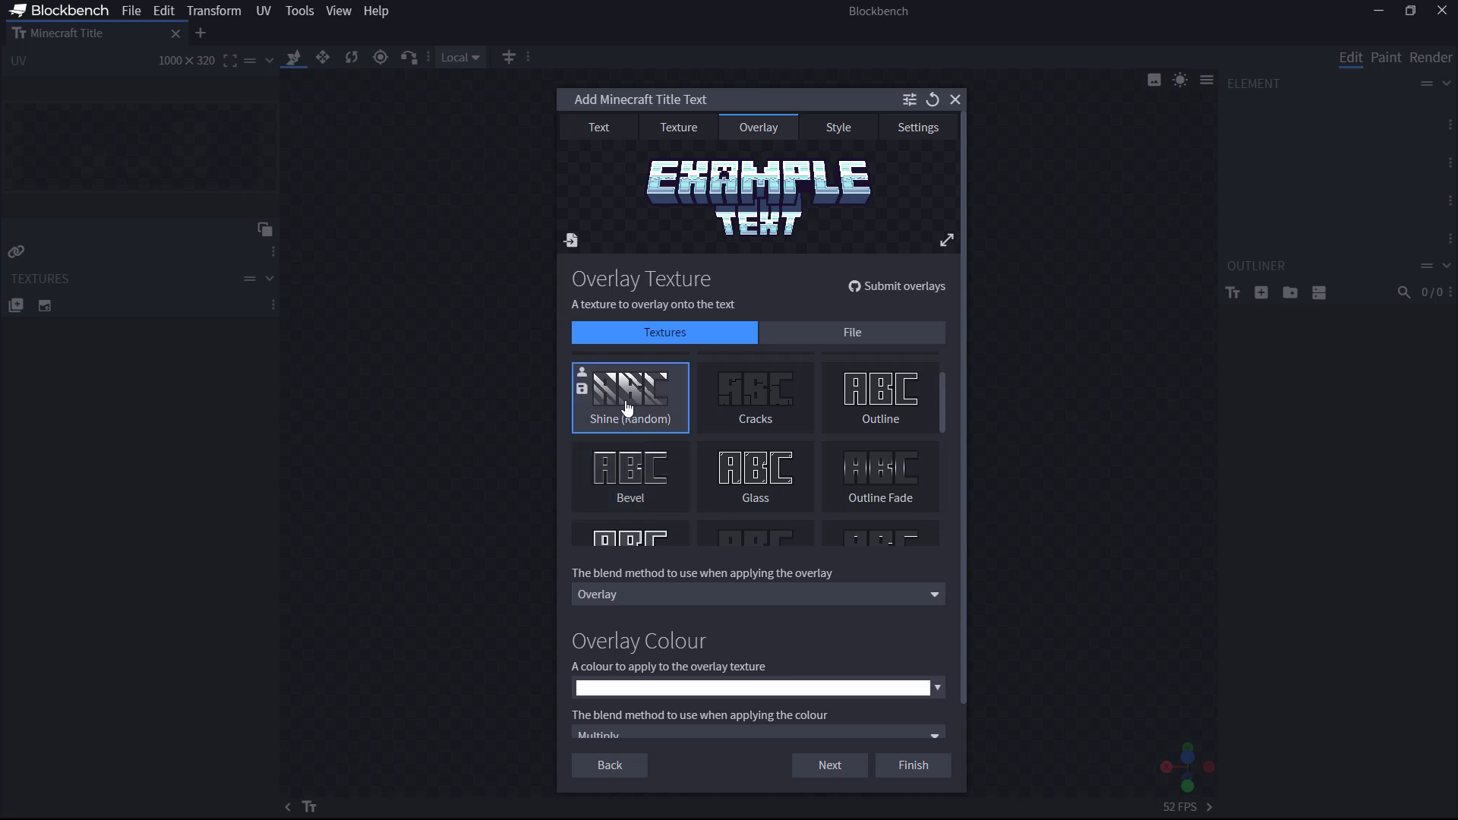
pyautogui.click(738, 403)
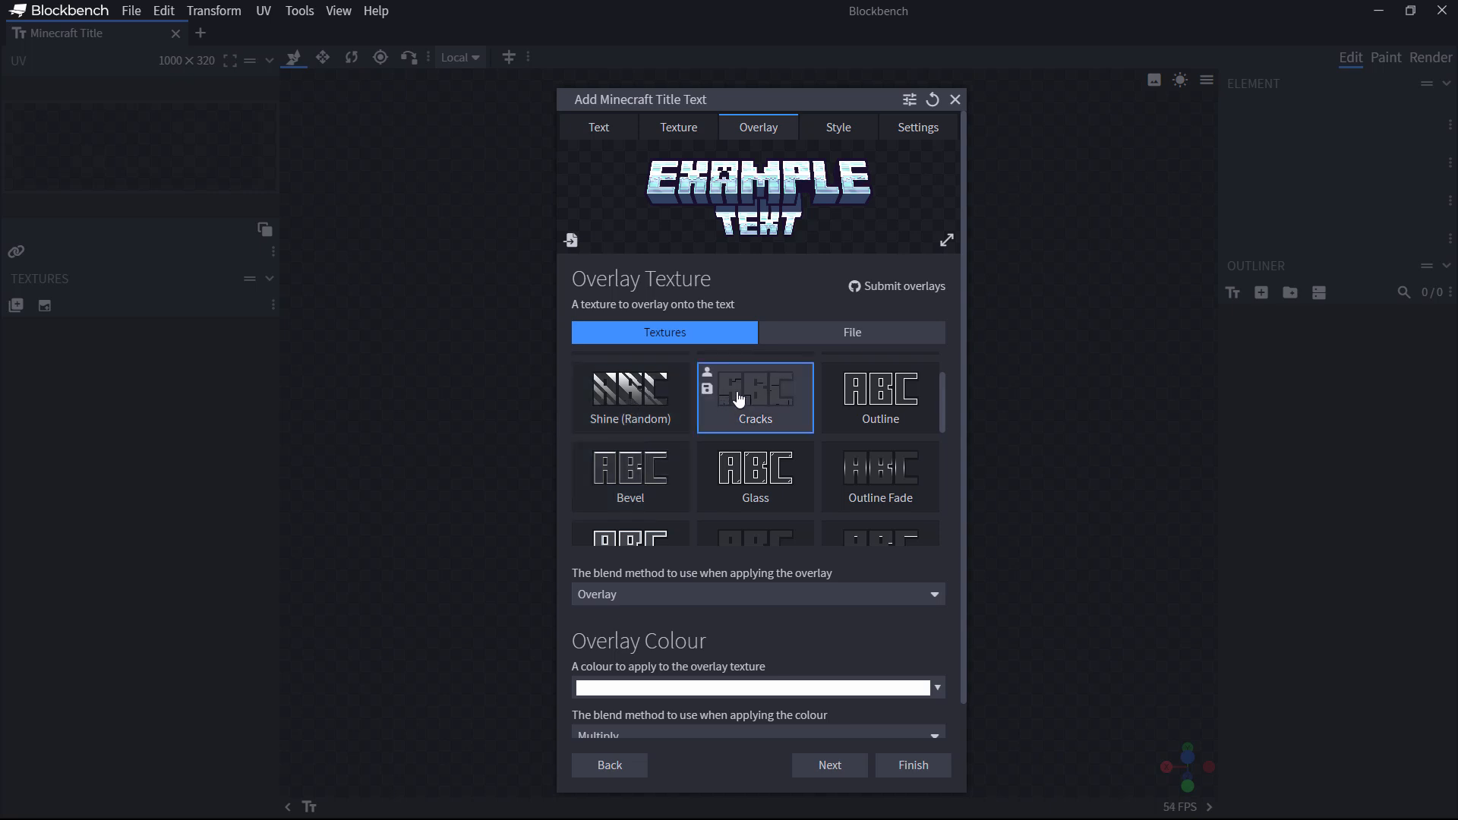
pyautogui.click(897, 402)
pyautogui.click(794, 410)
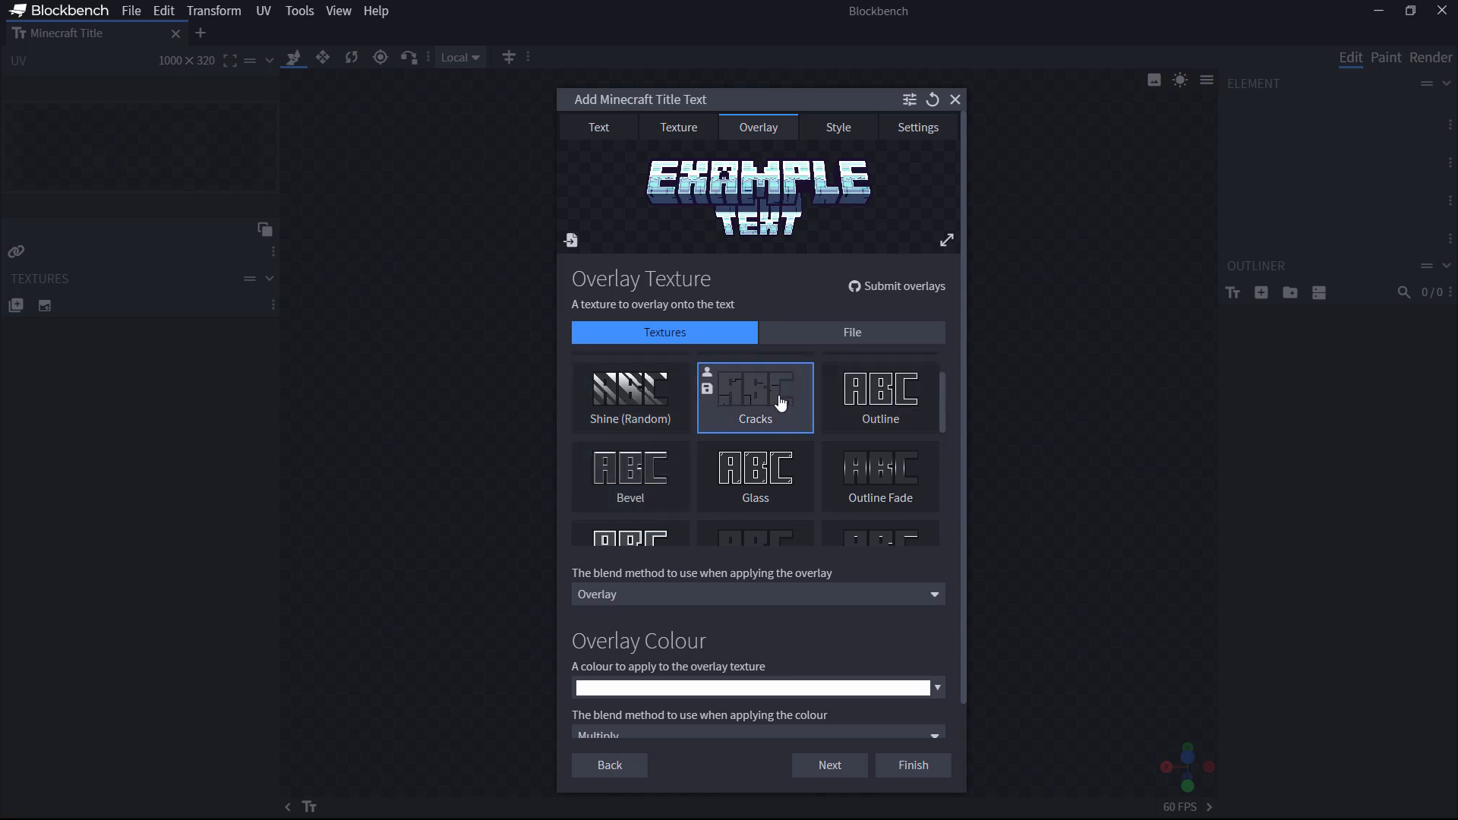
pyautogui.click(790, 467)
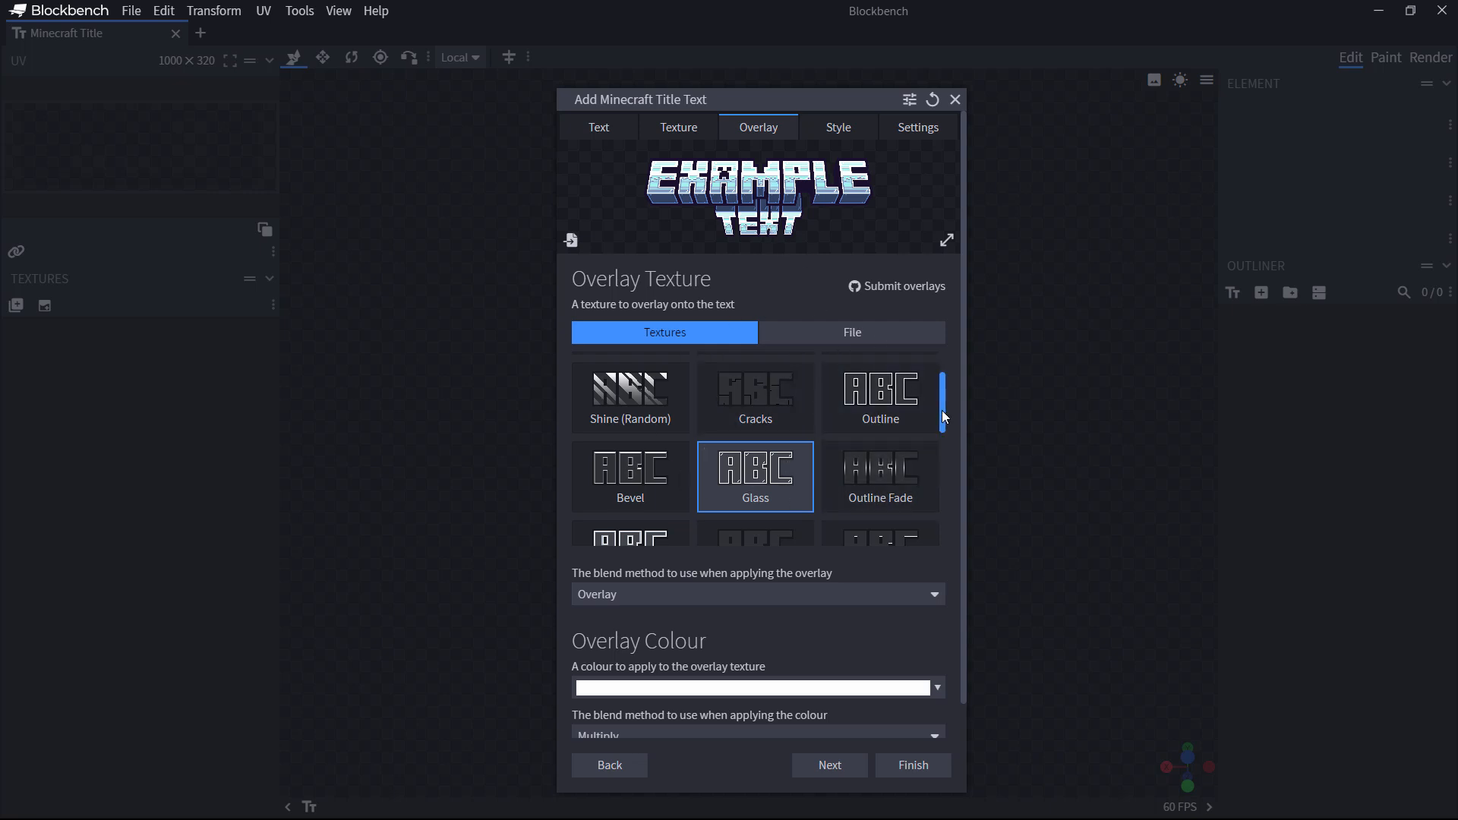
pyautogui.moveTo(944, 416); pyautogui.dragTo(945, 486)
# Step: Try Soft Light and Lighter blending, then set the overlay blend back to Overlay, keeping Multiply colour blend
pyautogui.click(935, 594)
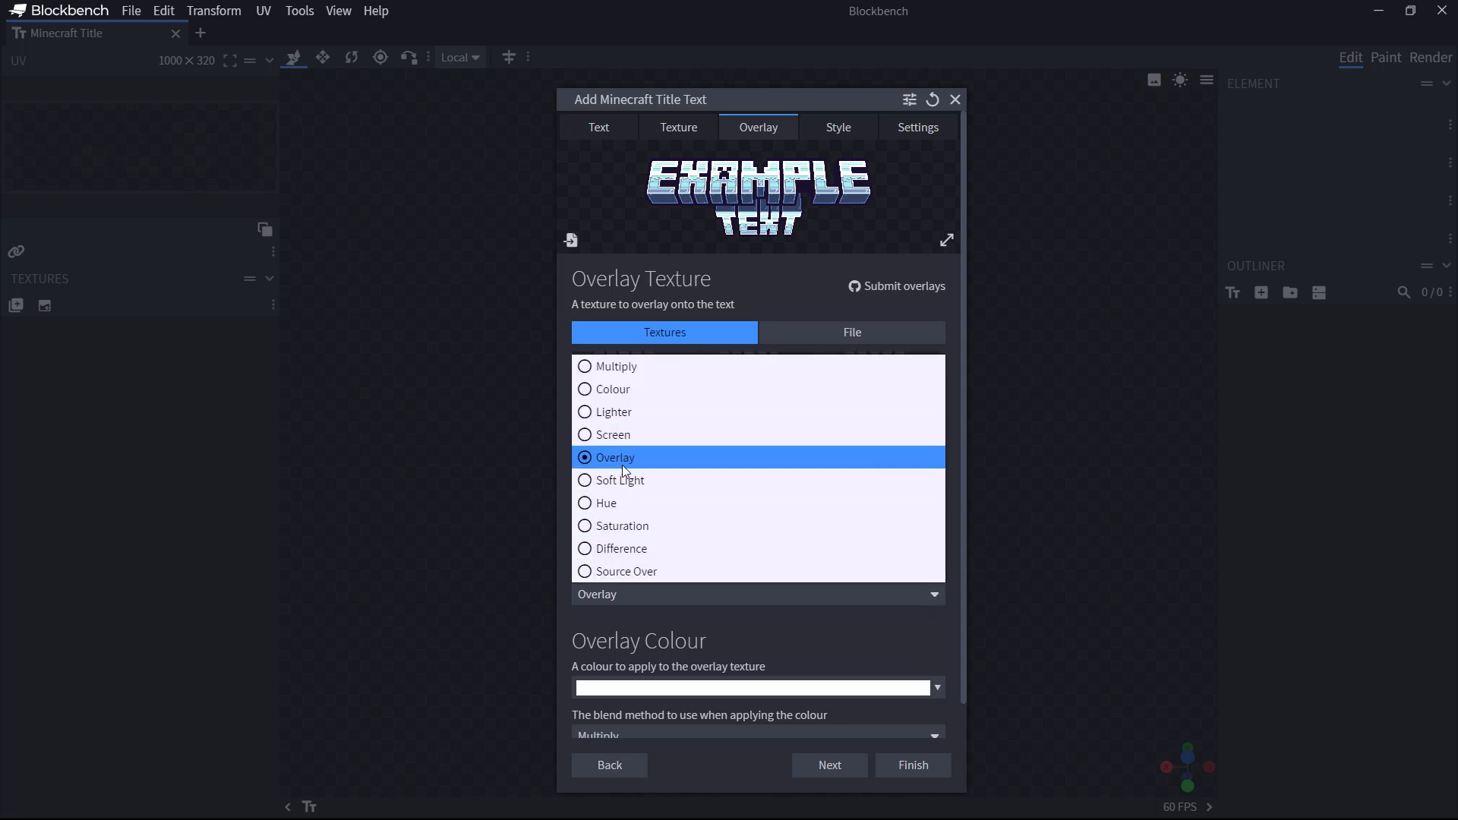
pyautogui.click(586, 480)
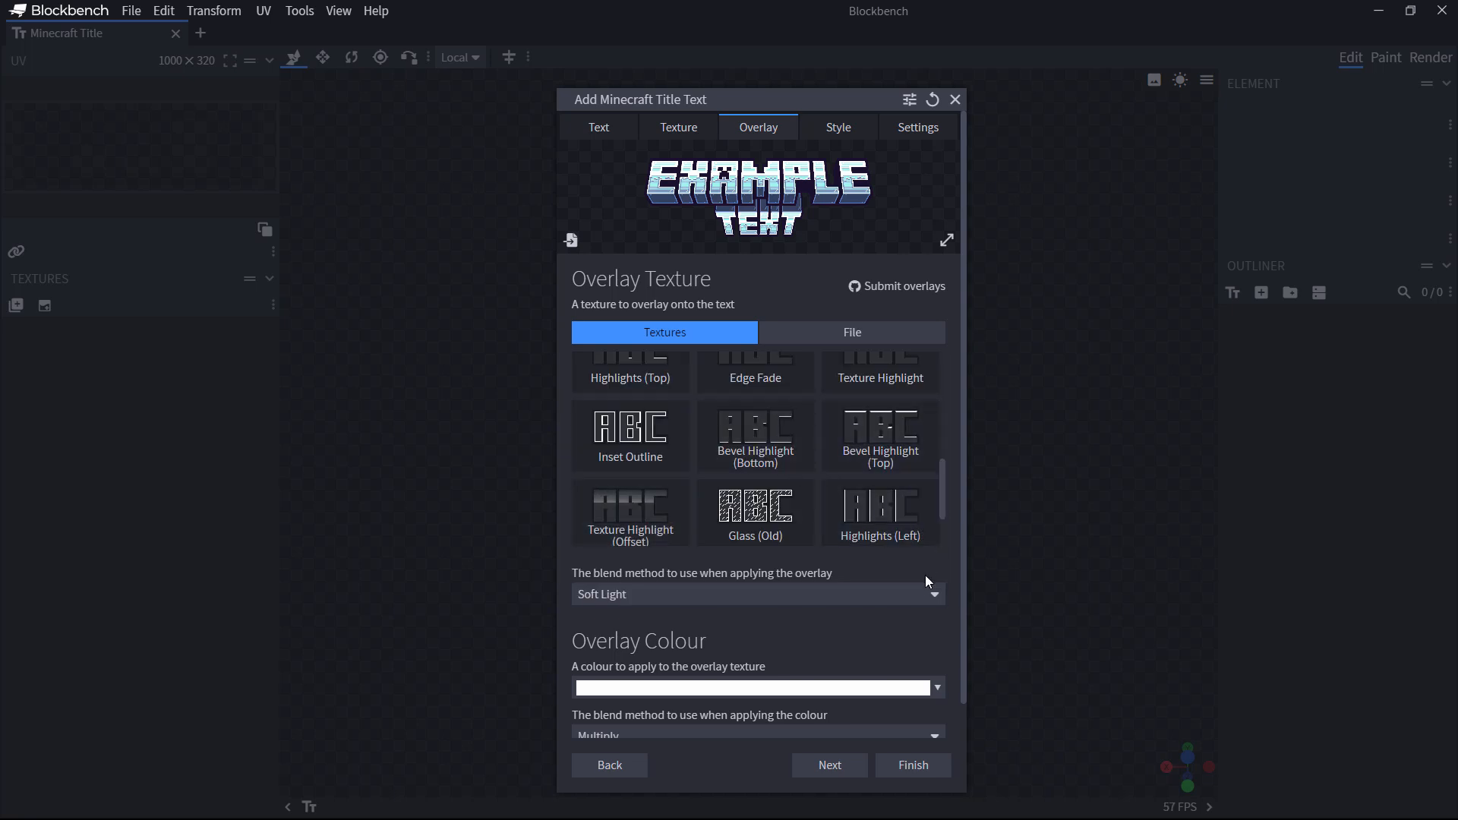
pyautogui.click(930, 595)
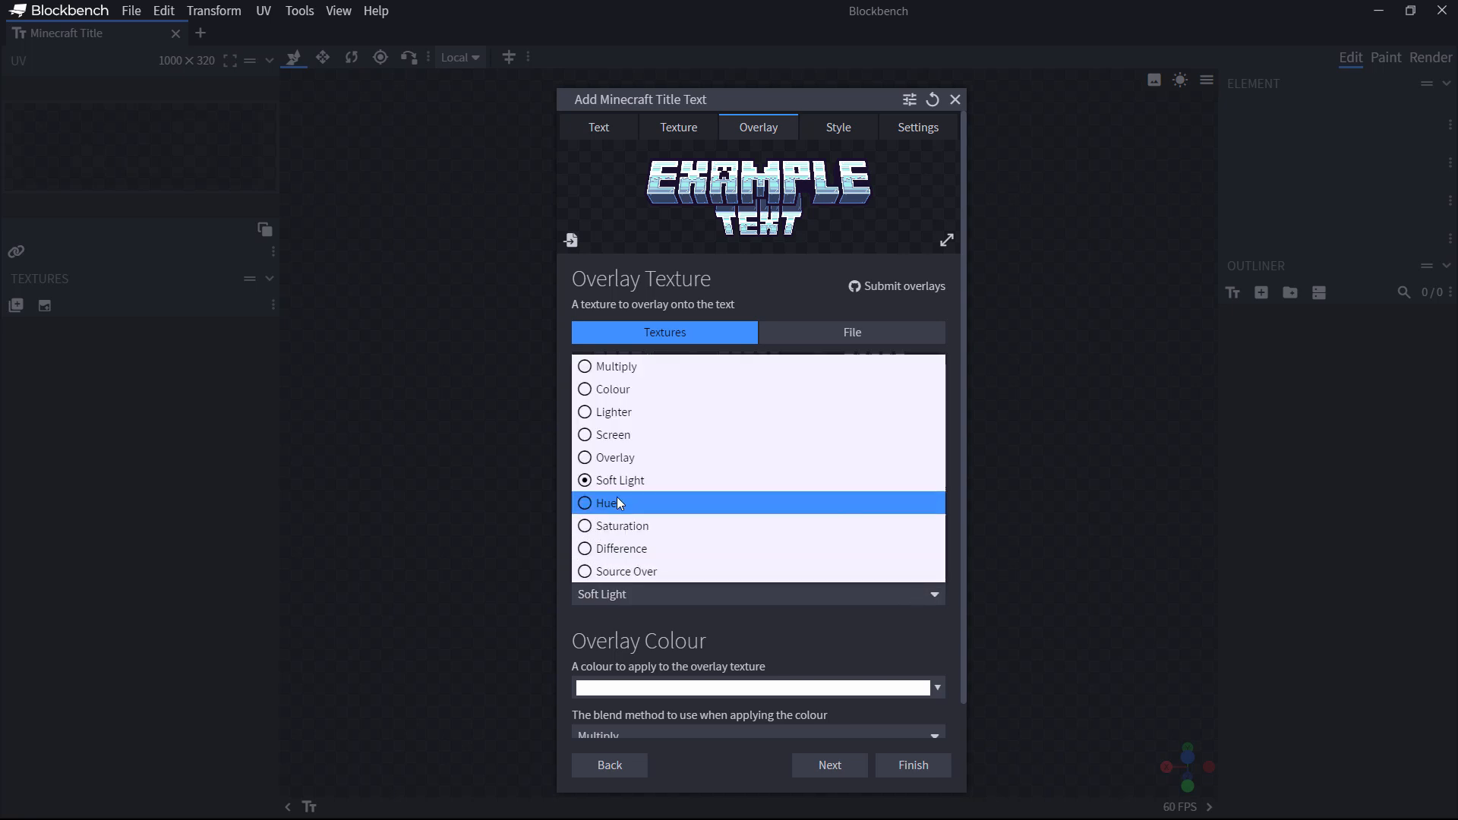
pyautogui.click(600, 412)
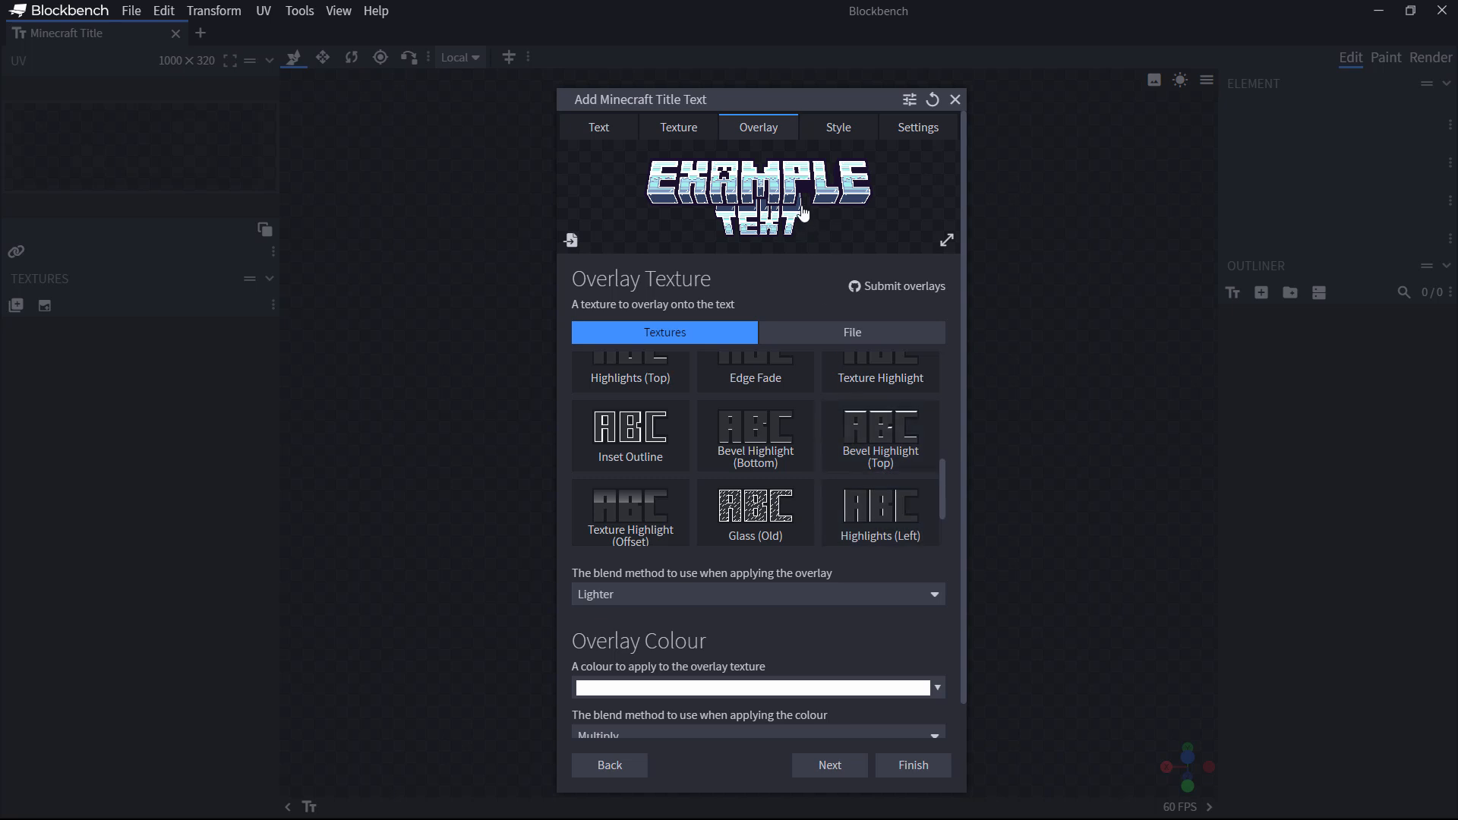
pyautogui.click(917, 598)
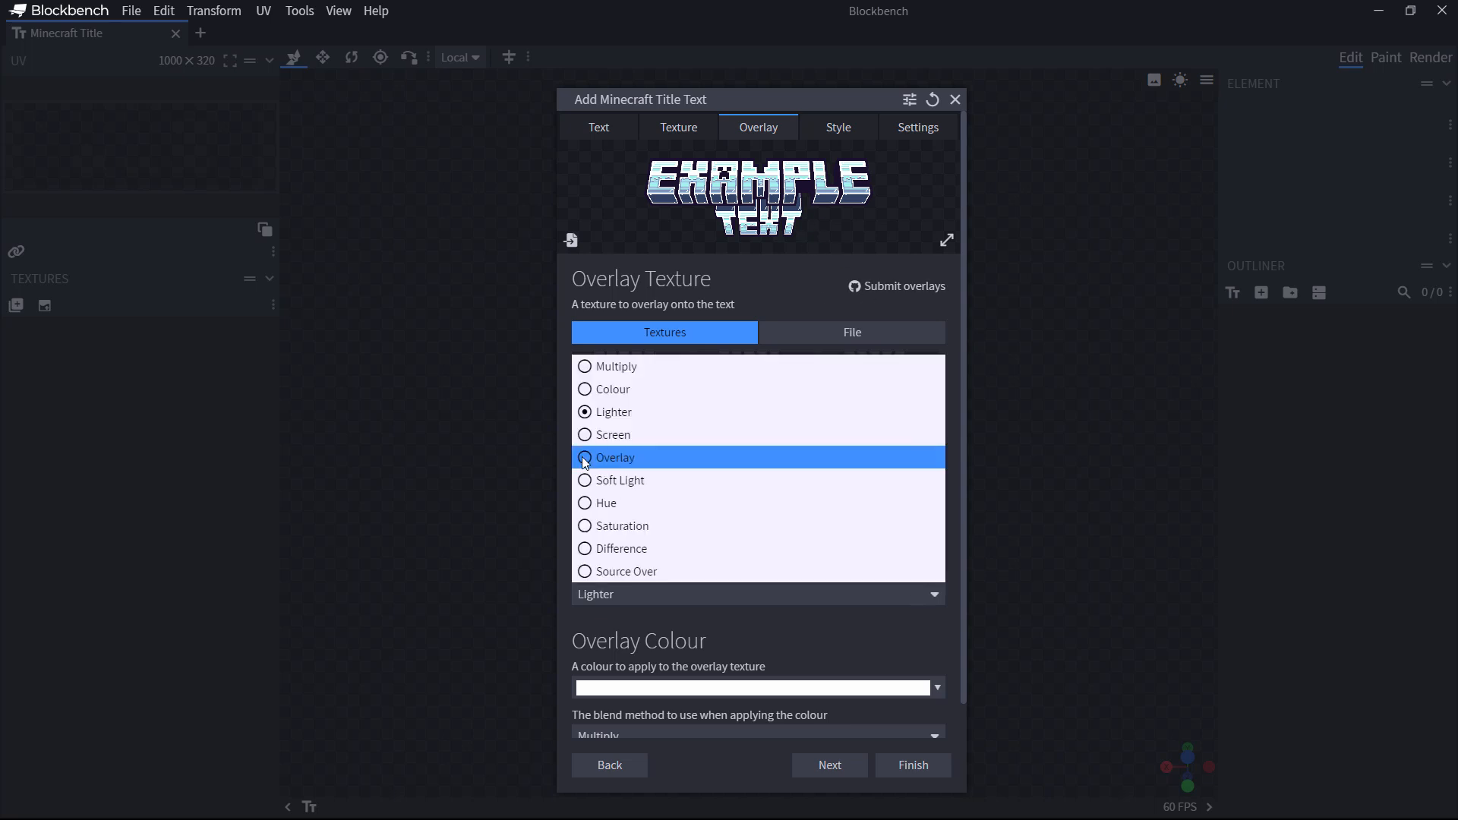
pyautogui.click(588, 459)
pyautogui.moveTo(963, 583); pyautogui.dragTo(967, 668)
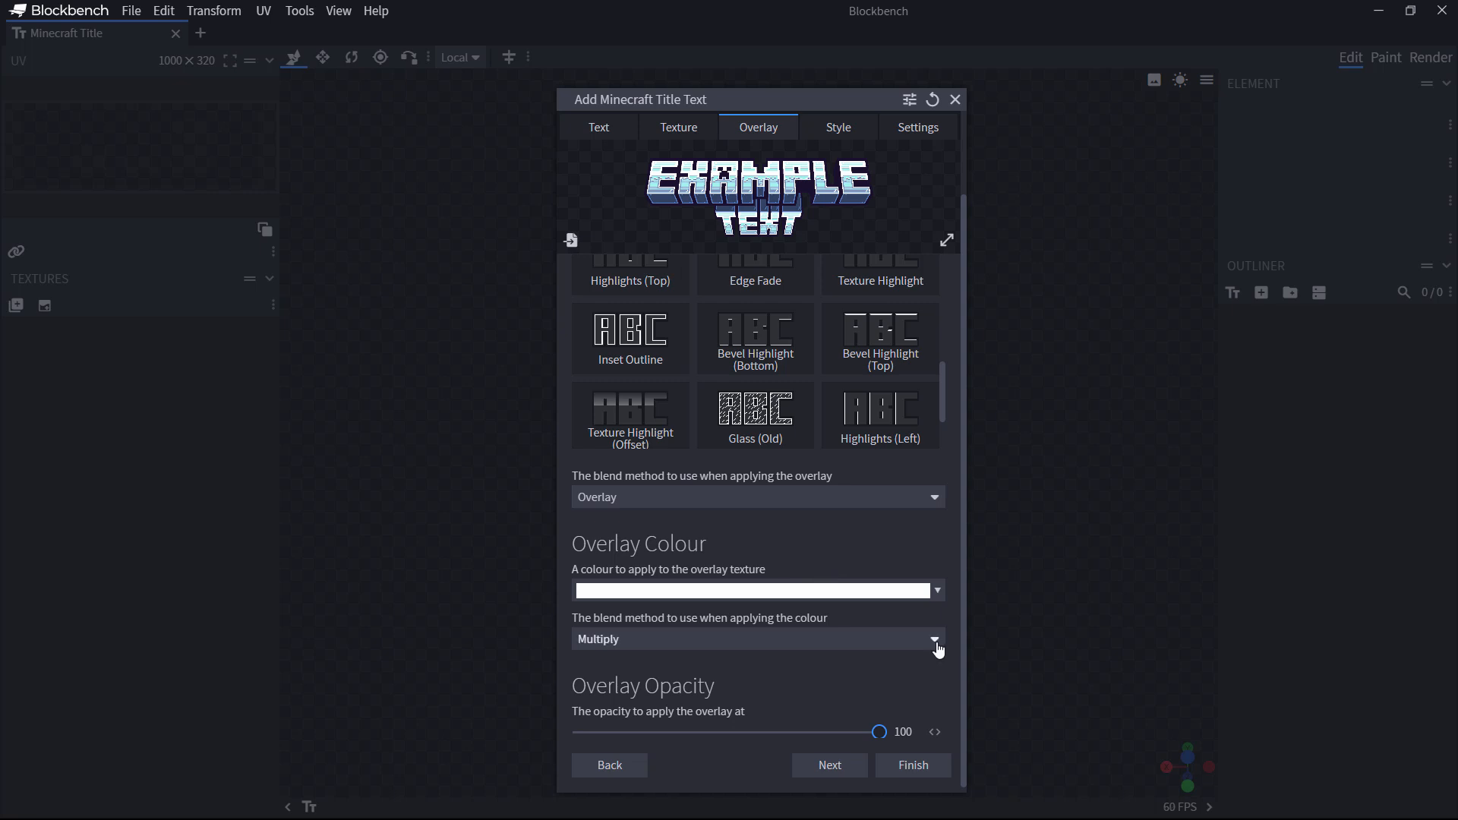
pyautogui.click(935, 640)
pyautogui.click(830, 676)
pyautogui.scroll(2, 775, 736)
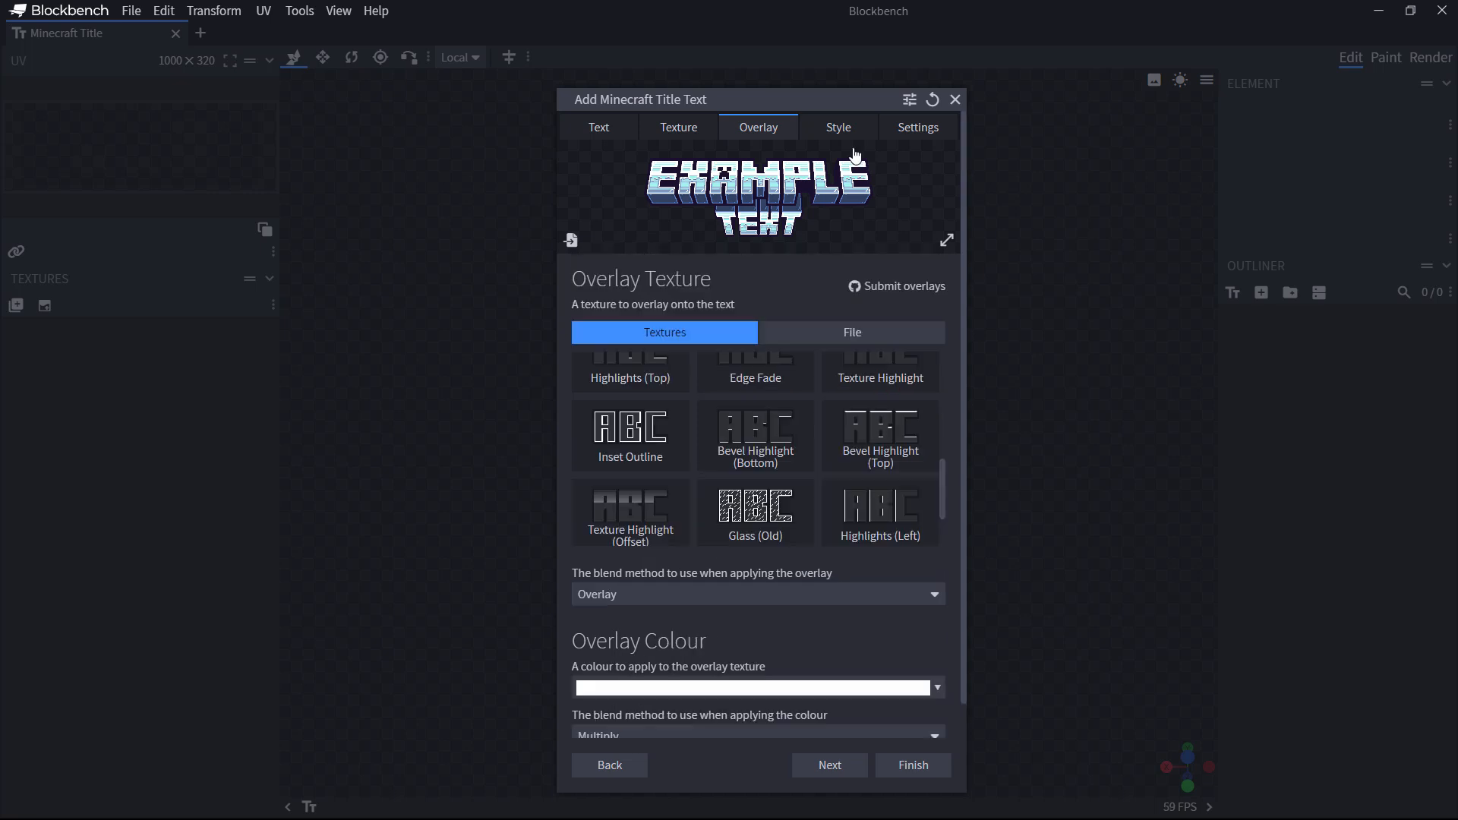
pyautogui.click(840, 134)
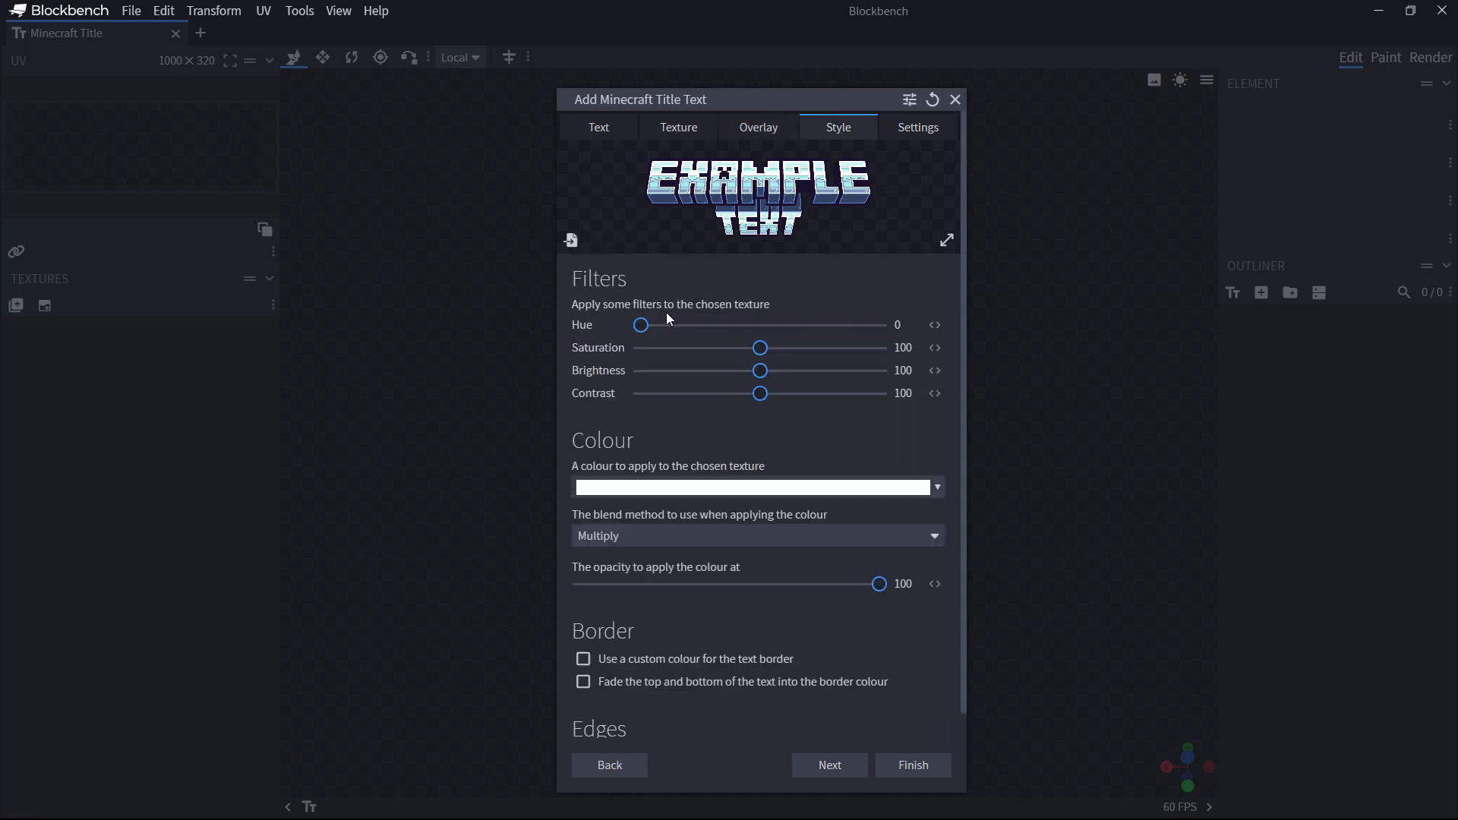
# Step: Set the texture hue to 5 and tint it light blue with Multiply blending, adjusting tint strength
pyautogui.moveTo(666, 319)
pyautogui.mouseDown()
pyautogui.moveTo(650, 325)
pyautogui.moveTo(847, 328)
pyautogui.moveTo(646, 334)
pyautogui.mouseUp()
pyautogui.click(723, 490)
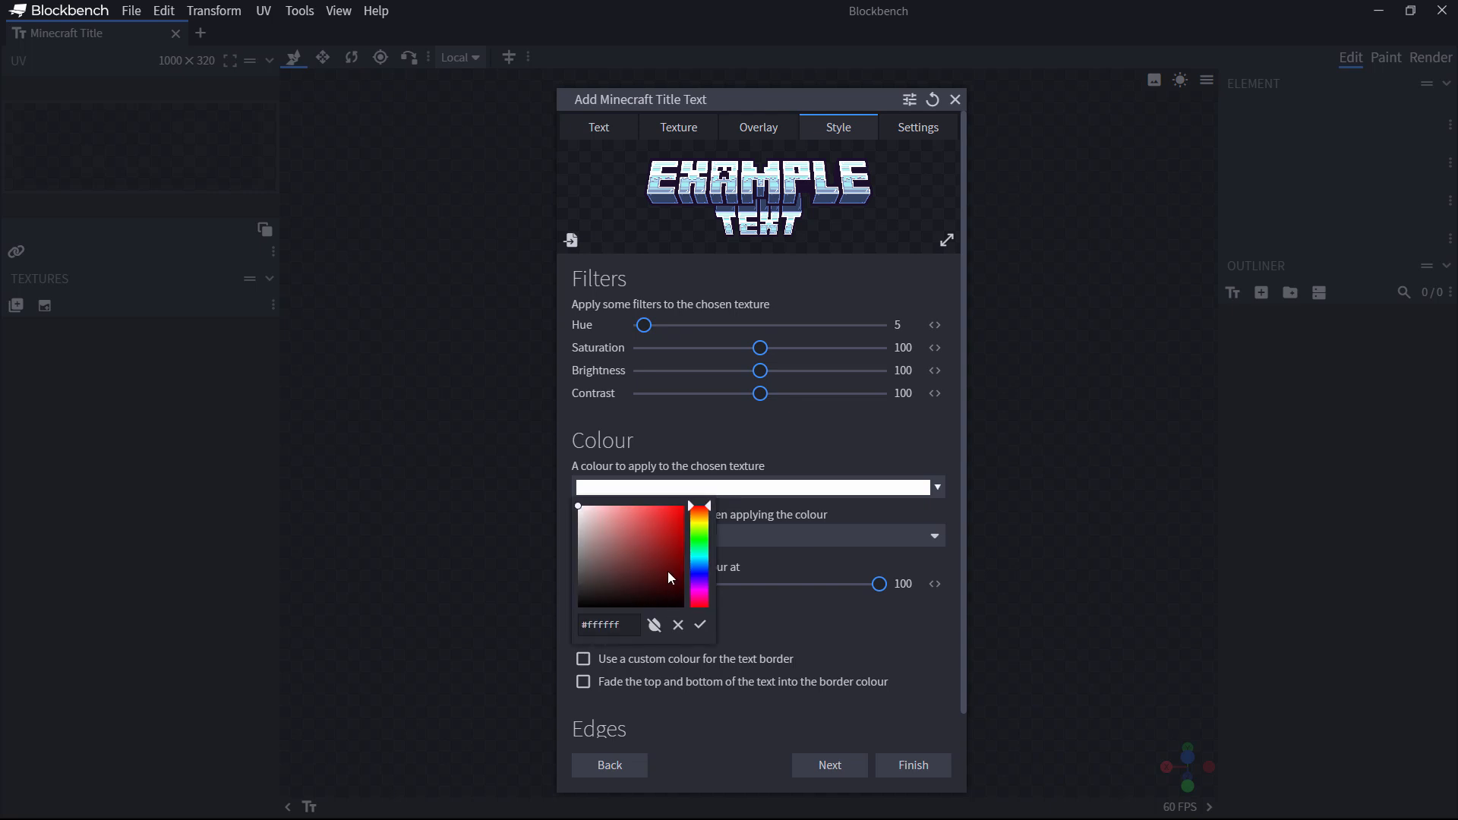
pyautogui.click(671, 579)
pyautogui.click(700, 565)
pyautogui.click(665, 521)
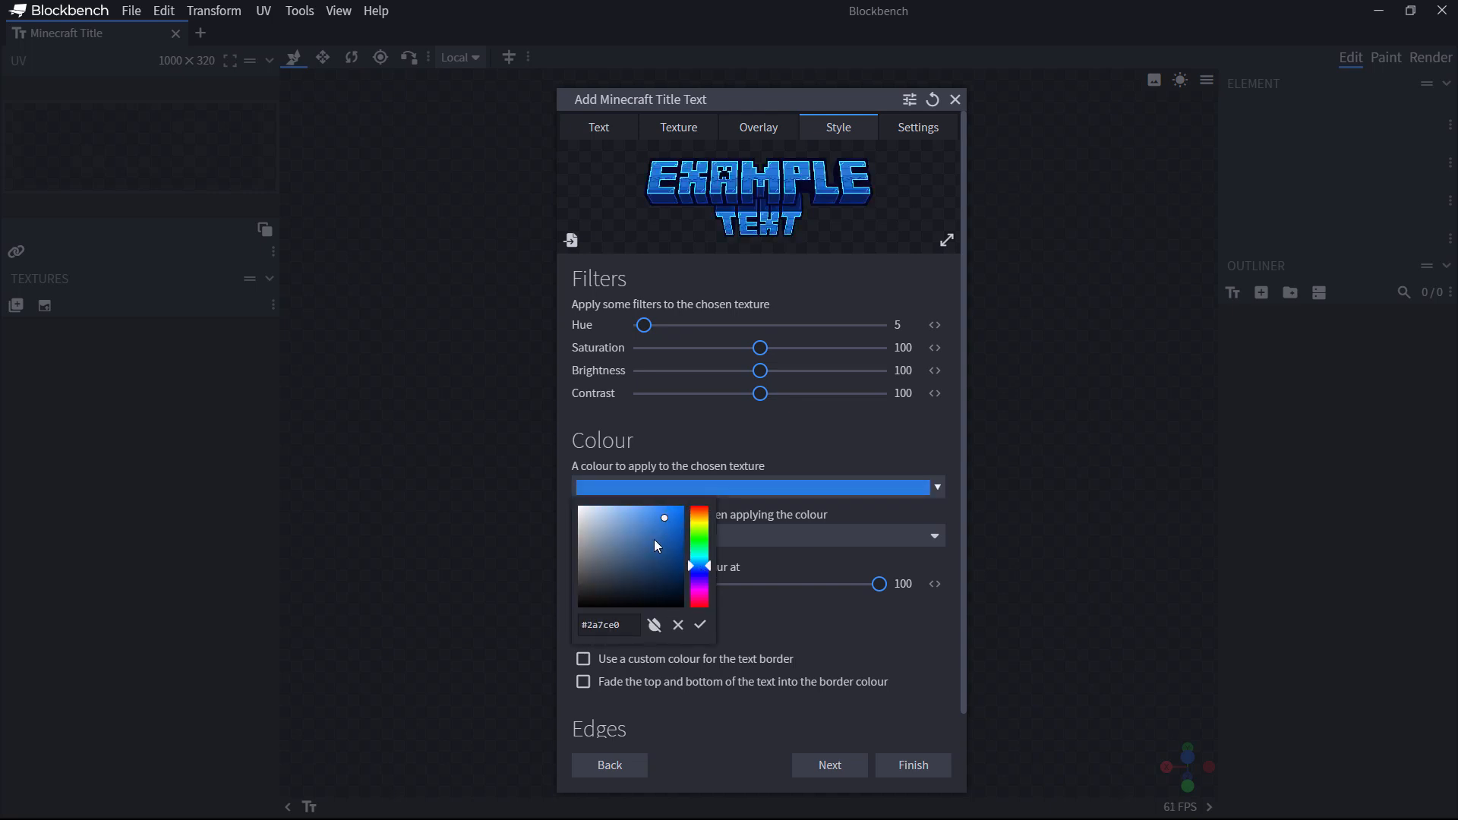
pyautogui.click(584, 521)
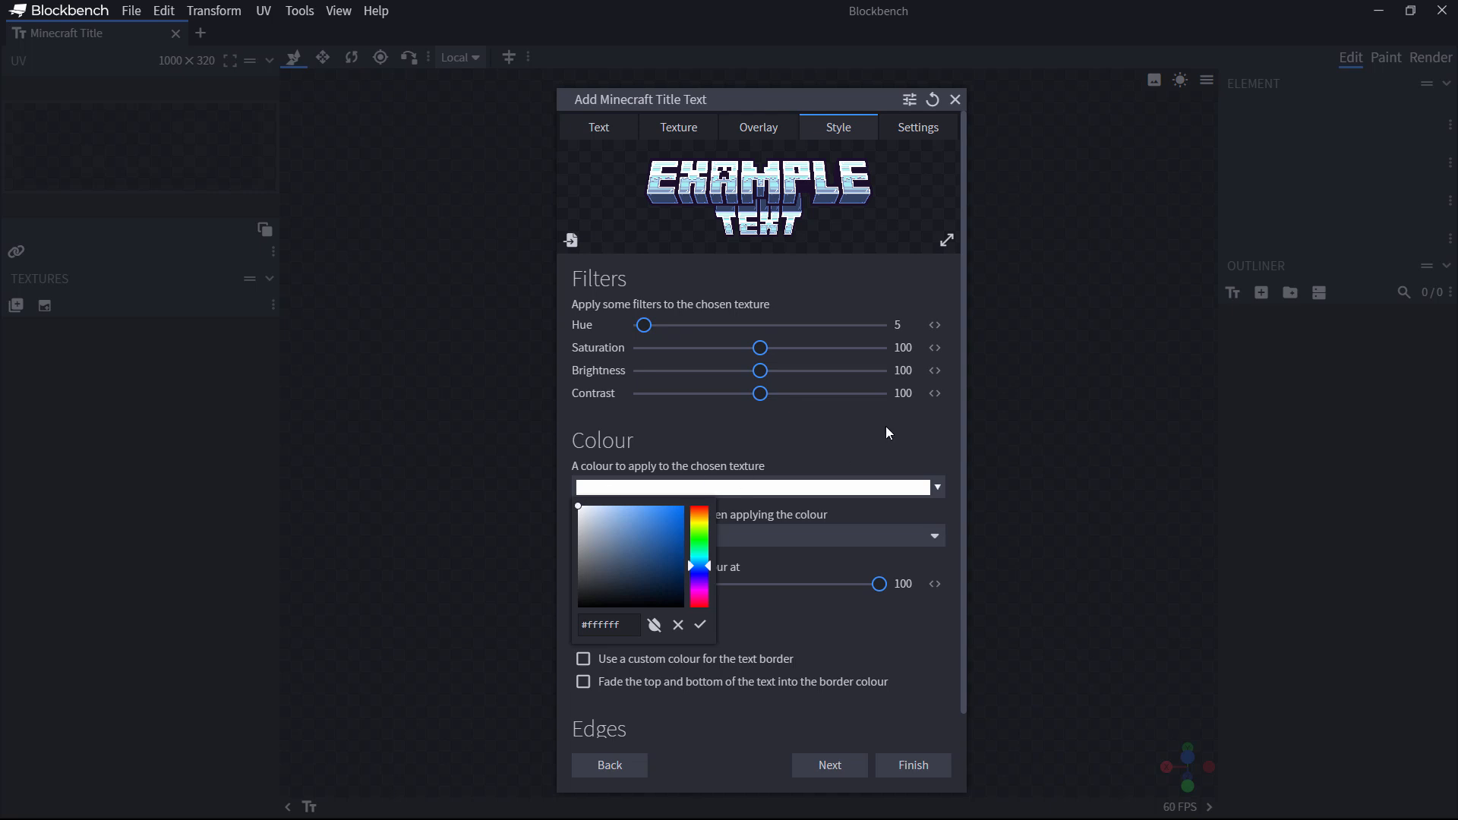
pyautogui.moveTo(580, 511); pyautogui.dragTo(619, 505)
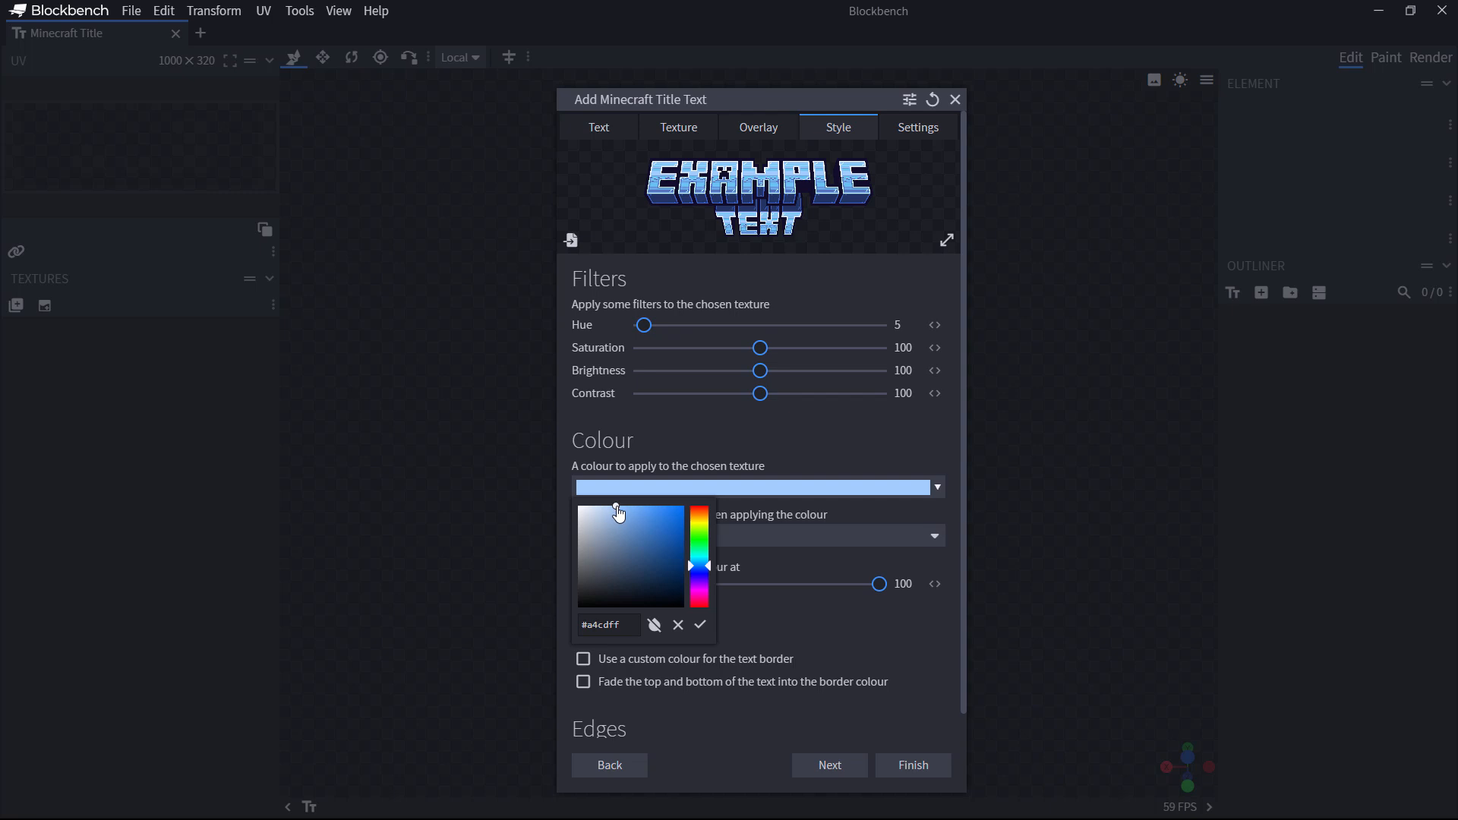
pyautogui.click(854, 431)
pyautogui.click(780, 536)
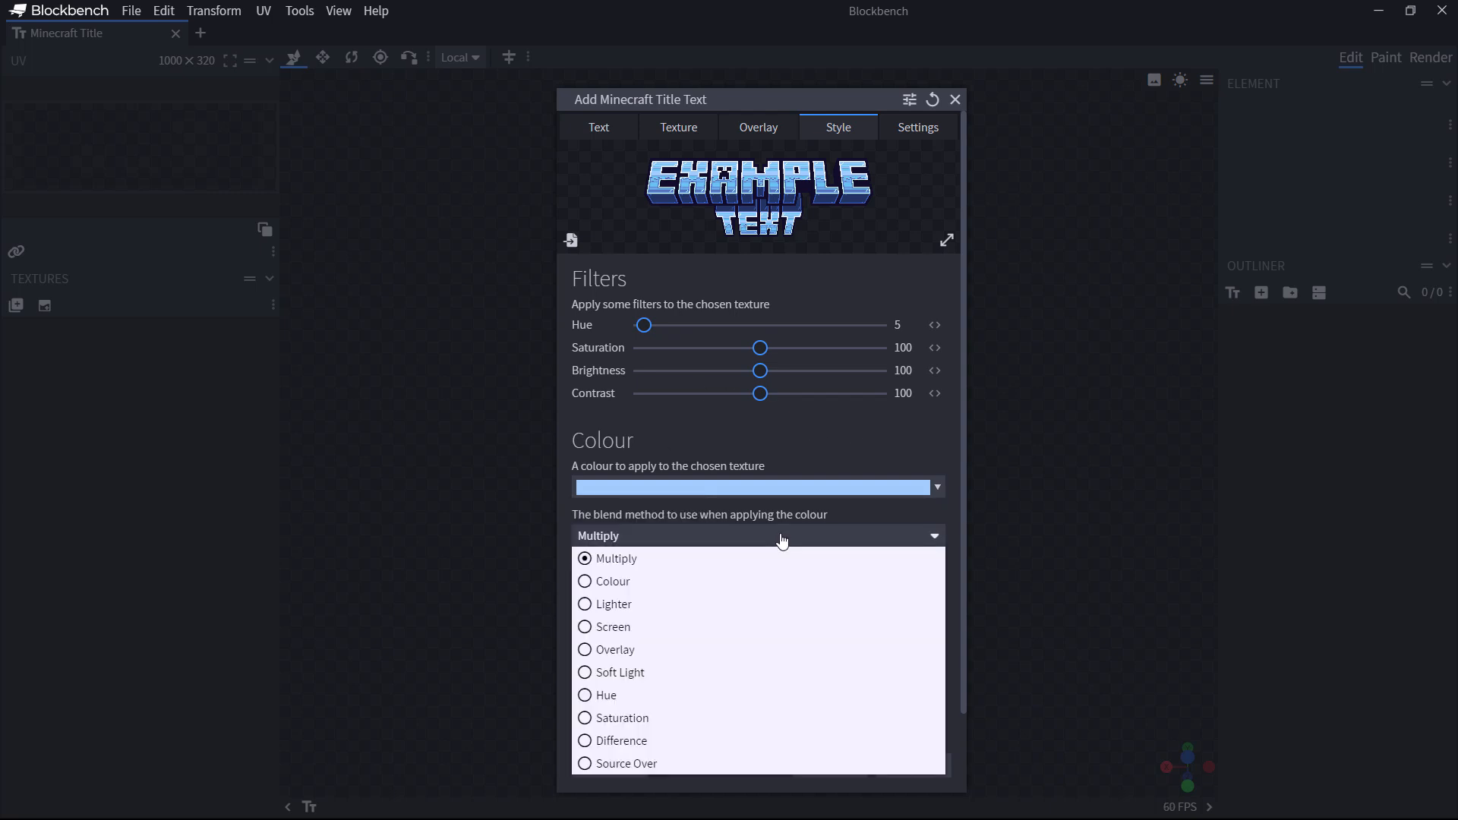
pyautogui.click(834, 561)
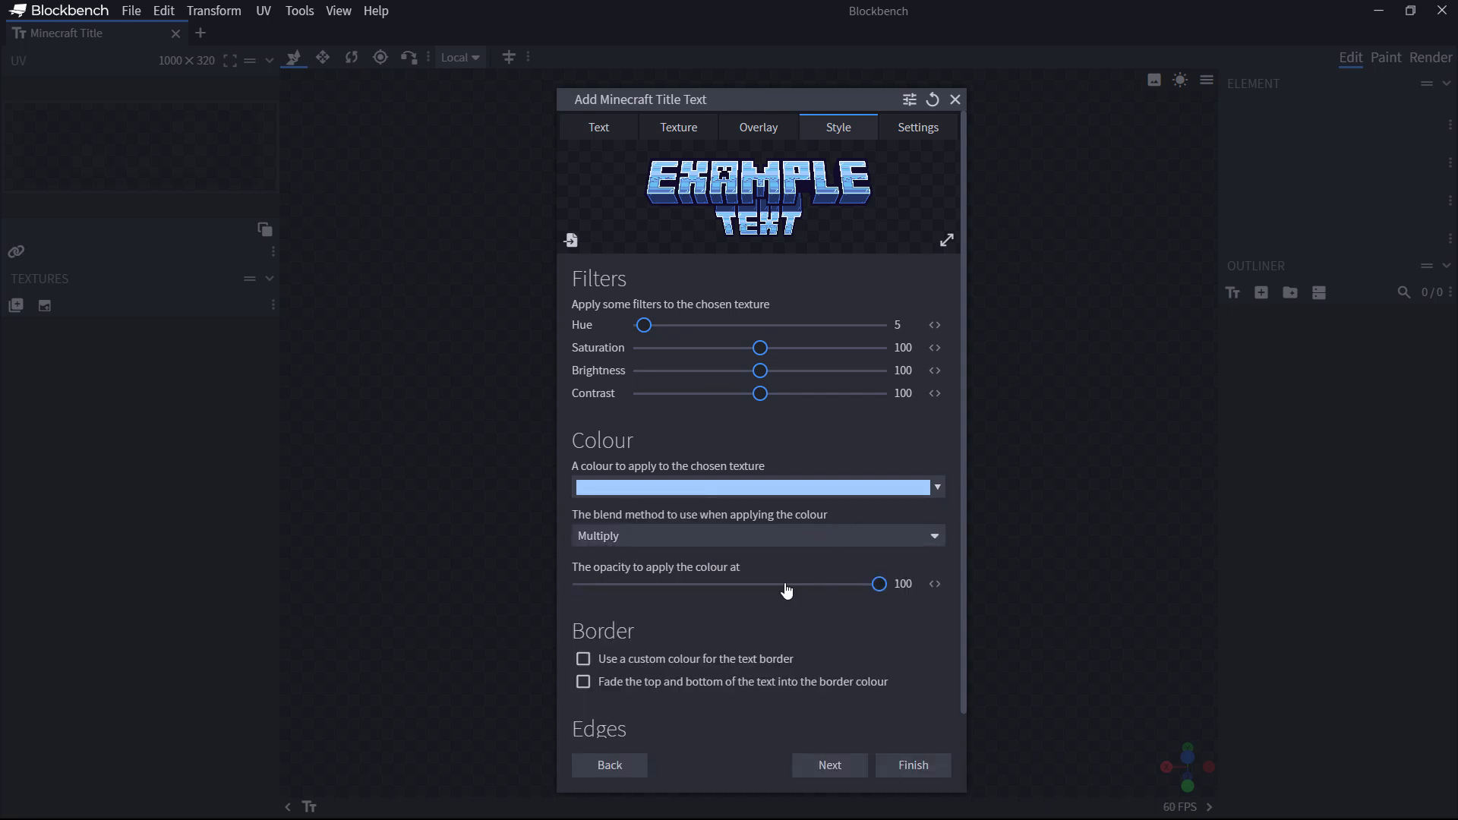
pyautogui.moveTo(878, 584); pyautogui.dragTo(921, 589)
# Step: Enable fading the top and bottom into the border colour, leaving custom face colour and terminators off
pyautogui.scroll(-2, 927, 647)
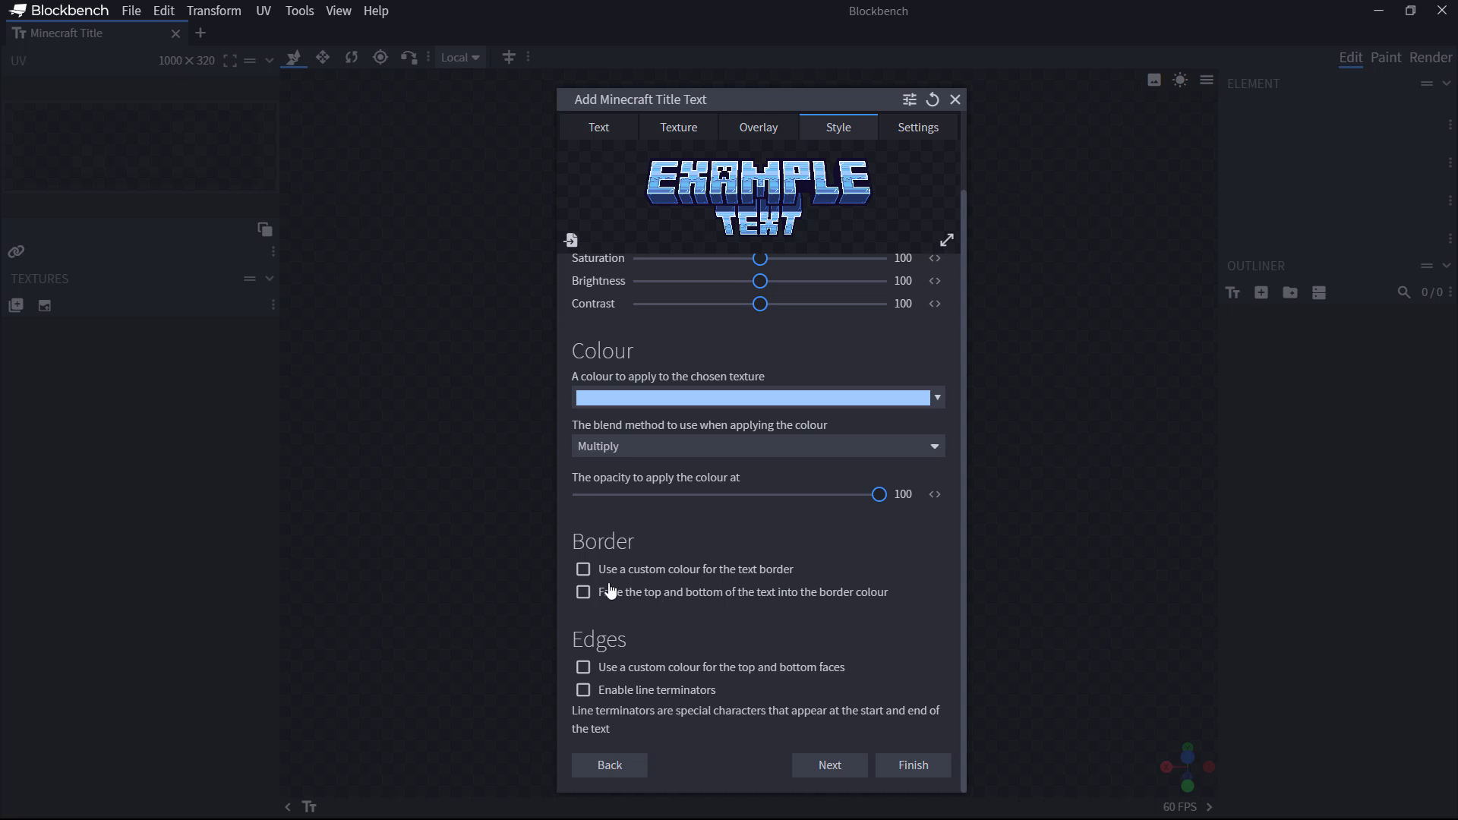
pyautogui.click(585, 594)
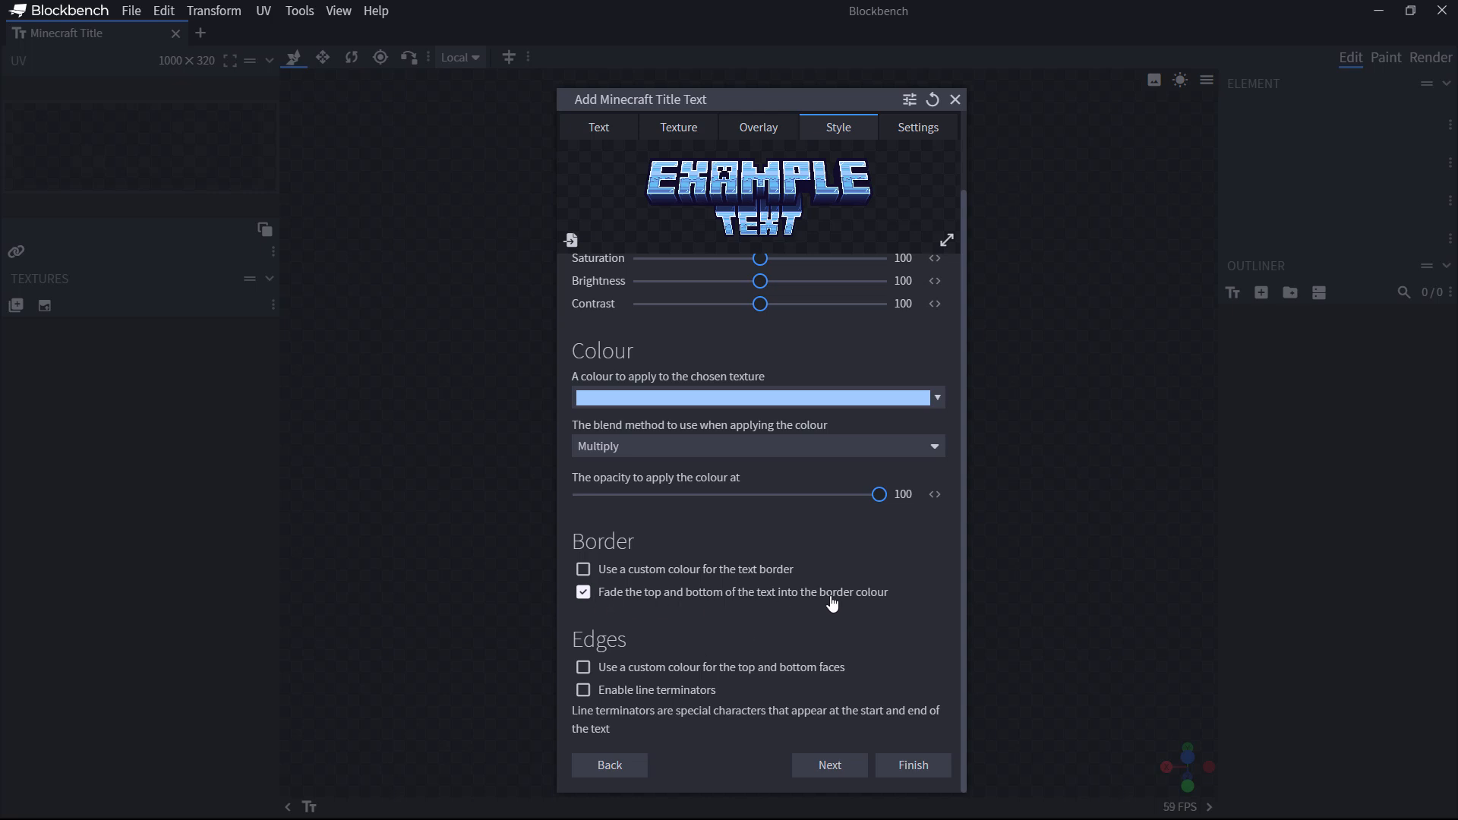
pyautogui.click(584, 669)
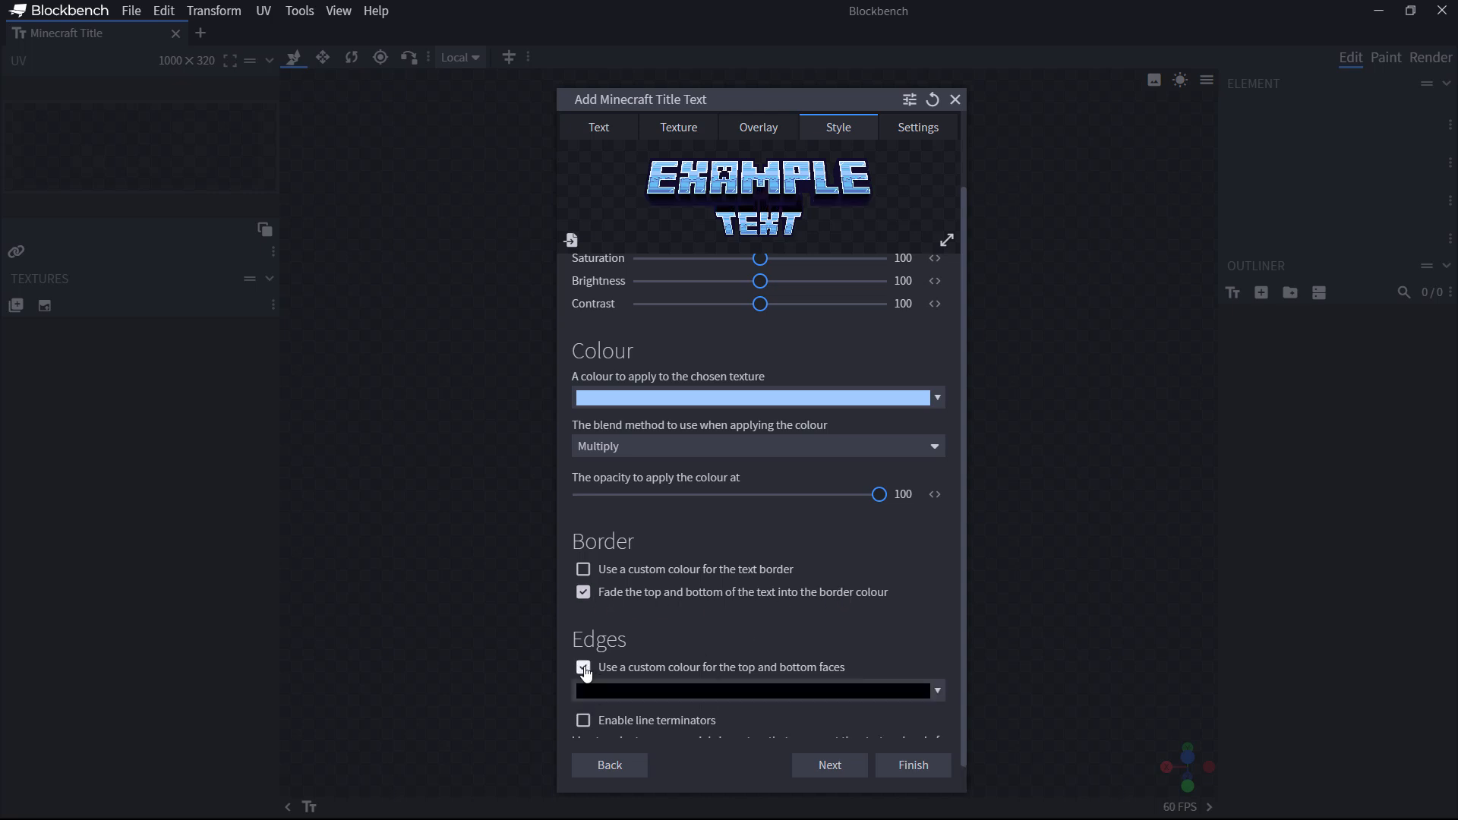
pyautogui.click(584, 668)
pyautogui.click(584, 690)
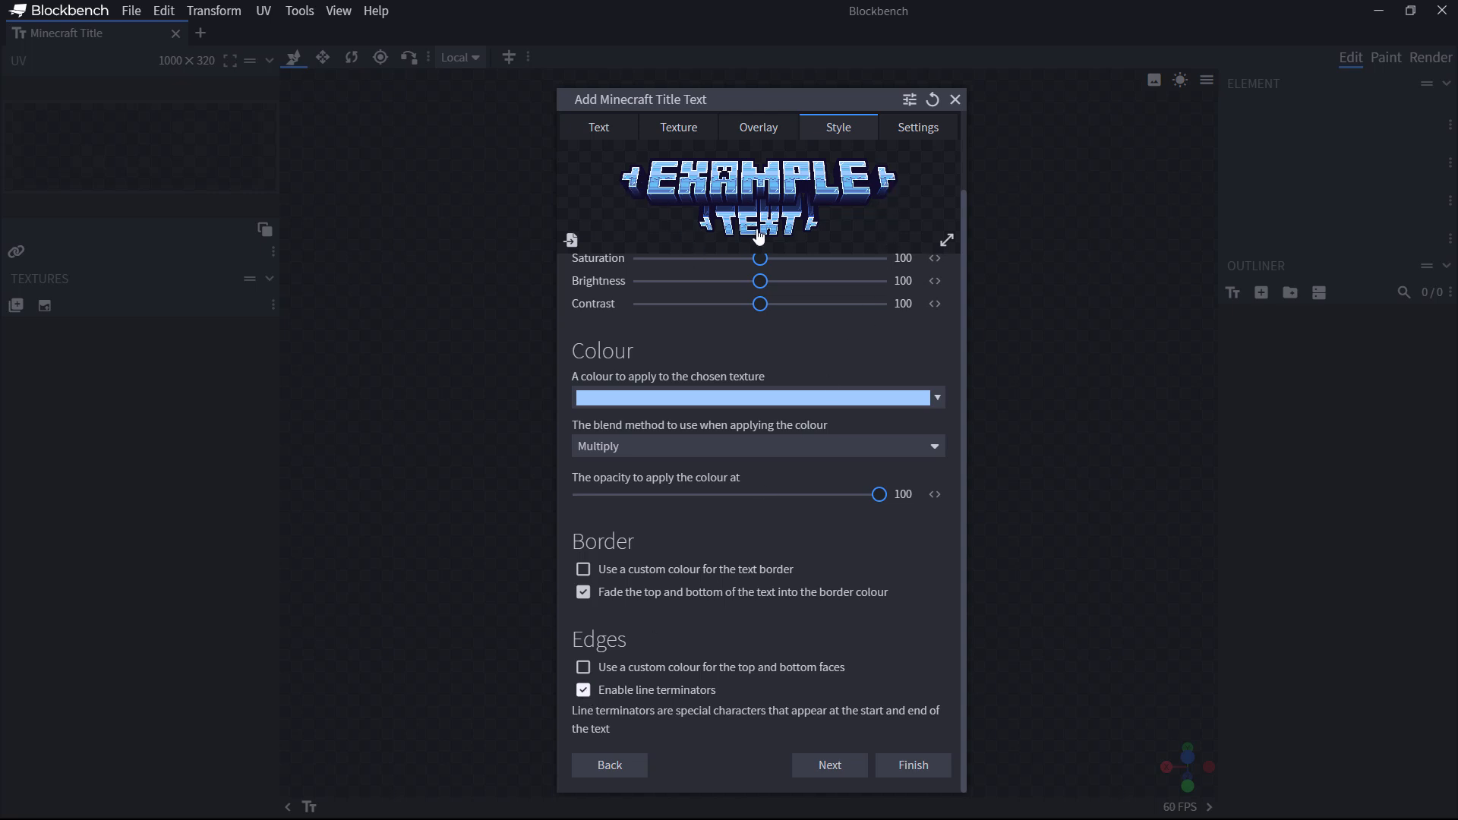
pyautogui.click(583, 690)
pyautogui.scroll(1, 873, 587)
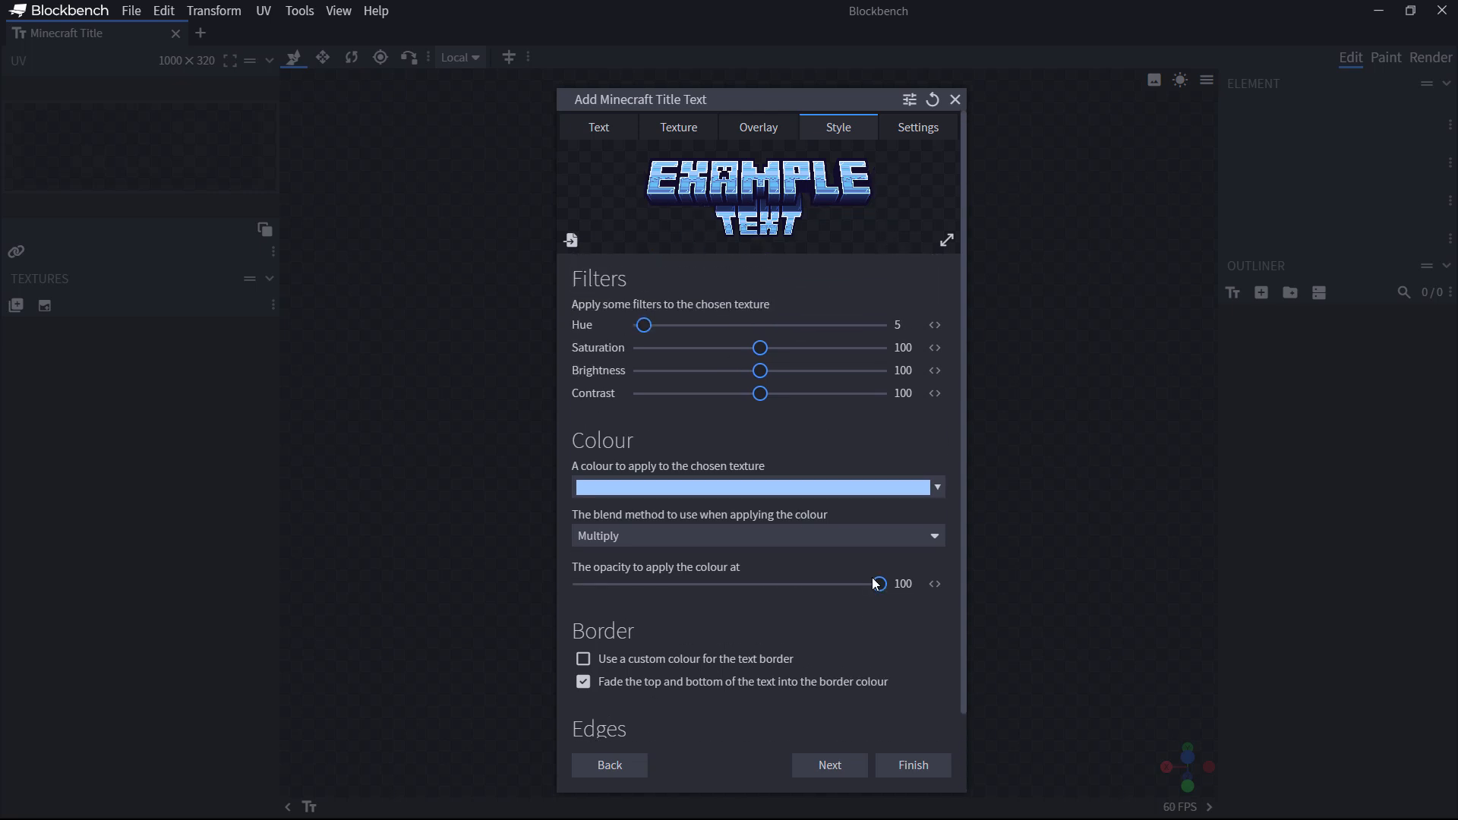
# Step: Review the Settings, Text and Texture tabs, then generate the icy blue HTG GEORGE model
pyautogui.click(916, 137)
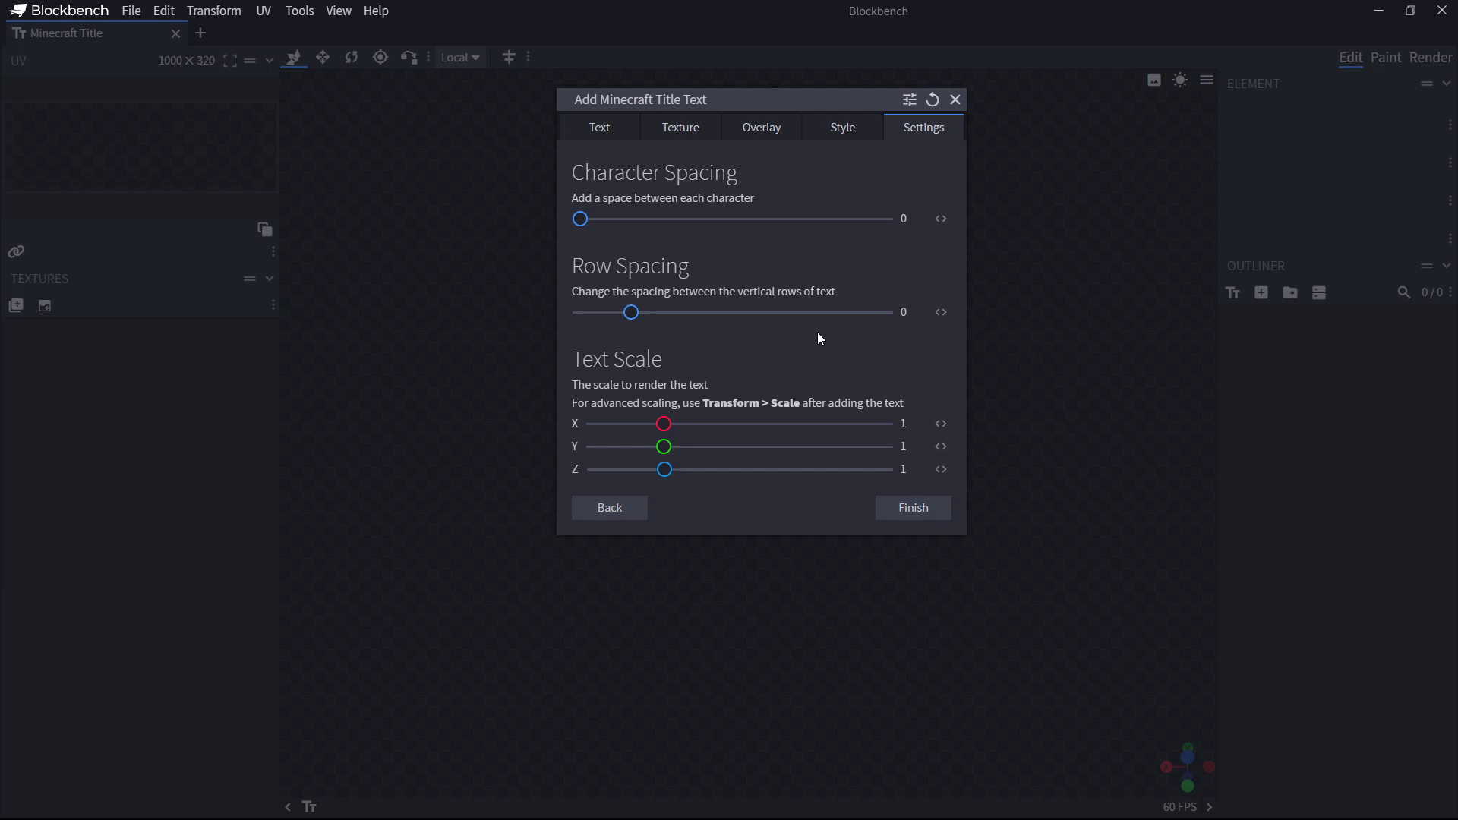
pyautogui.click(596, 127)
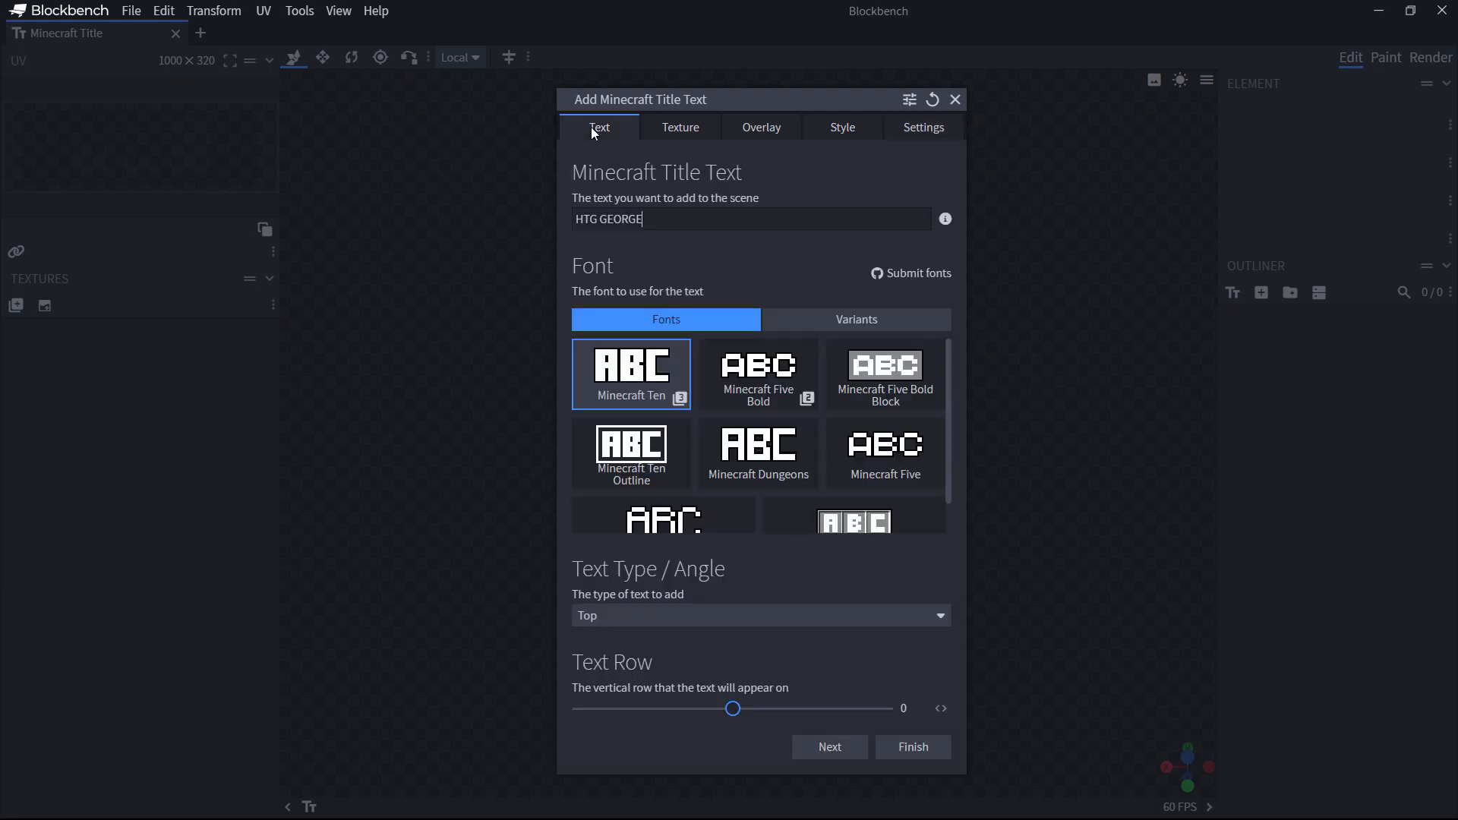
pyautogui.click(687, 132)
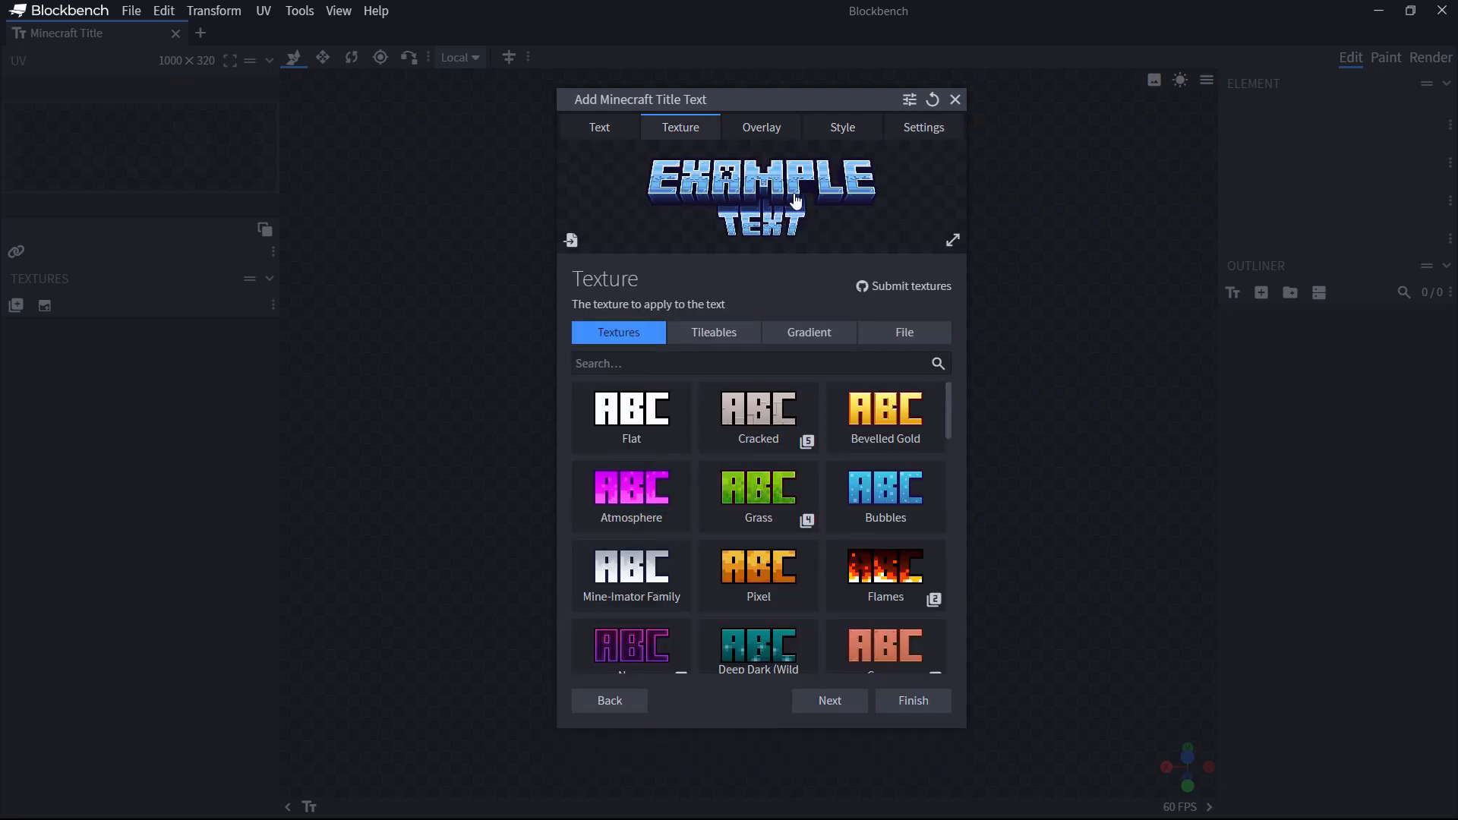
pyautogui.click(909, 703)
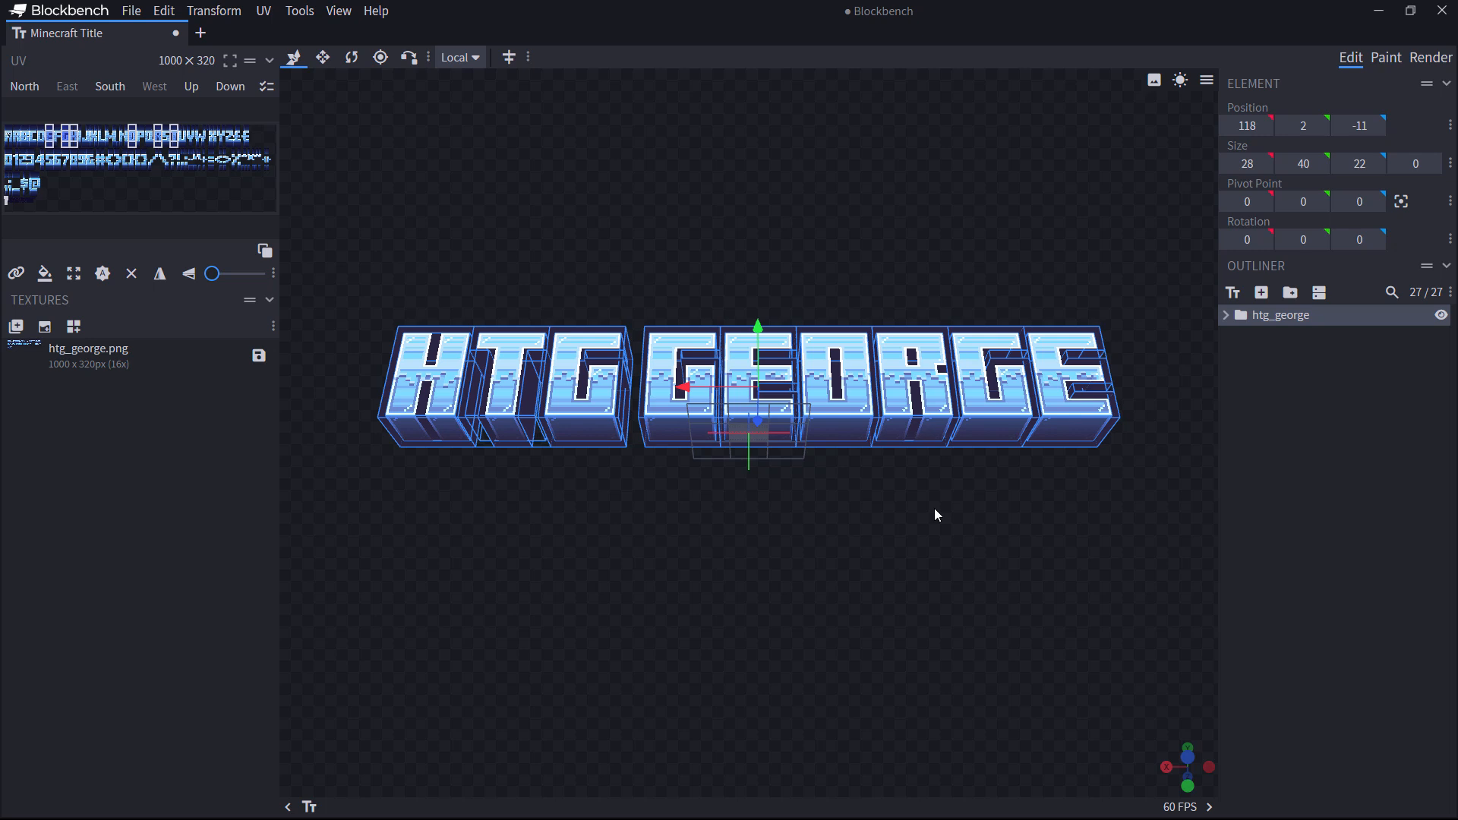
# Step: Add a new title text reading 'CUSTOMIZE MINECRAFT', set to Small type with Bevelled Gold texture
pyautogui.click(1233, 293)
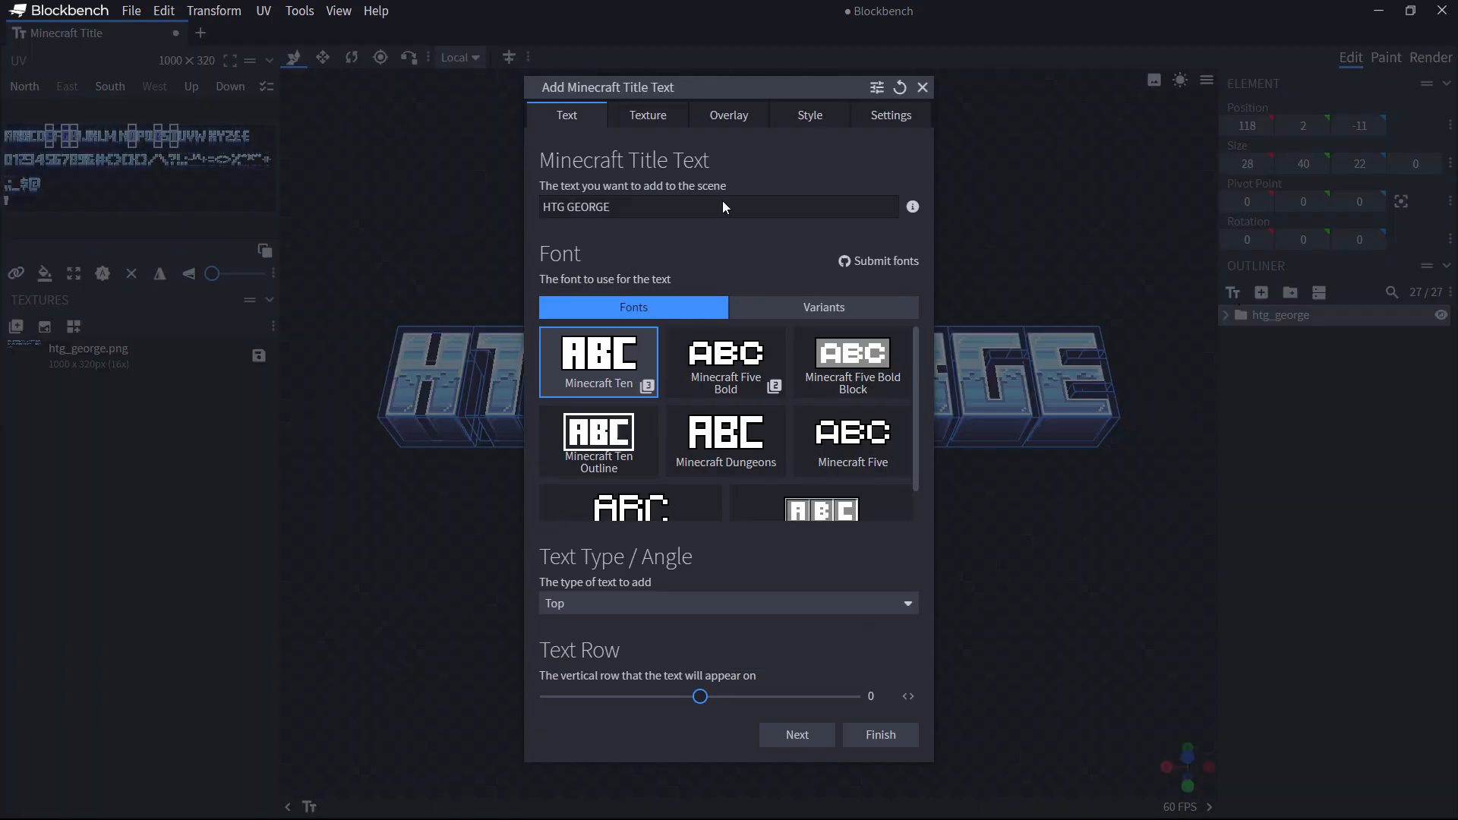
pyautogui.doubleClick(647, 205)
pyautogui.write('CUSTOMIZE MINECRAFT')
pyautogui.click(730, 605)
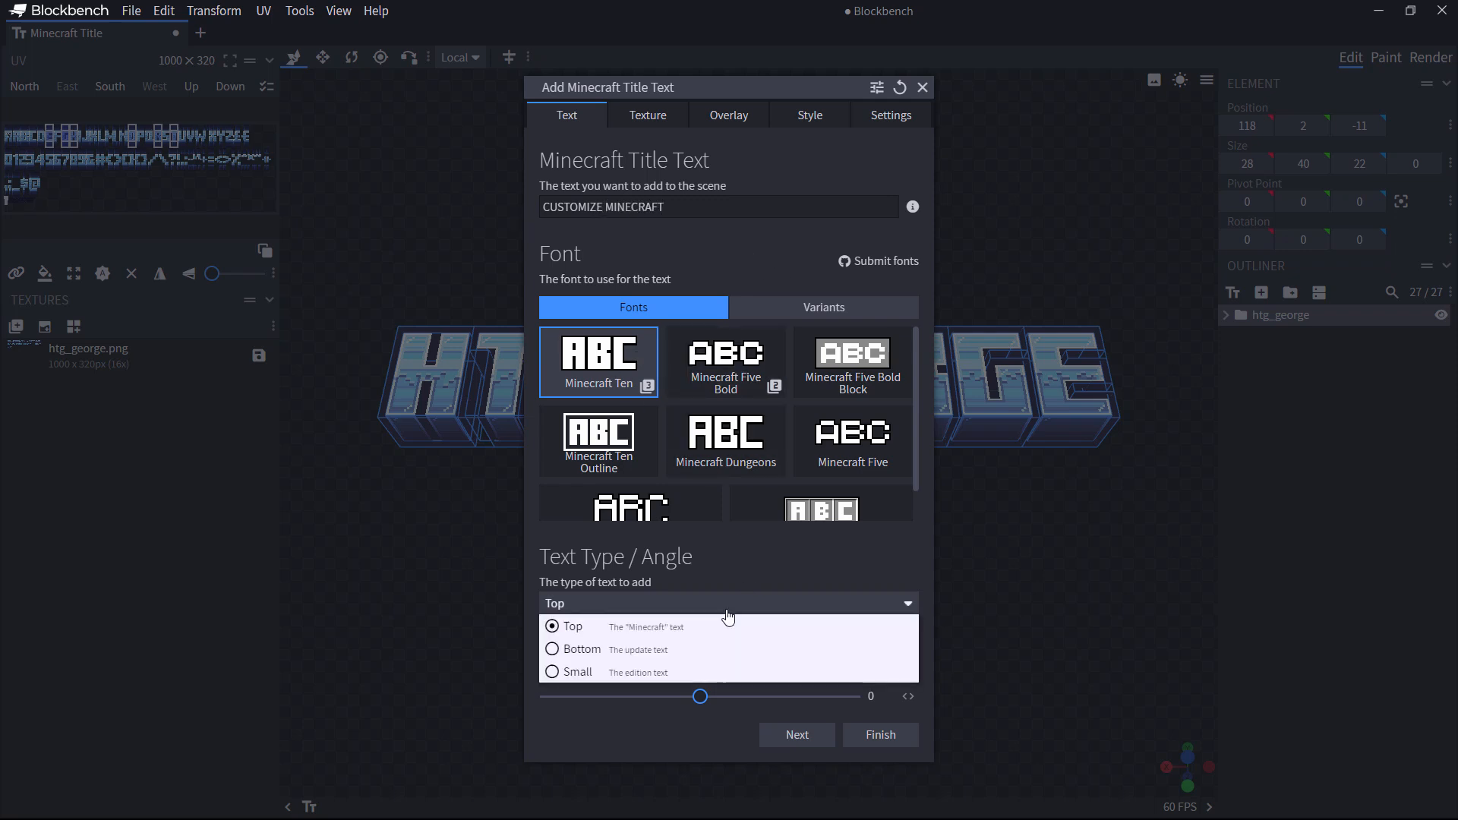
pyautogui.click(552, 671)
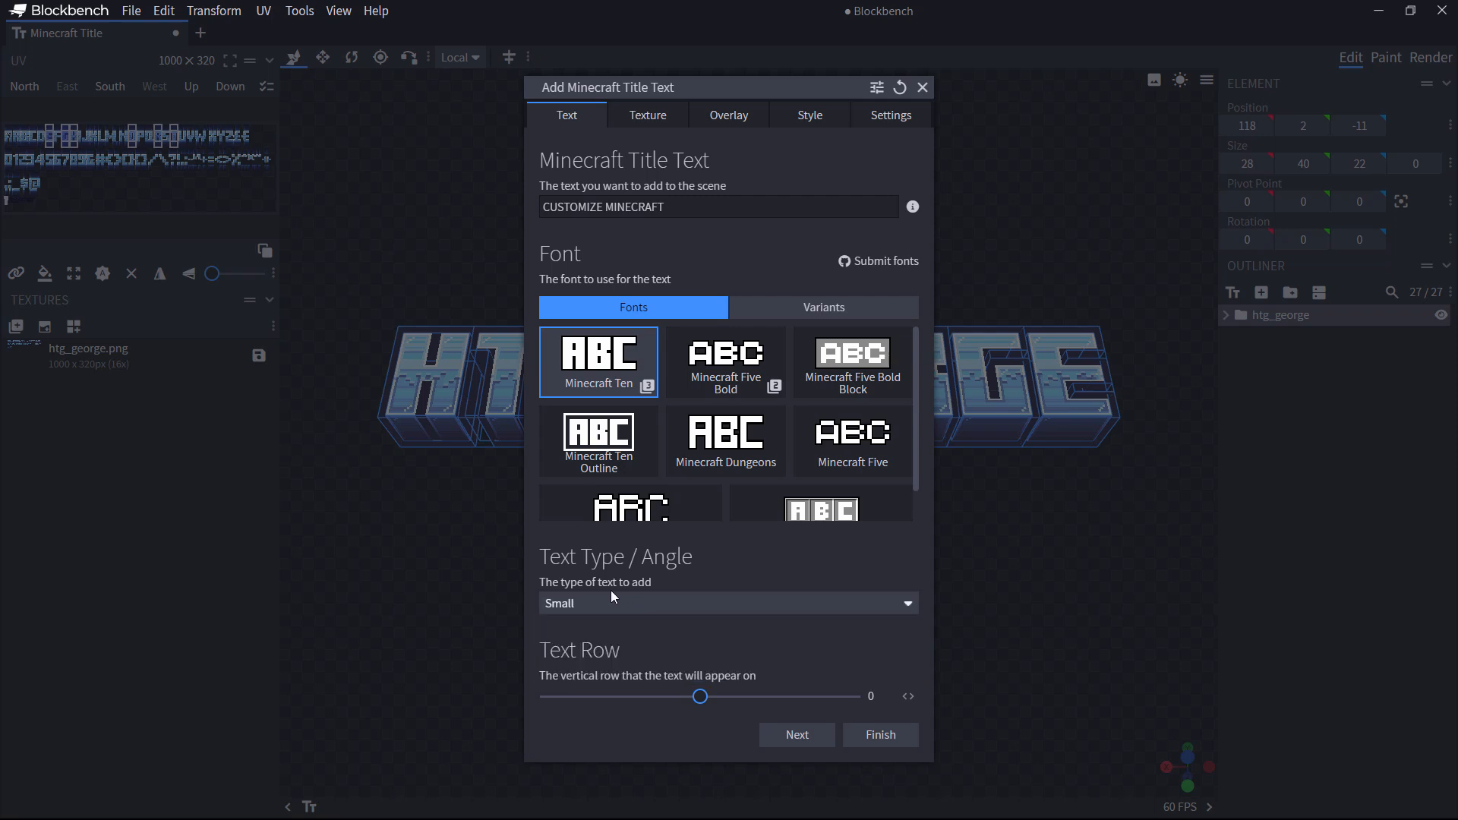
pyautogui.click(658, 121)
pyautogui.click(854, 404)
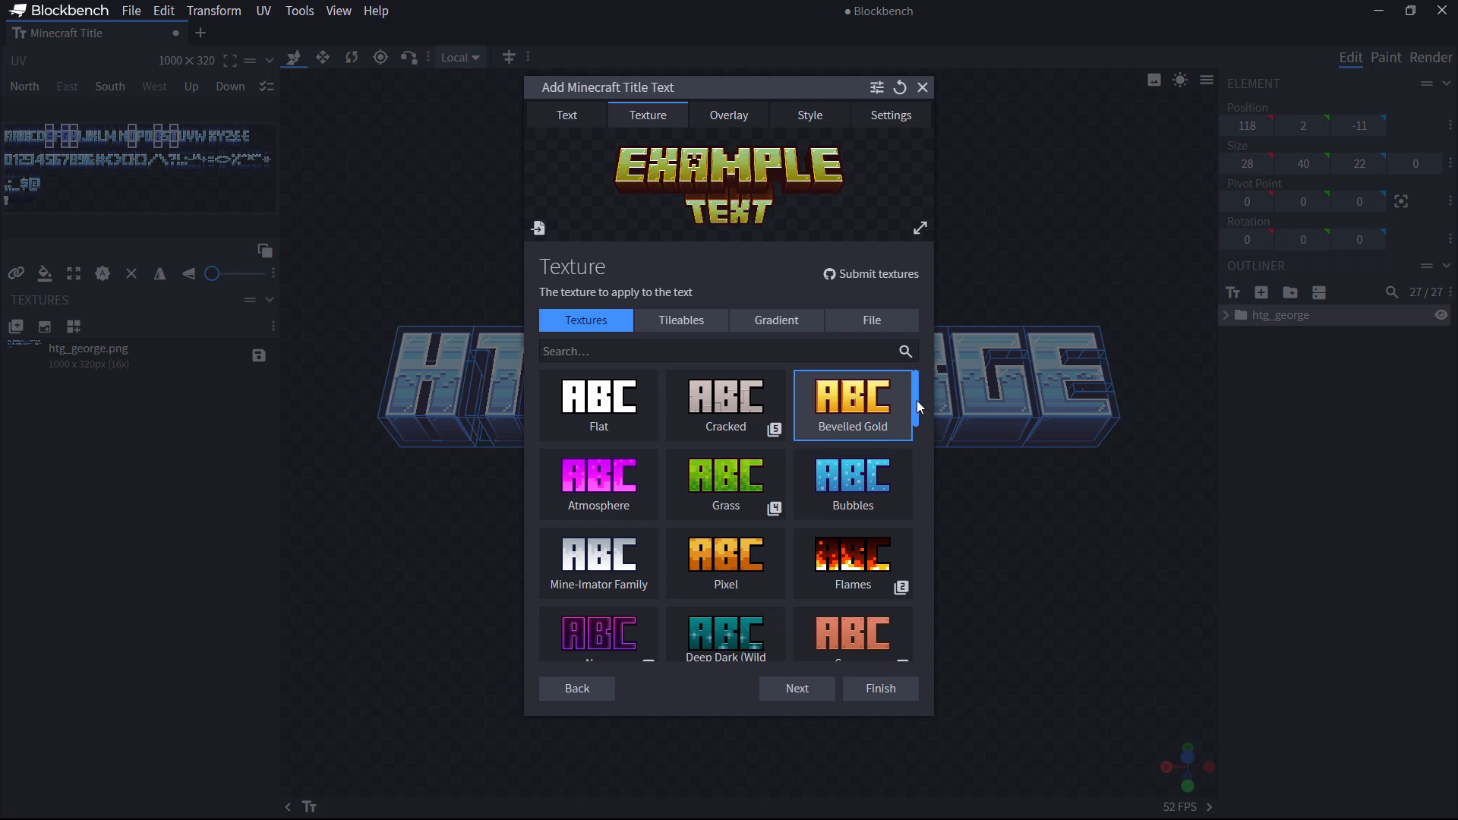
# Step: Switch the subtitle texture to Fired and try the Cartoon, Shine and Shine (Random) overlays
pyautogui.moveTo(917, 399); pyautogui.dragTo(915, 462)
pyautogui.click(608, 505)
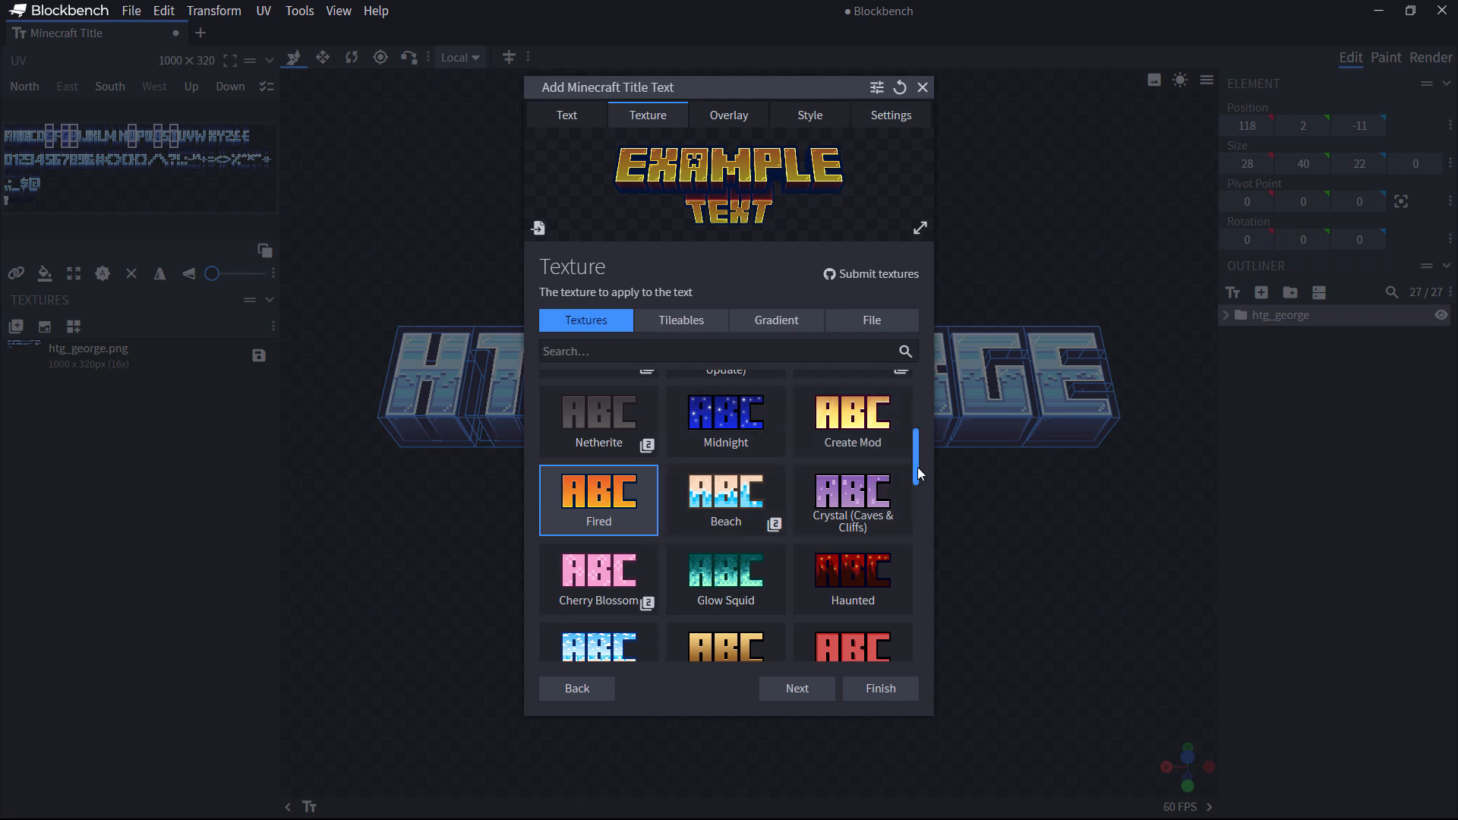
pyautogui.moveTo(917, 467); pyautogui.dragTo(907, 394)
pyautogui.click(729, 114)
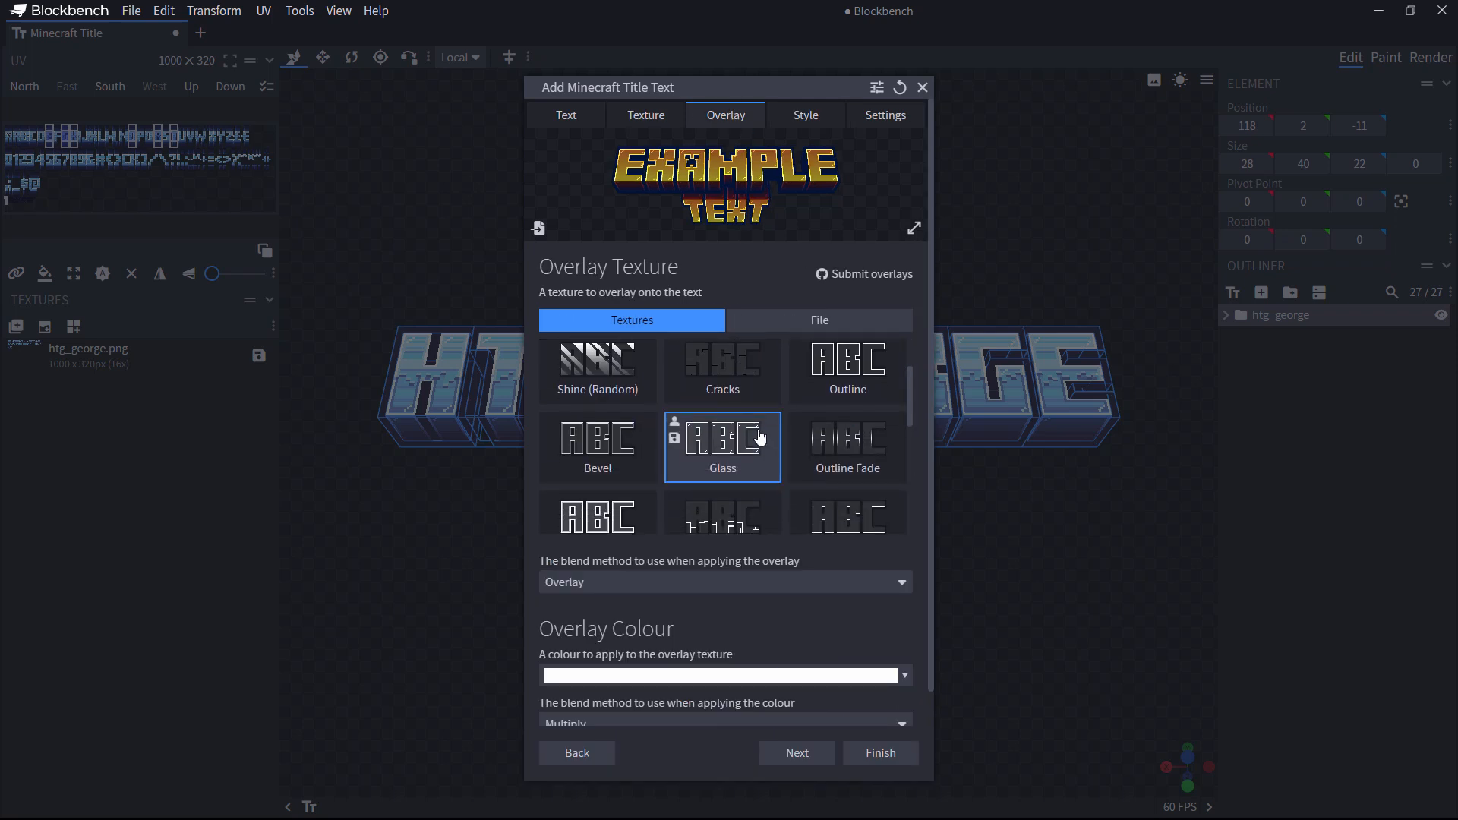
pyautogui.scroll(2, 764, 448)
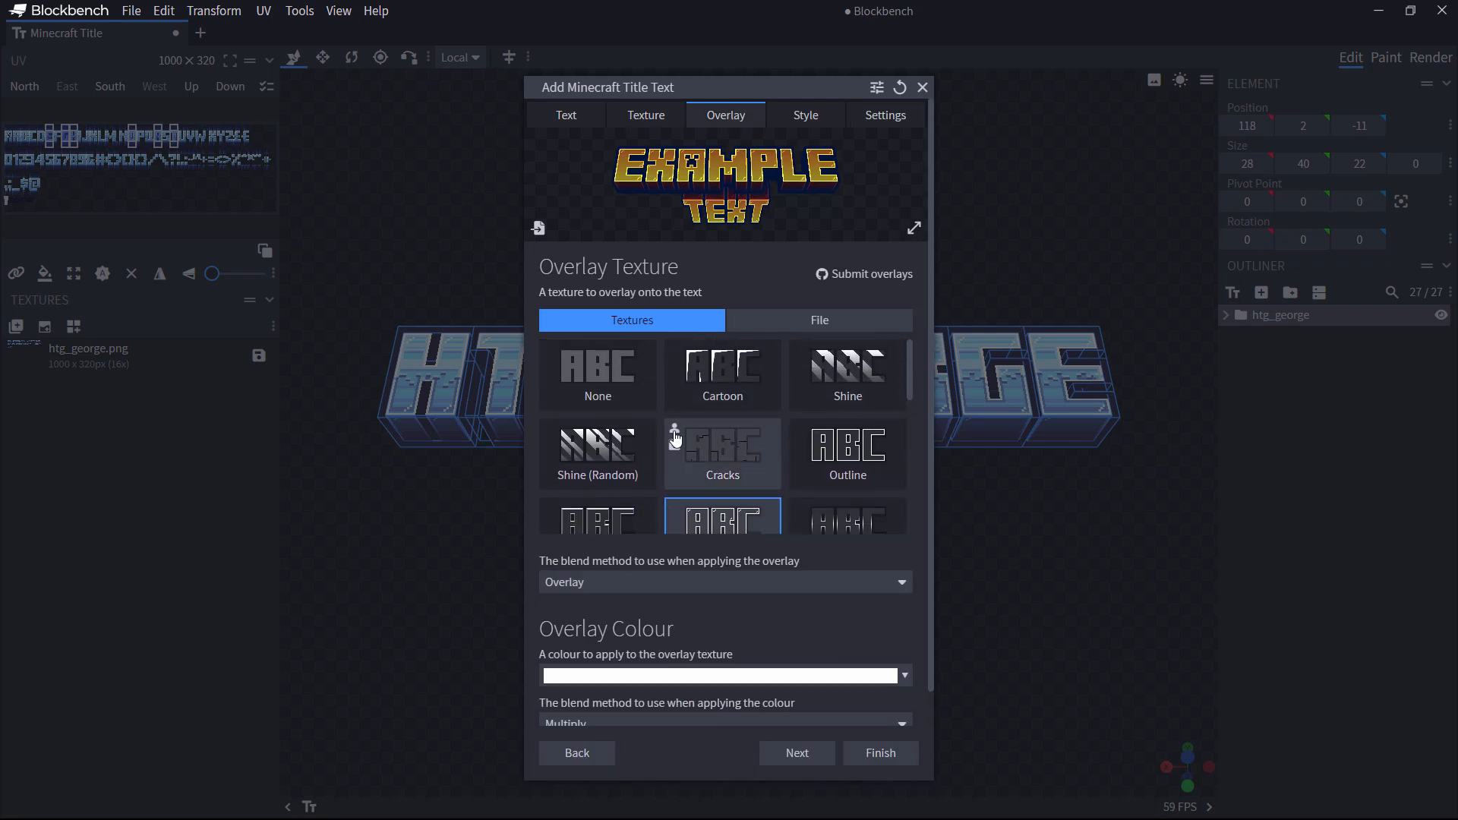
pyautogui.click(728, 371)
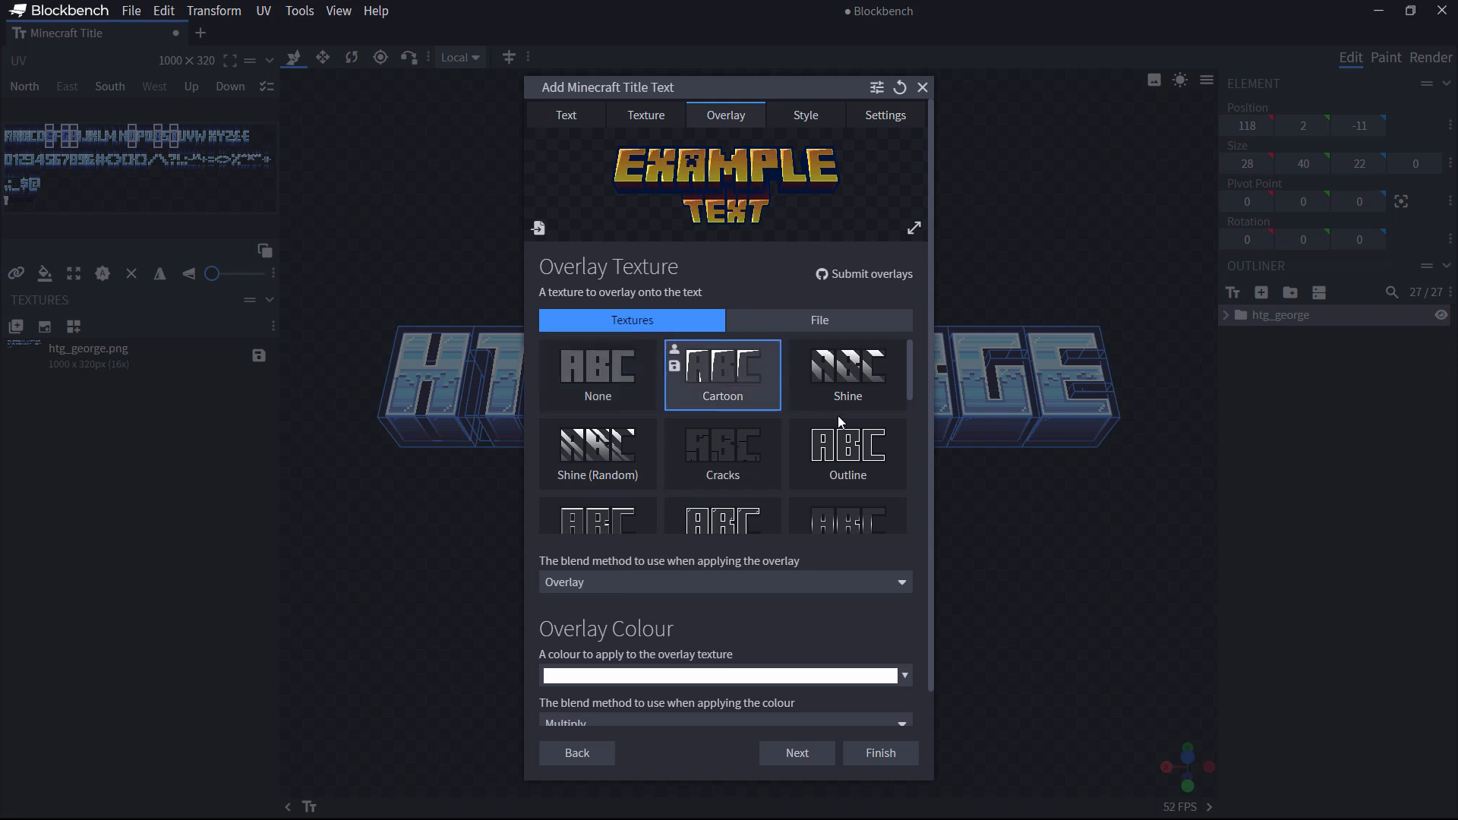
pyautogui.click(858, 379)
pyautogui.click(608, 456)
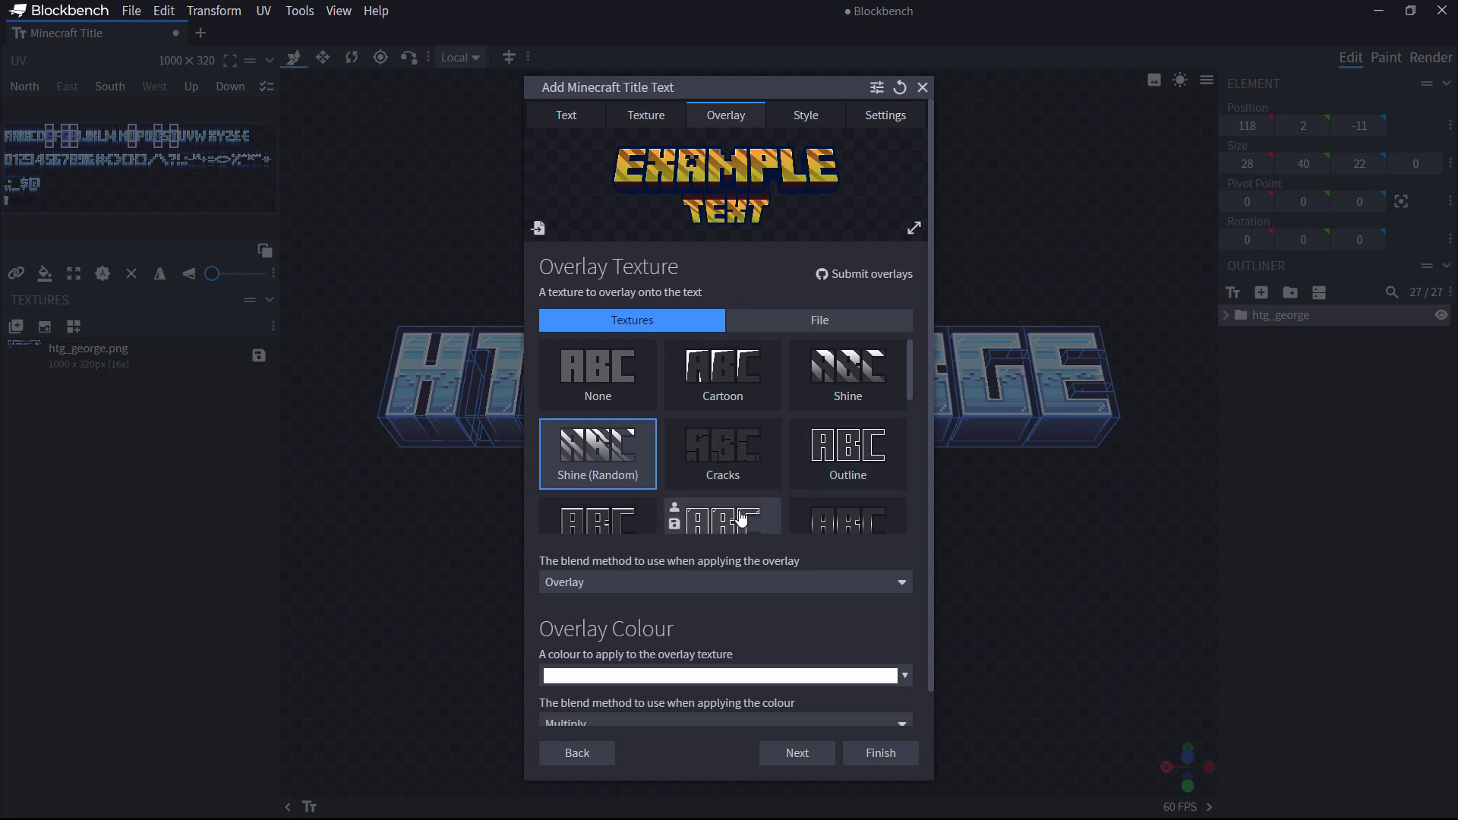
# Step: Settle on the Glass (Tempered) overlay after trying Outline, then add the subtitle to the scene
pyautogui.click(848, 464)
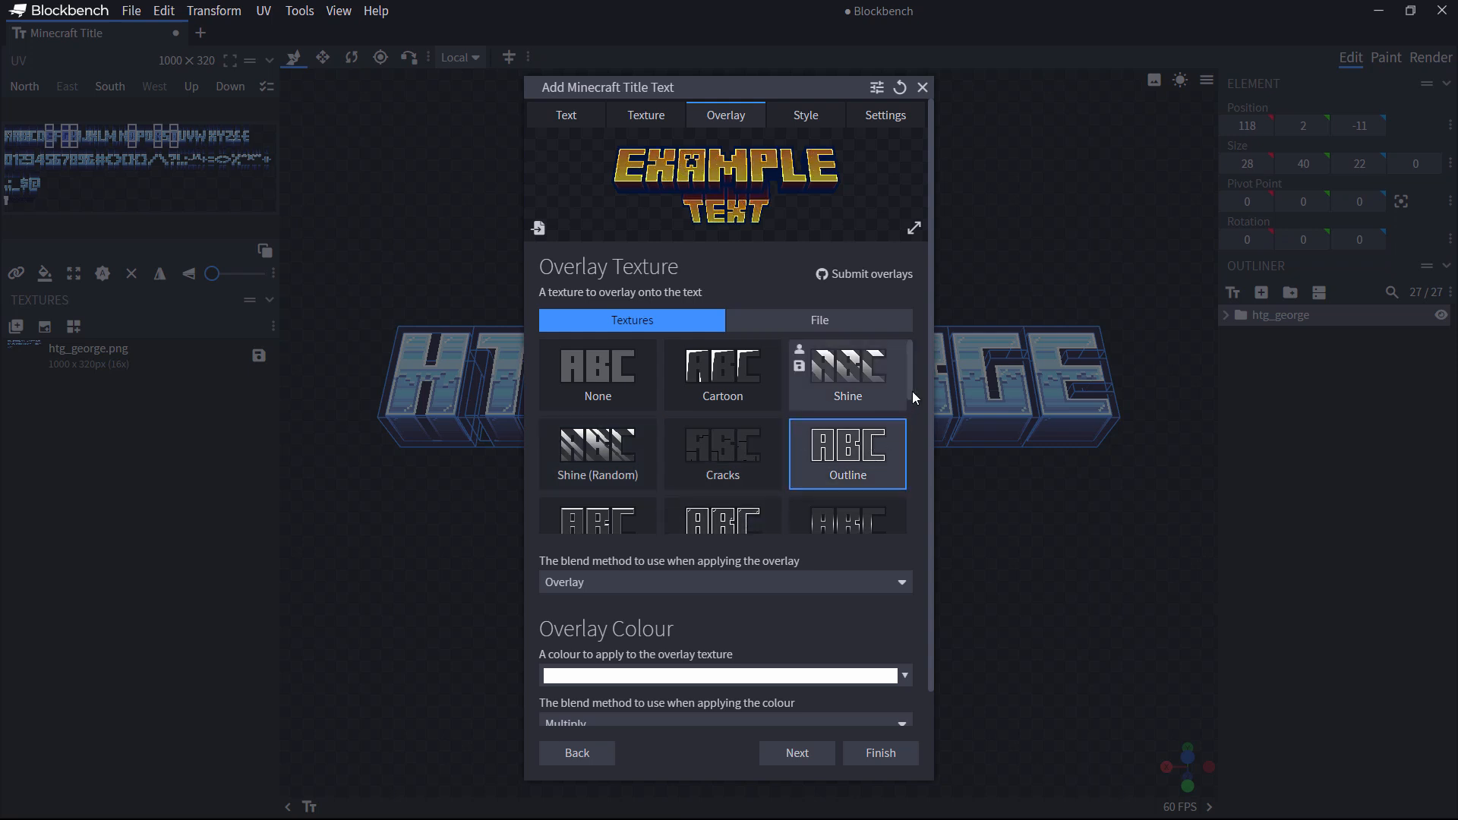
pyautogui.moveTo(911, 375); pyautogui.dragTo(908, 421)
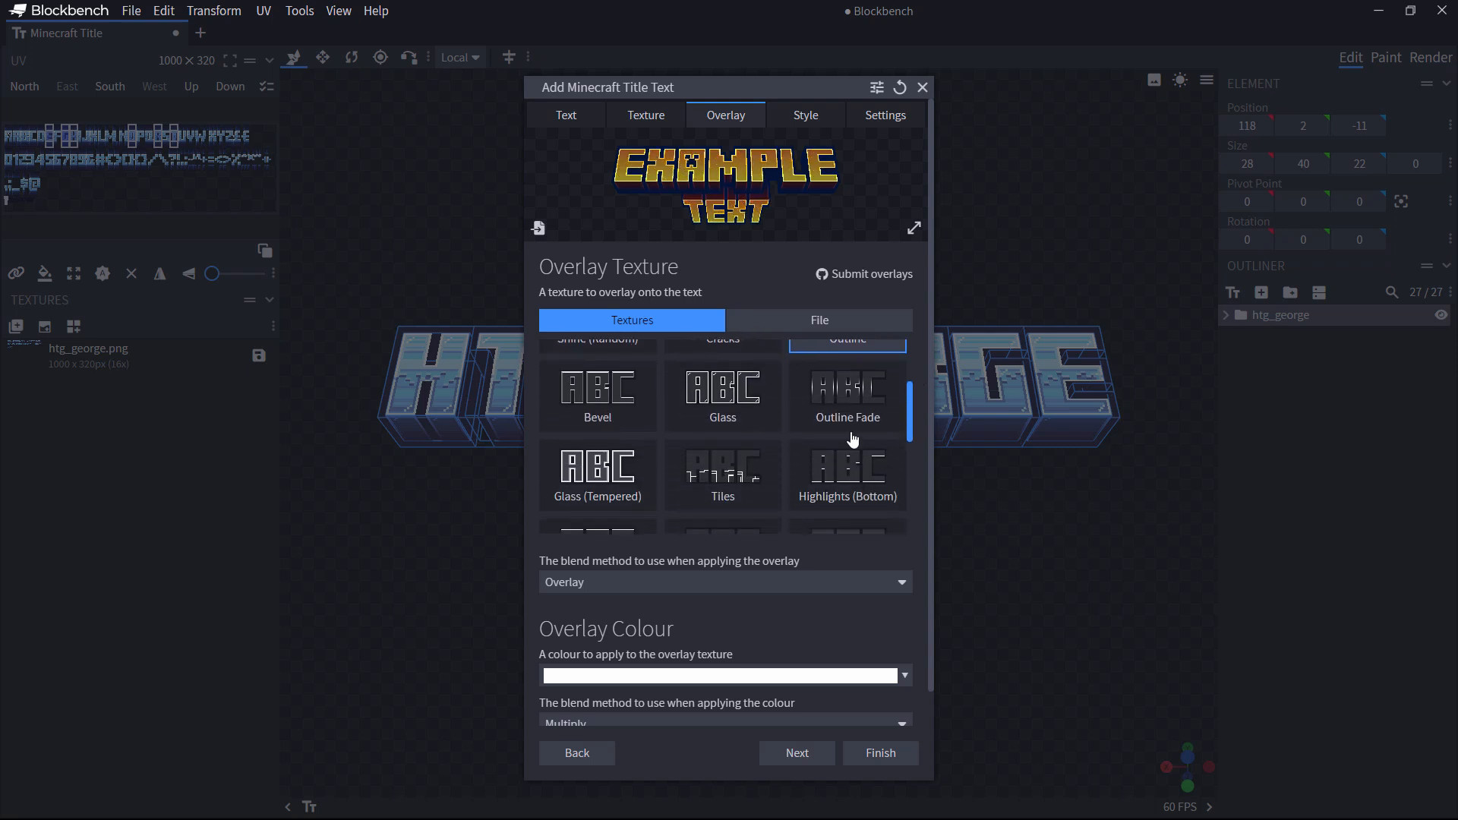
pyautogui.click(610, 494)
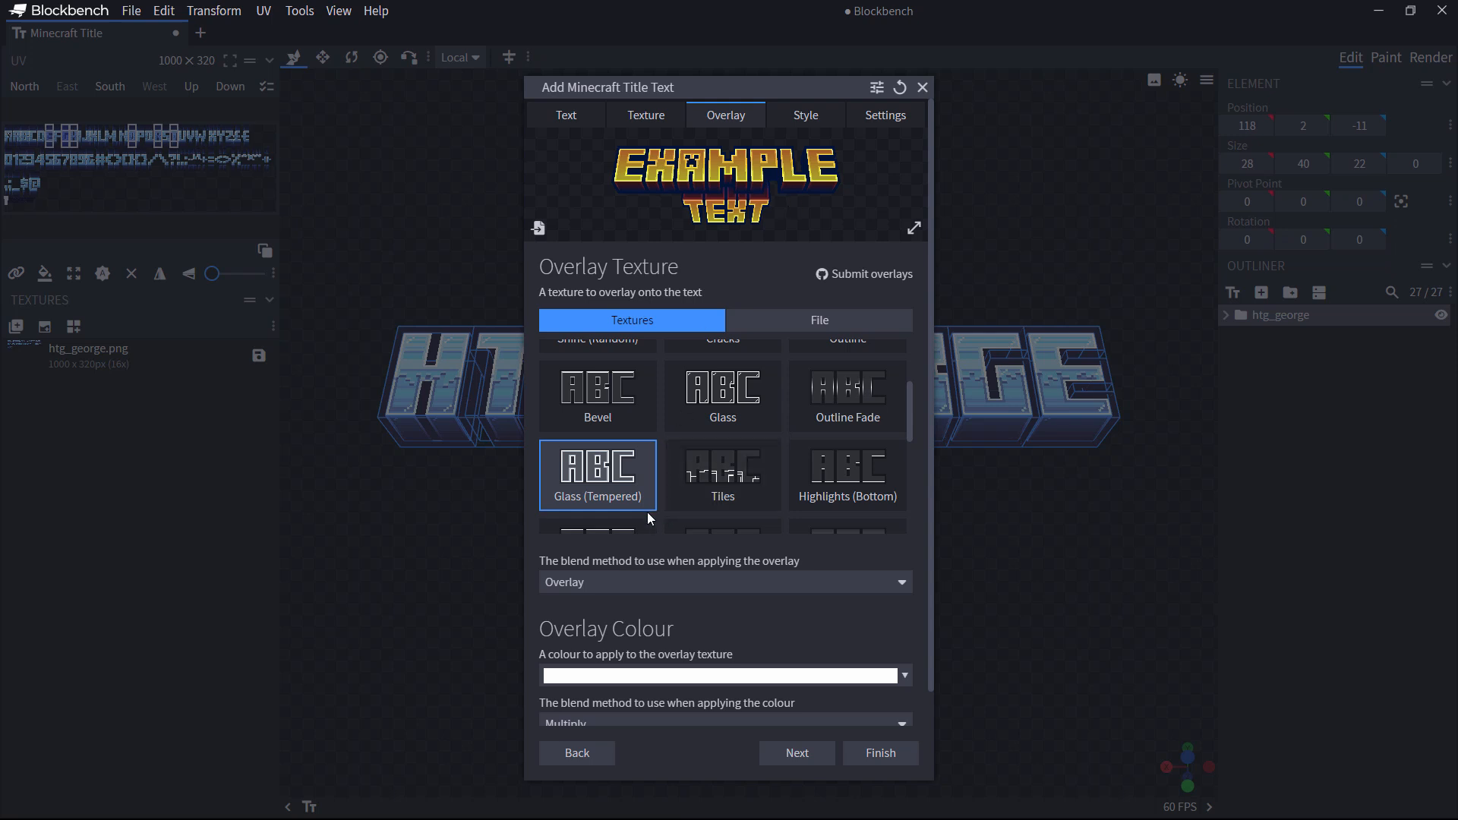
pyautogui.moveTo(931, 464); pyautogui.dragTo(937, 366)
pyautogui.click(818, 754)
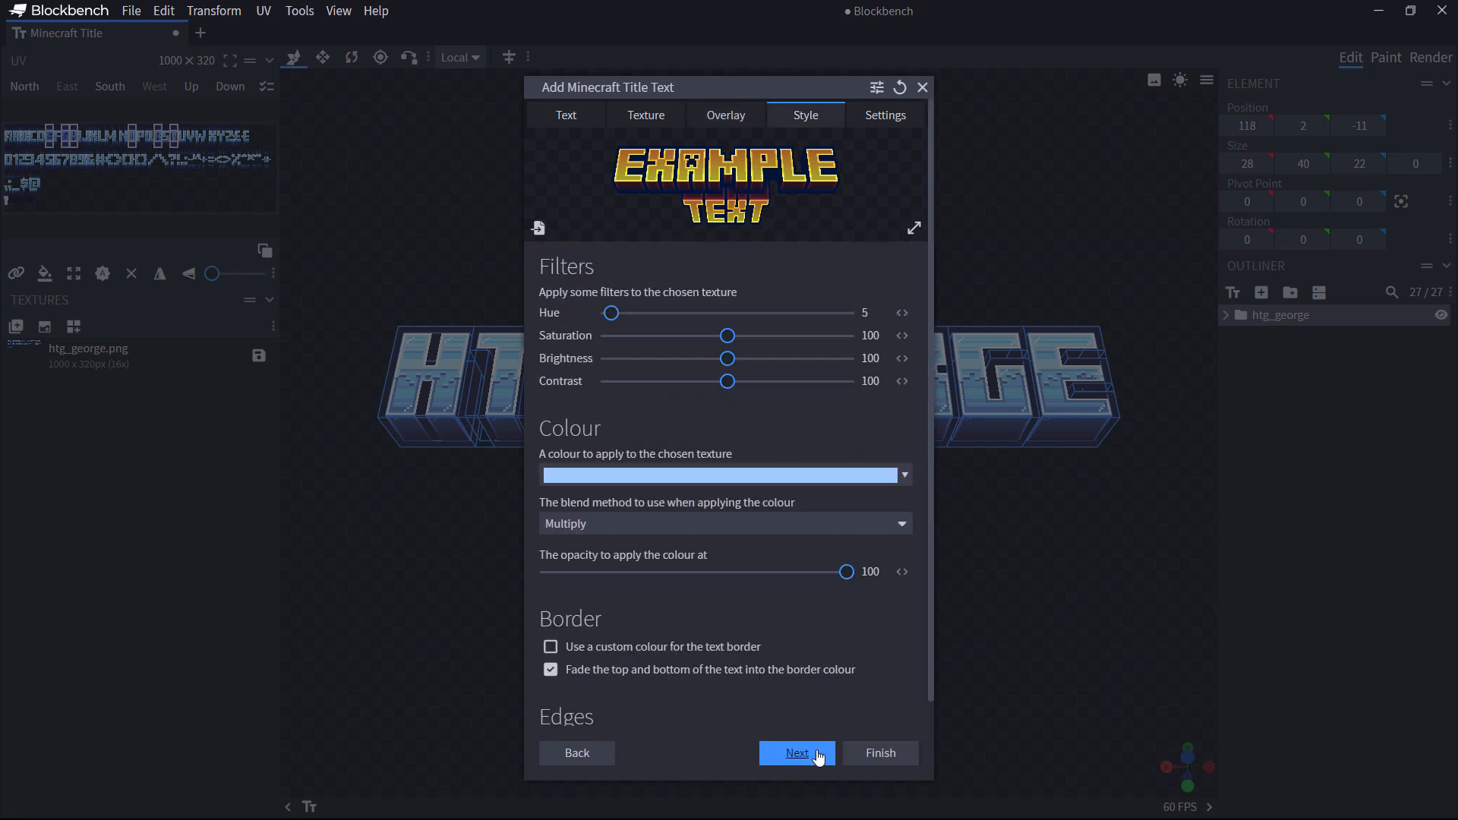
pyautogui.click(881, 757)
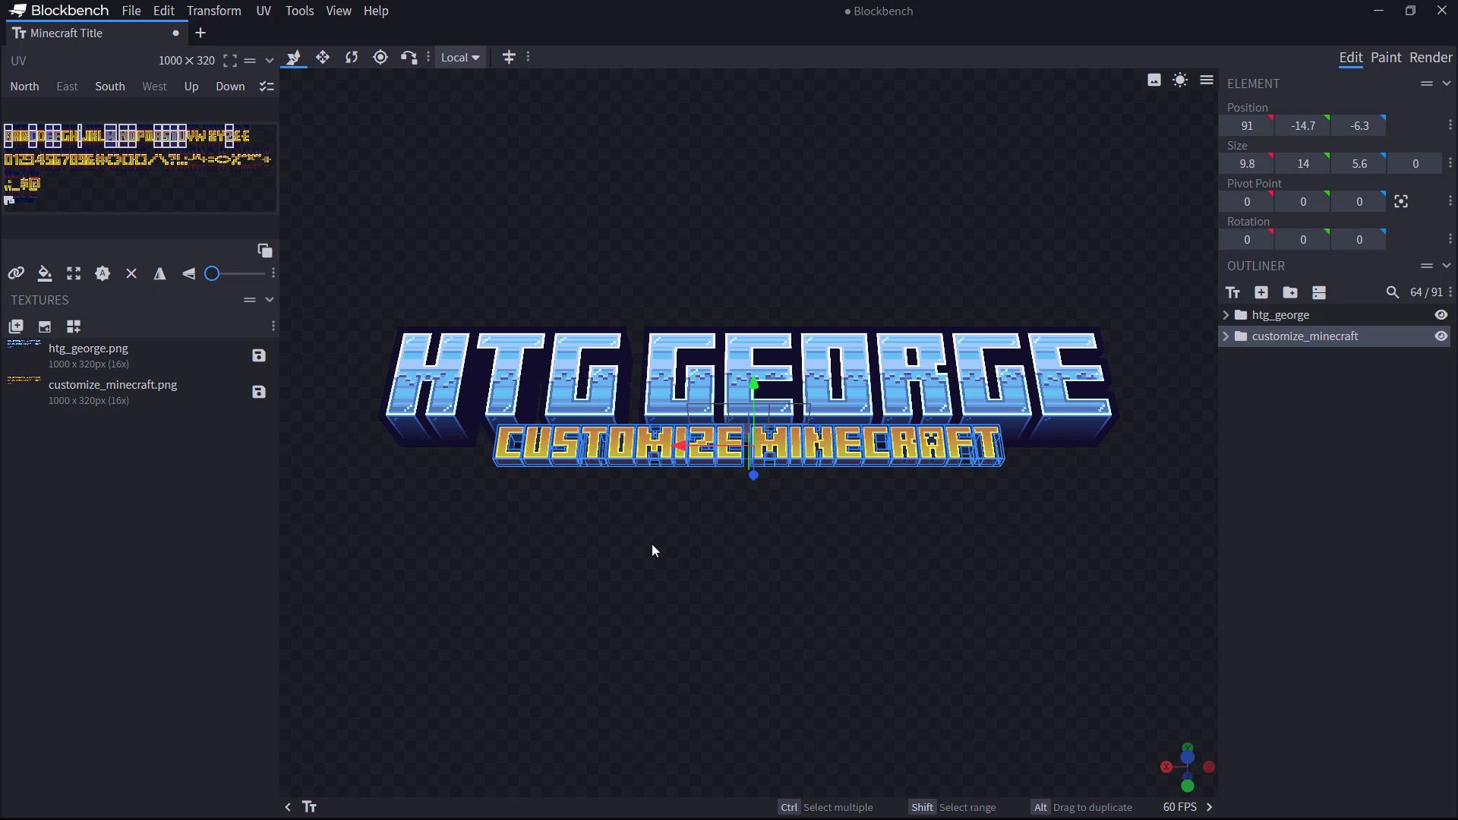
# Step: Add ARMORED PAWS as bottom text in the Minecraft Ten font with the Deep Dark texture
pyautogui.click(1232, 292)
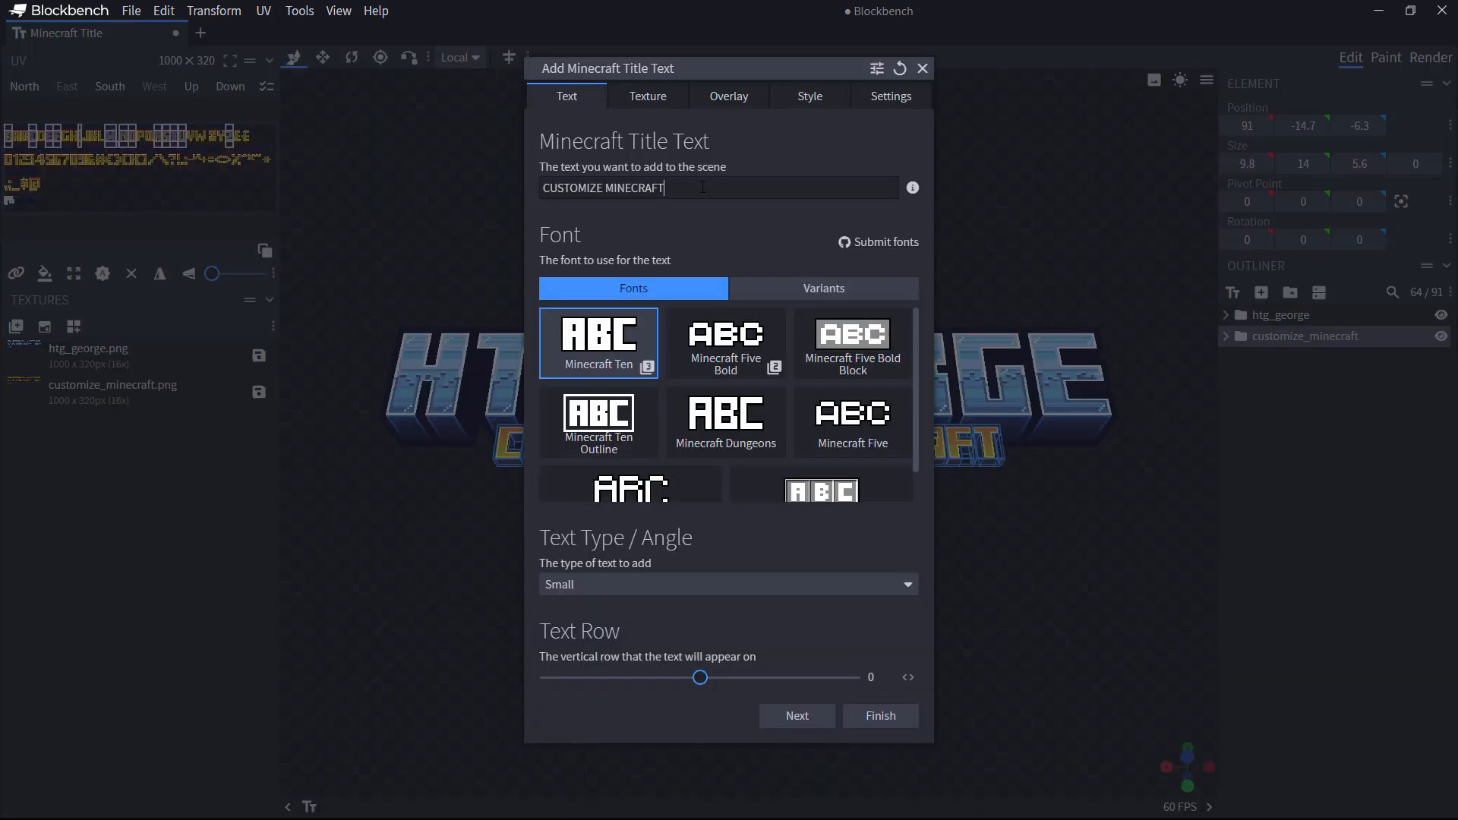
pyautogui.hotkey('ctrl', 'a')
pyautogui.write('ARMORED PAWS')
pyautogui.click(595, 342)
pyautogui.click(647, 602)
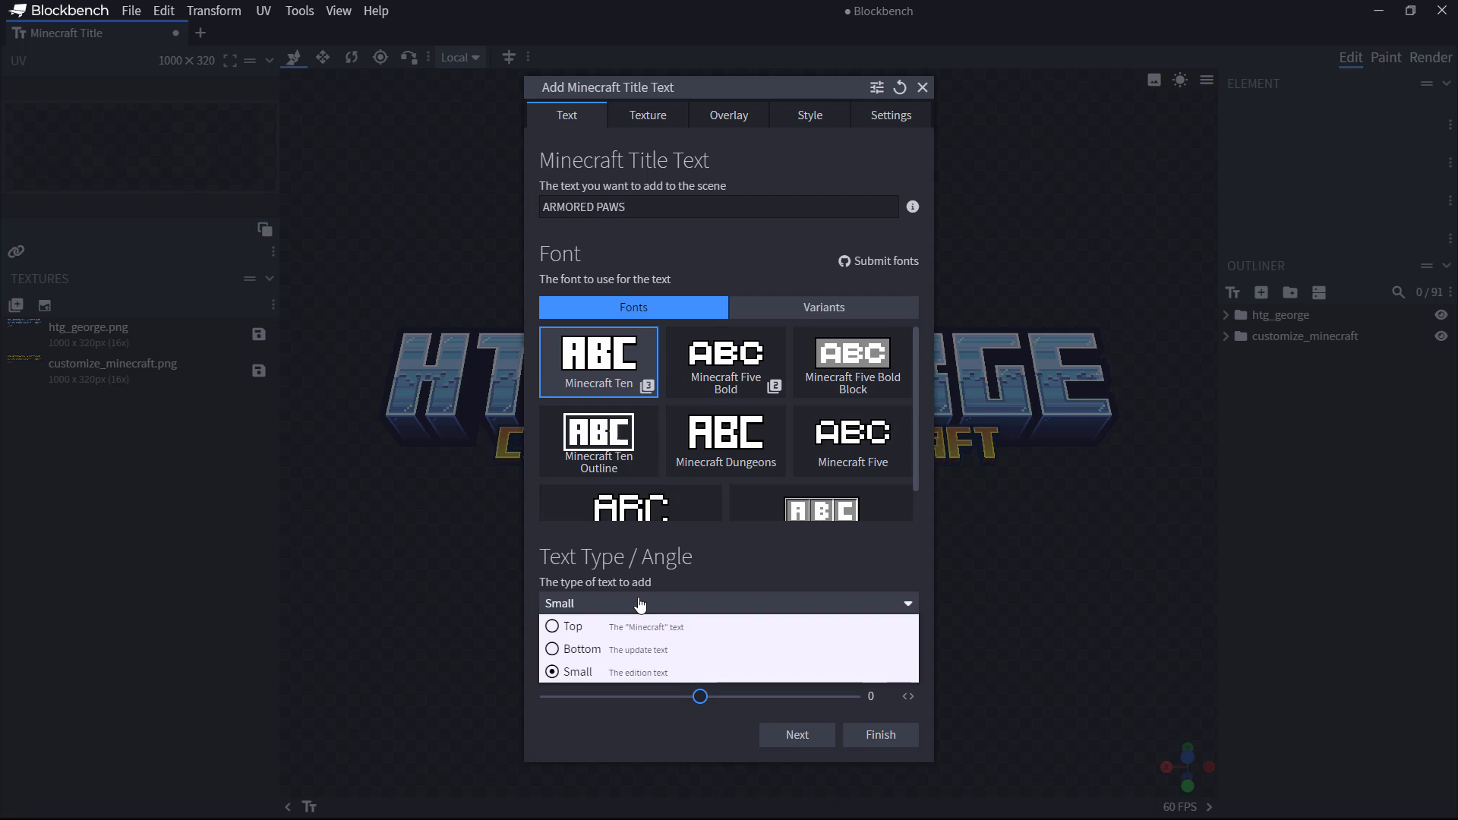
pyautogui.click(551, 647)
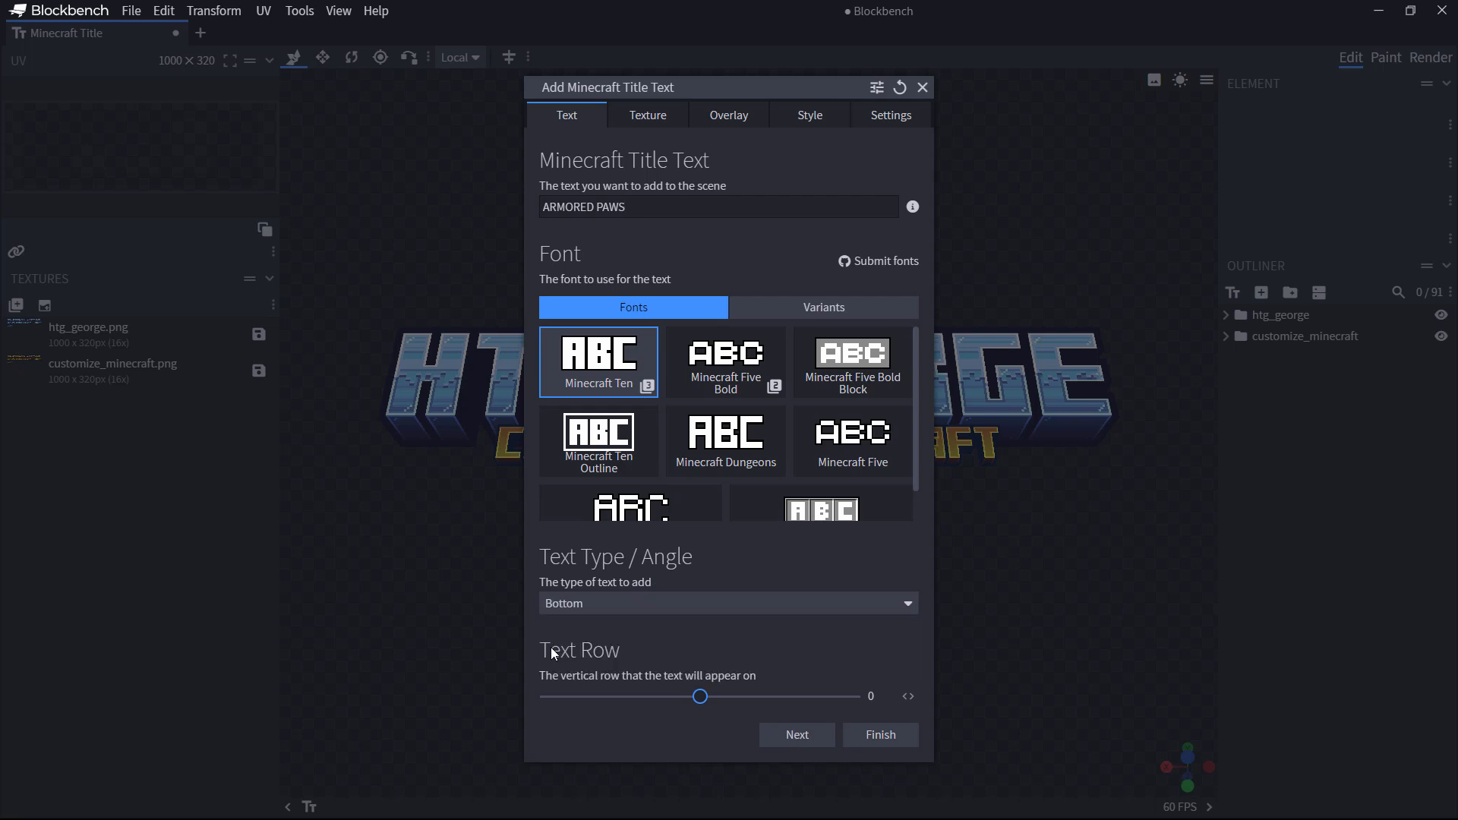
pyautogui.click(797, 734)
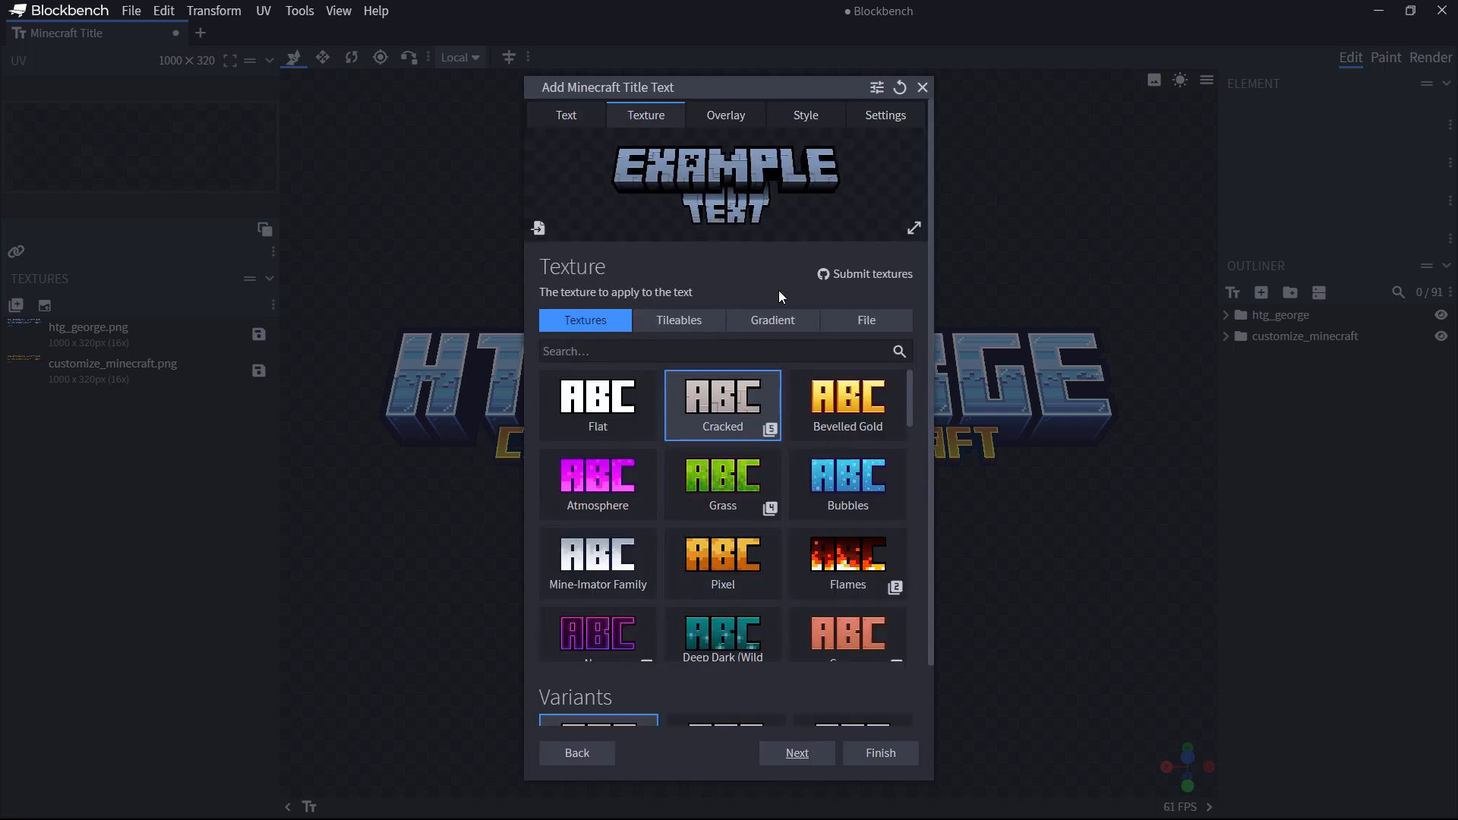
pyautogui.click(729, 641)
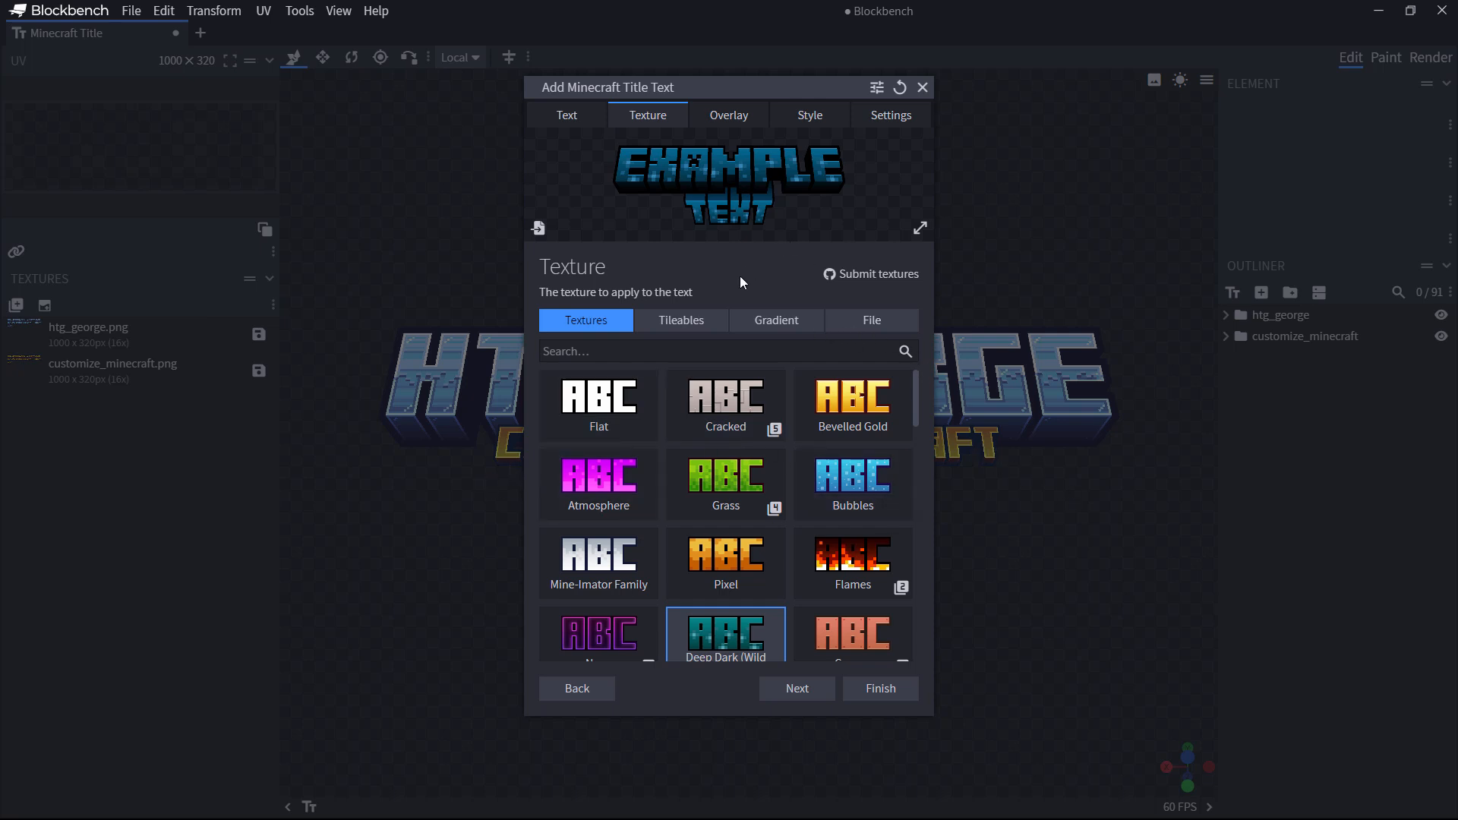
pyautogui.moveTo(919, 399)
pyautogui.mouseDown()
pyautogui.moveTo(908, 549)
pyautogui.moveTo(905, 386)
pyautogui.mouseUp()
# Step: Give the ARMORED PAWS text the Cartoon overlay
pyautogui.click(721, 108)
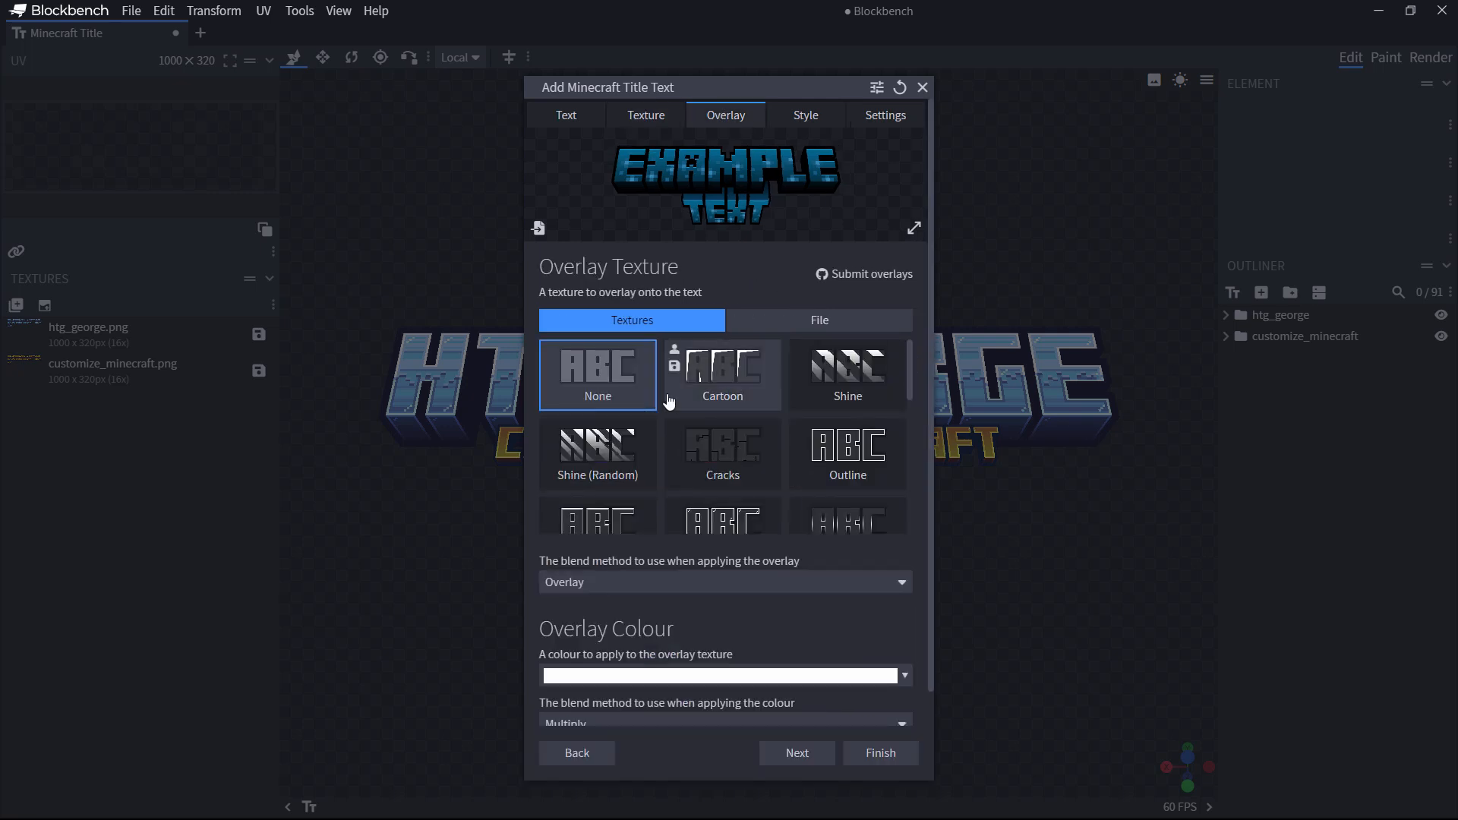
pyautogui.click(731, 394)
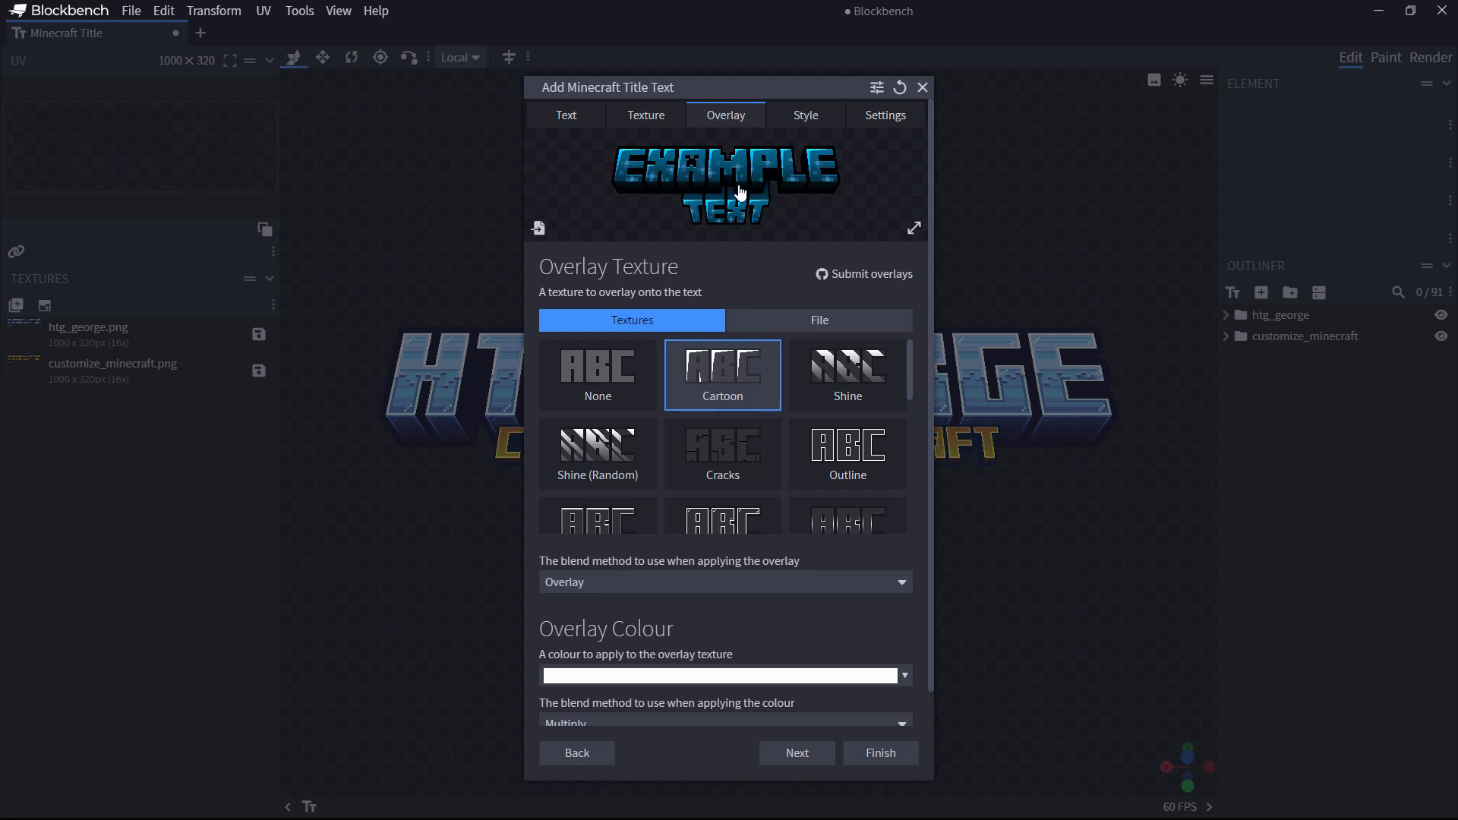
pyautogui.moveTo(795, 359)
pyautogui.moveTo(910, 385); pyautogui.dragTo(941, 361)
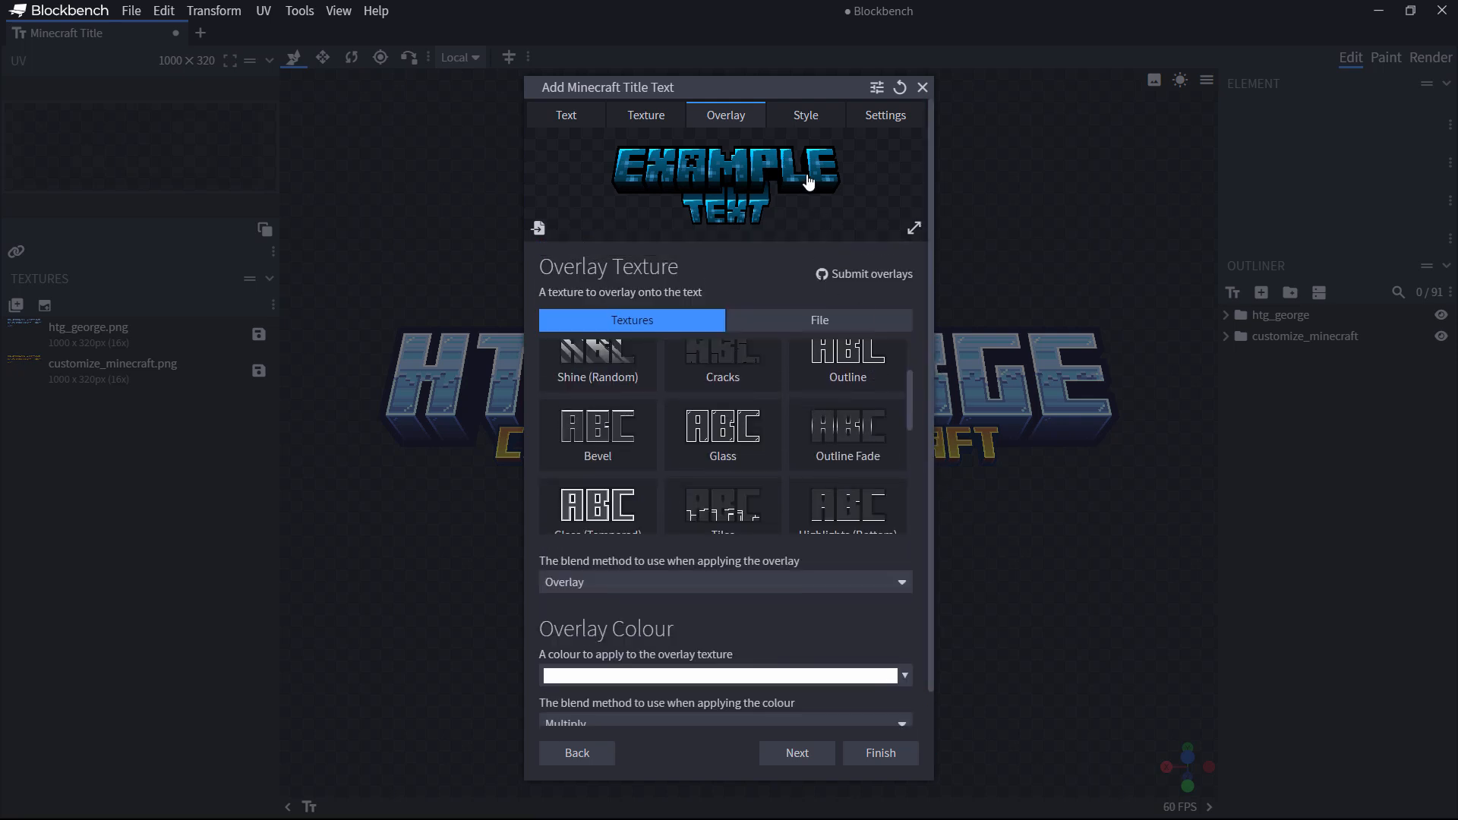
# Step: Set hue 0 and a light blue #bad9ff tint, keep border fade on, and finish
pyautogui.click(808, 118)
pyautogui.moveTo(612, 313); pyautogui.dragTo(606, 312)
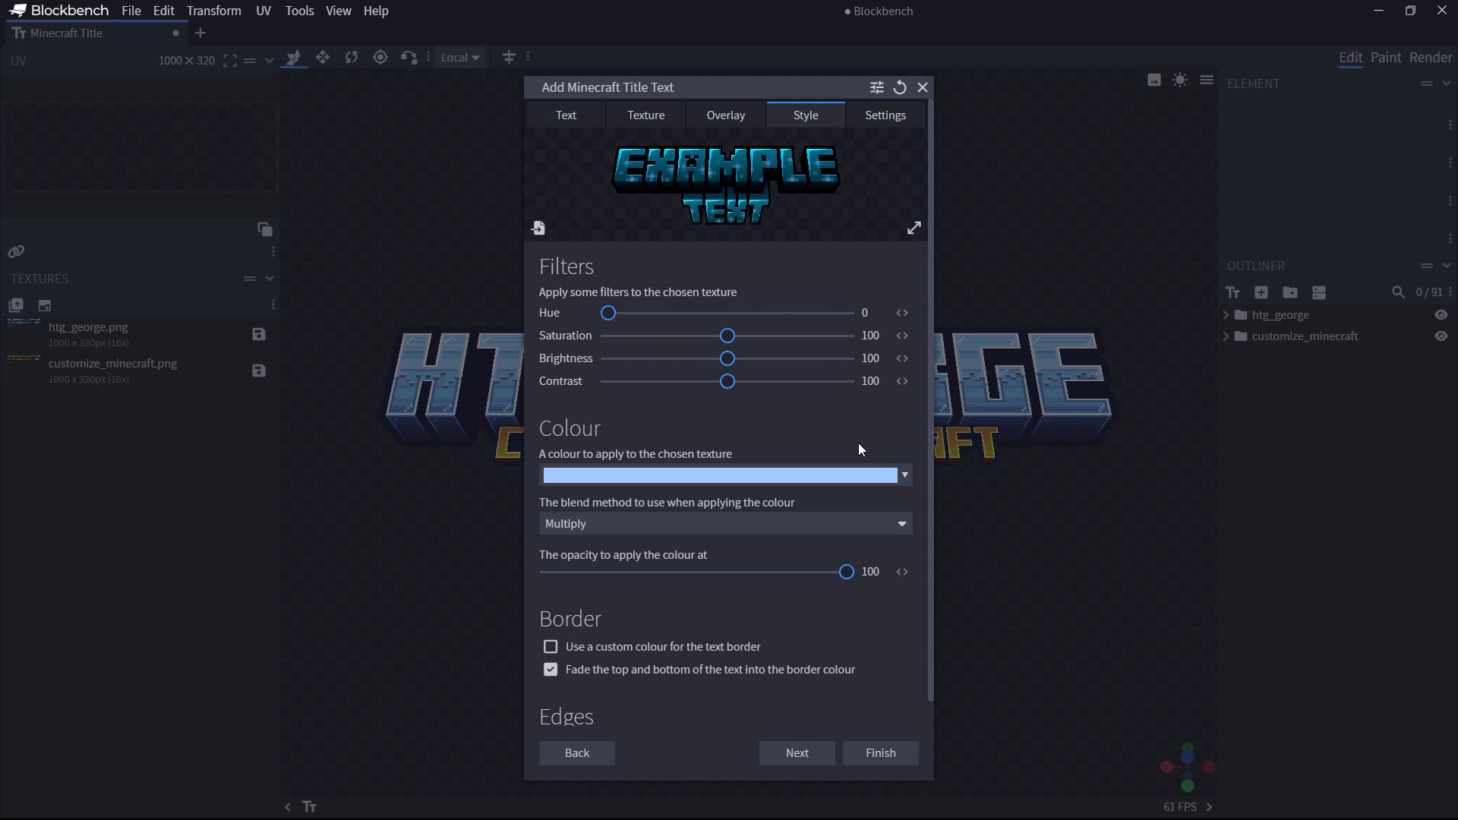
pyautogui.click(881, 475)
pyautogui.click(559, 496)
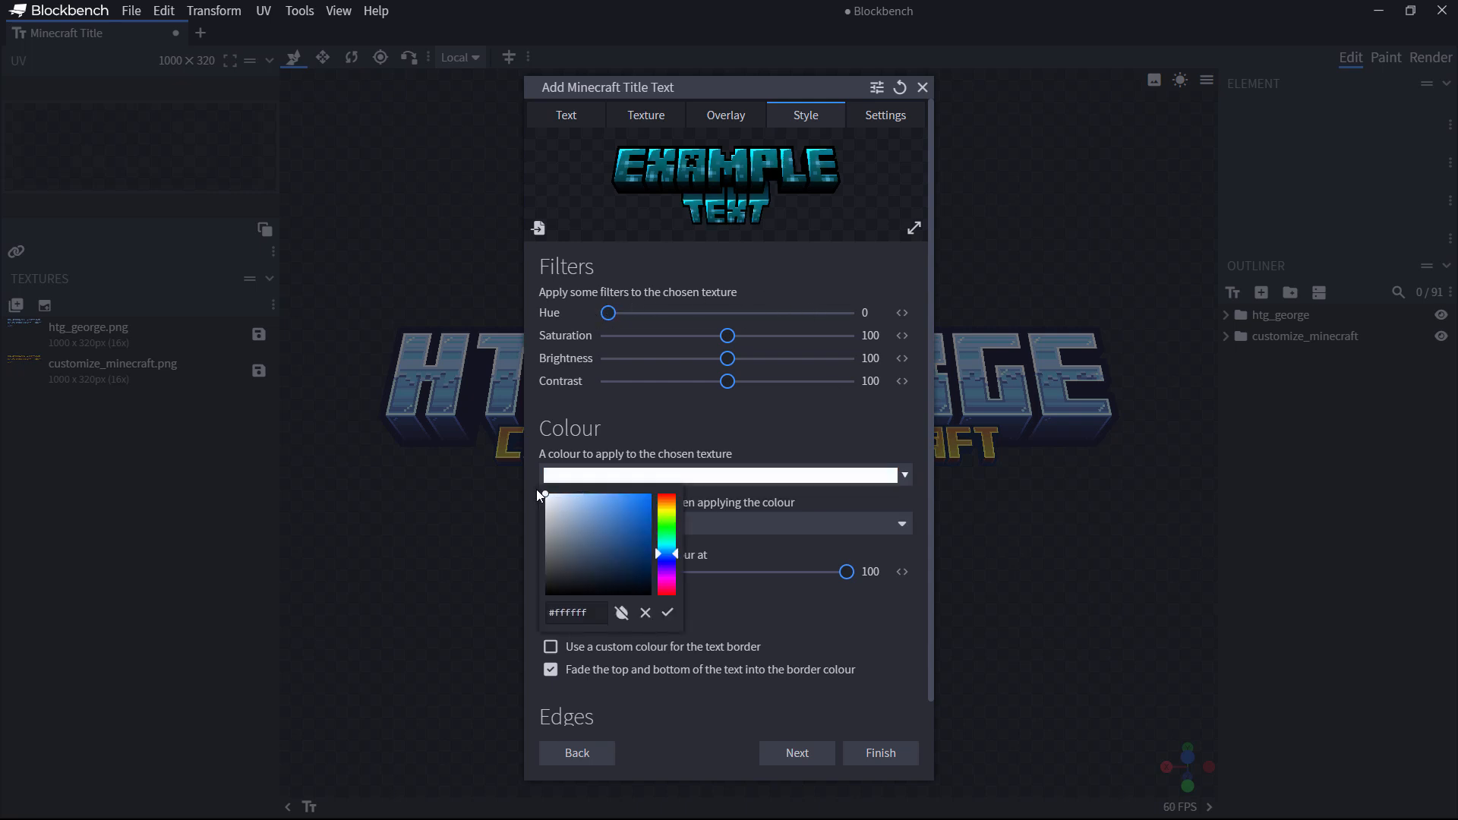
pyautogui.moveTo(555, 500); pyautogui.dragTo(567, 498)
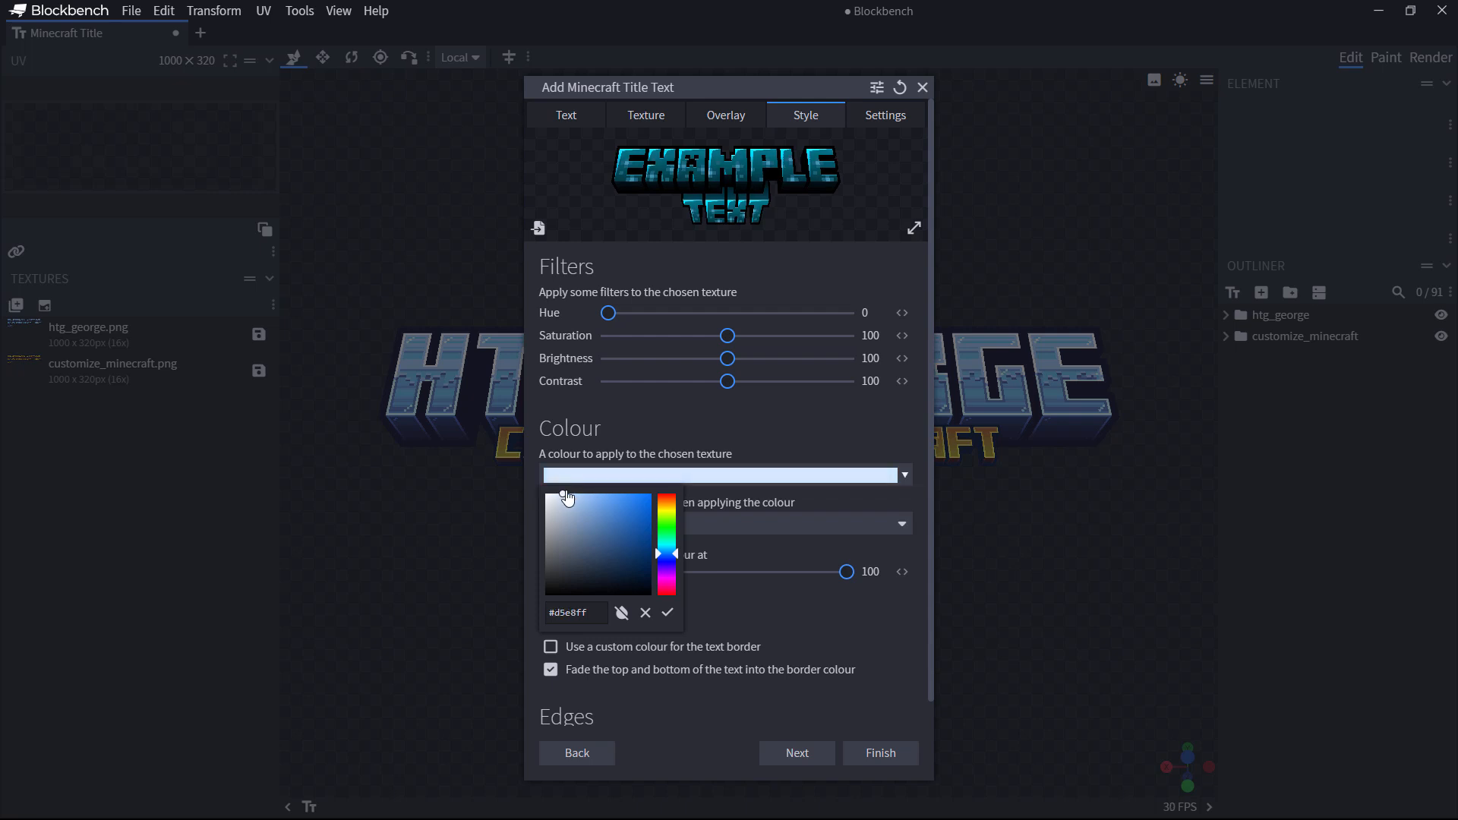
pyautogui.click(807, 497)
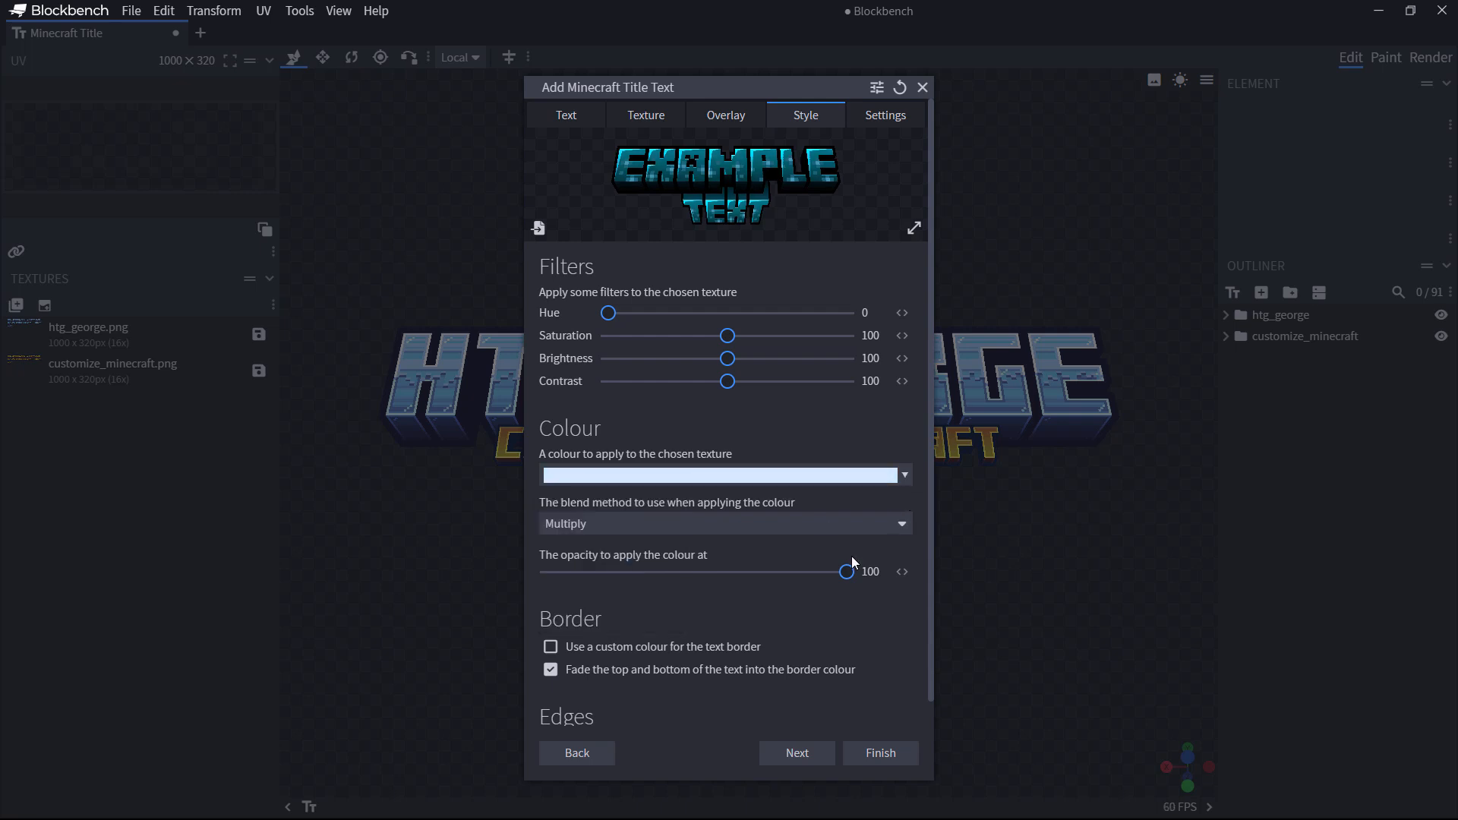
pyautogui.click(550, 670)
pyautogui.click(551, 670)
pyautogui.click(797, 753)
pyautogui.click(880, 497)
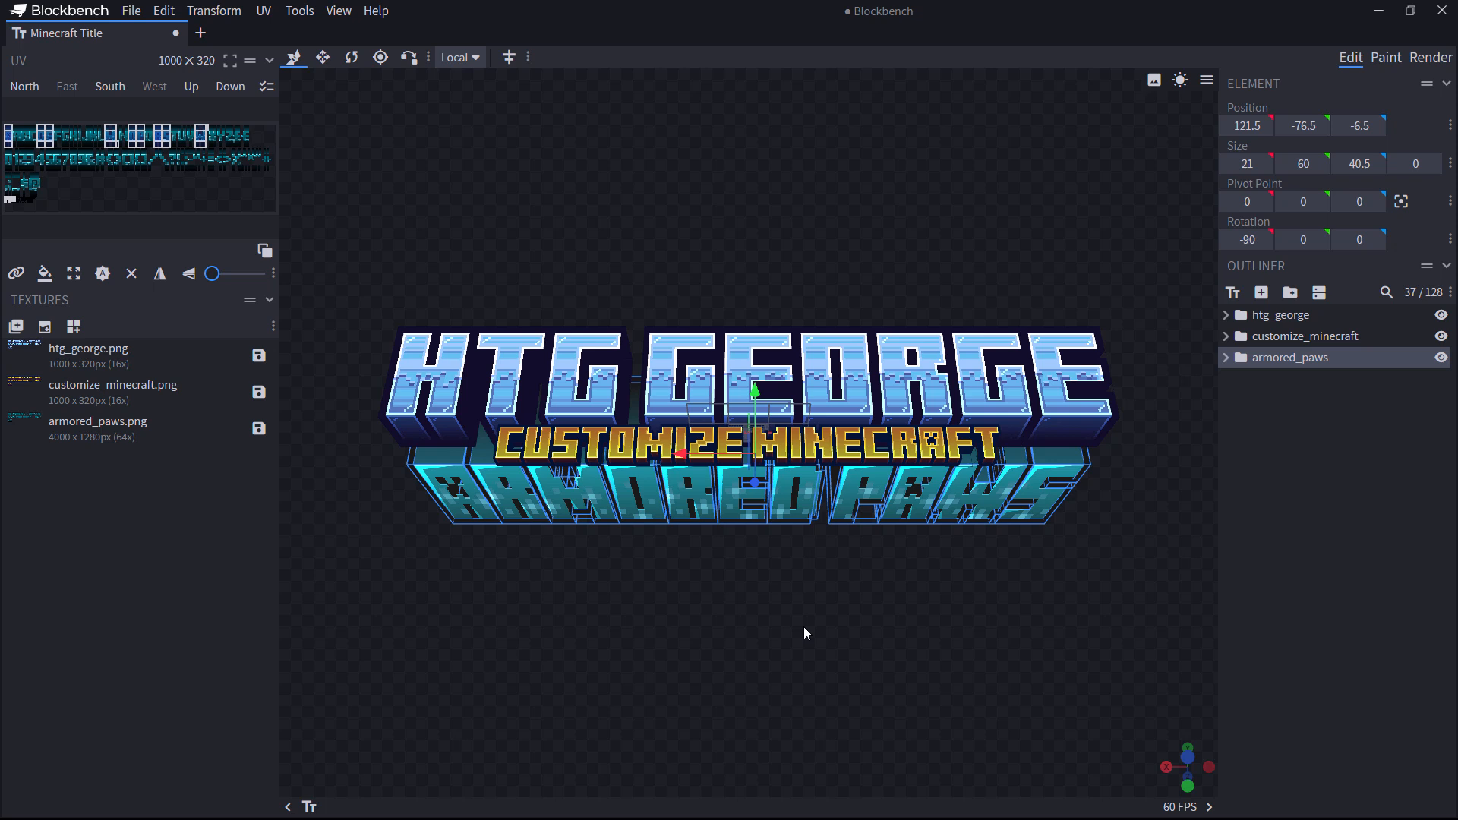
# Step: Render the three-line logo and preview it as a Minecraft title texture
pyautogui.click(1431, 59)
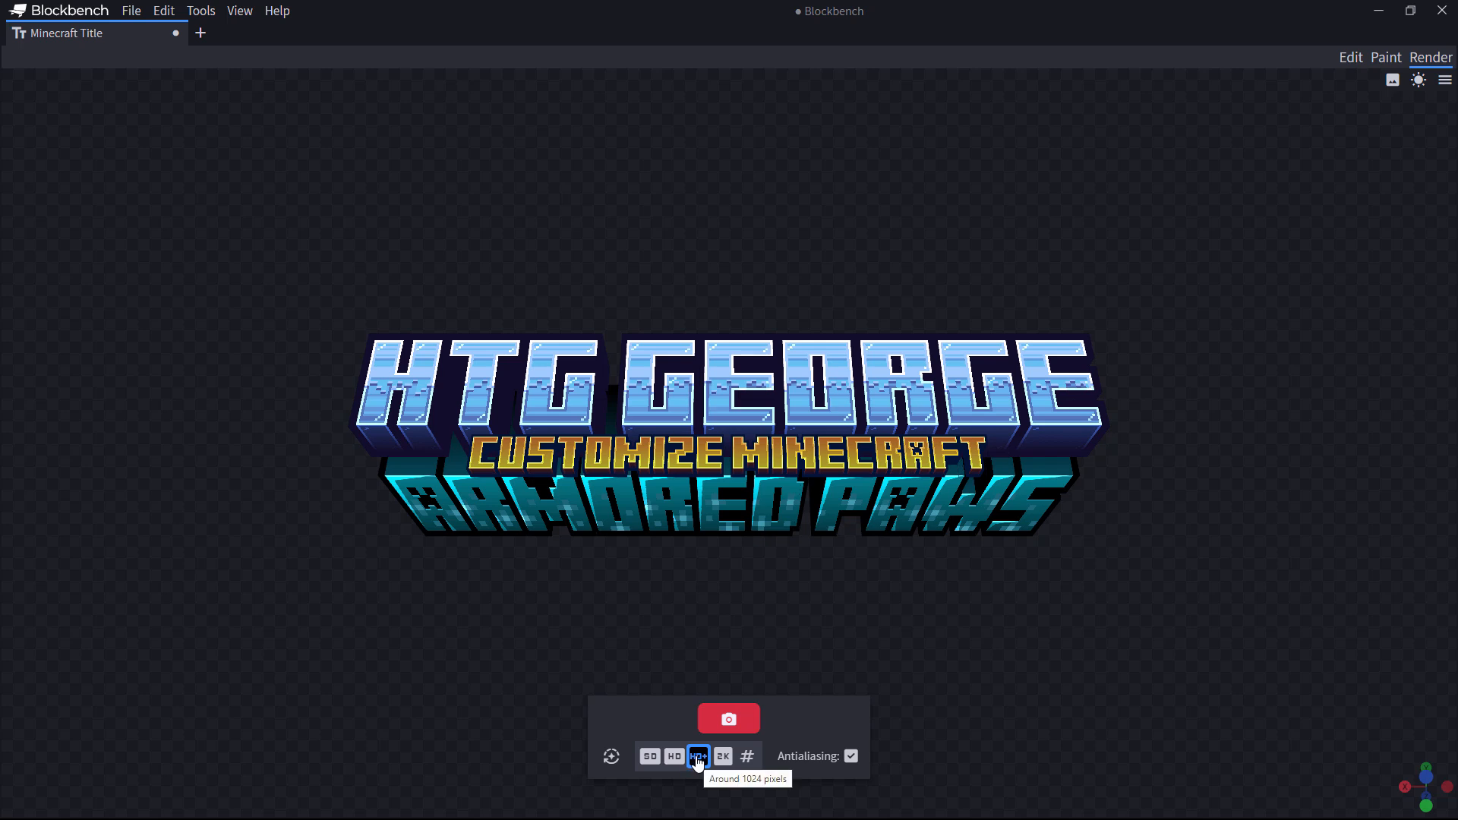
pyautogui.click(734, 718)
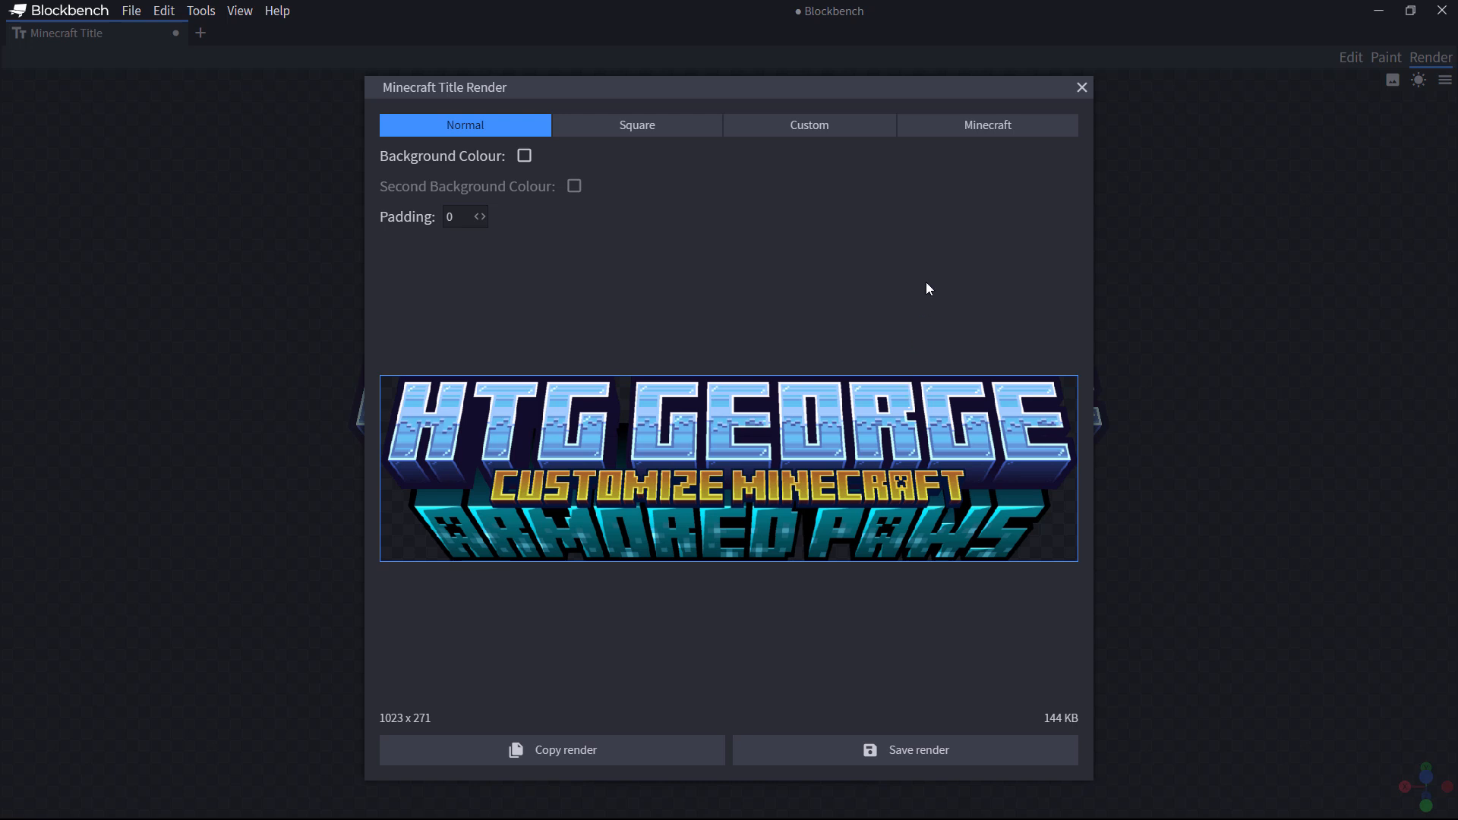
pyautogui.click(991, 125)
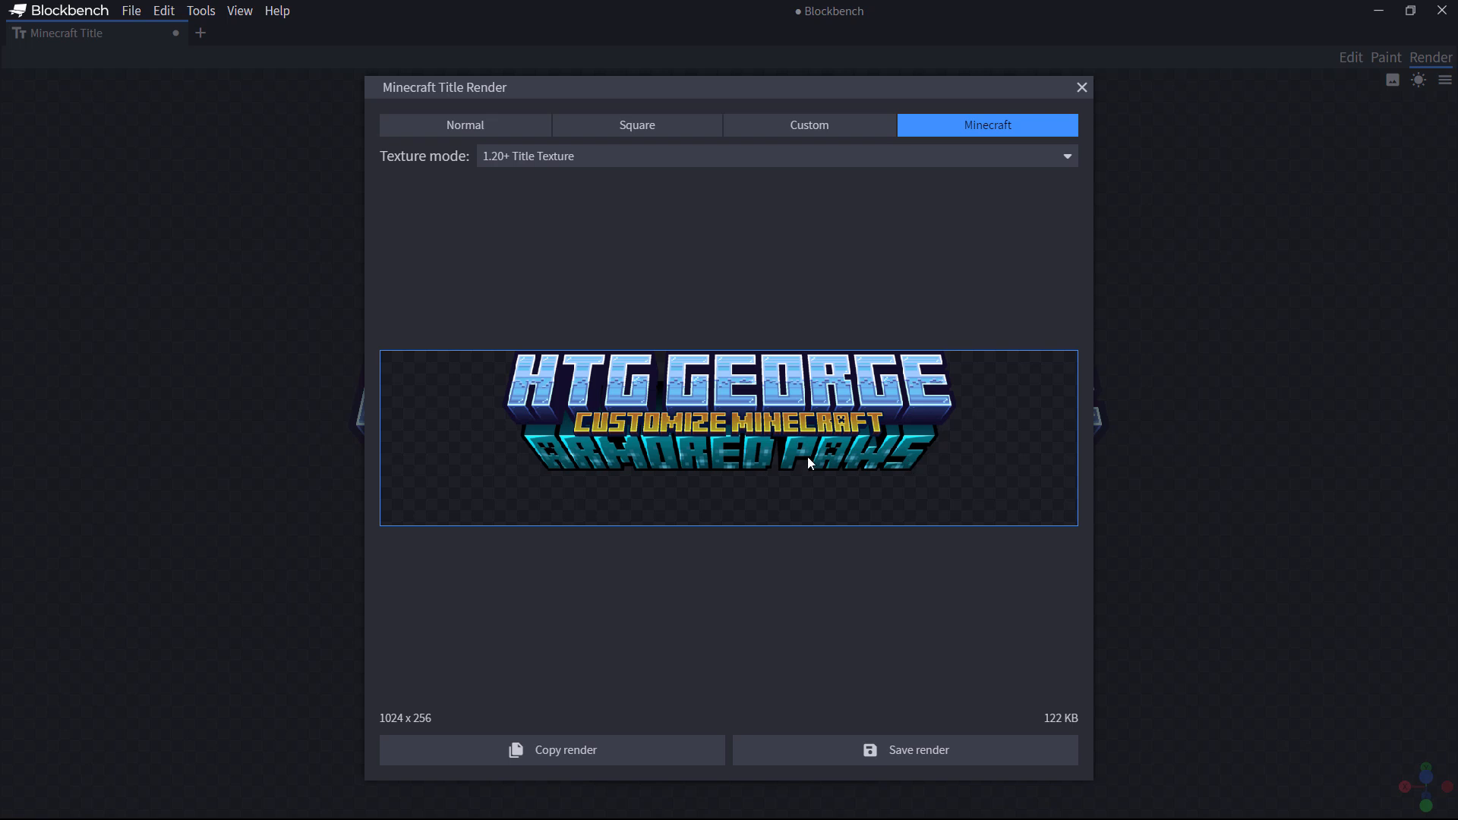
pyautogui.click(1079, 91)
# Step: Back in edit mode, hide the armored_paws text in the Outliner
pyautogui.click(1351, 59)
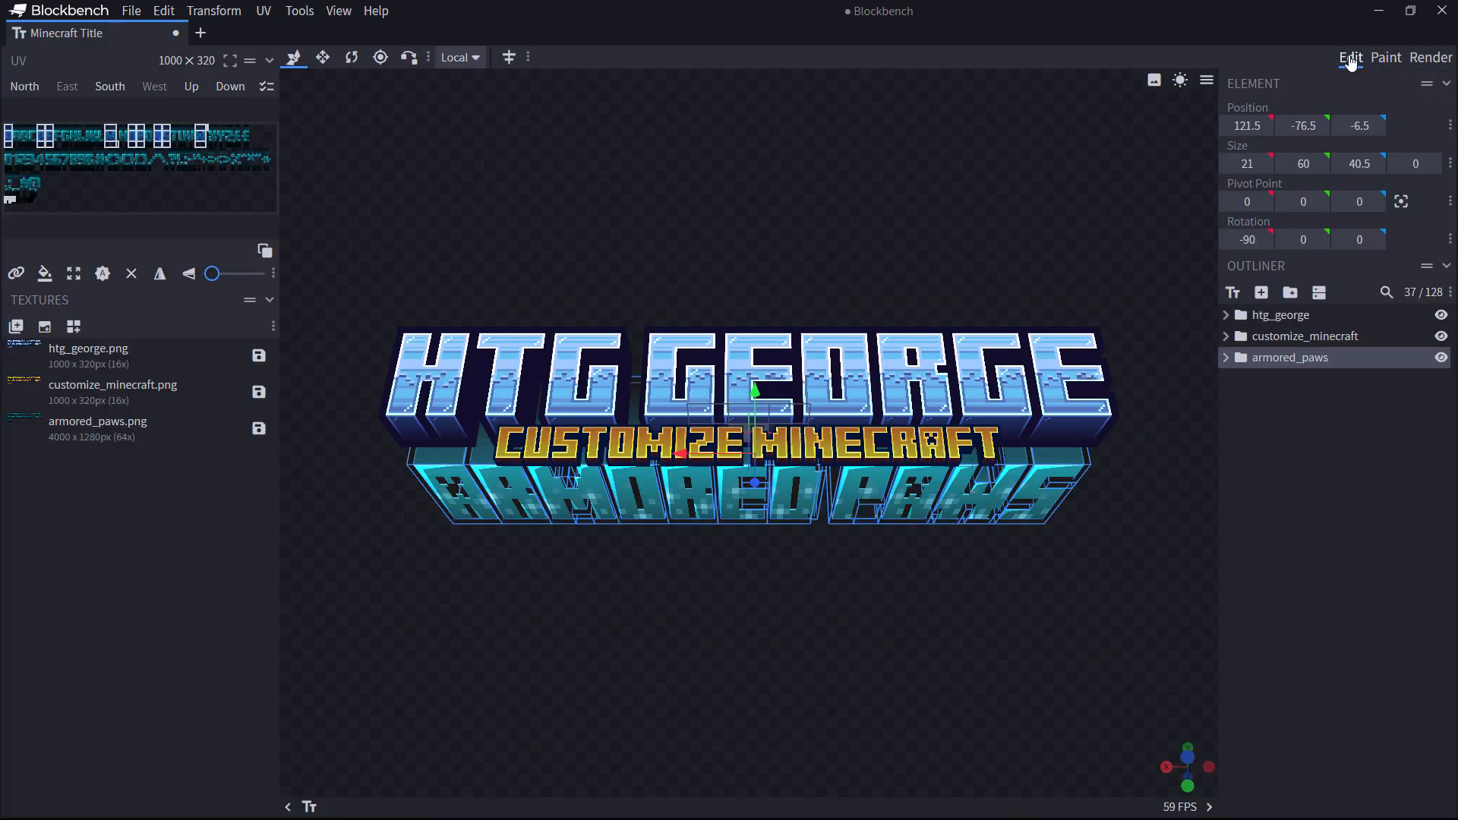
pyautogui.click(1442, 359)
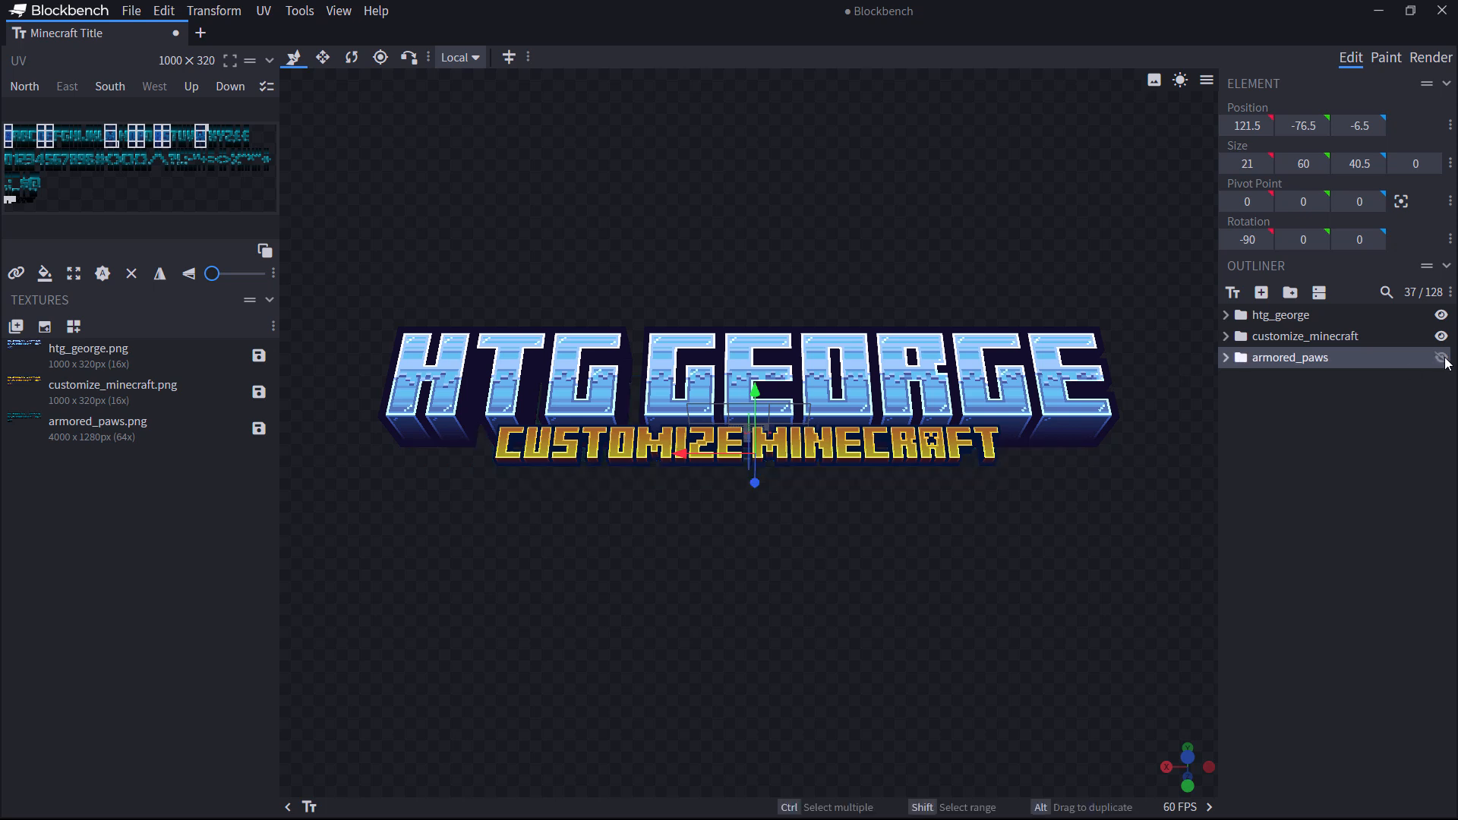
pyautogui.click(1442, 358)
pyautogui.click(1442, 358)
pyautogui.click(1442, 357)
pyautogui.click(1442, 357)
# Step: Re-render the logo in 1.20+ Minecraft title mode and save the render
pyautogui.click(1430, 58)
pyautogui.click(730, 715)
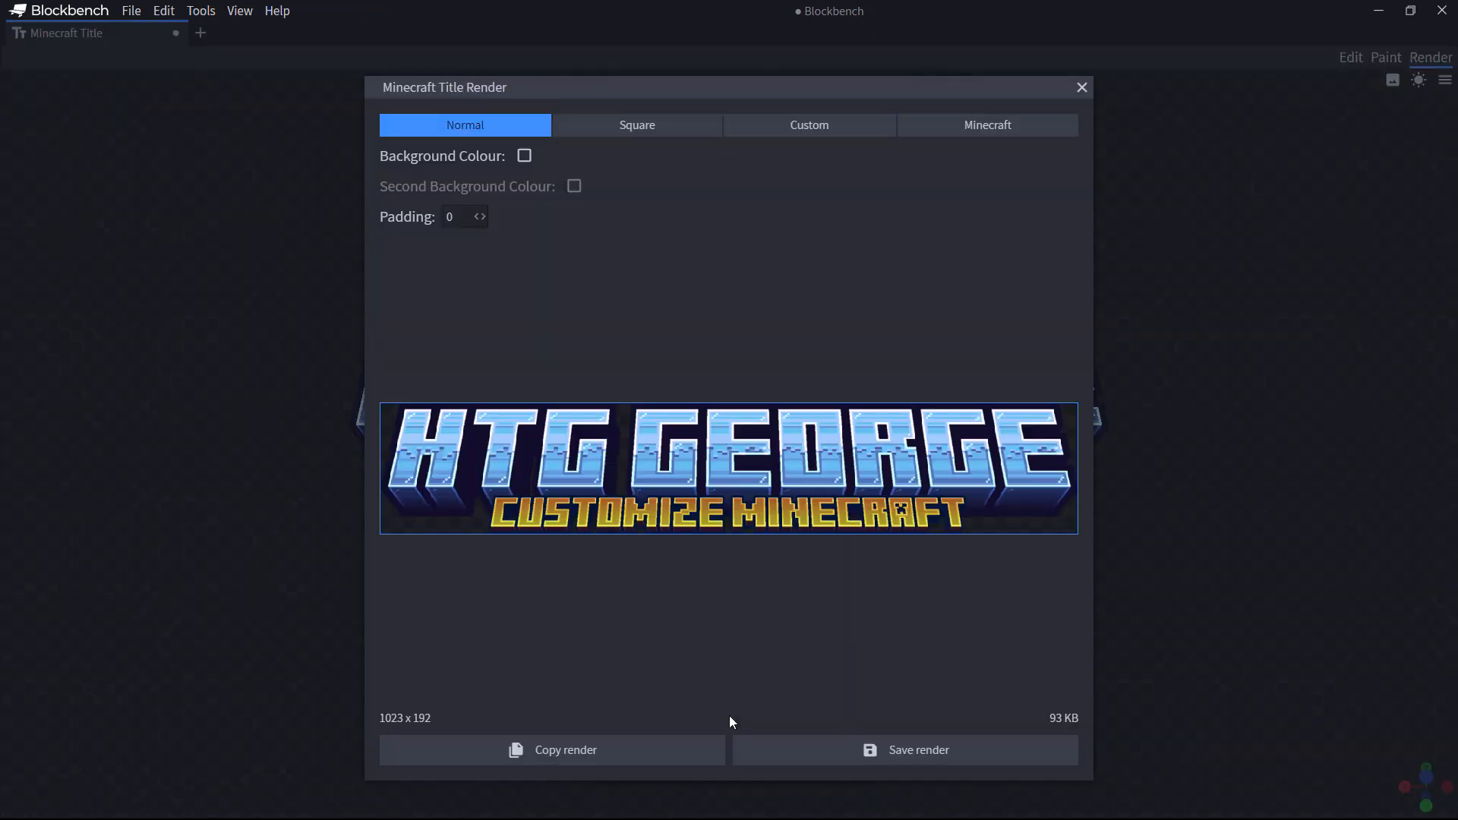
pyautogui.click(988, 128)
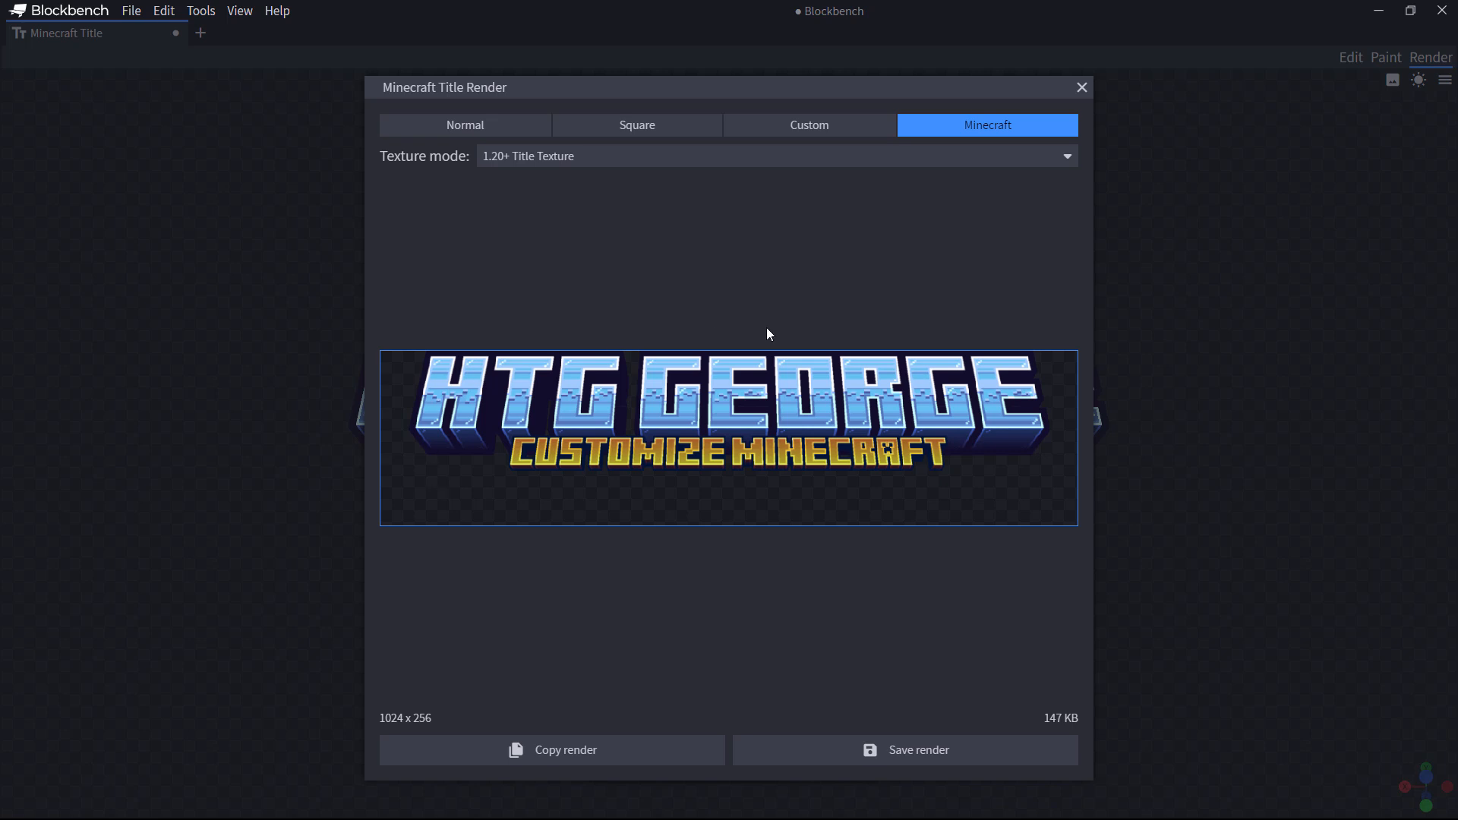
pyautogui.click(911, 756)
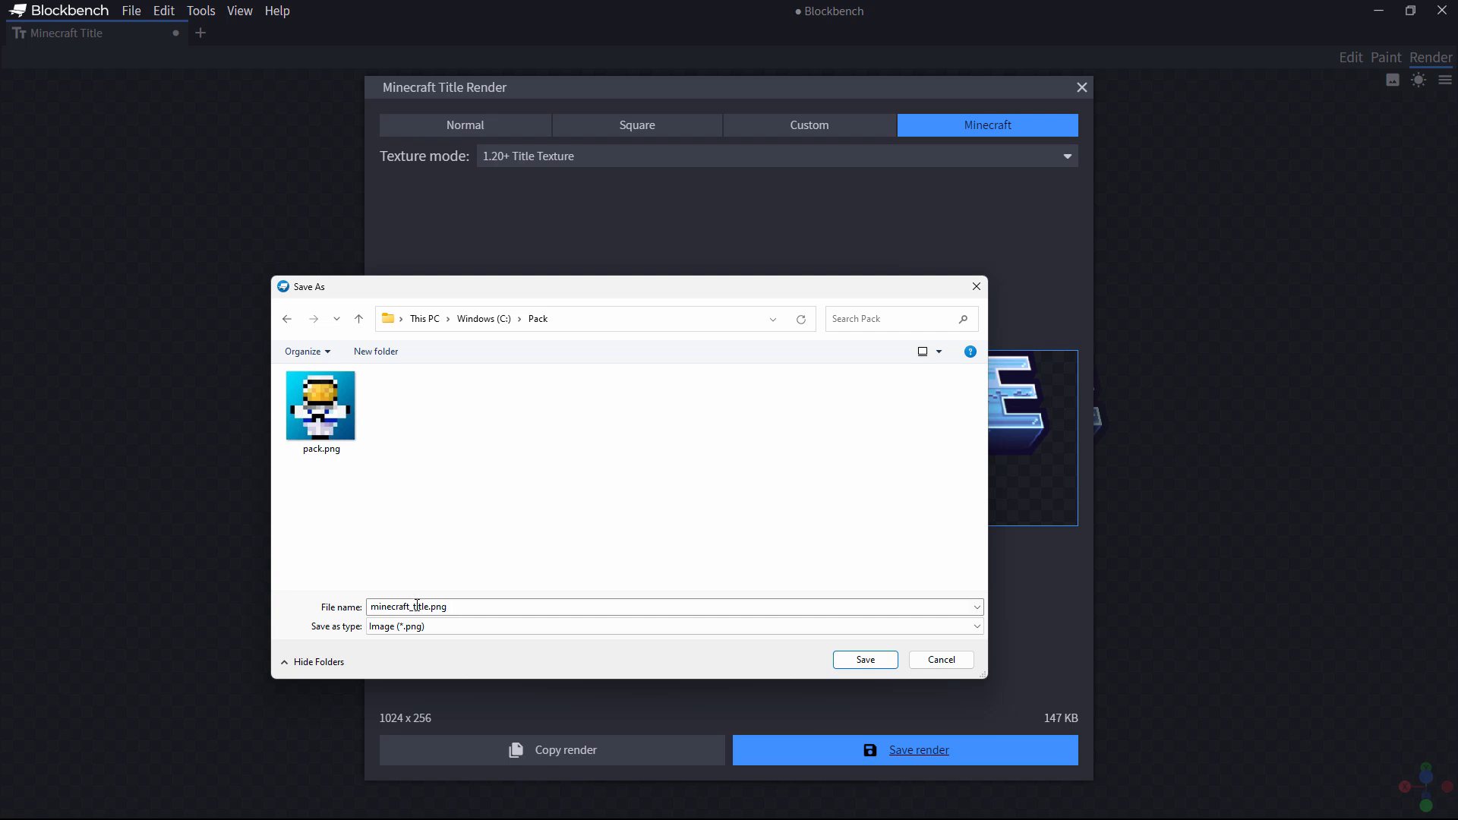
# Step: Save the render as minecraft_title.png in the Pack folder
pyautogui.doubleClick(458, 606)
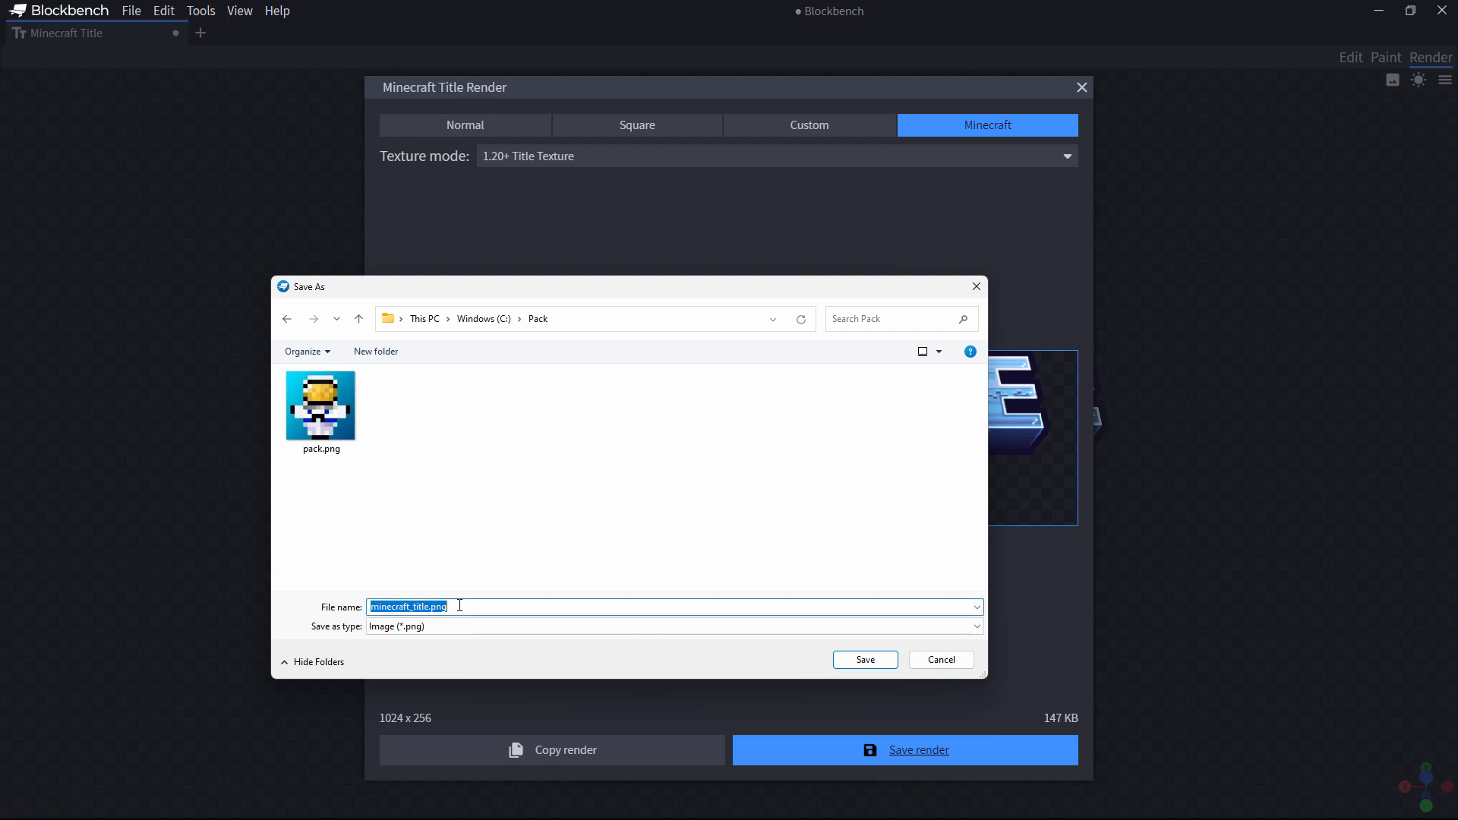
pyautogui.click(468, 606)
pyautogui.click(865, 660)
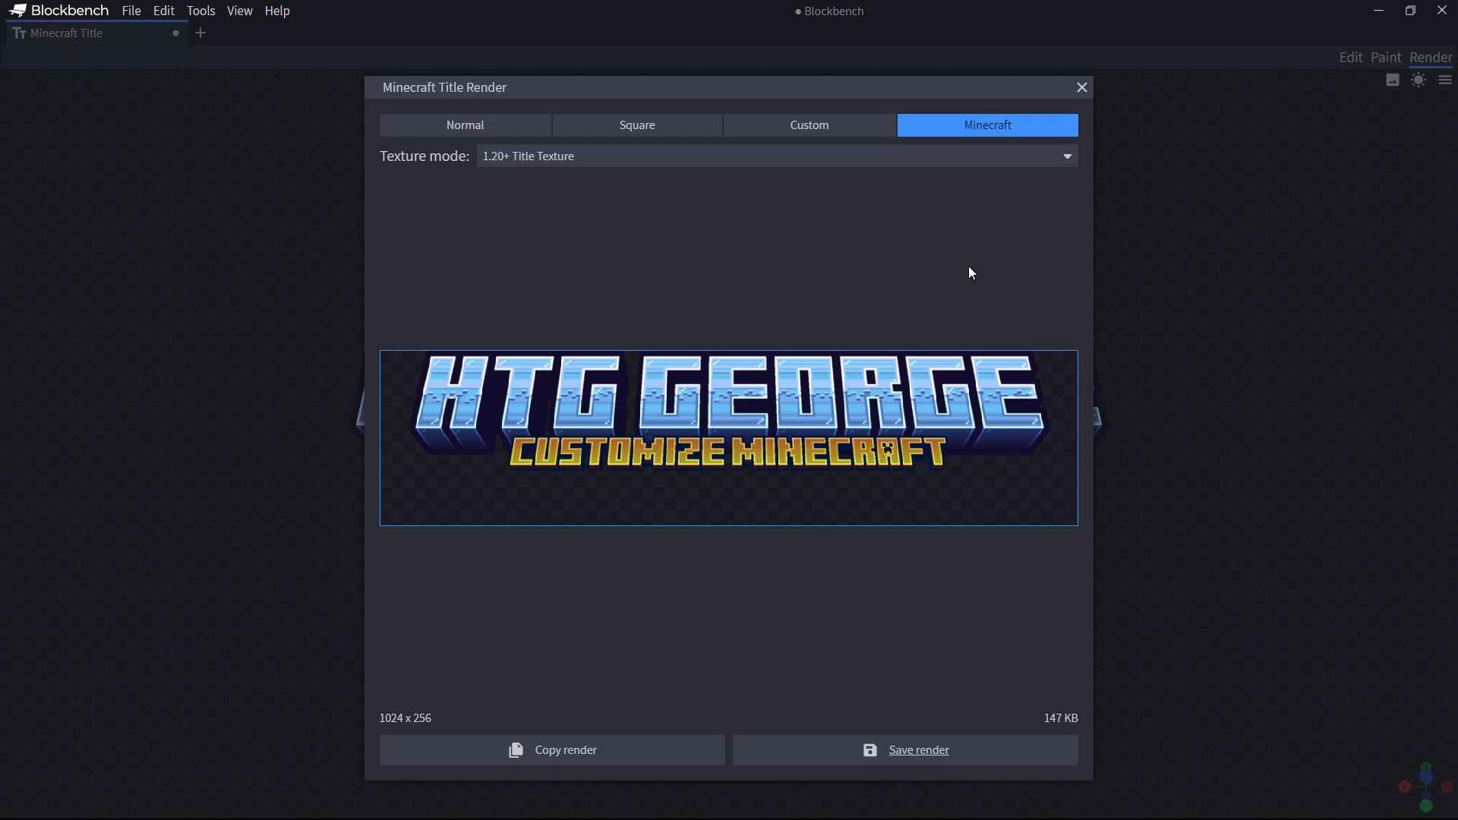
pyautogui.click(1082, 88)
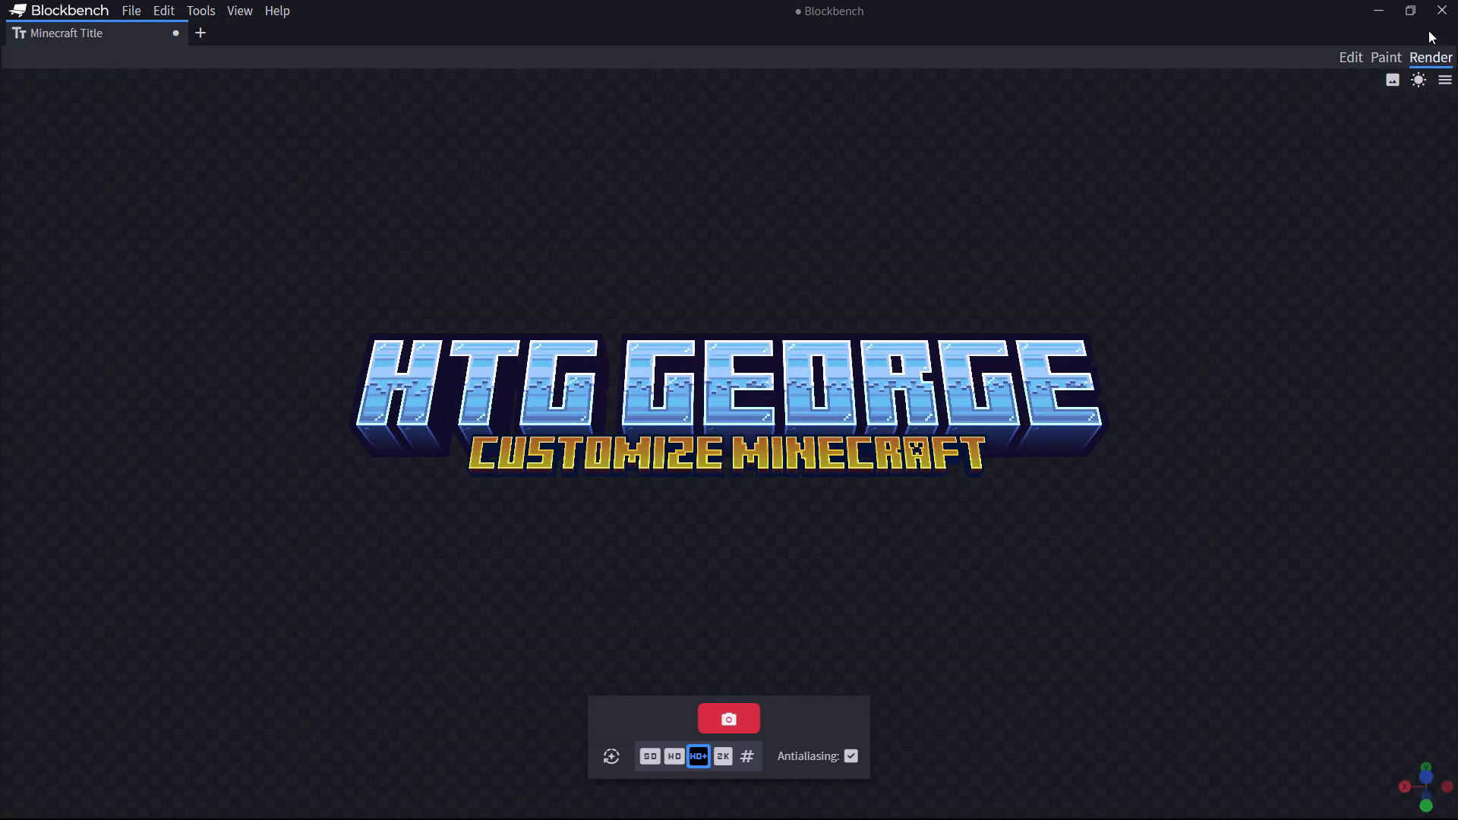
# Step: Close Blockbench, saving customize_minecraft.png, the other texture and model.bbmodel
pyautogui.click(1441, 12)
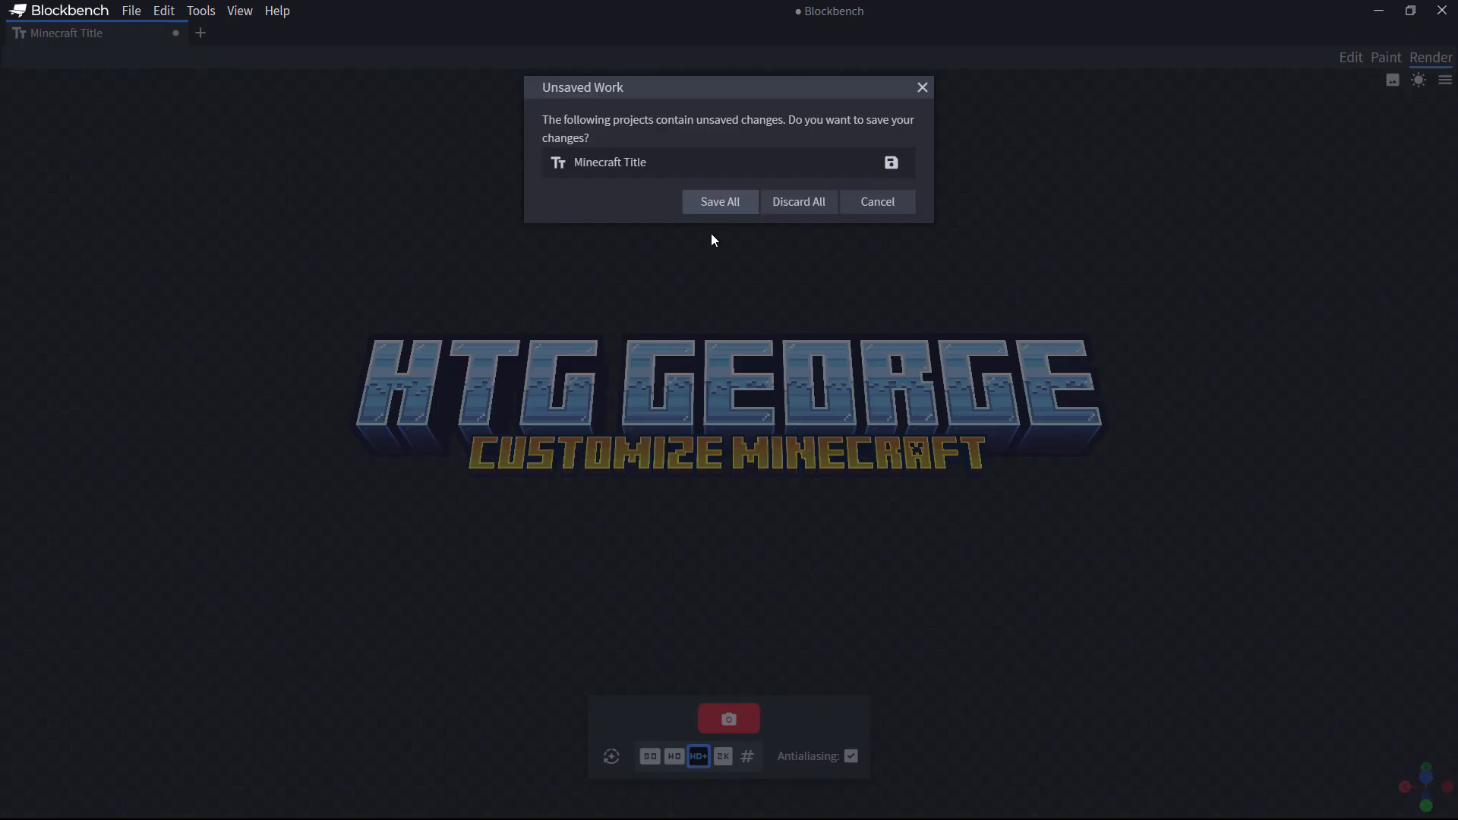
pyautogui.click(719, 203)
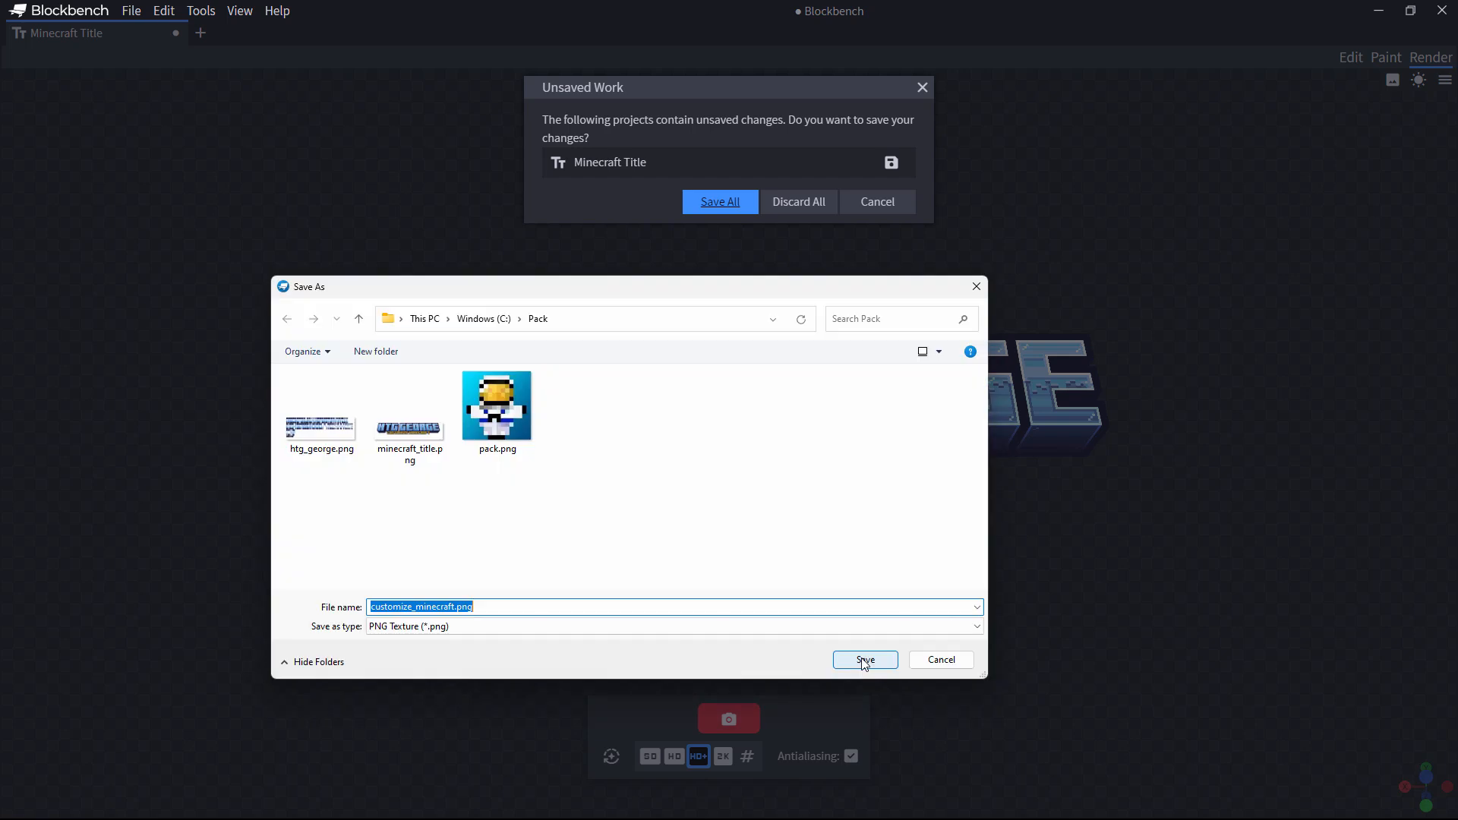
pyautogui.click(865, 660)
pyautogui.click(865, 660)
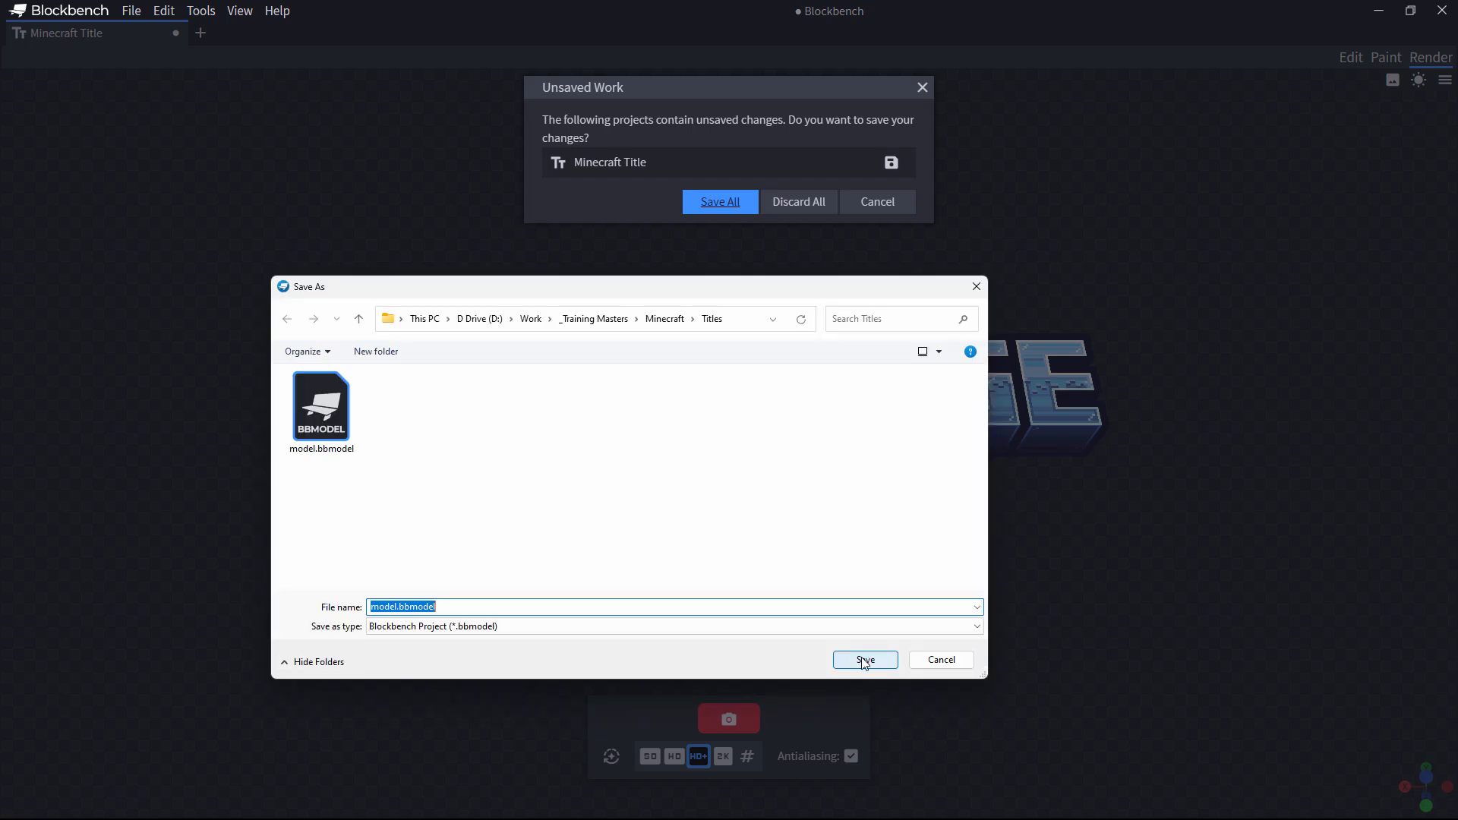
pyautogui.click(865, 660)
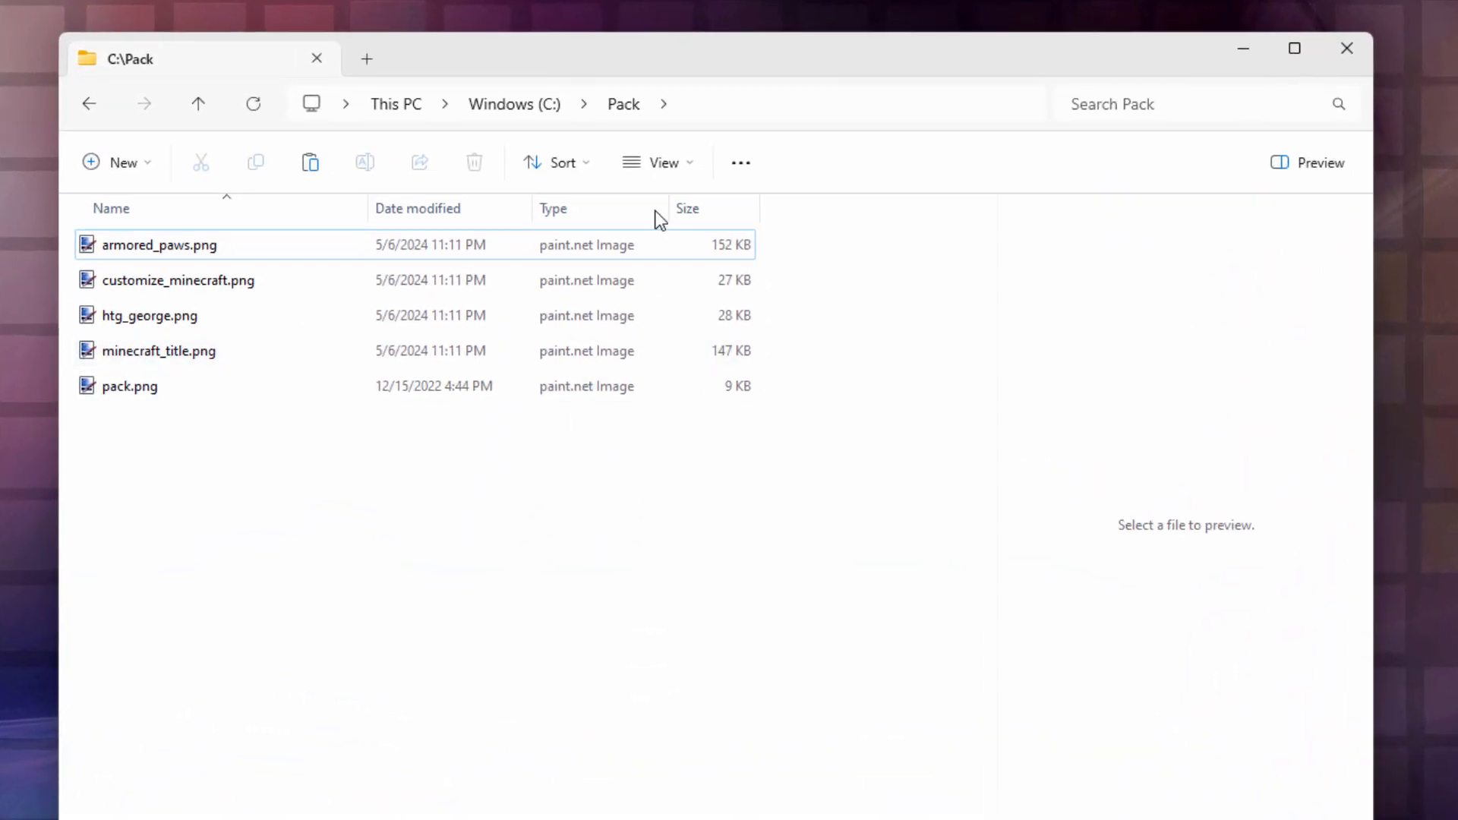
# Step: Switch C:\Pack to Large icons and preview each PNG, ending with the 128 px pack.png
pyautogui.click(688, 172)
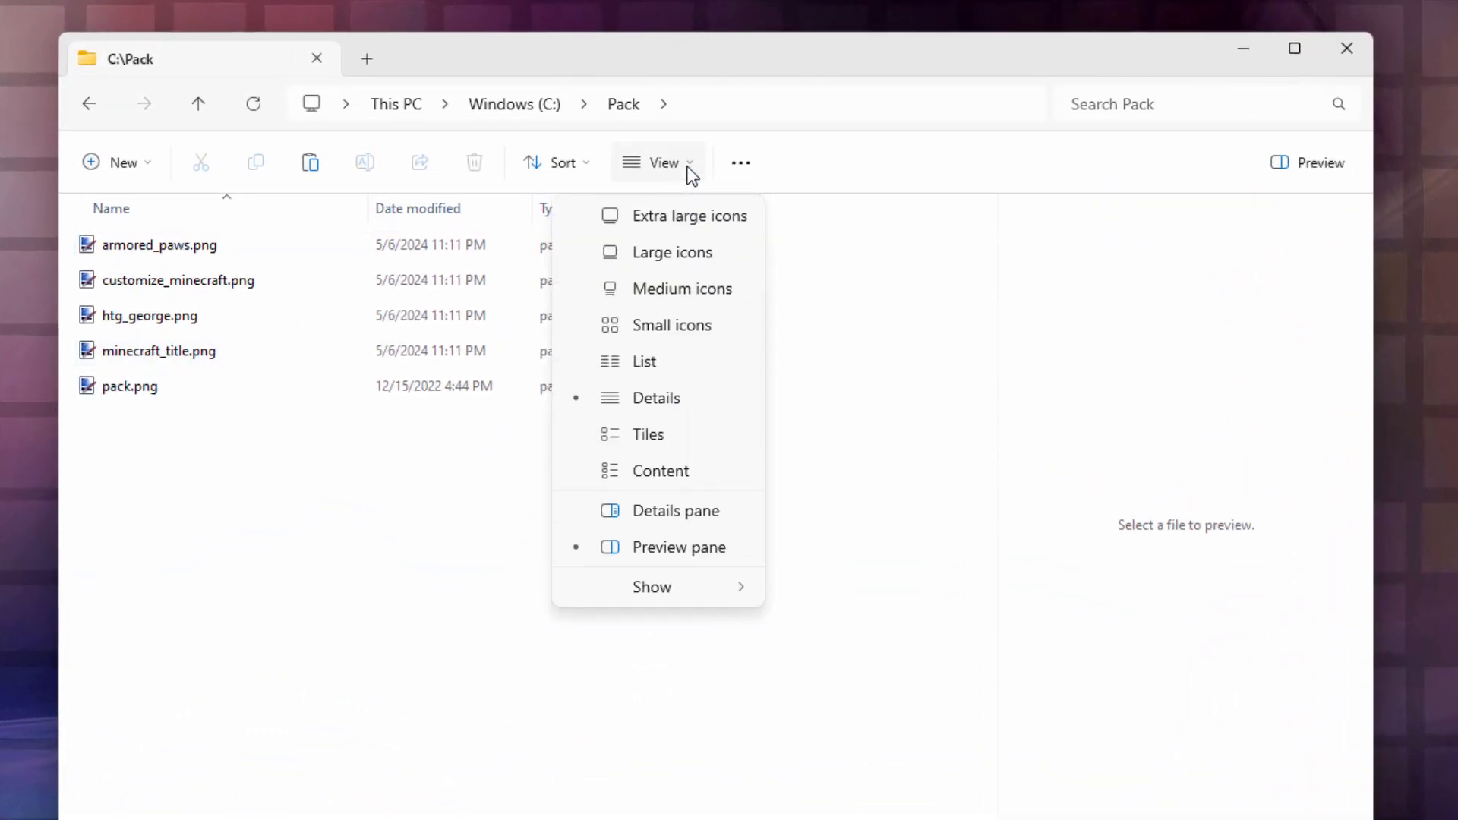
pyautogui.click(682, 255)
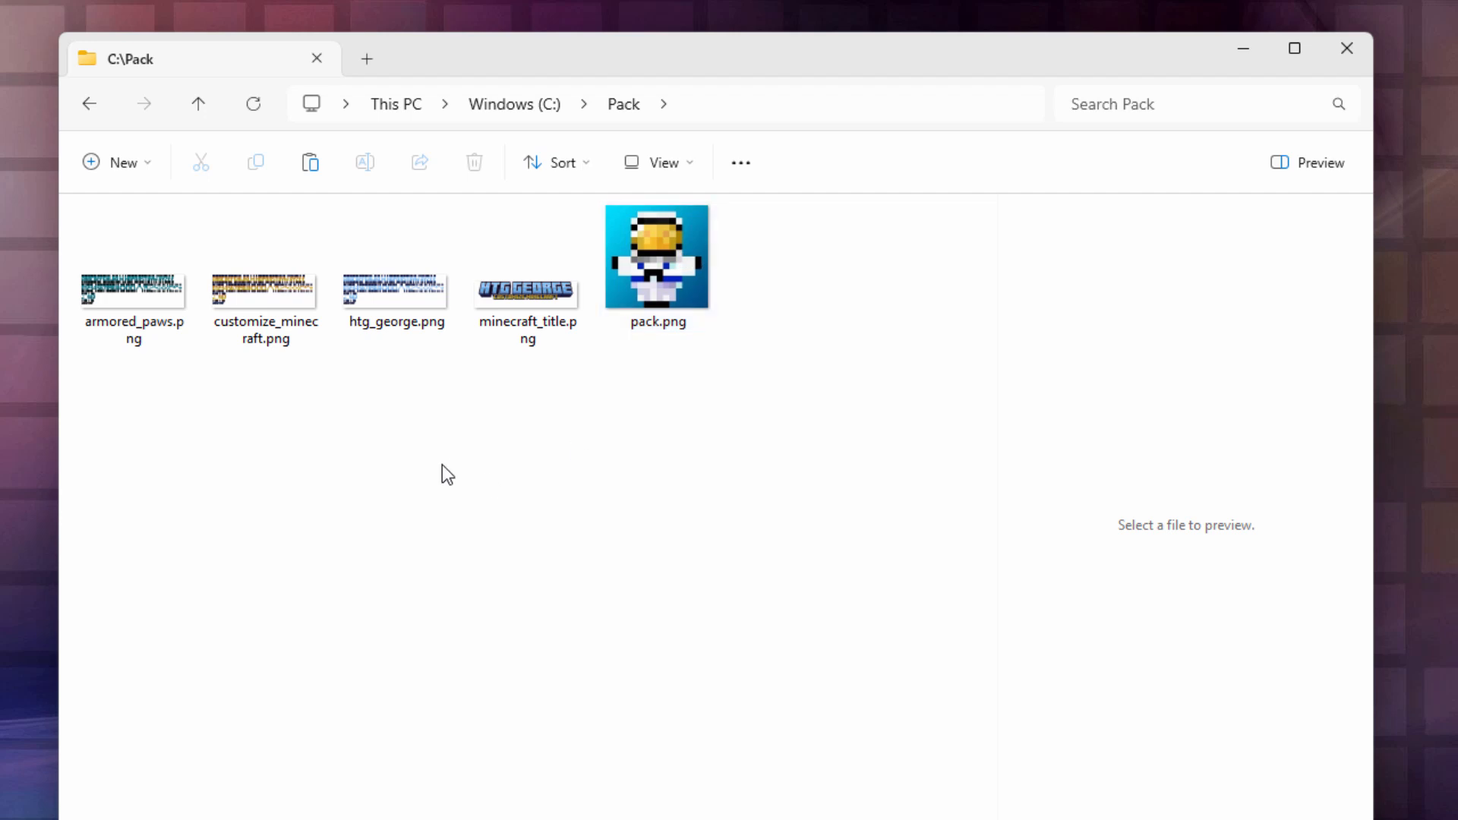
pyautogui.click(537, 320)
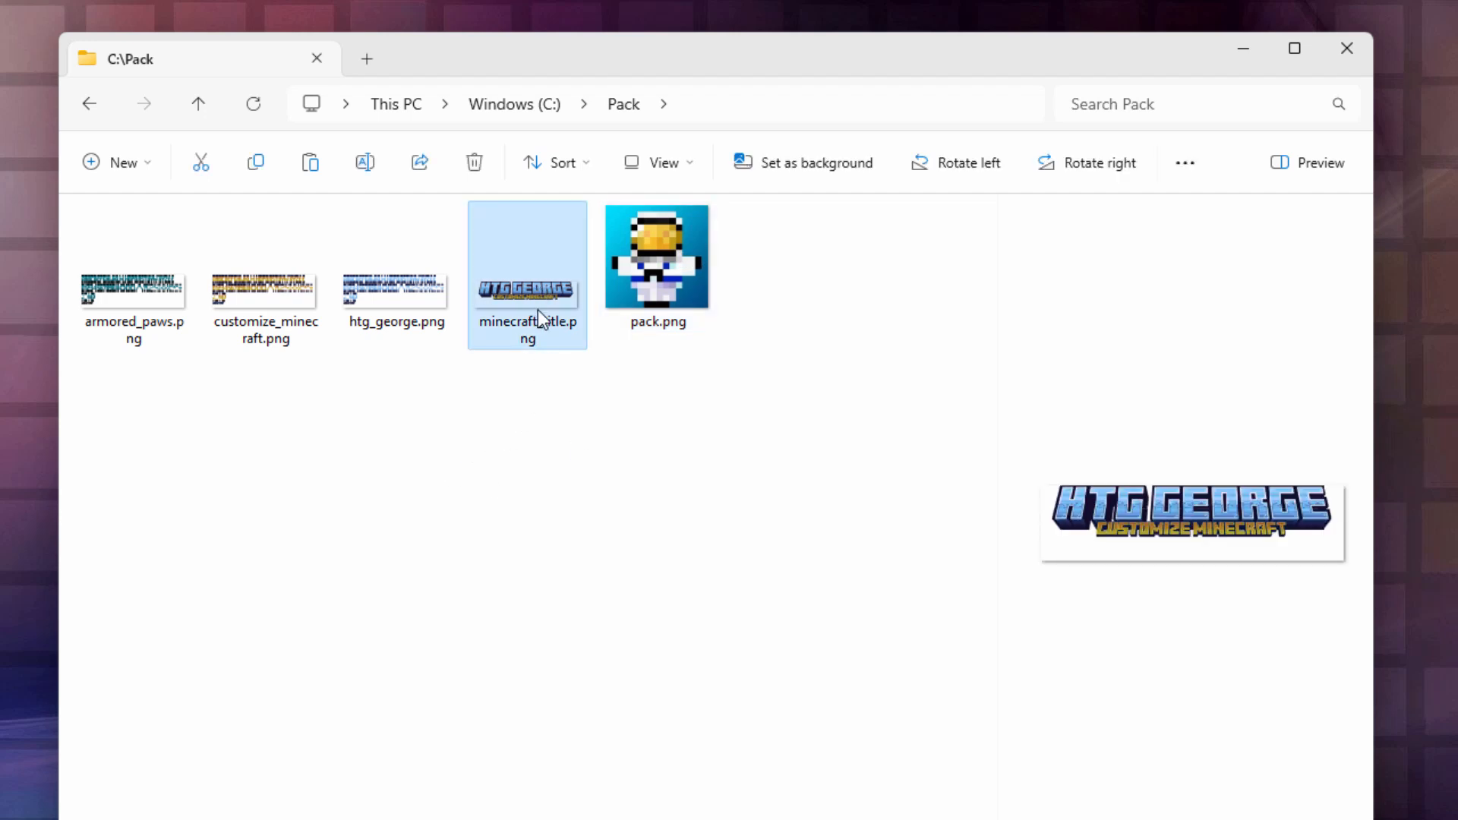
pyautogui.click(395, 304)
pyautogui.click(264, 304)
pyautogui.click(121, 307)
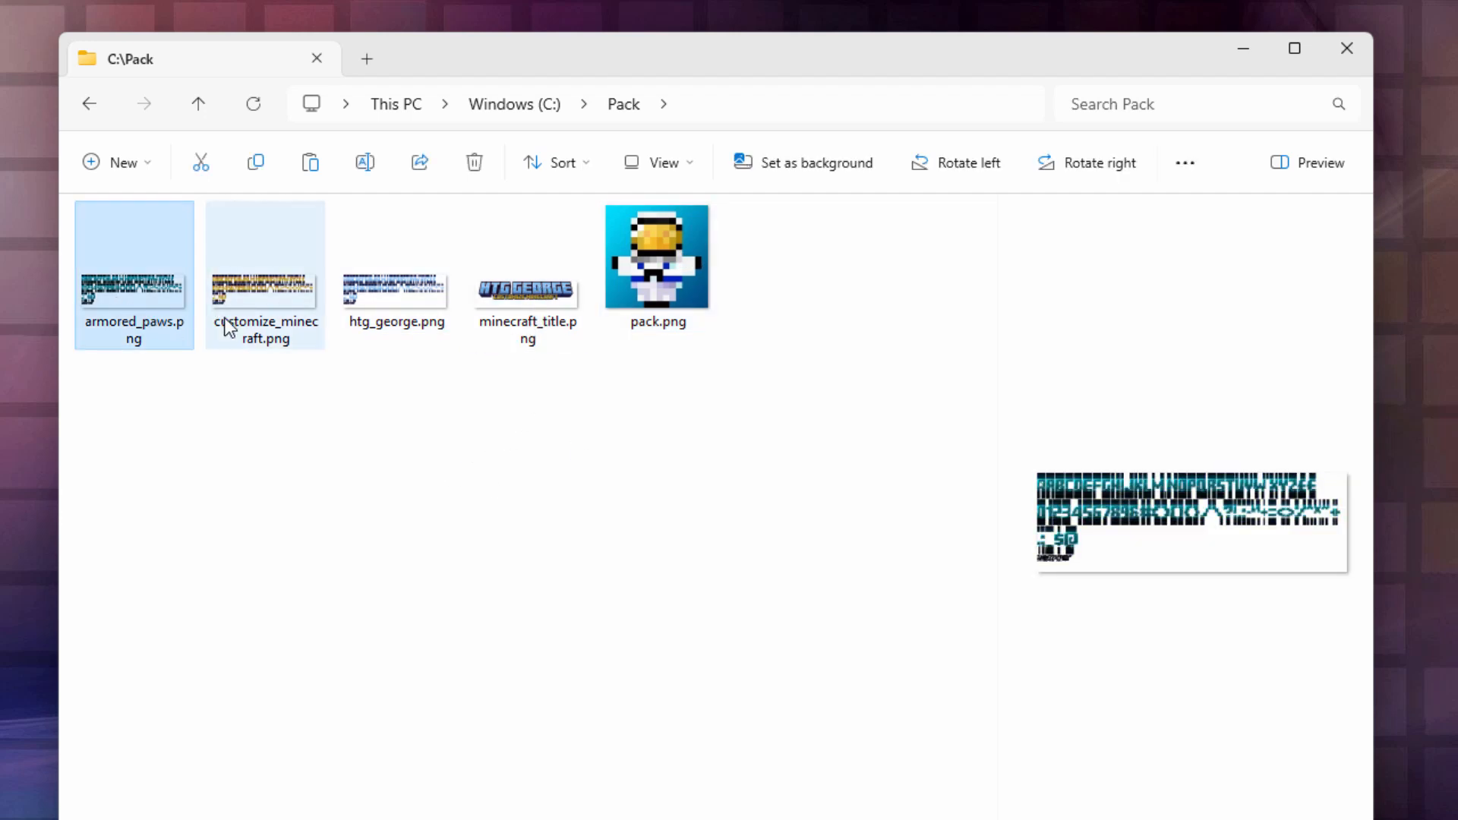
pyautogui.click(242, 315)
pyautogui.click(403, 323)
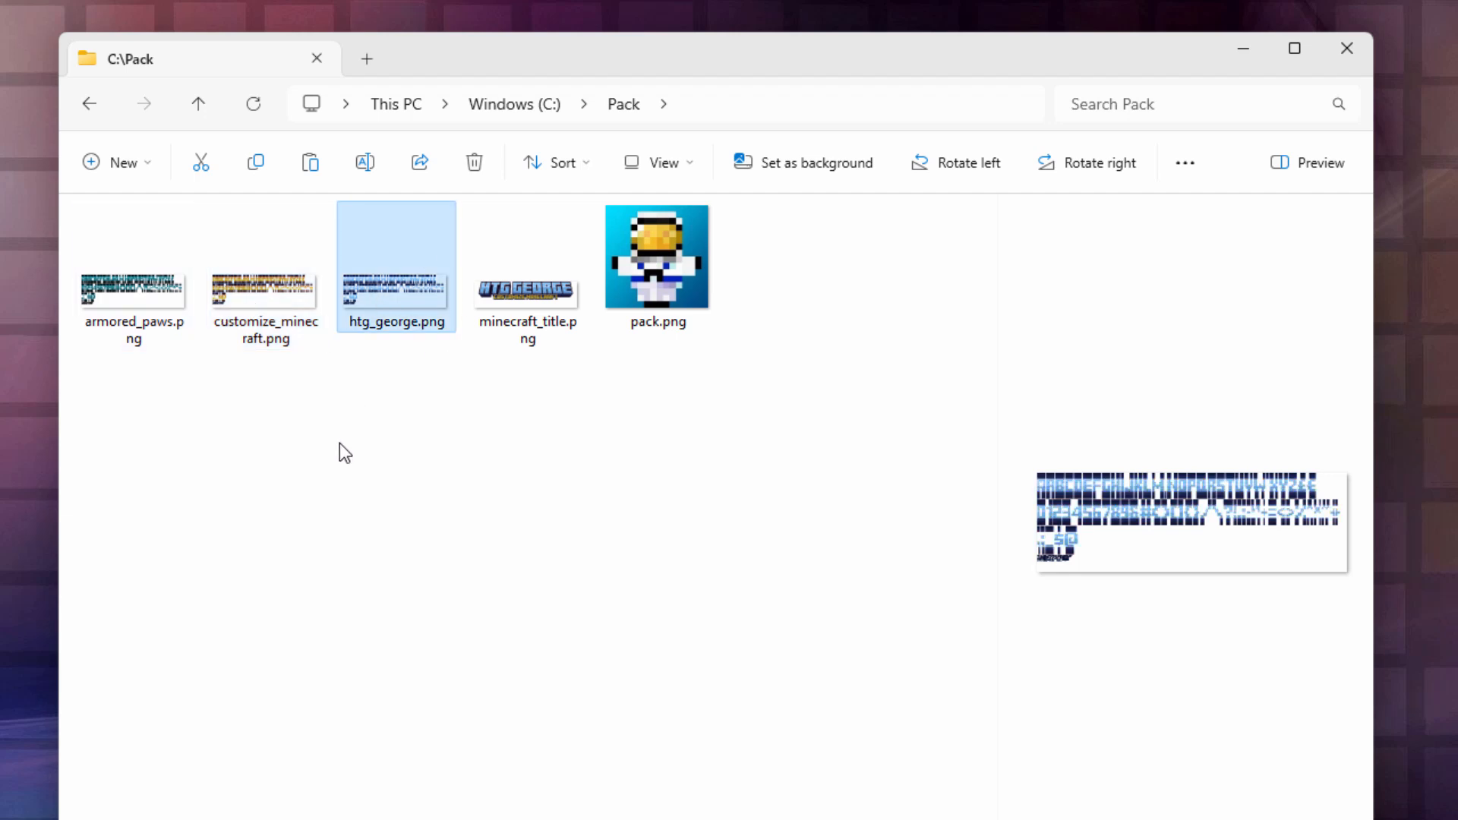
pyautogui.click(536, 318)
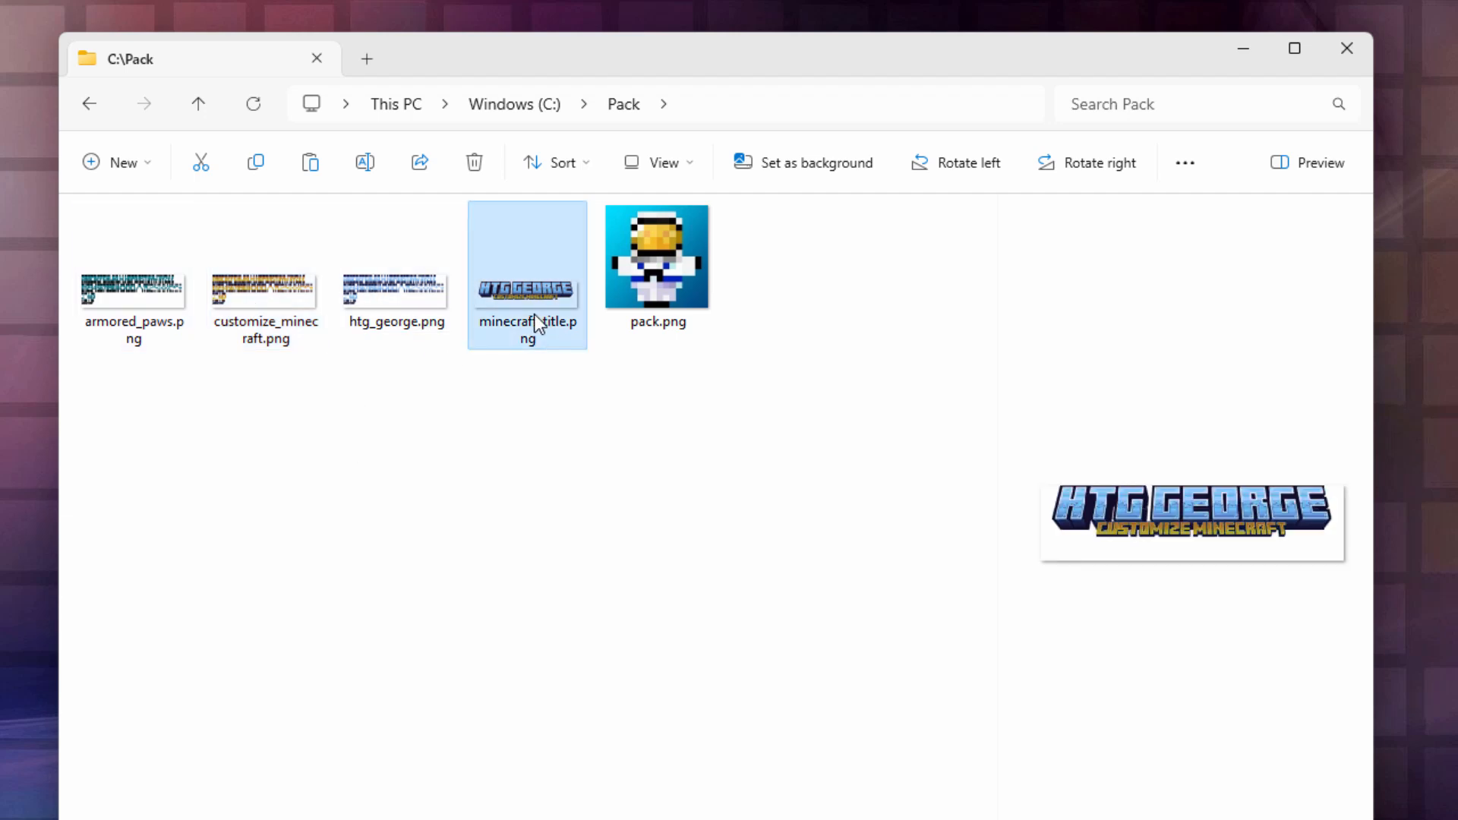
pyautogui.click(665, 267)
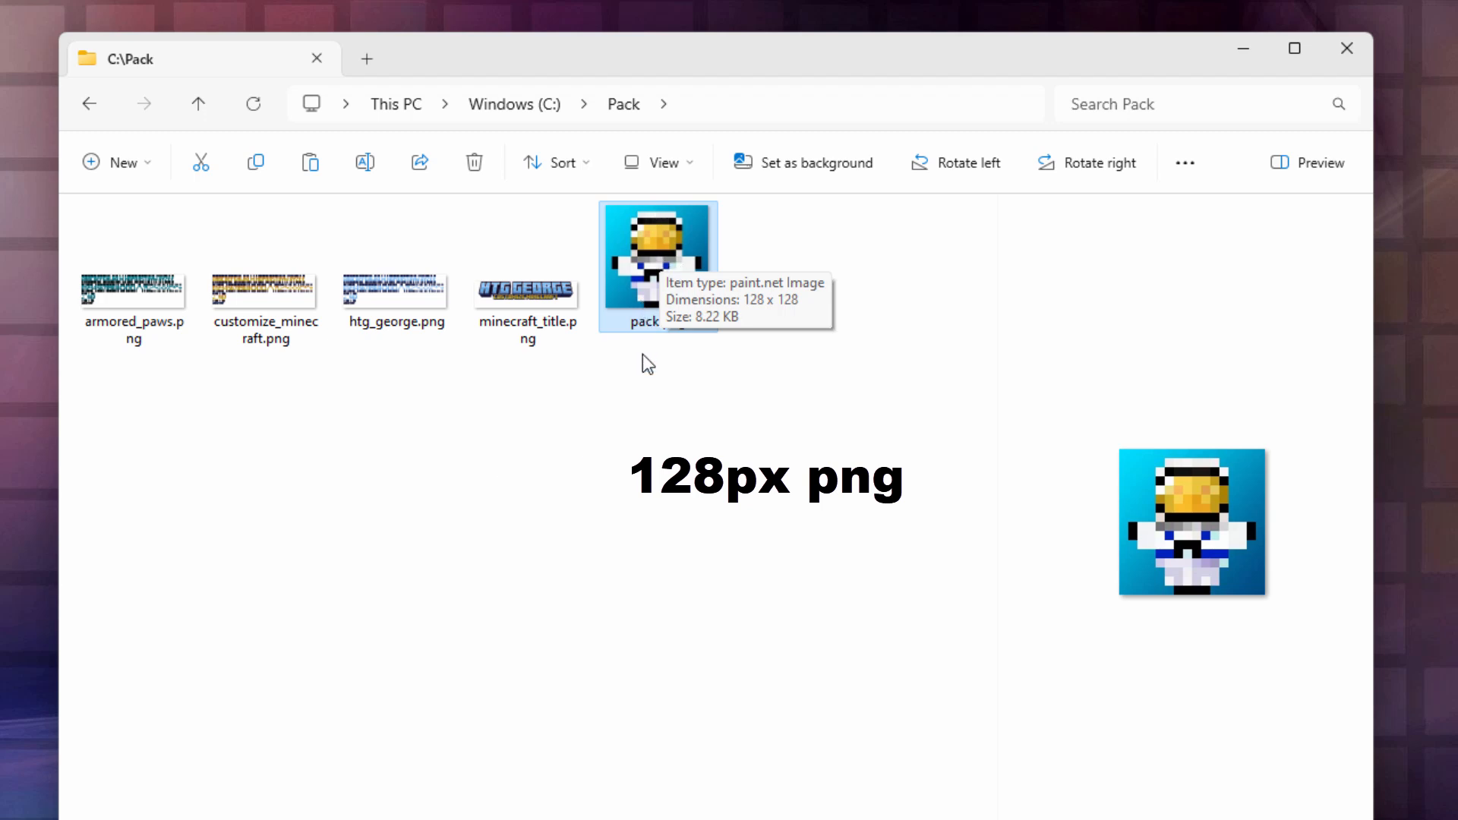
pyautogui.click(867, 521)
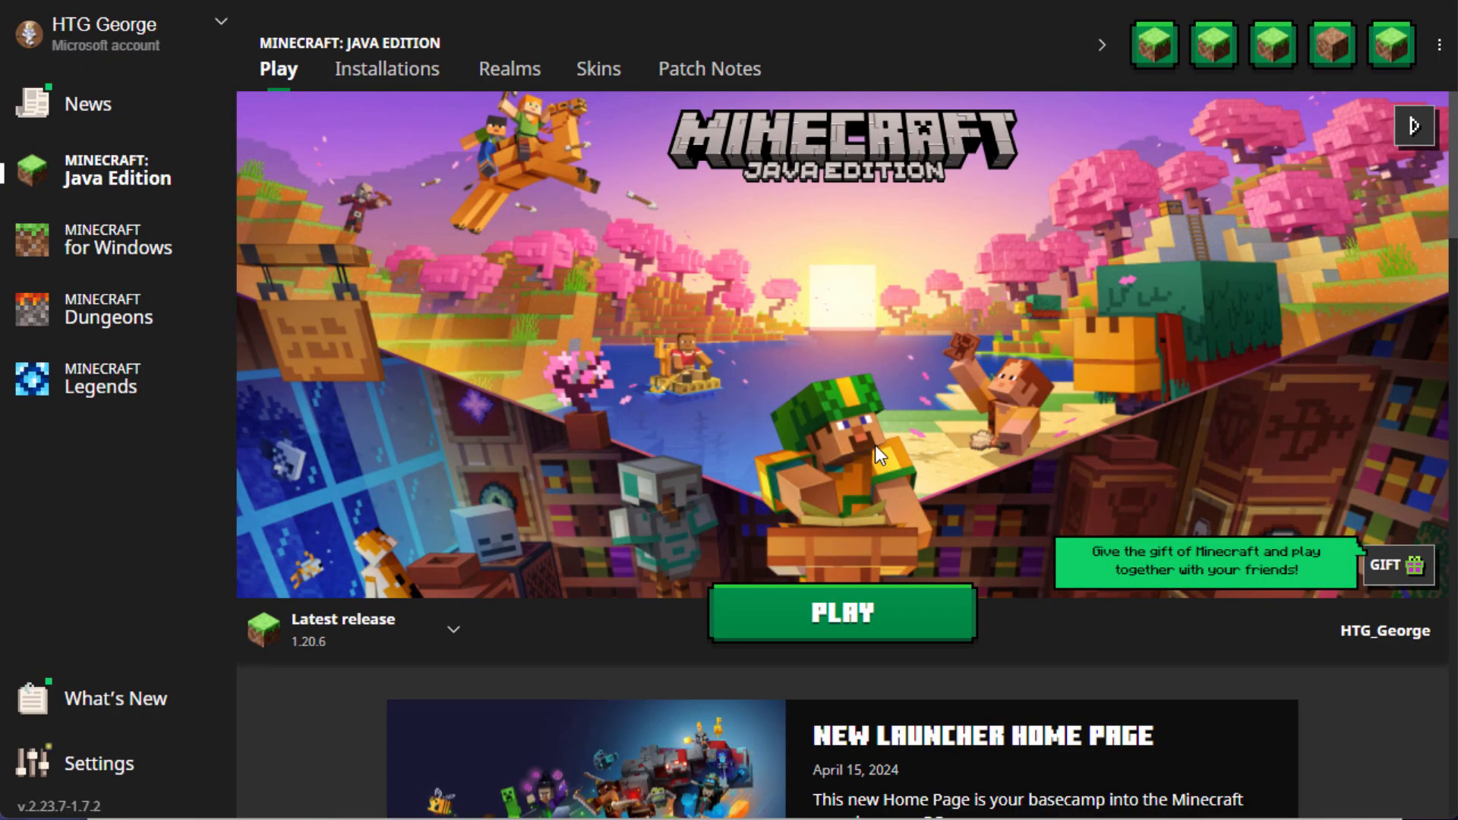
# Step: Open the Latest release installation's .minecraft folder from the Installations list
pyautogui.click(387, 72)
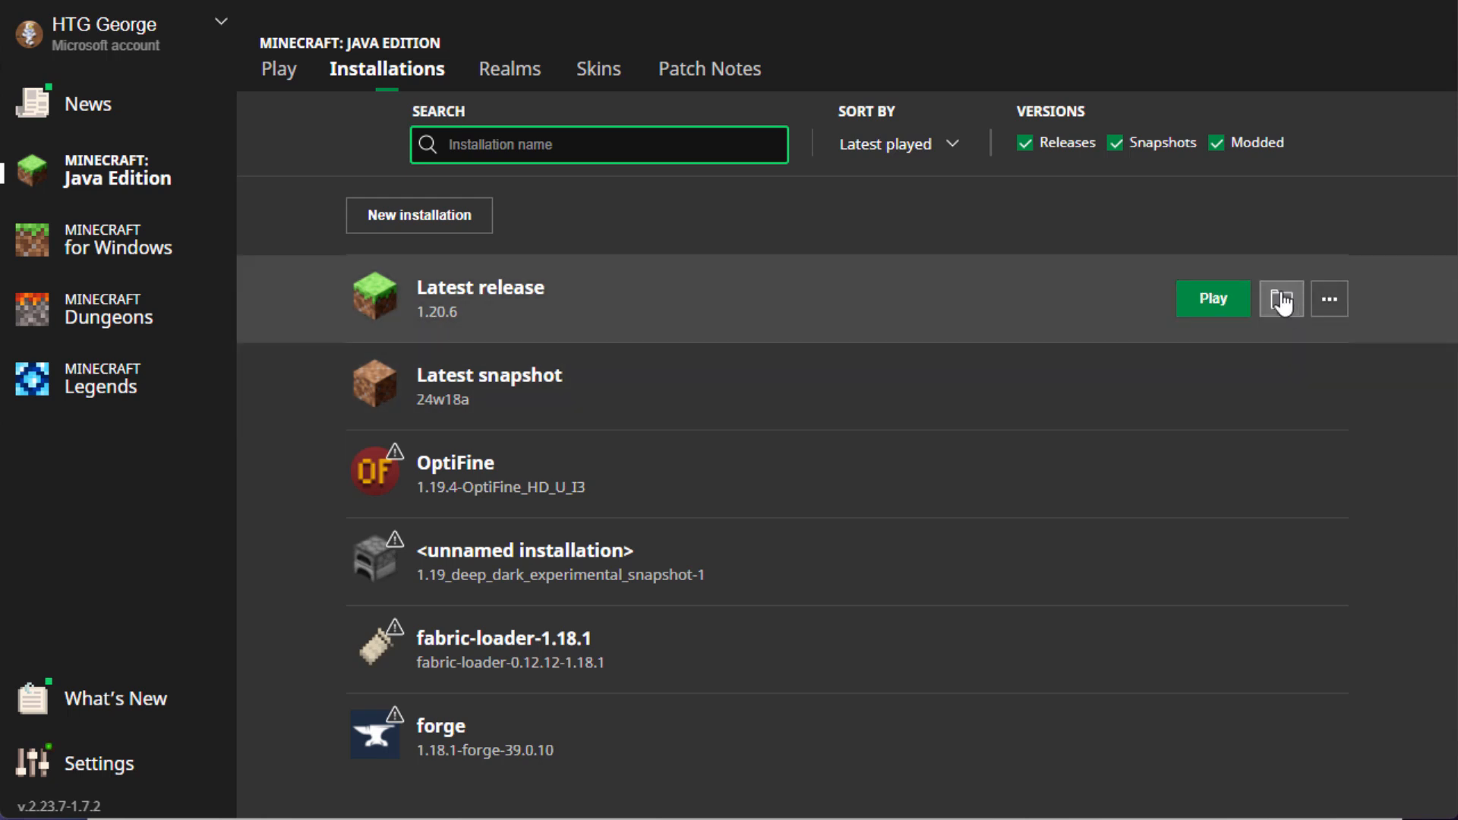
pyautogui.click(1284, 300)
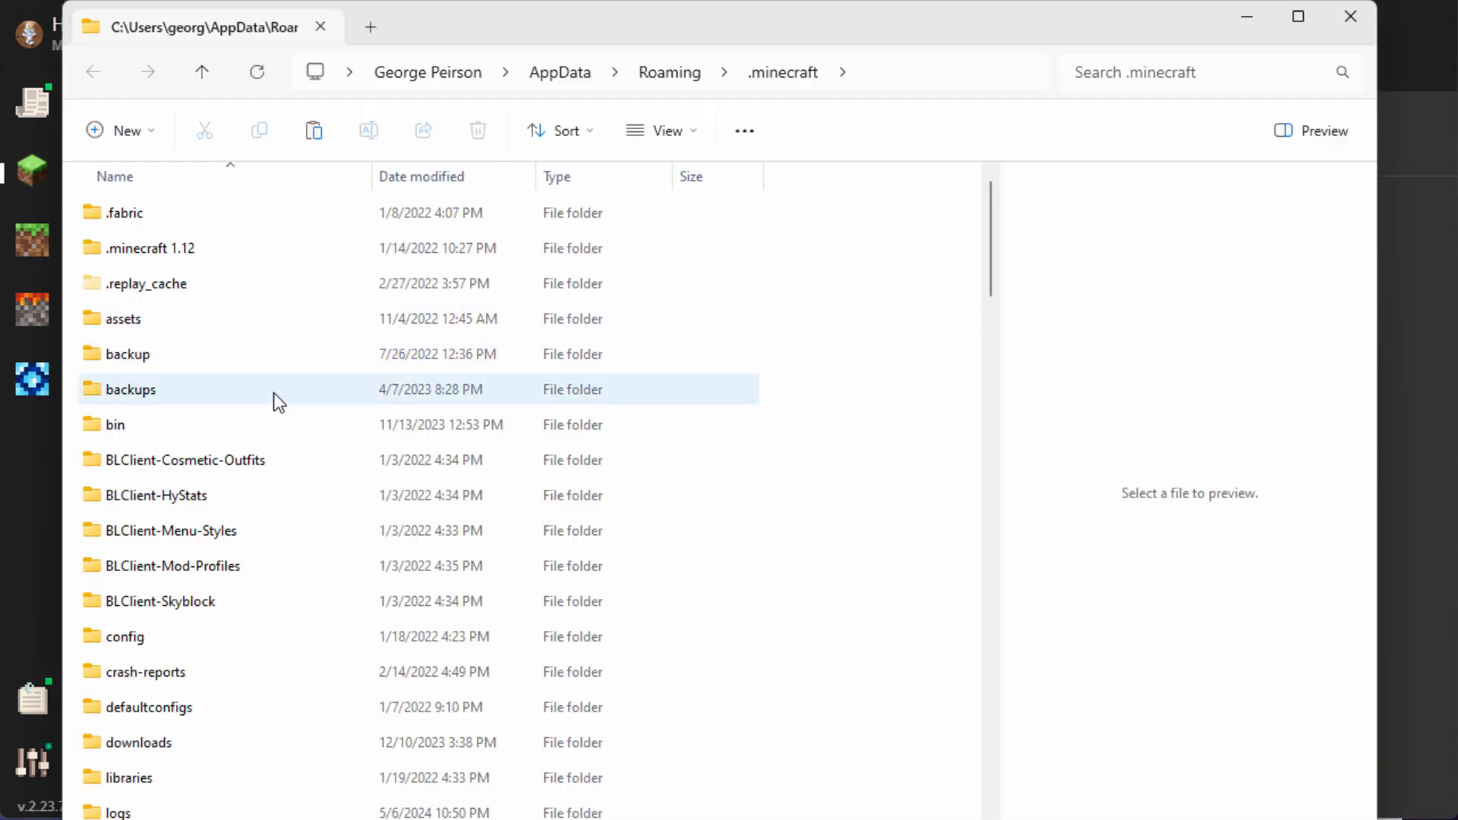
# Step: Open the versions folder and then the 1.20.6 folder inside .minecraft
pyautogui.scroll(-6, 273, 394)
pyautogui.scroll(-5, 273, 393)
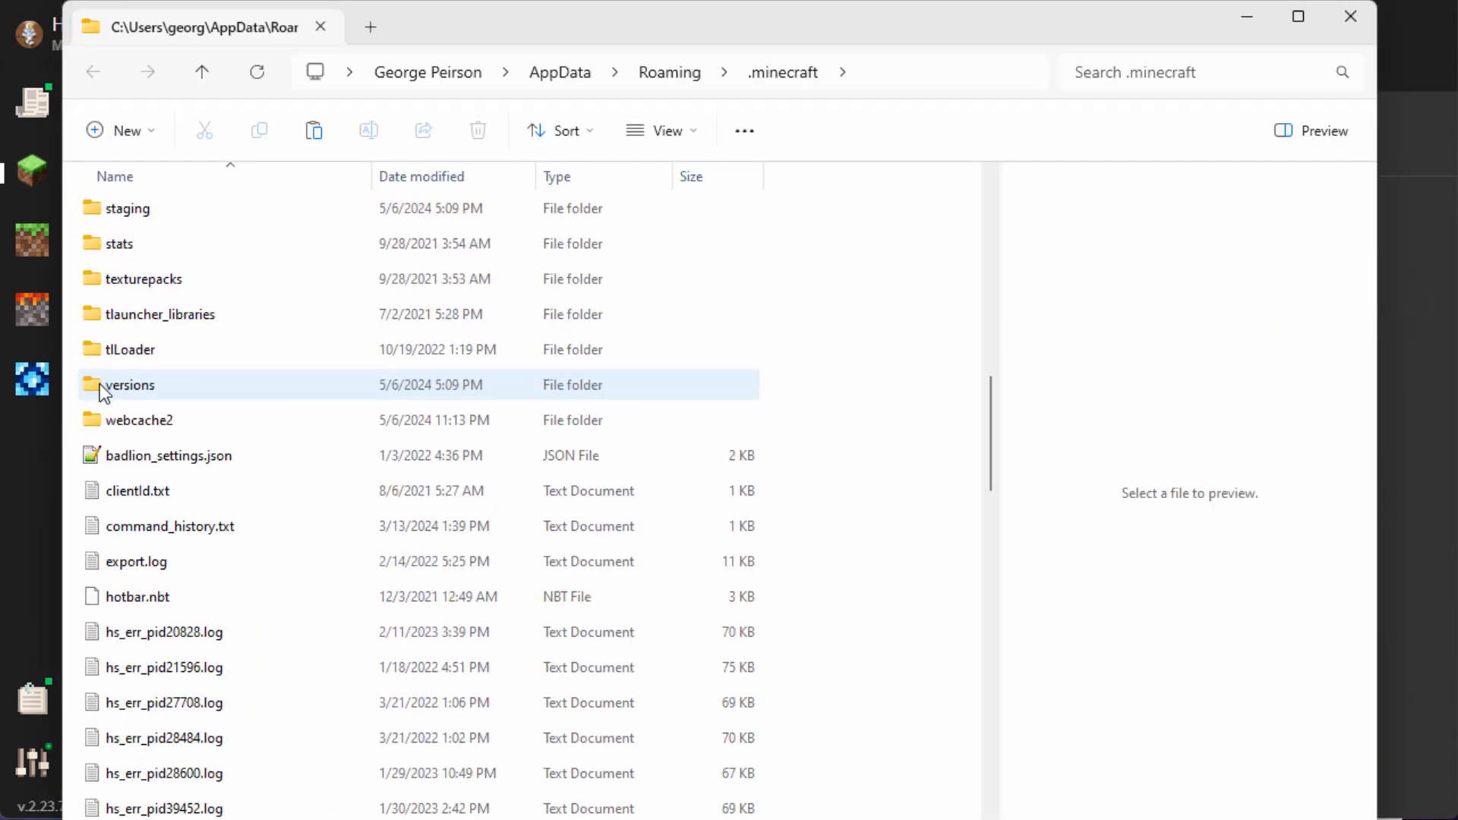
pyautogui.doubleClick(96, 384)
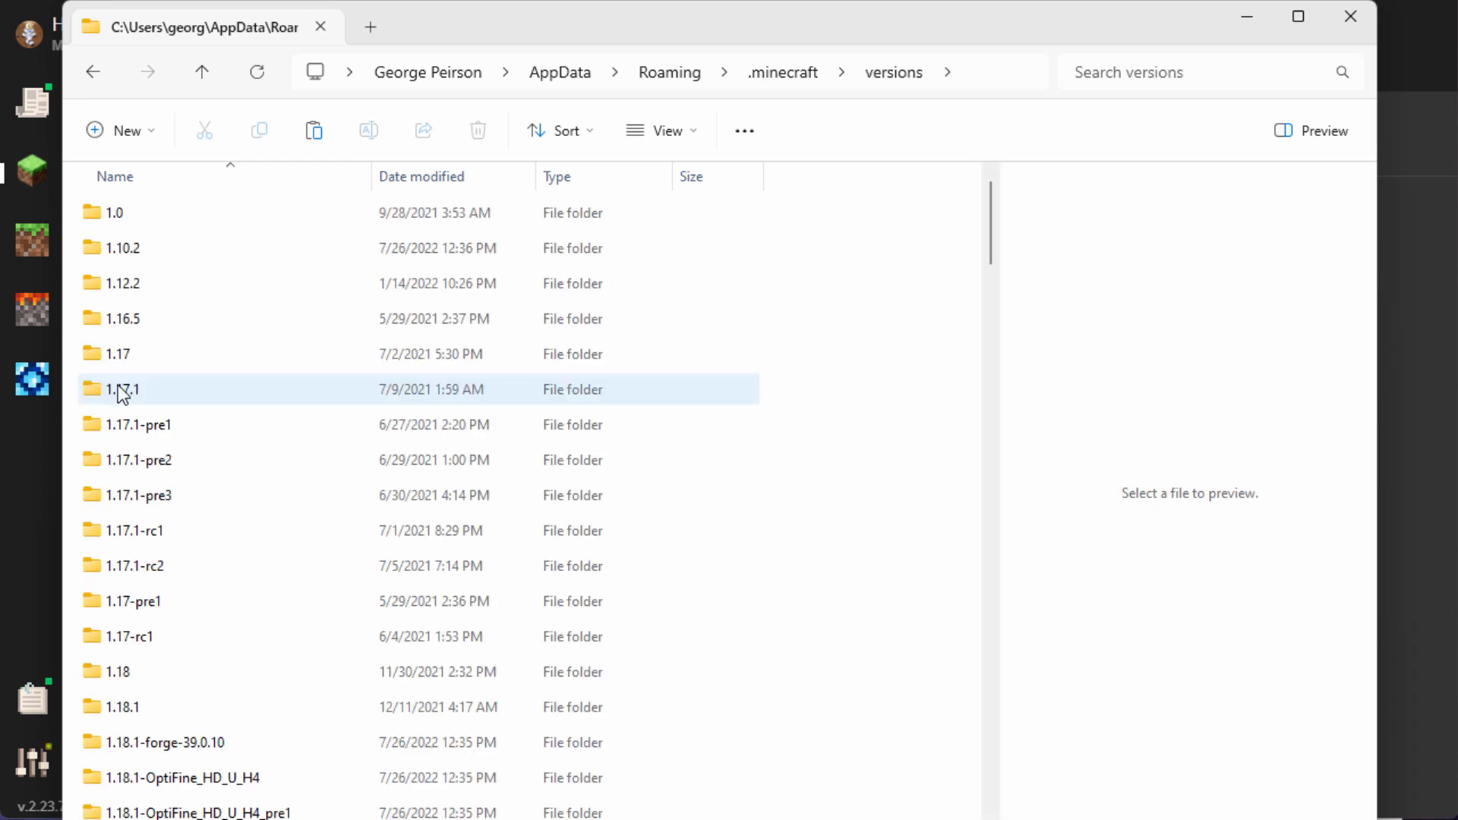
pyautogui.scroll(-15, 217, 378)
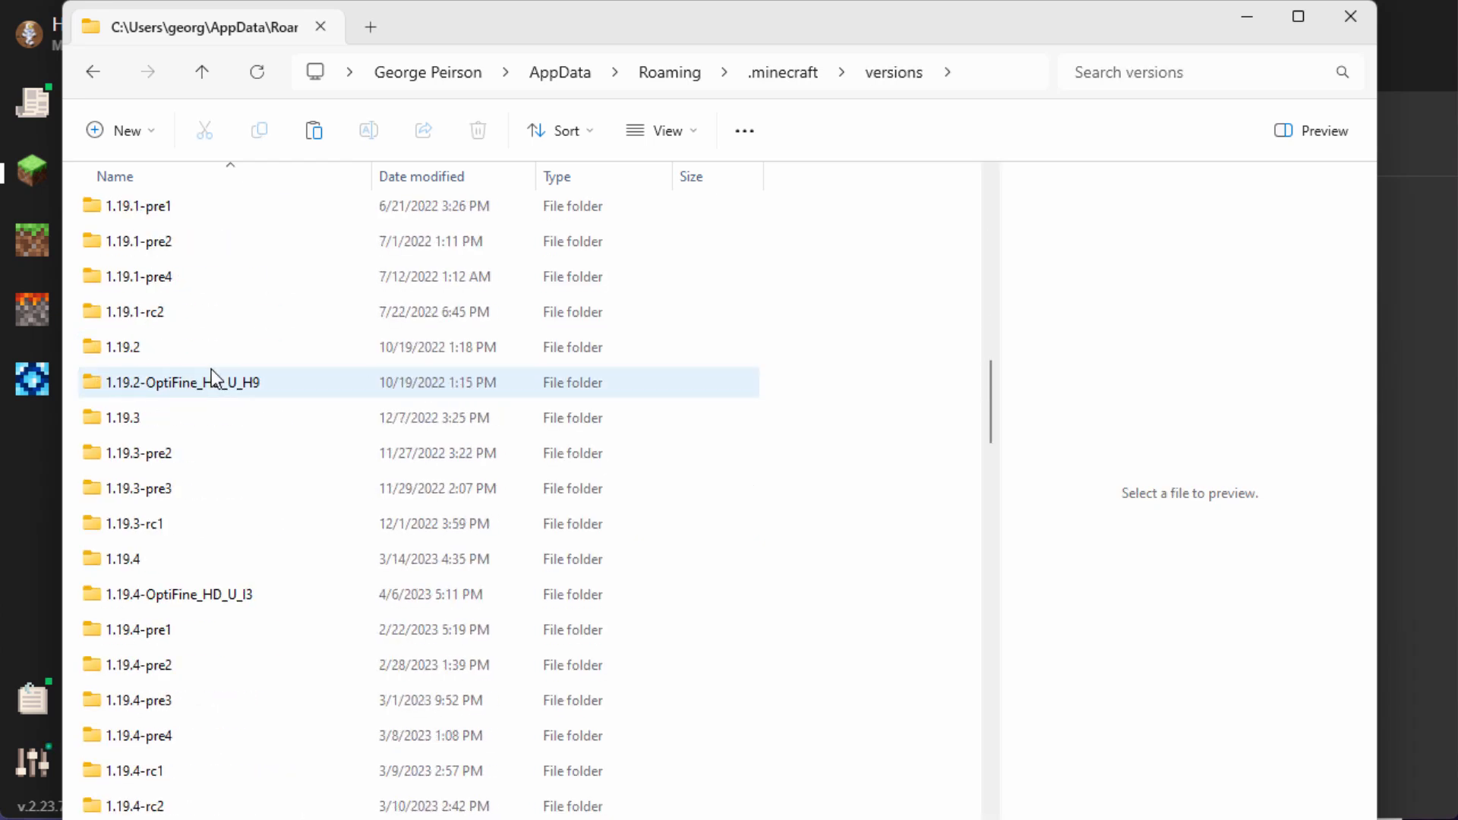
pyautogui.scroll(-2, 217, 379)
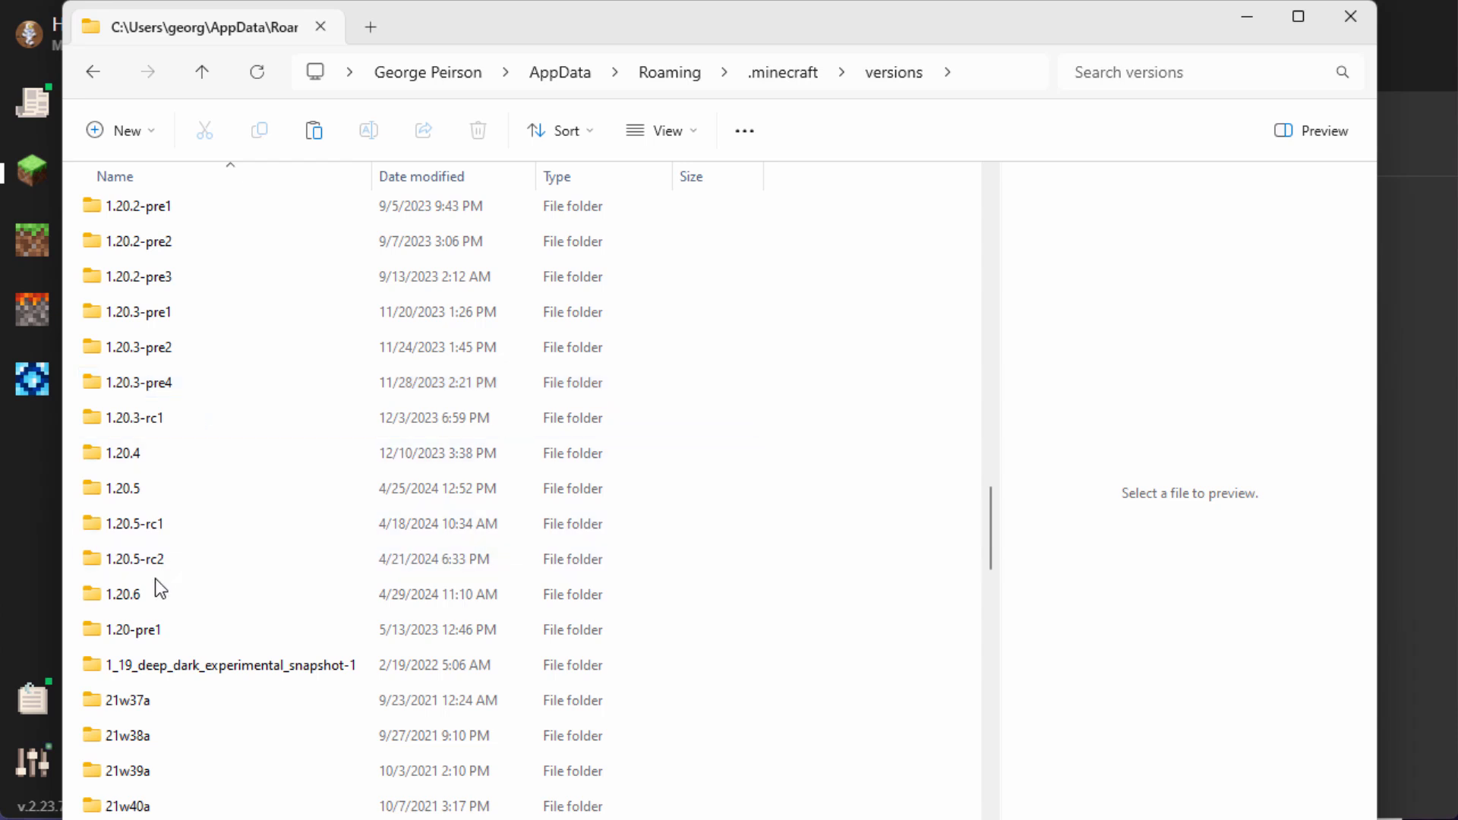
pyautogui.click(141, 599)
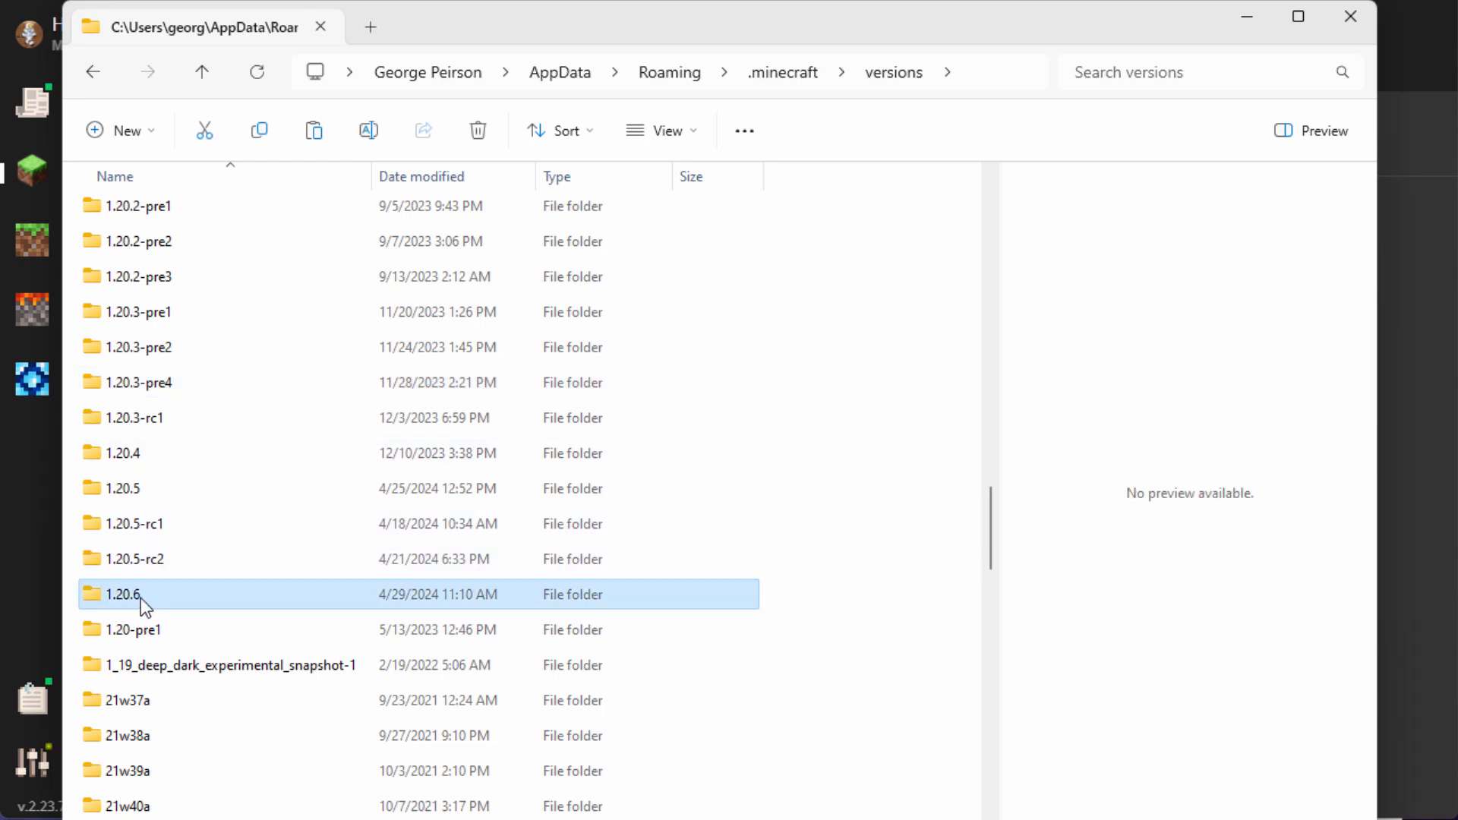
pyautogui.doubleClick(85, 595)
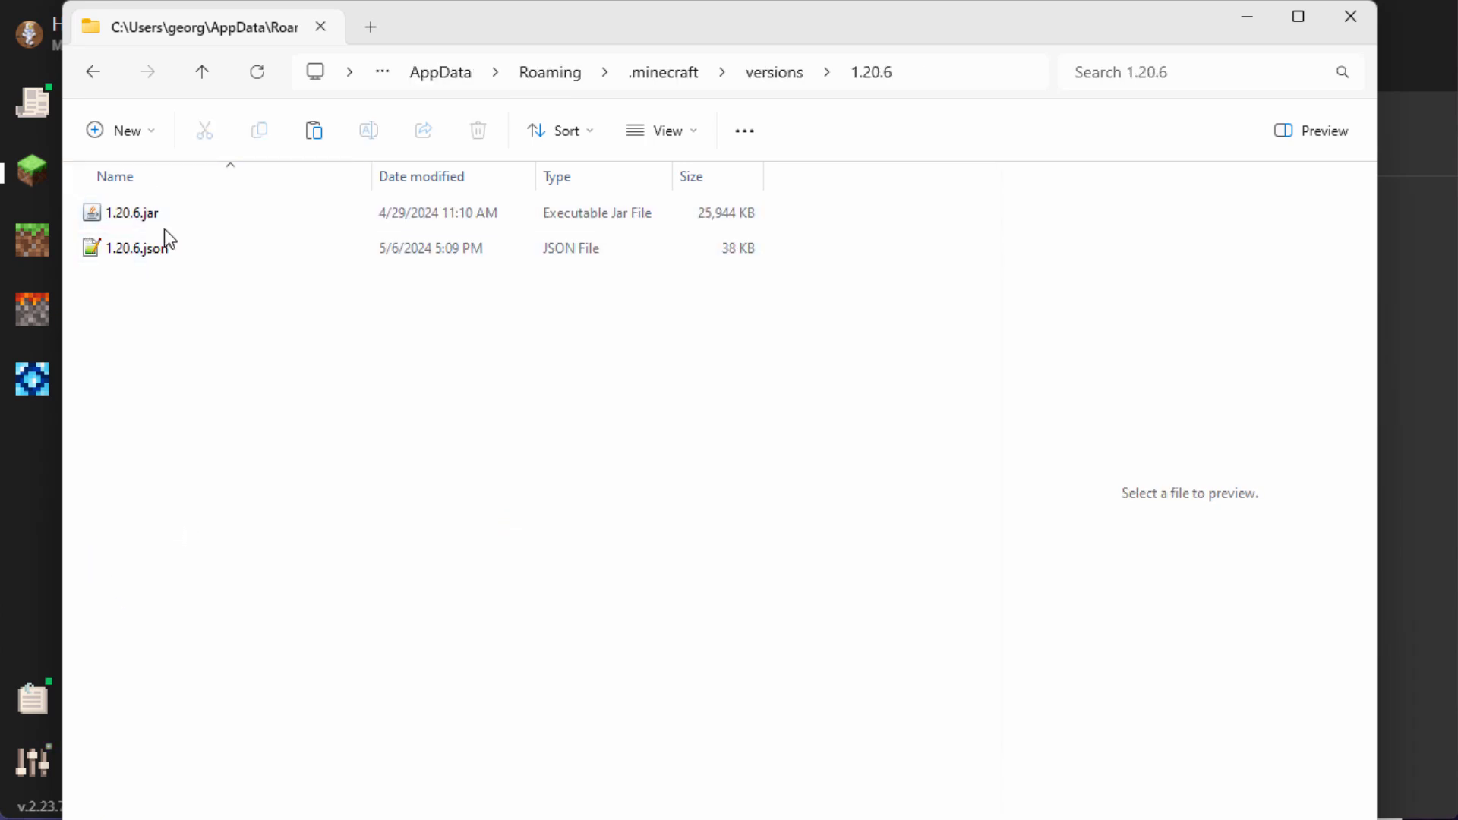
# Step: Show 1.20.6.jar and 1.20.6.json as large icons with file name extensions visible
pyautogui.click(693, 134)
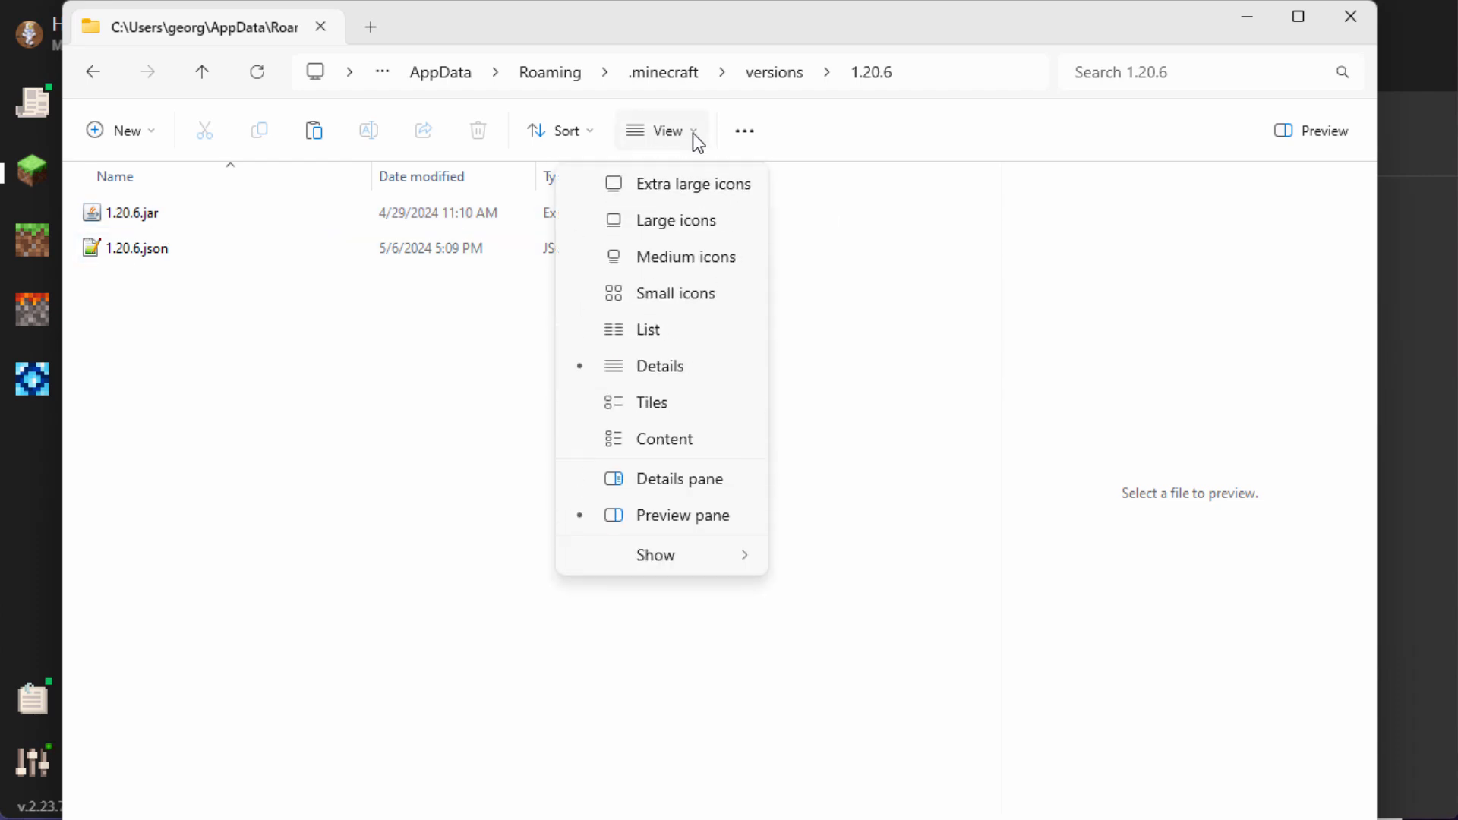
pyautogui.click(688, 217)
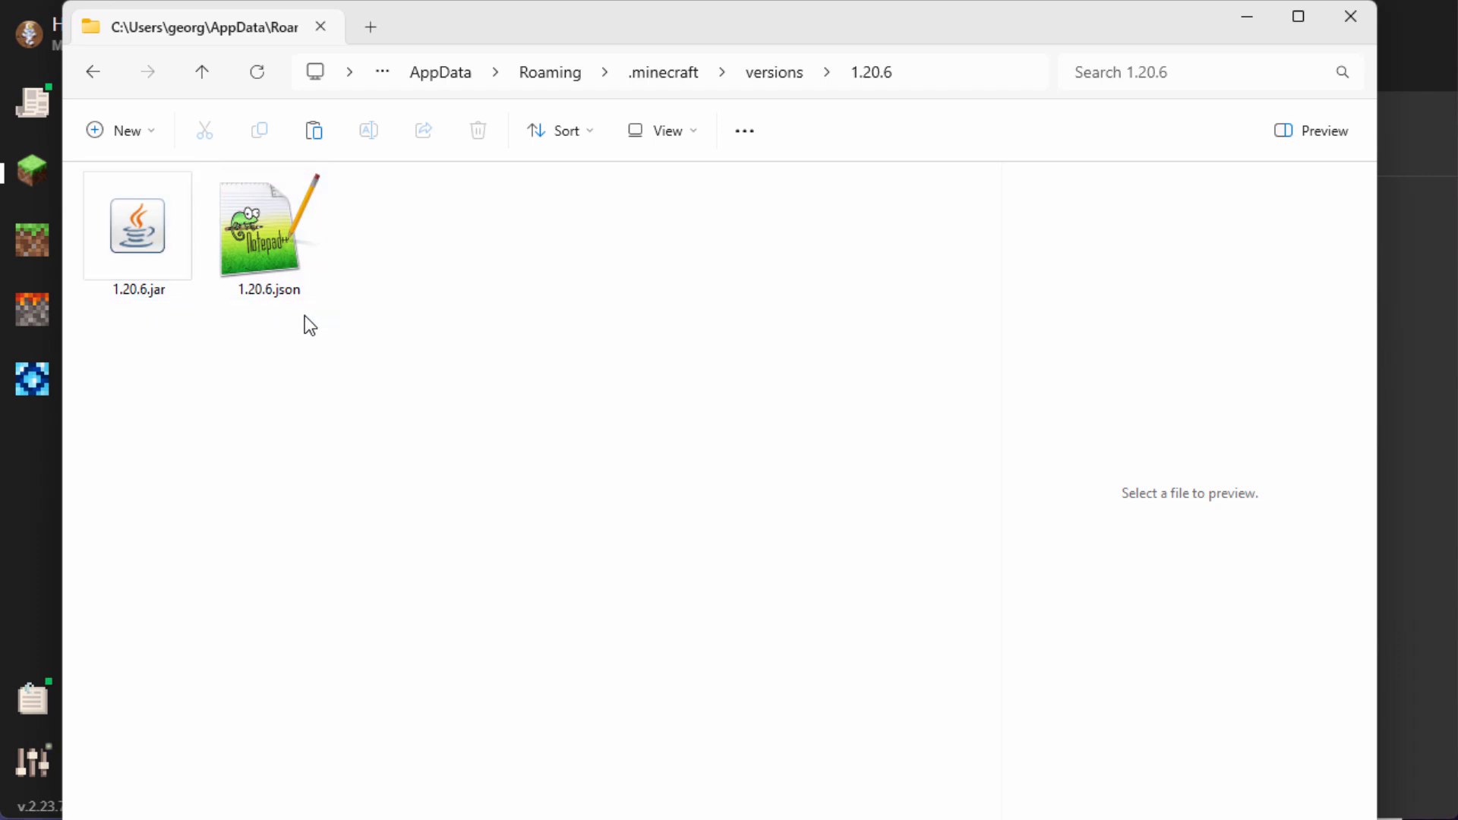
pyautogui.click(692, 130)
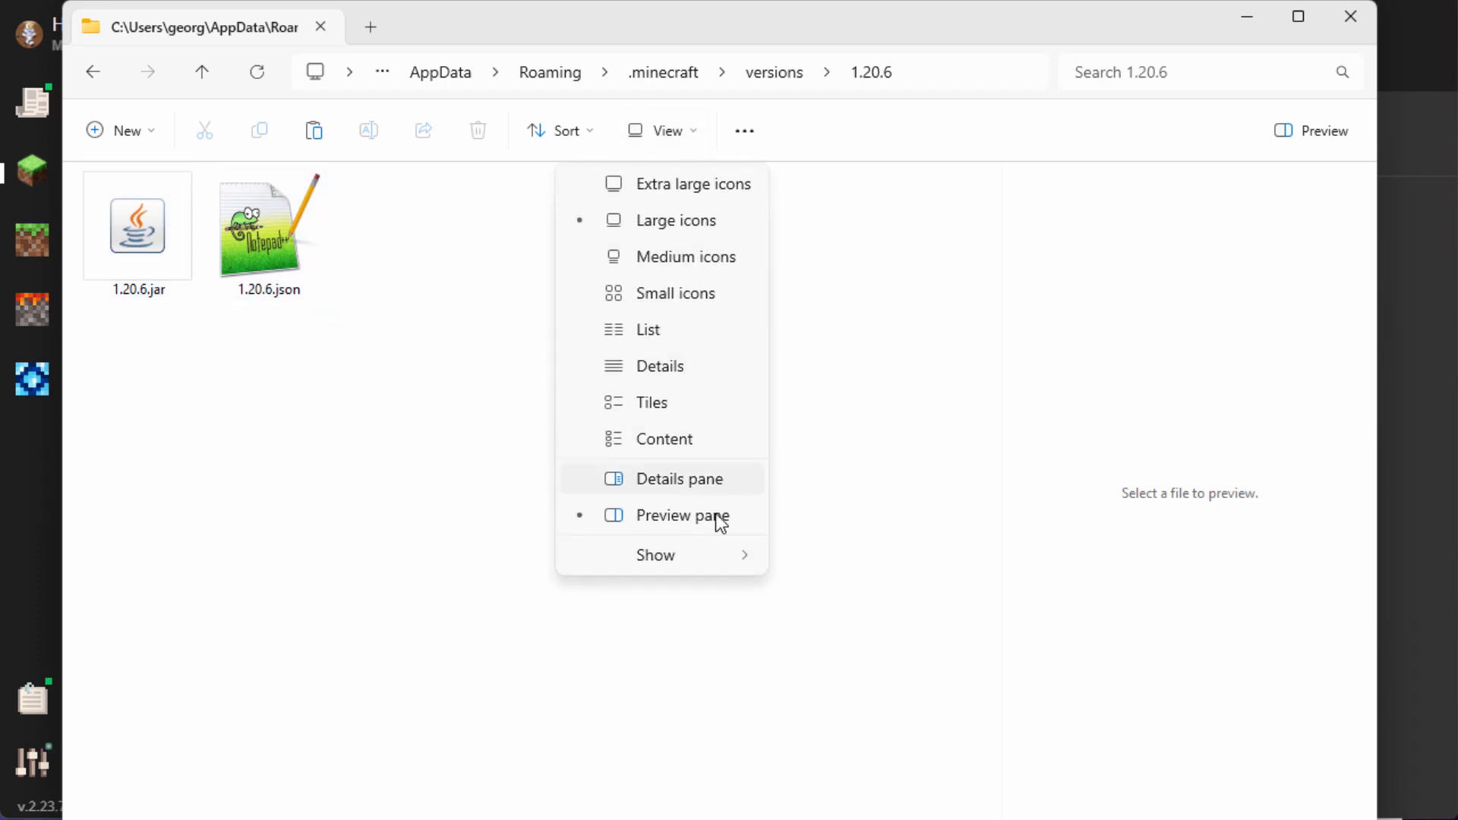
pyautogui.moveTo(676, 558)
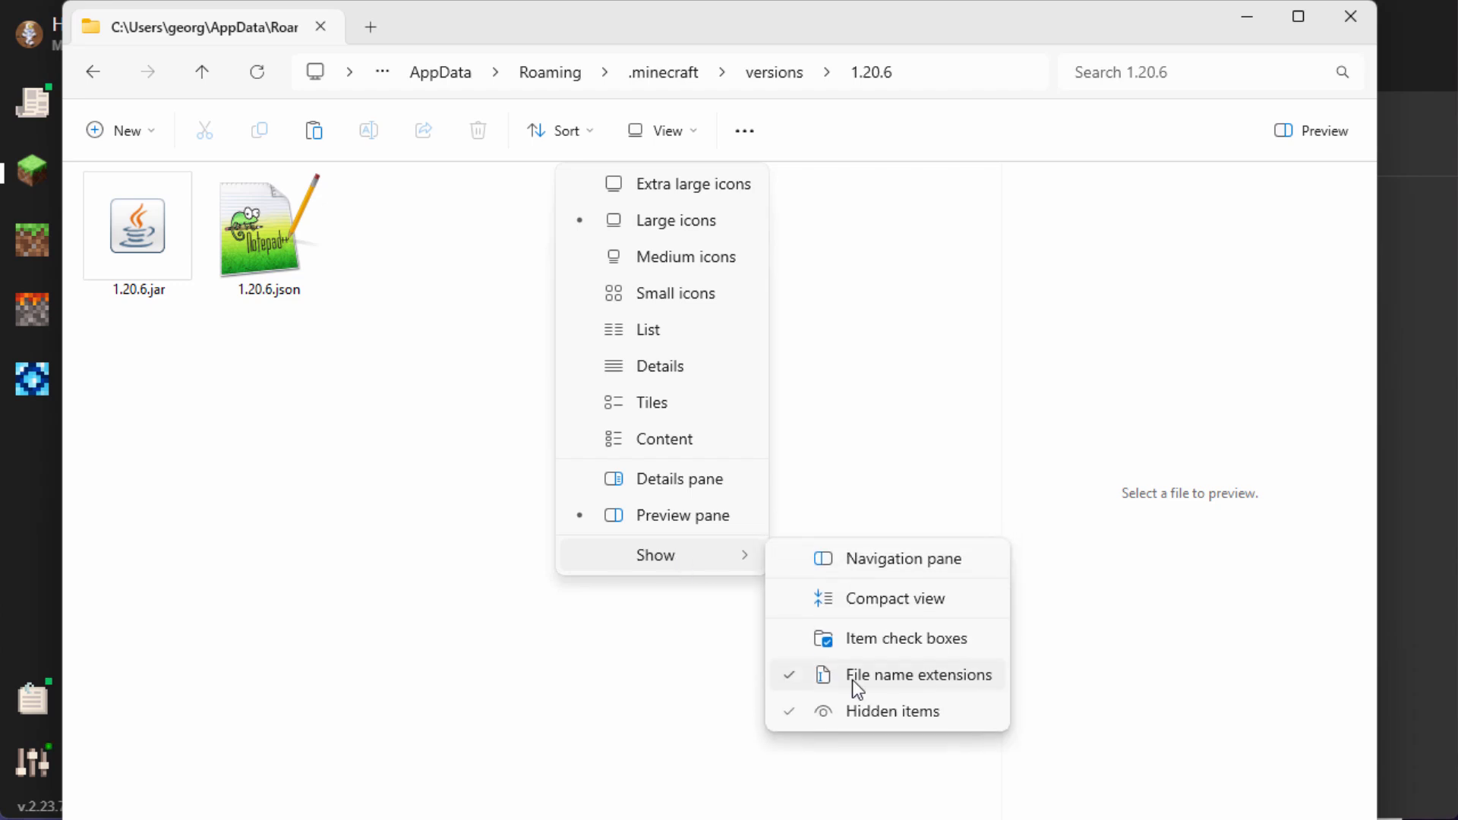
pyautogui.click(884, 506)
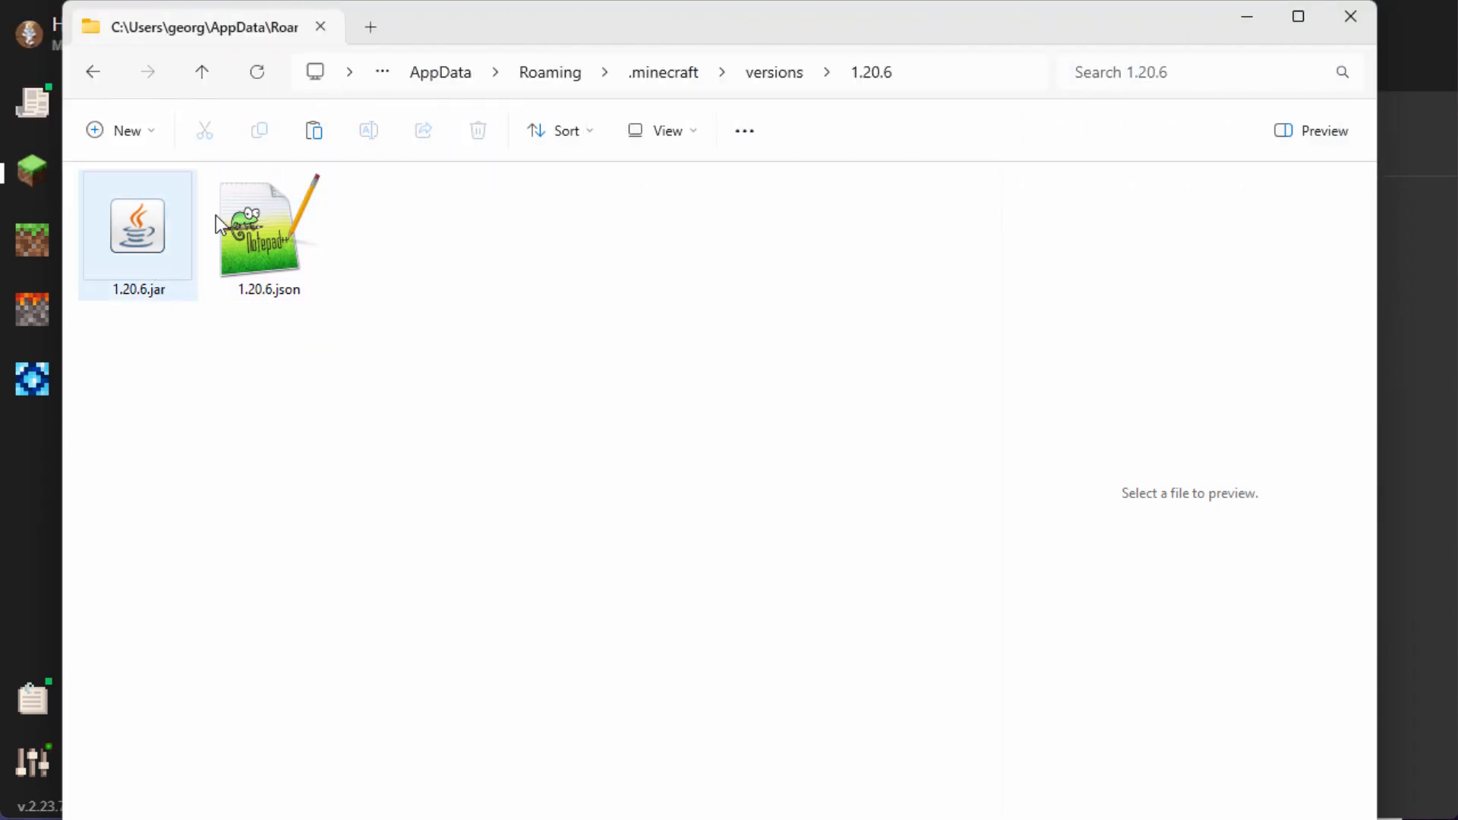
# Step: Copy 1.20.6.jar from the 1.20.6 folder into the Pack folder
pyautogui.moveTo(430, 36); pyautogui.dragTo(718, 140)
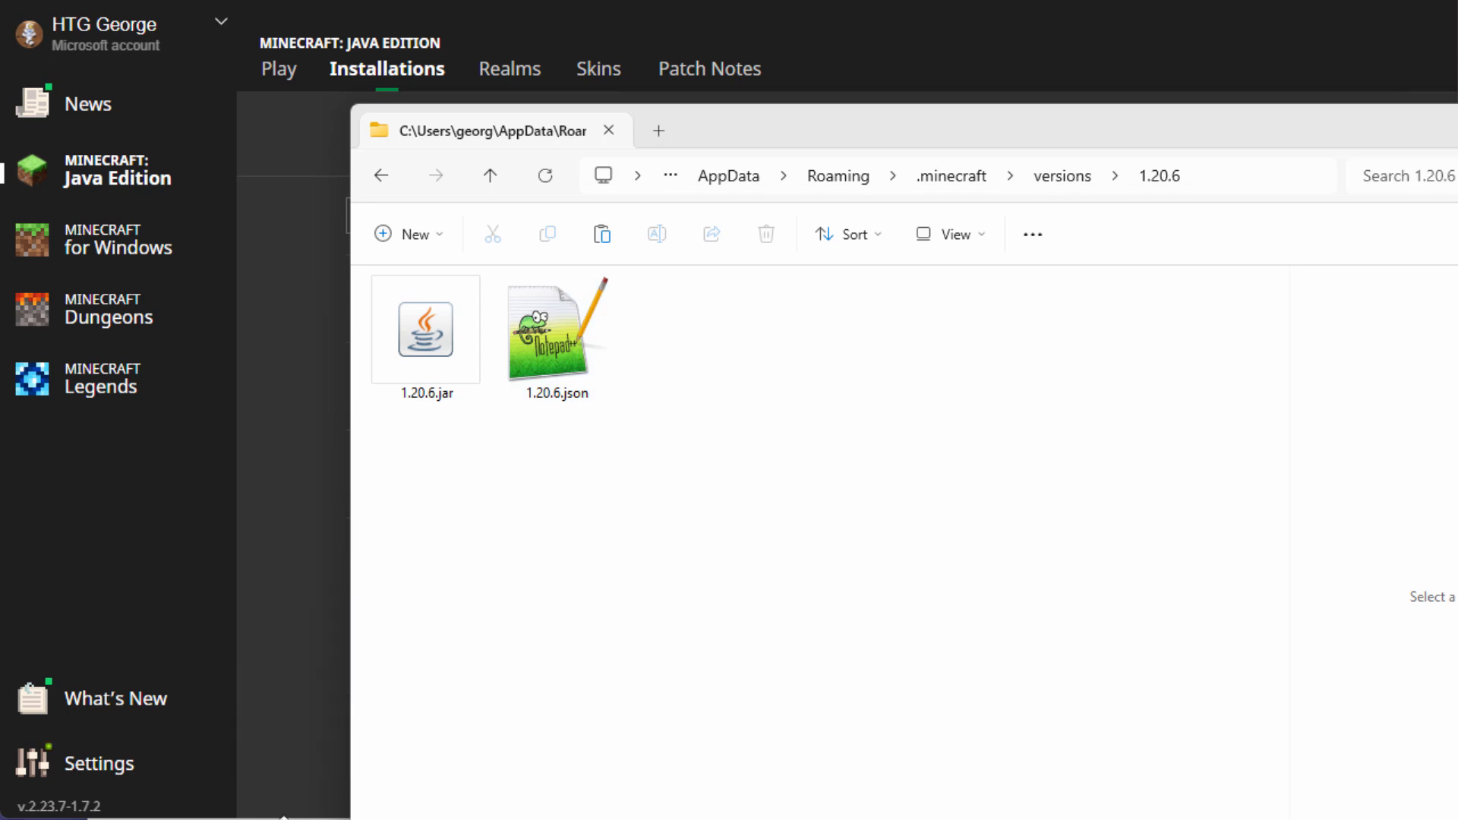
pyautogui.click(284, 819)
pyautogui.moveTo(626, 21); pyautogui.dragTo(462, 48)
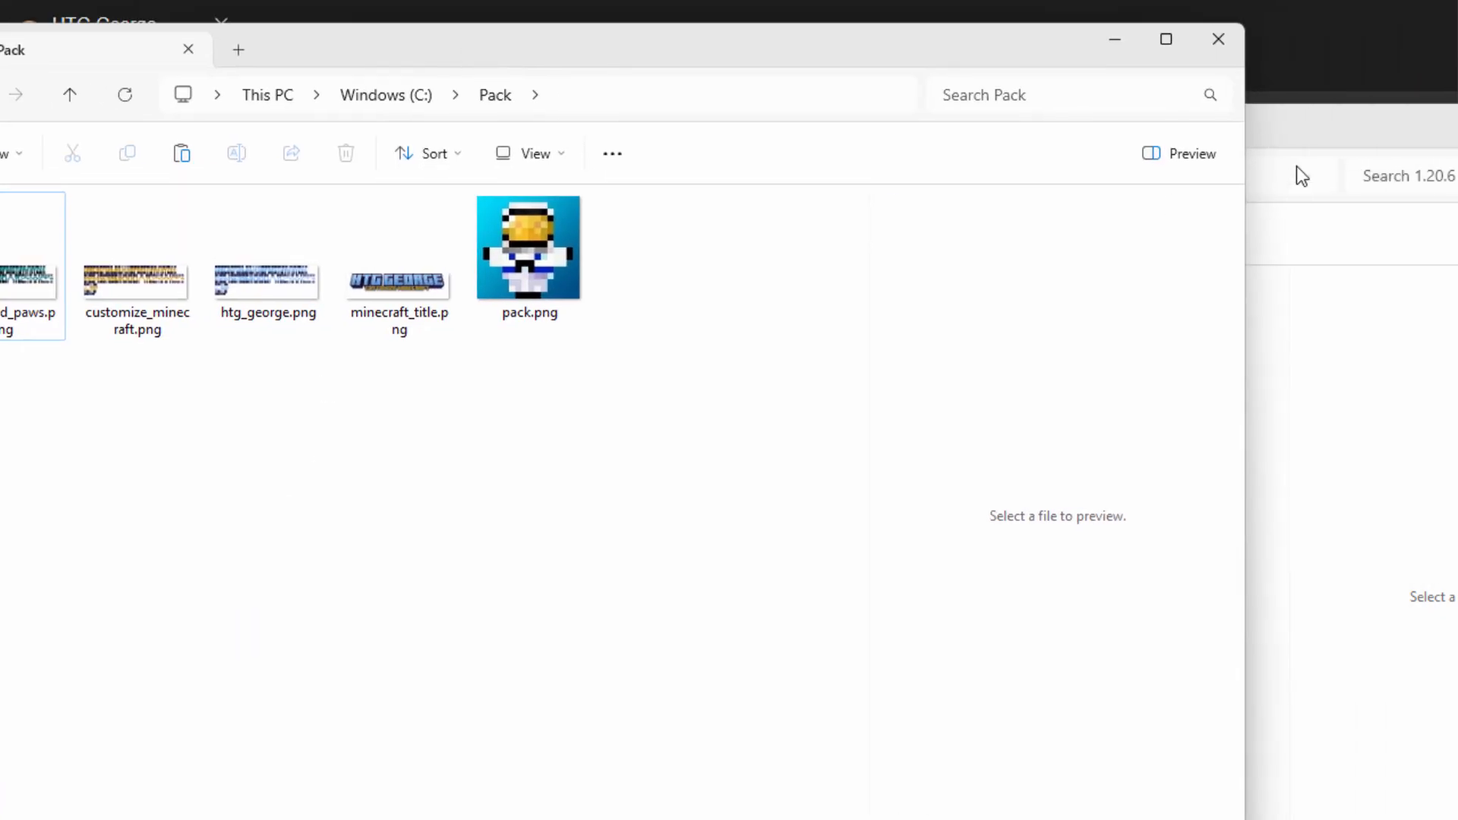
pyautogui.click(1296, 149)
pyautogui.moveTo(458, 325); pyautogui.dragTo(39, 476, button='right')
pyautogui.click(111, 489)
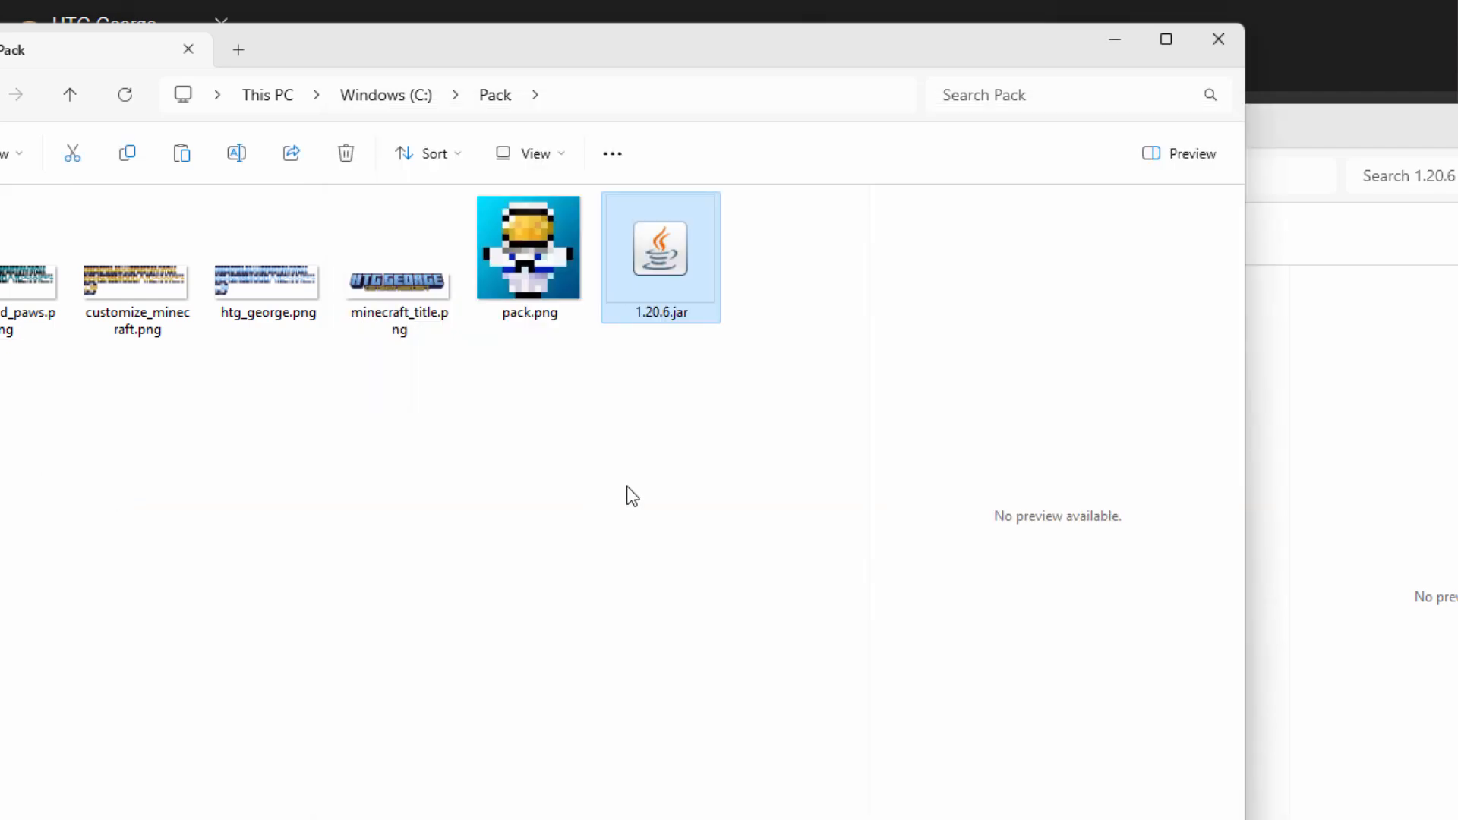
pyautogui.click(1340, 139)
pyautogui.click(1457, 120)
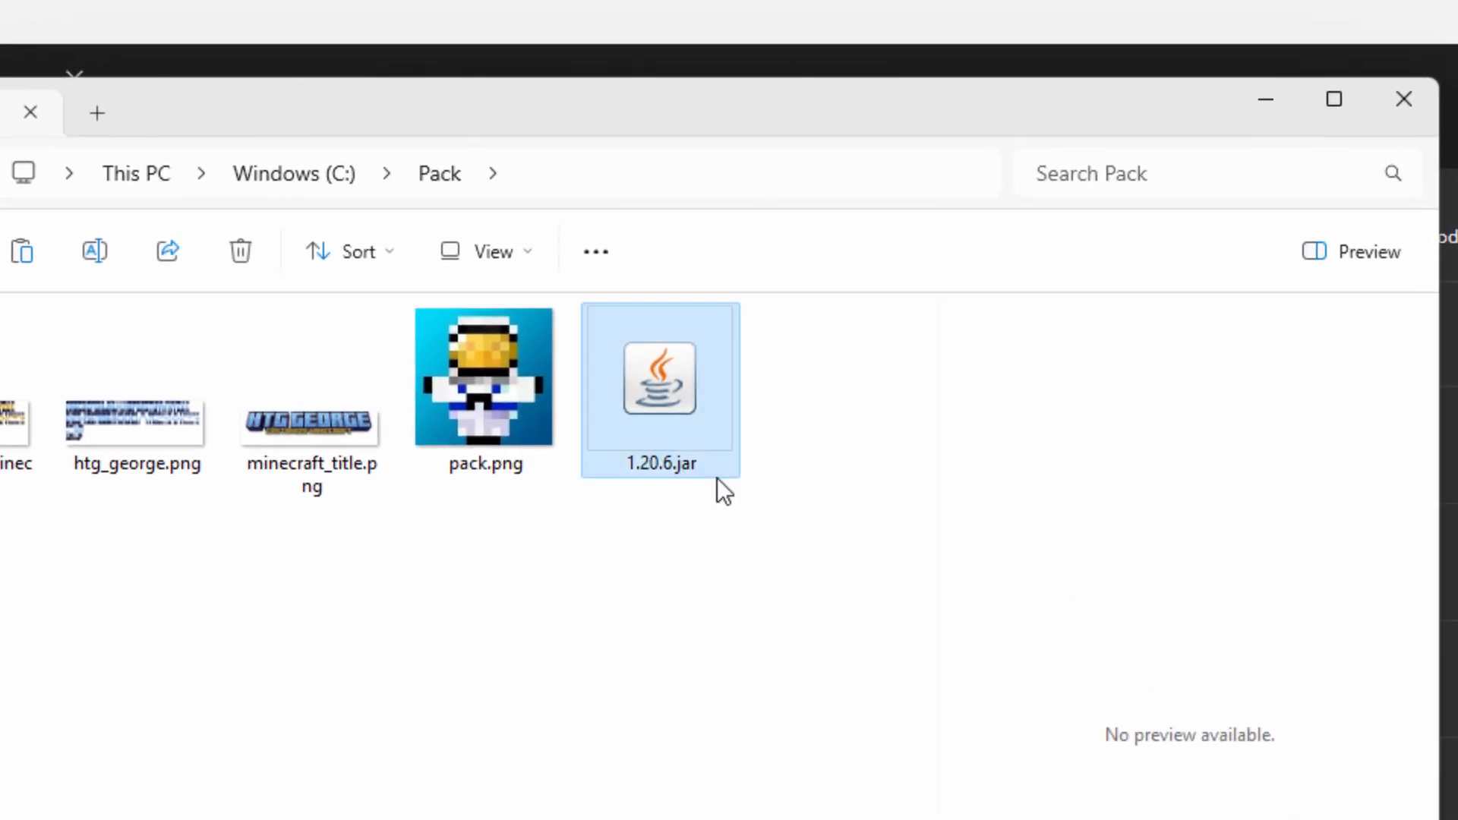
# Step: Rename the copied file's extension from .jar to .zip, making 1.20.6.zip
pyautogui.click(690, 466)
pyautogui.press('End')
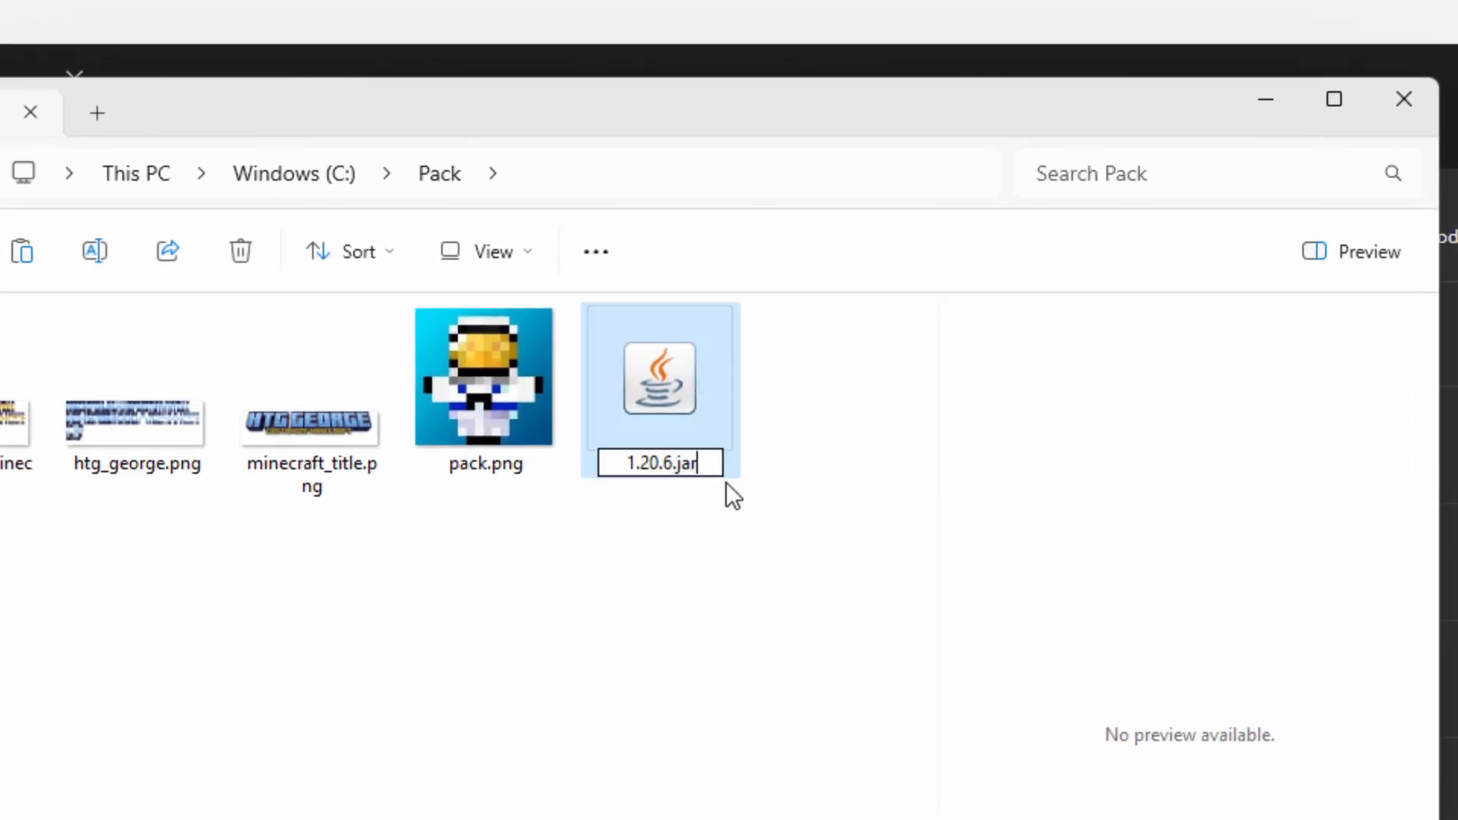
pyautogui.press('BackSpace')
pyautogui.press('BackSpace')
pyautogui.press('BackSpace')
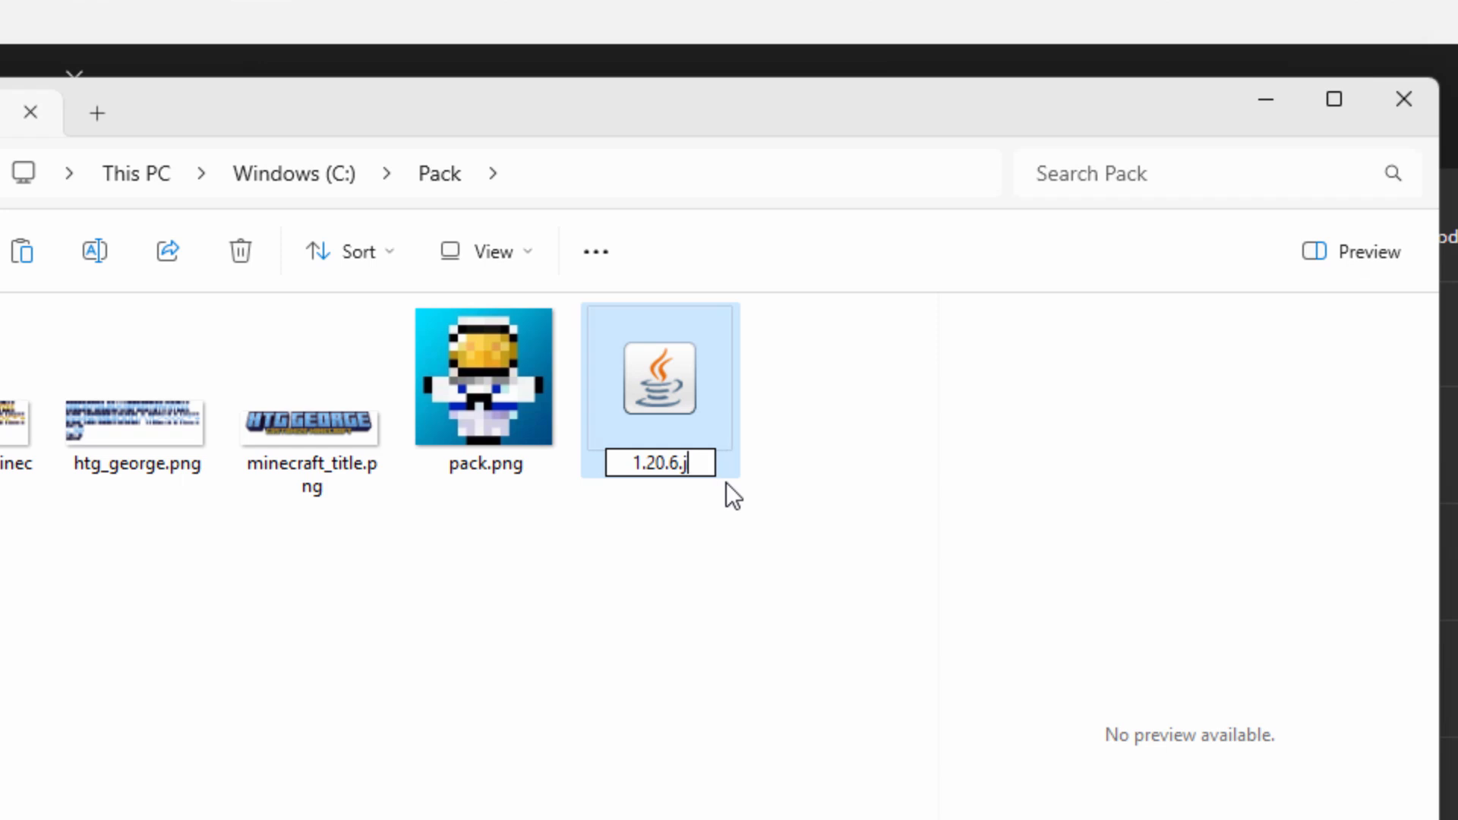
pyautogui.write('zip')
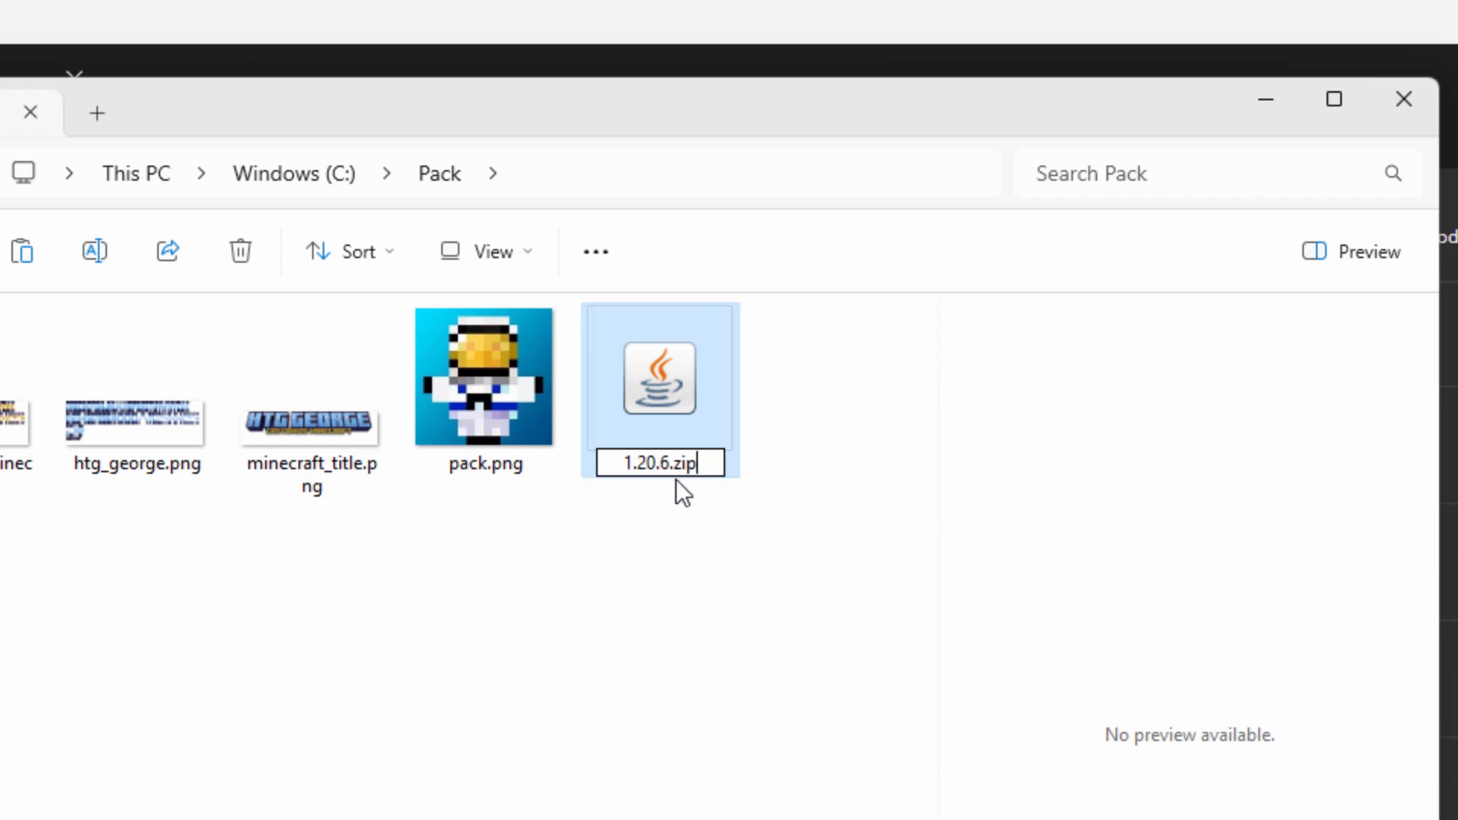
pyautogui.click(842, 609)
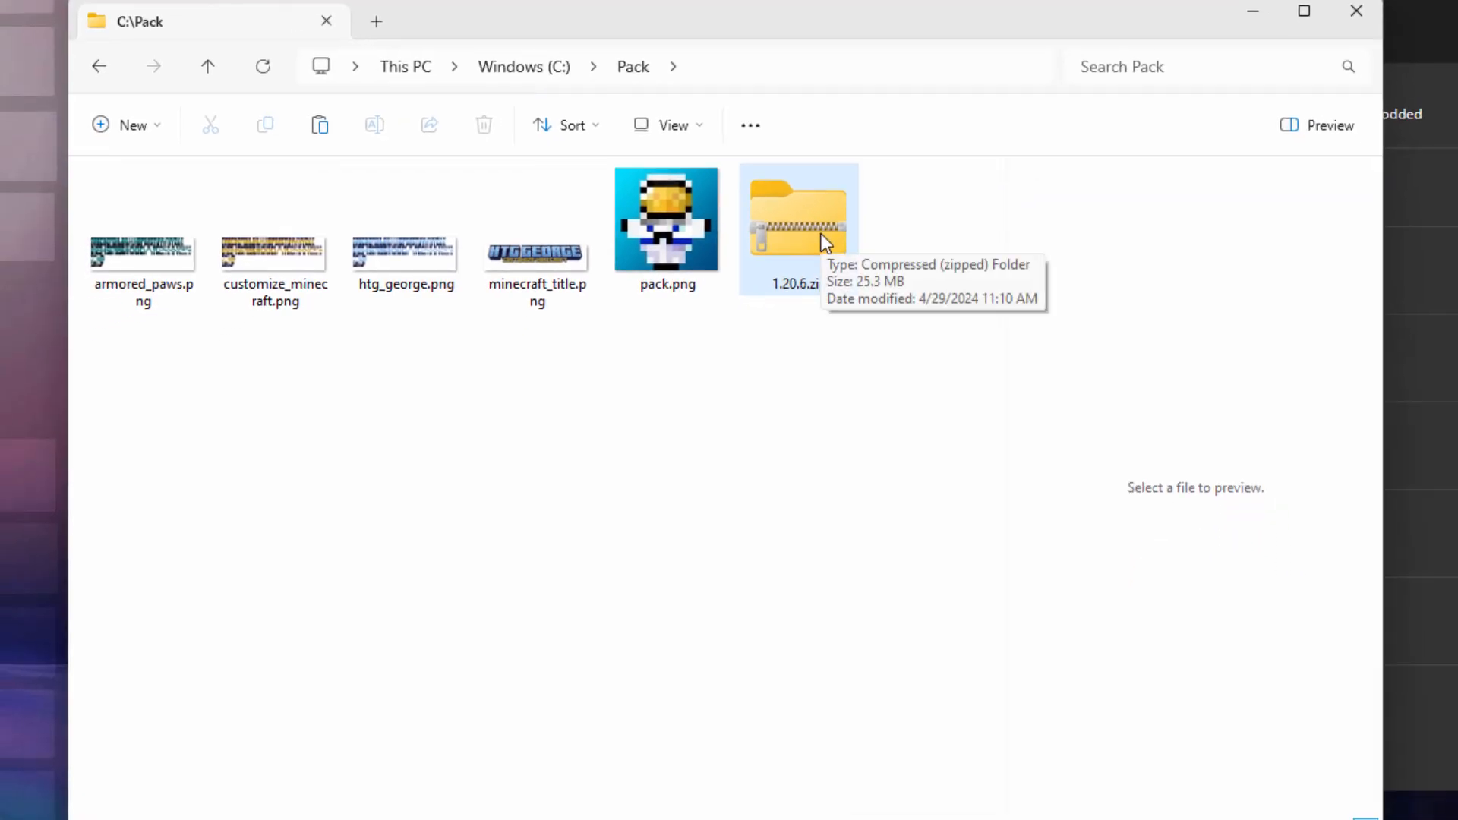
# Step: Open 1.20.6.zip in a new window placed beside the Pack folder
pyautogui.rightClick(785, 235)
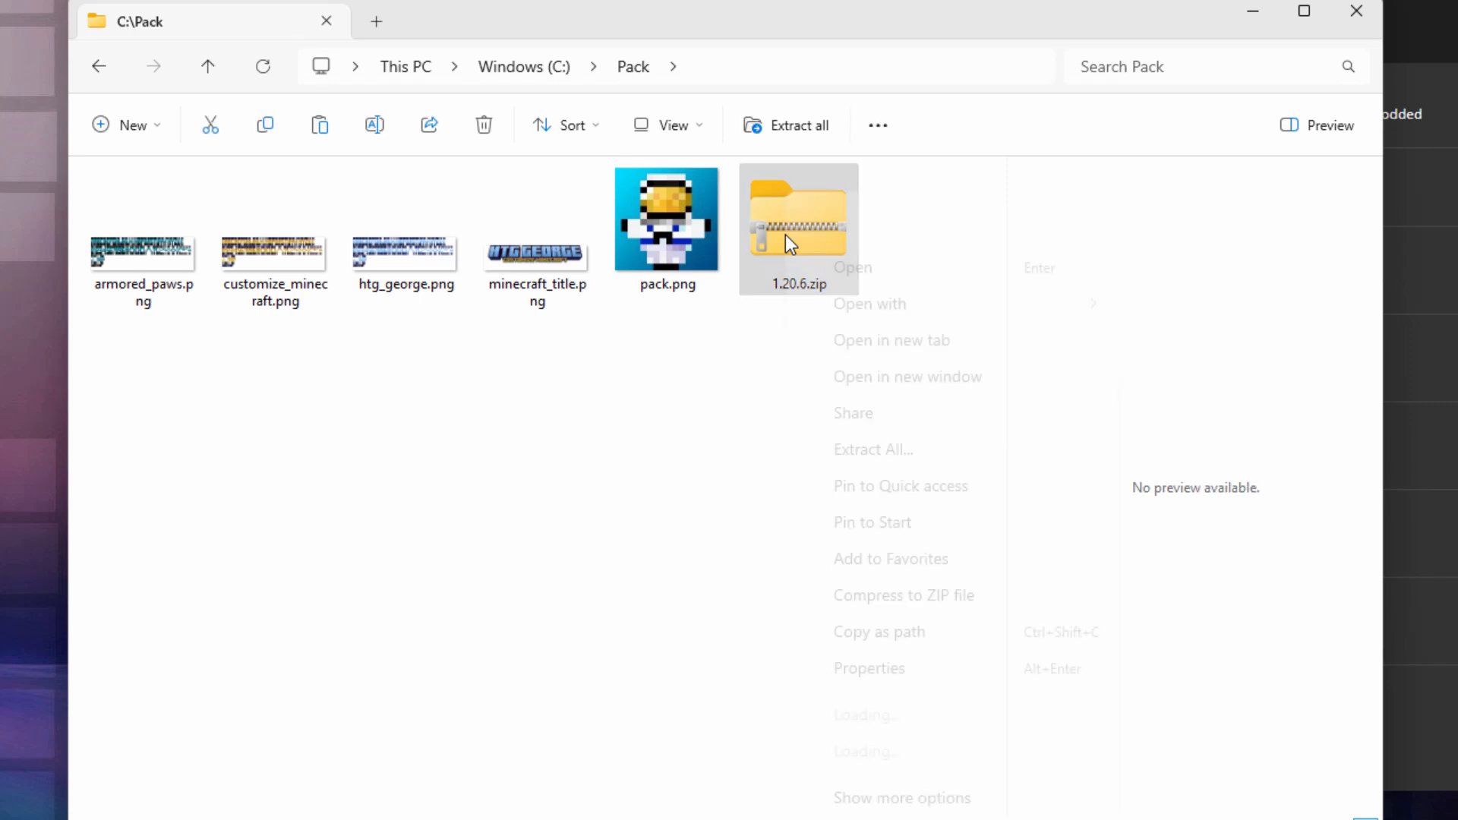
pyautogui.click(846, 378)
pyautogui.moveTo(901, 101); pyautogui.dragTo(890, 10)
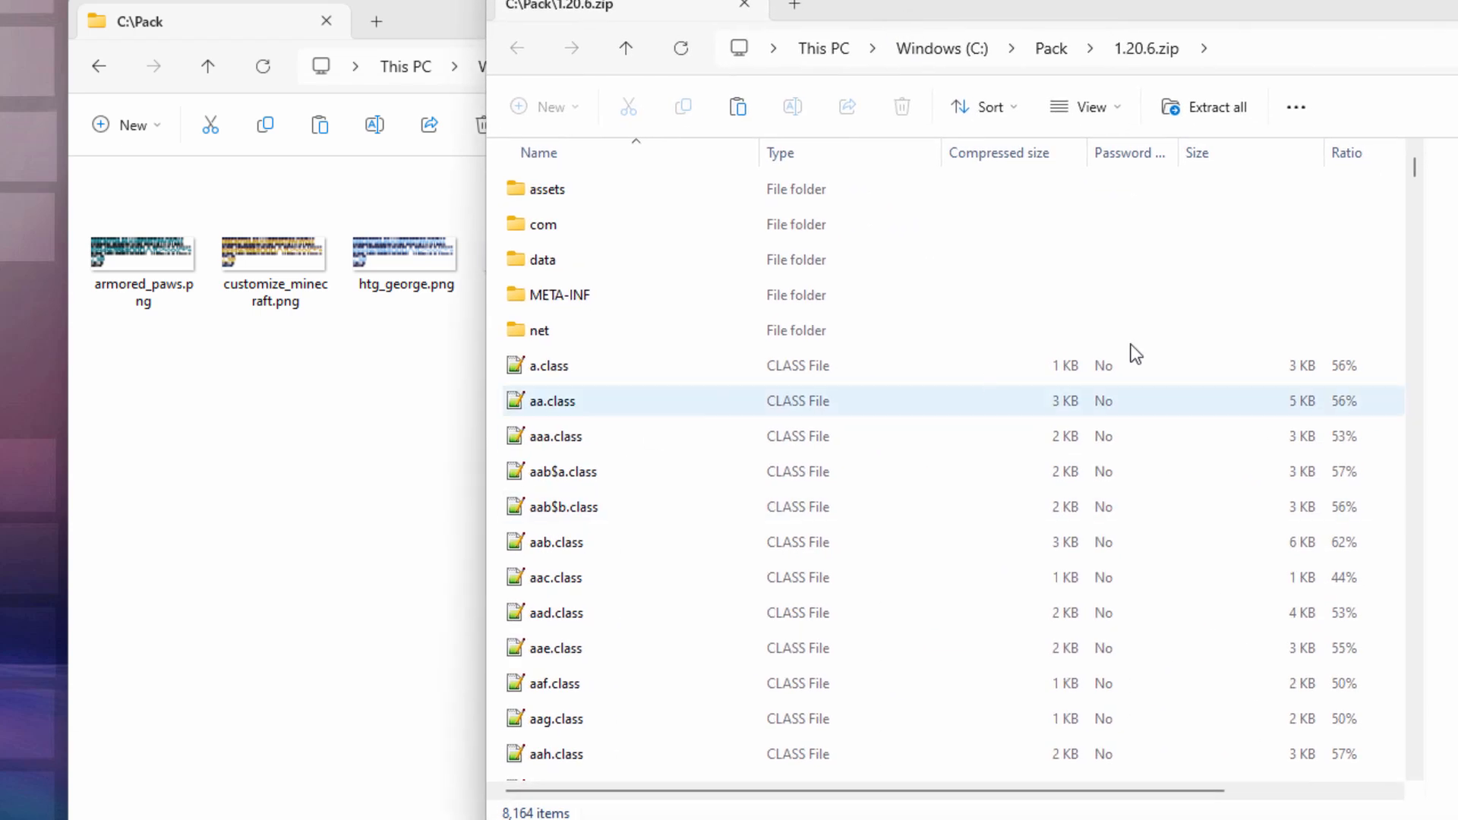
pyautogui.moveTo(1414, 173); pyautogui.dragTo(1419, 729)
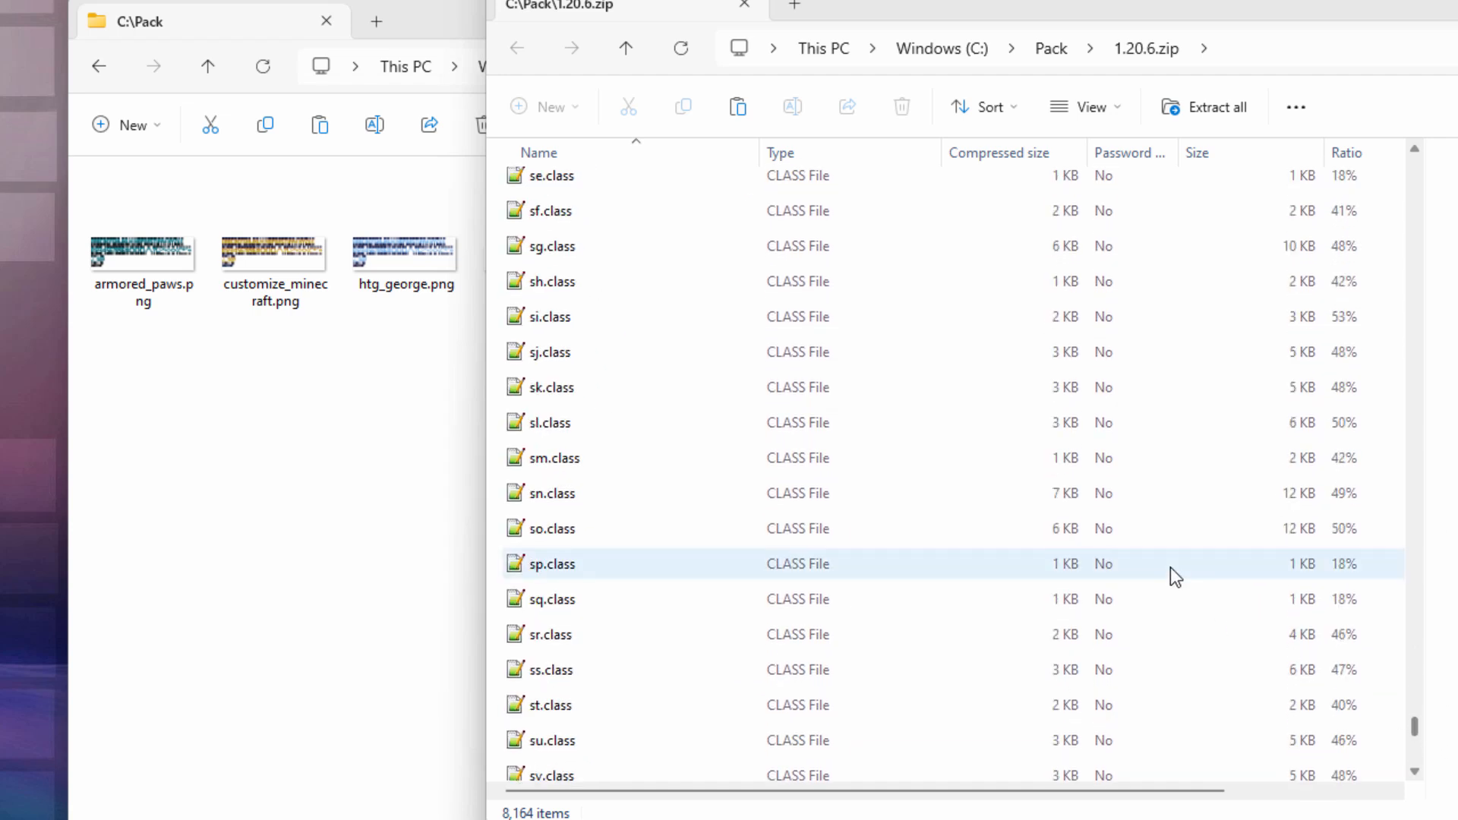
pyautogui.scroll(20, 1170, 567)
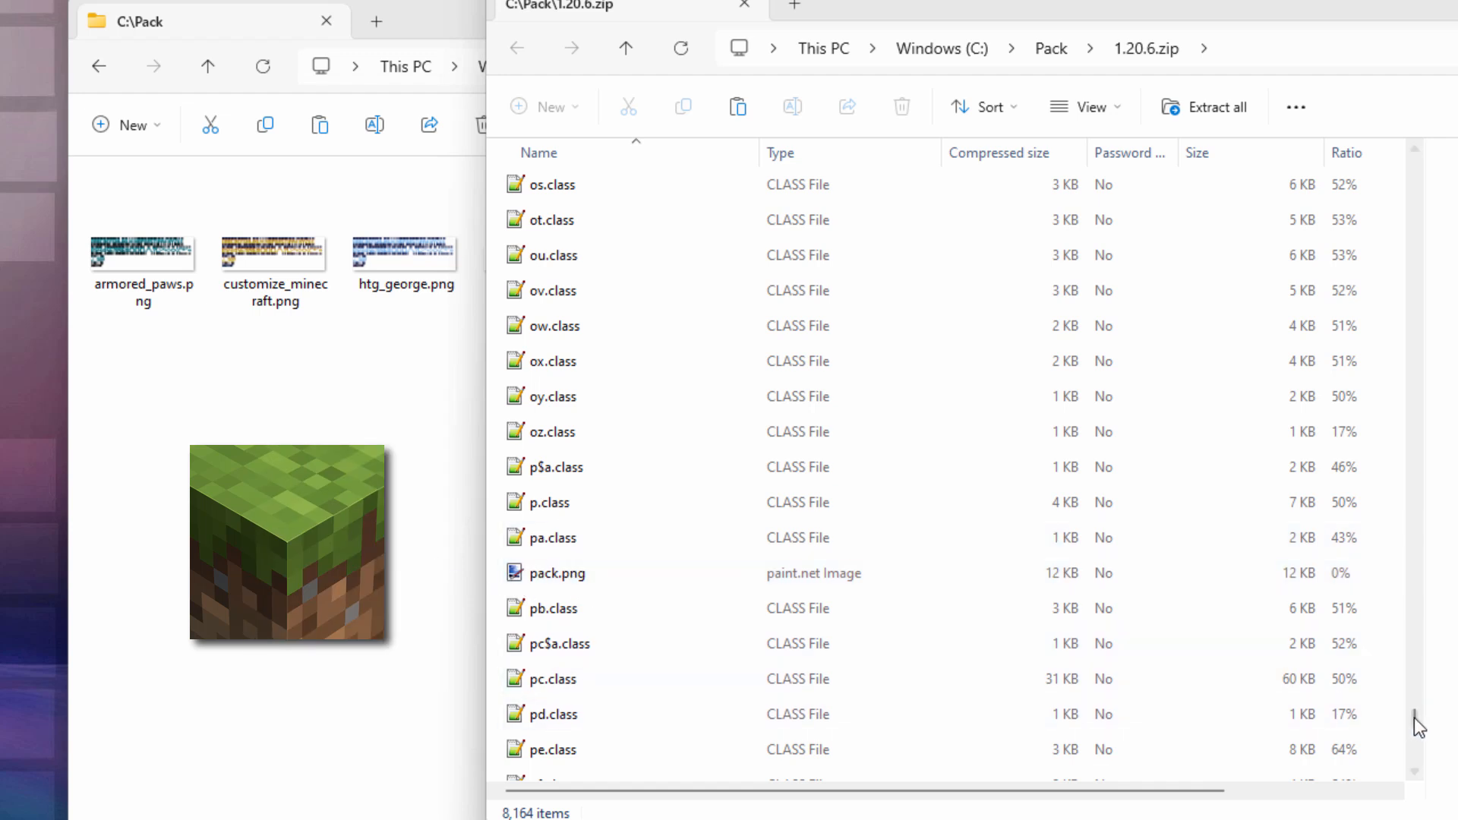
pyautogui.moveTo(1414, 717); pyautogui.dragTo(1419, 167)
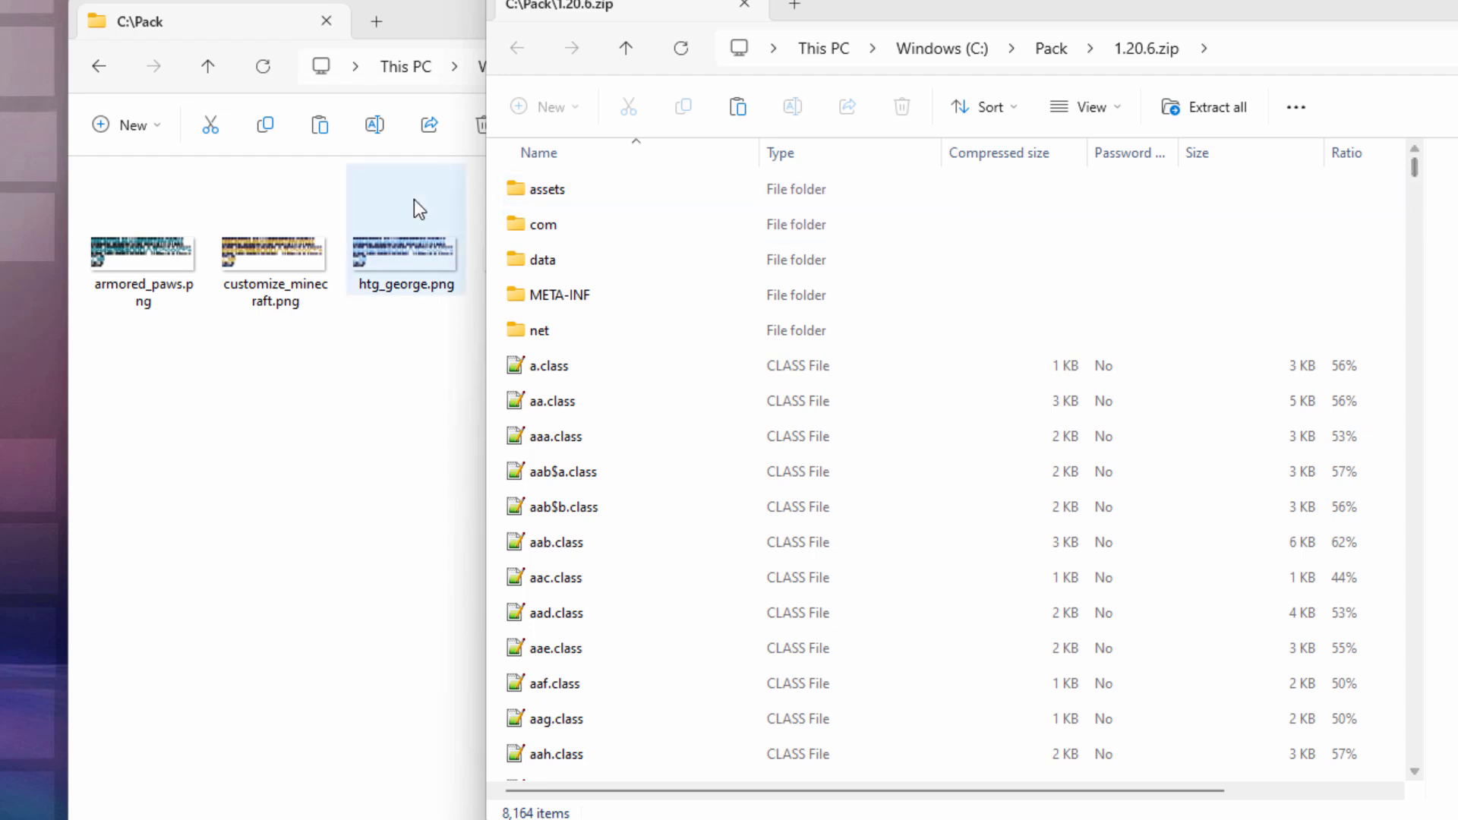
# Step: Browse into assets\minecraft\textures\gui\title inside the archive
pyautogui.doubleClick(514, 189)
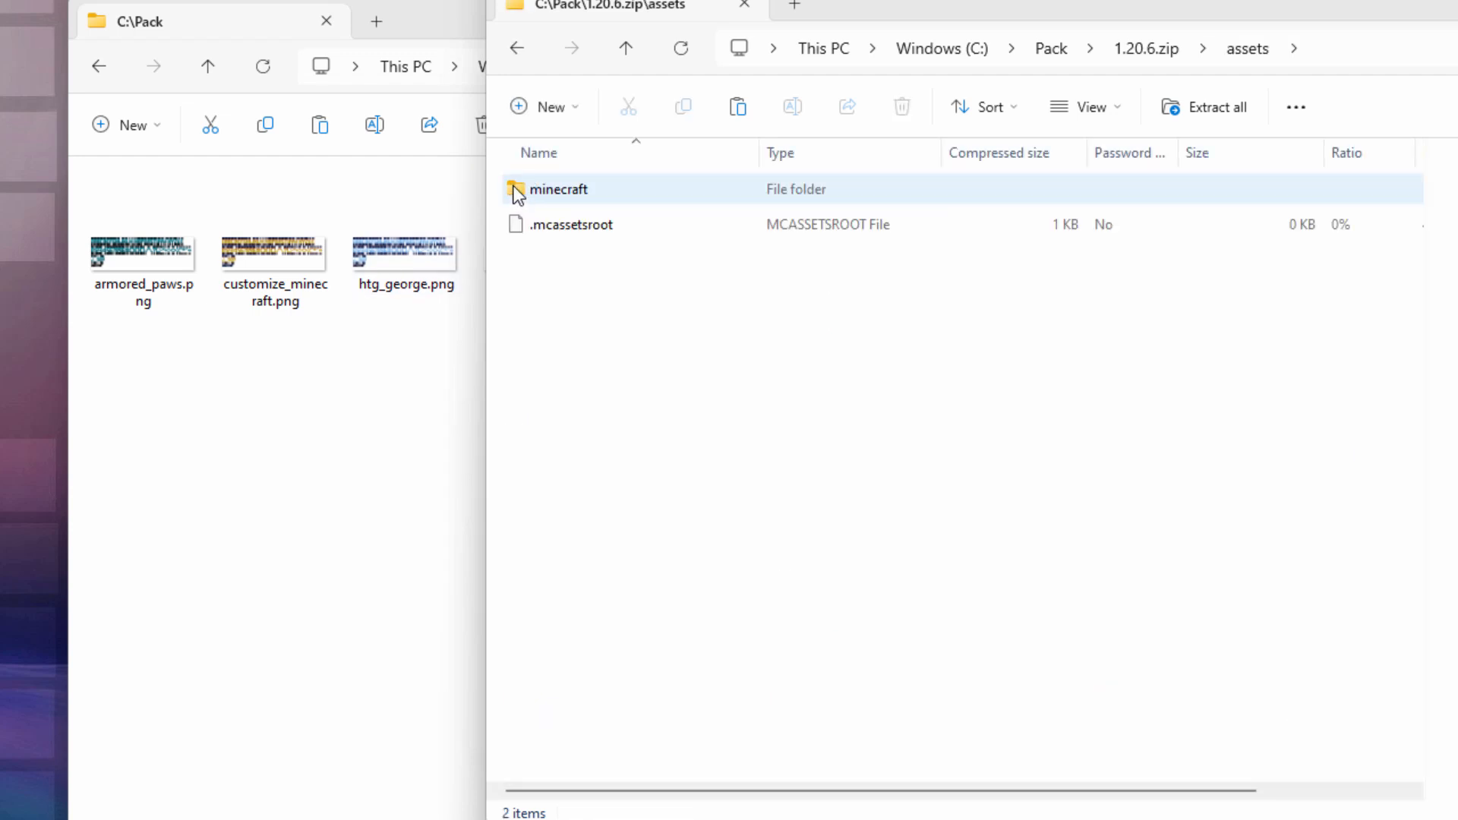
pyautogui.doubleClick(516, 189)
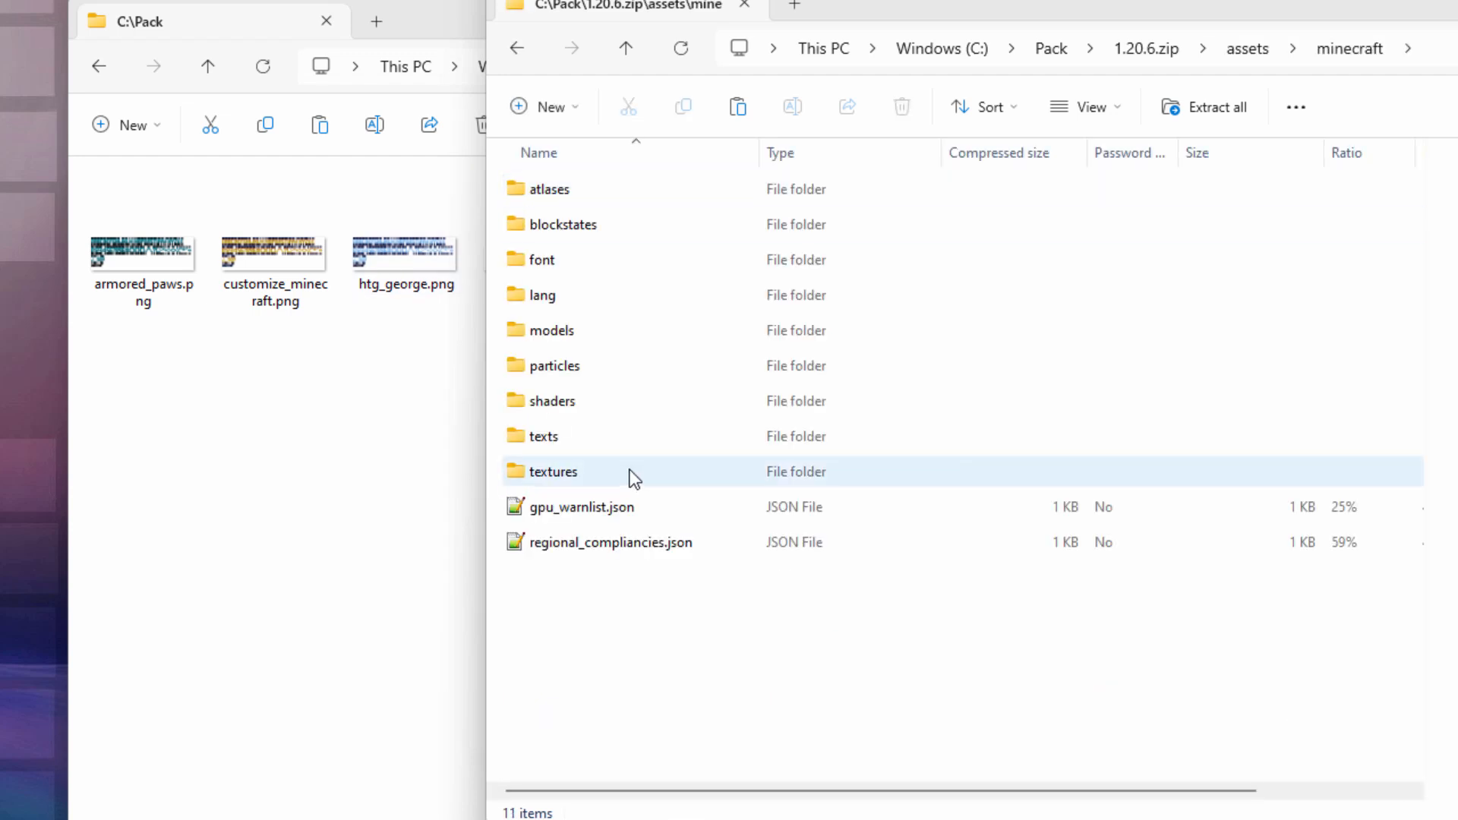
pyautogui.doubleClick(521, 476)
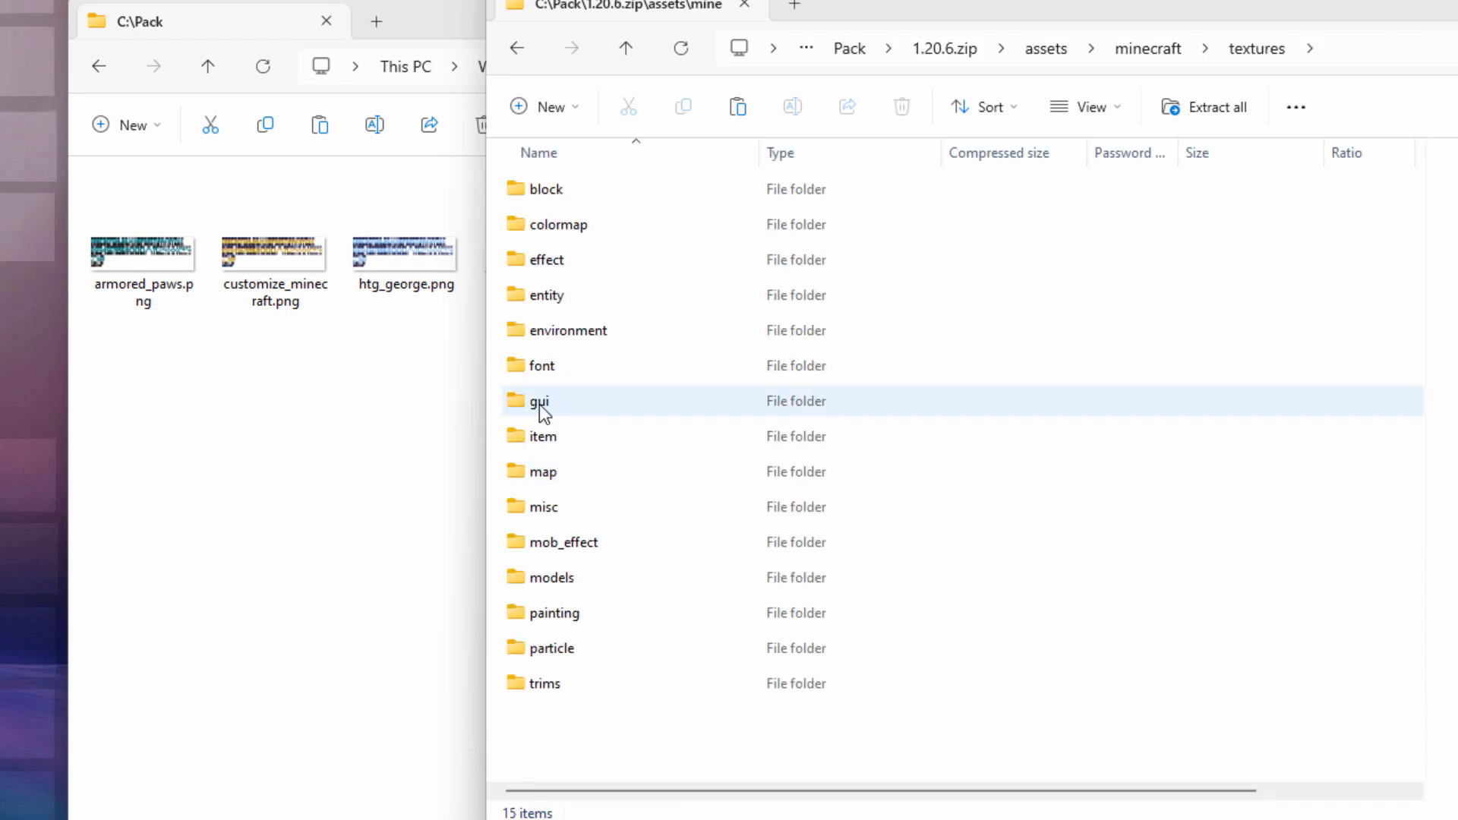
pyautogui.doubleClick(539, 402)
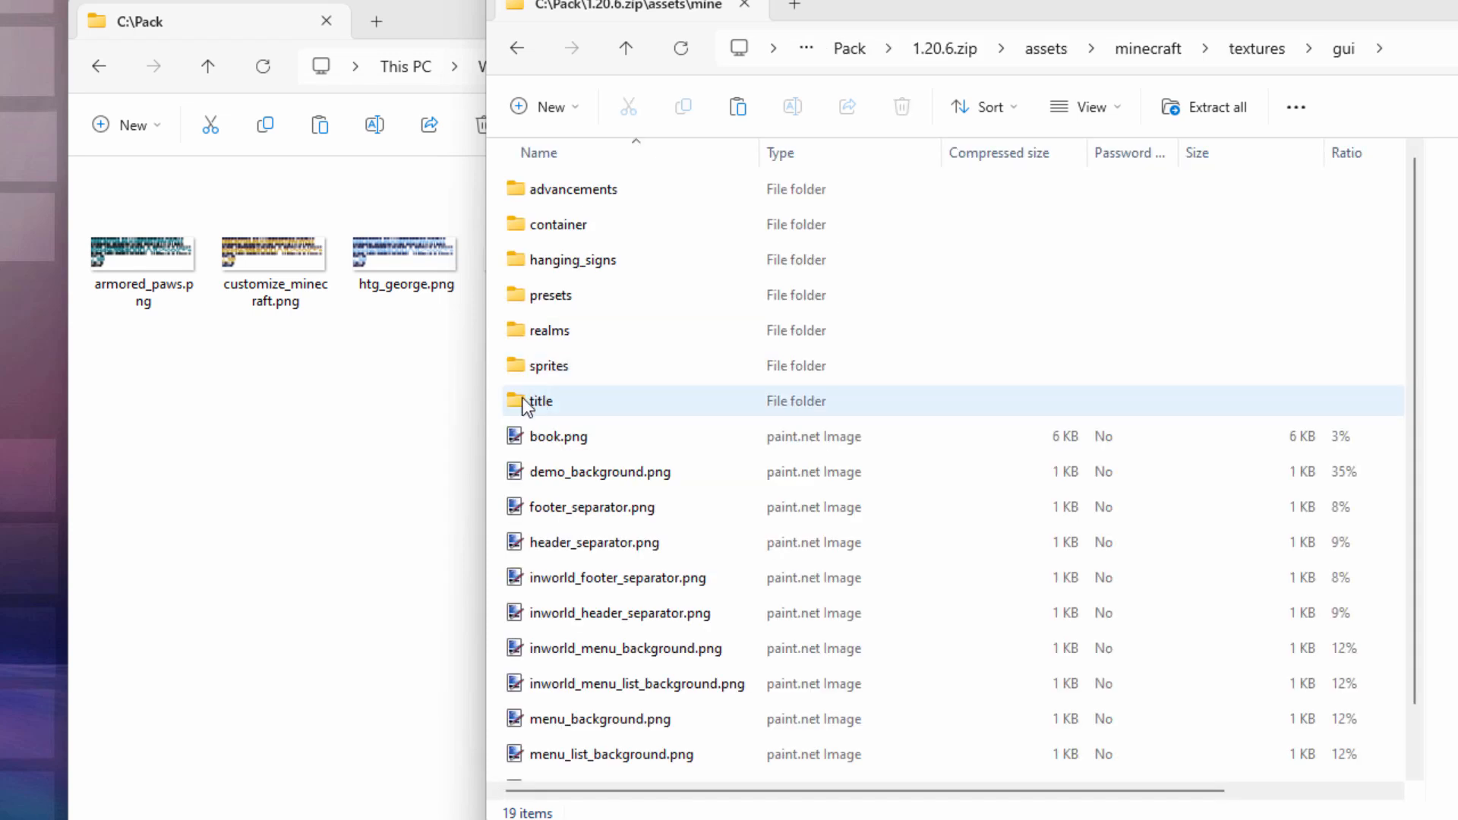
pyautogui.doubleClick(524, 403)
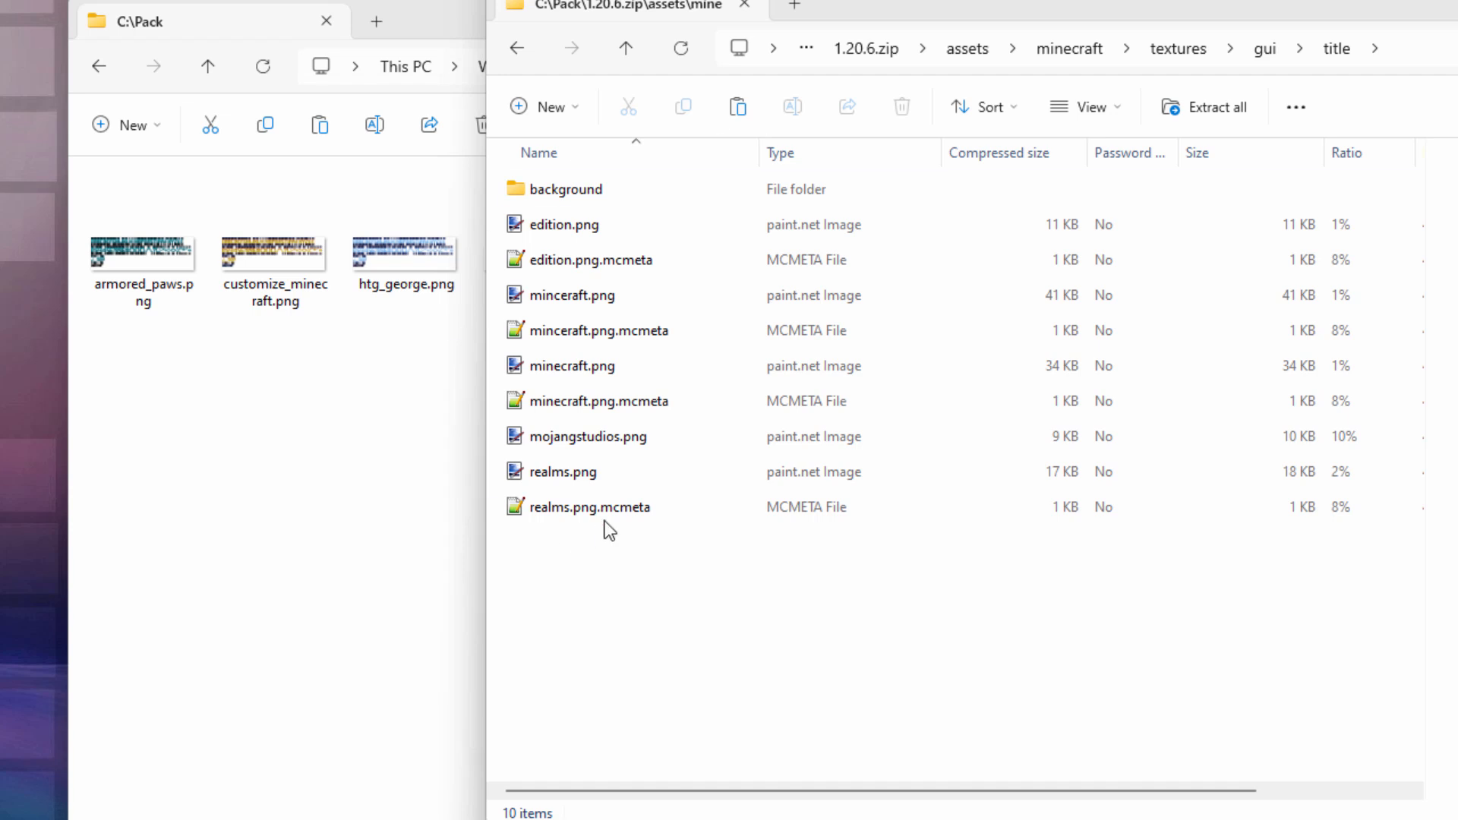
# Step: Copy edition.png from the archive's title folder into the Pack folder
pyautogui.moveTo(965, 17); pyautogui.dragTo(1240, 37)
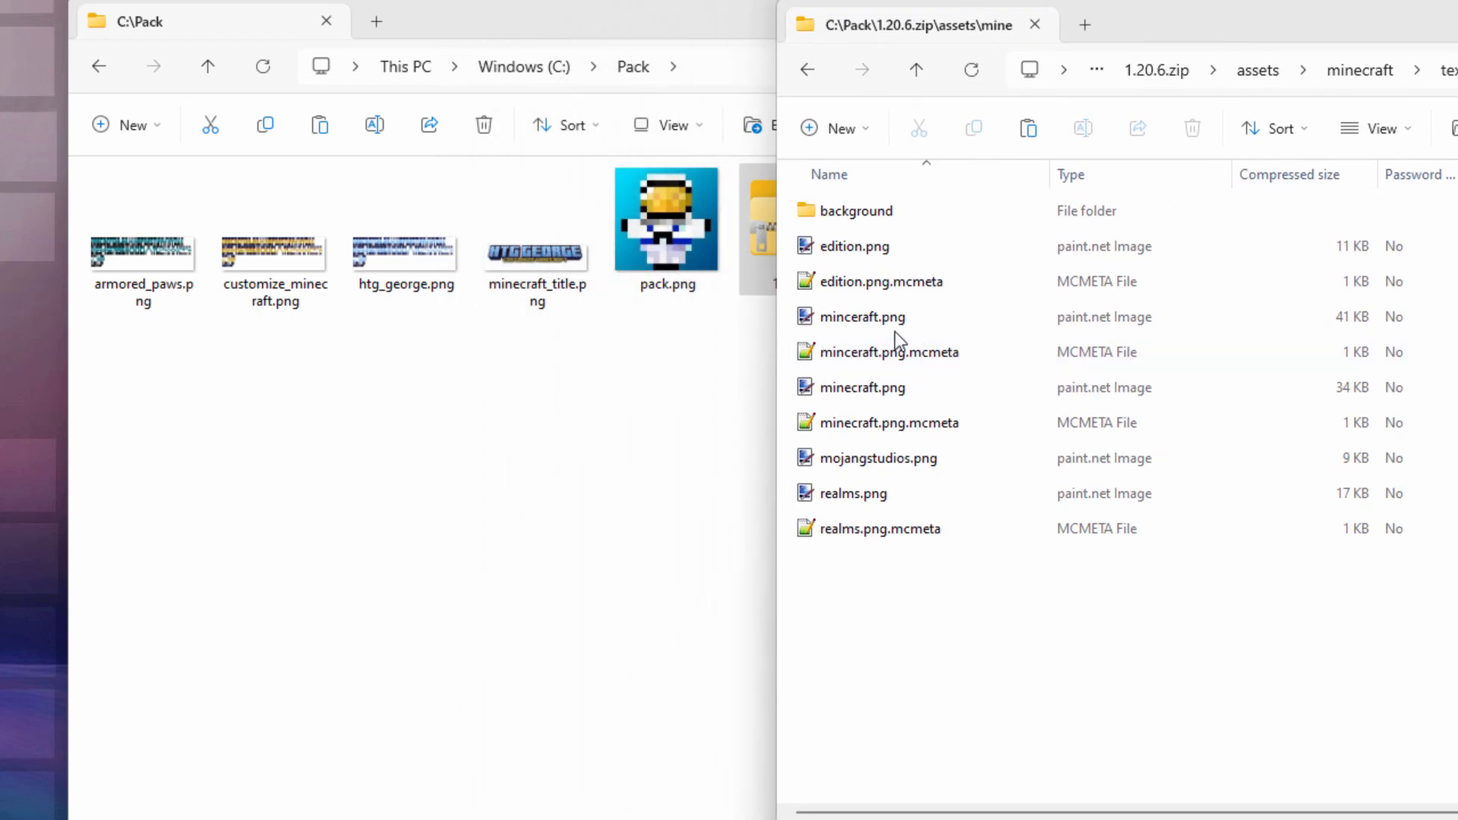
pyautogui.click(855, 319)
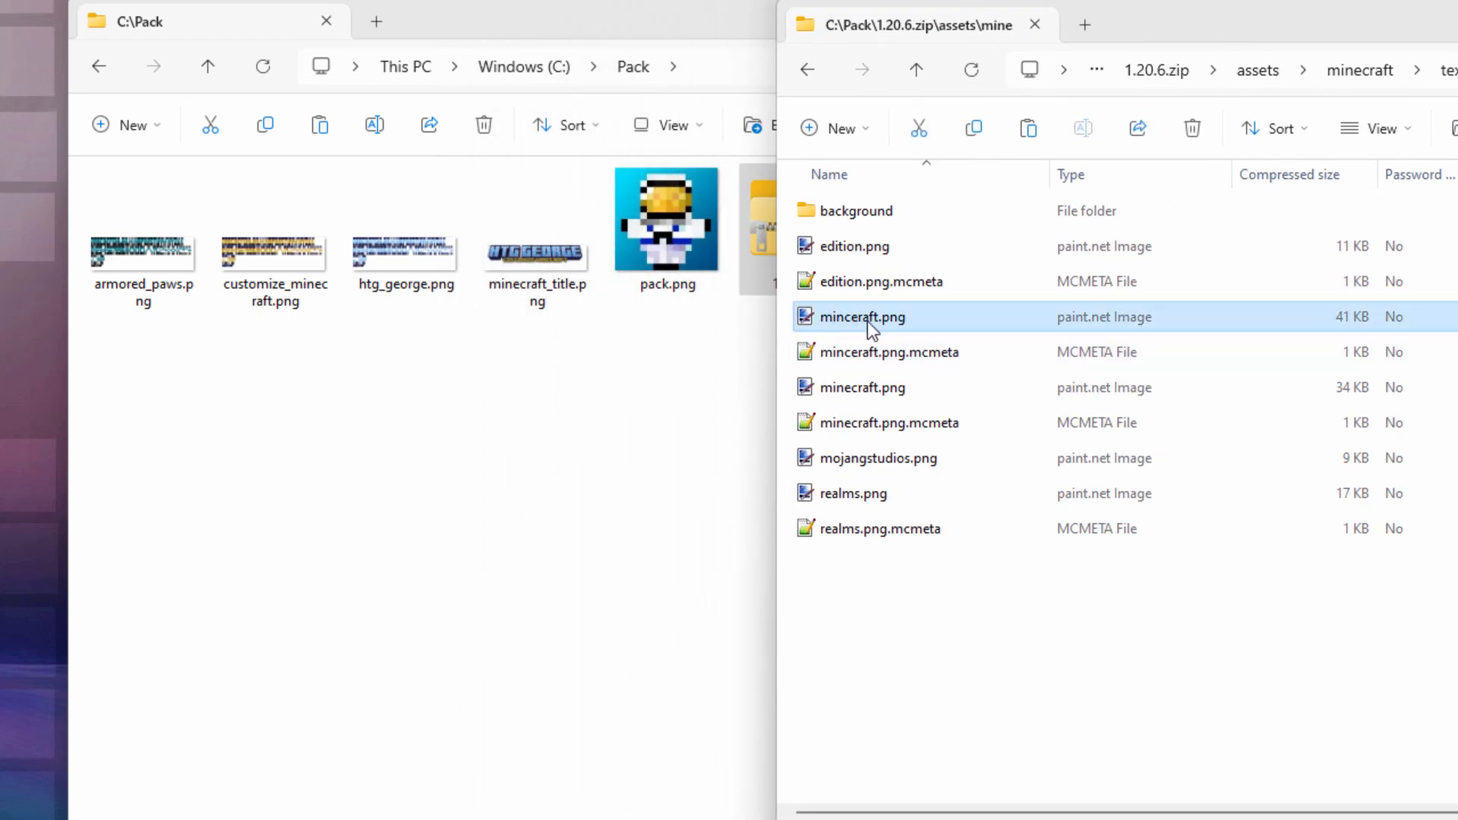
pyautogui.click(834, 252)
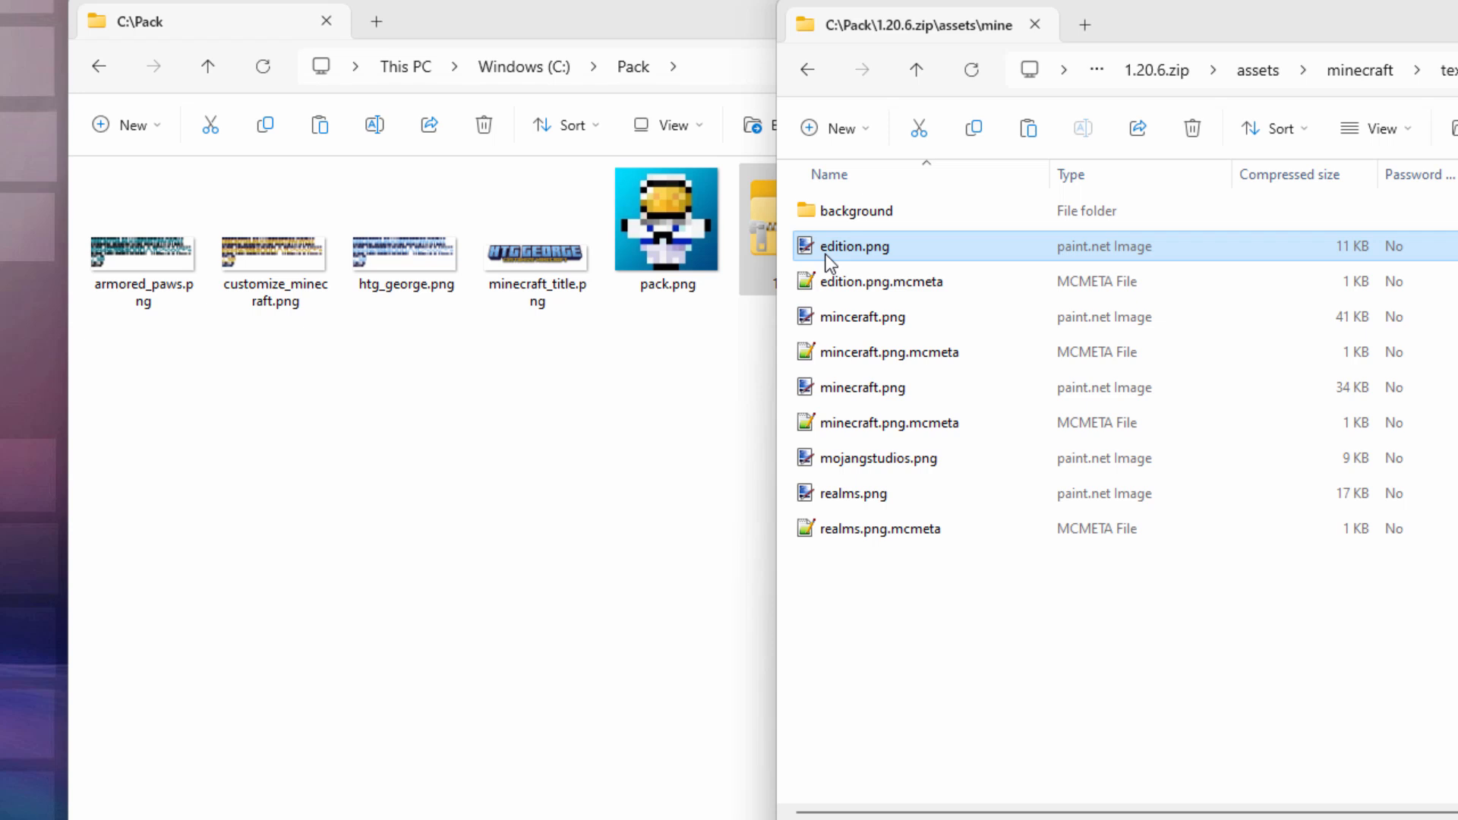
pyautogui.moveTo(827, 256); pyautogui.dragTo(342, 495, button='right')
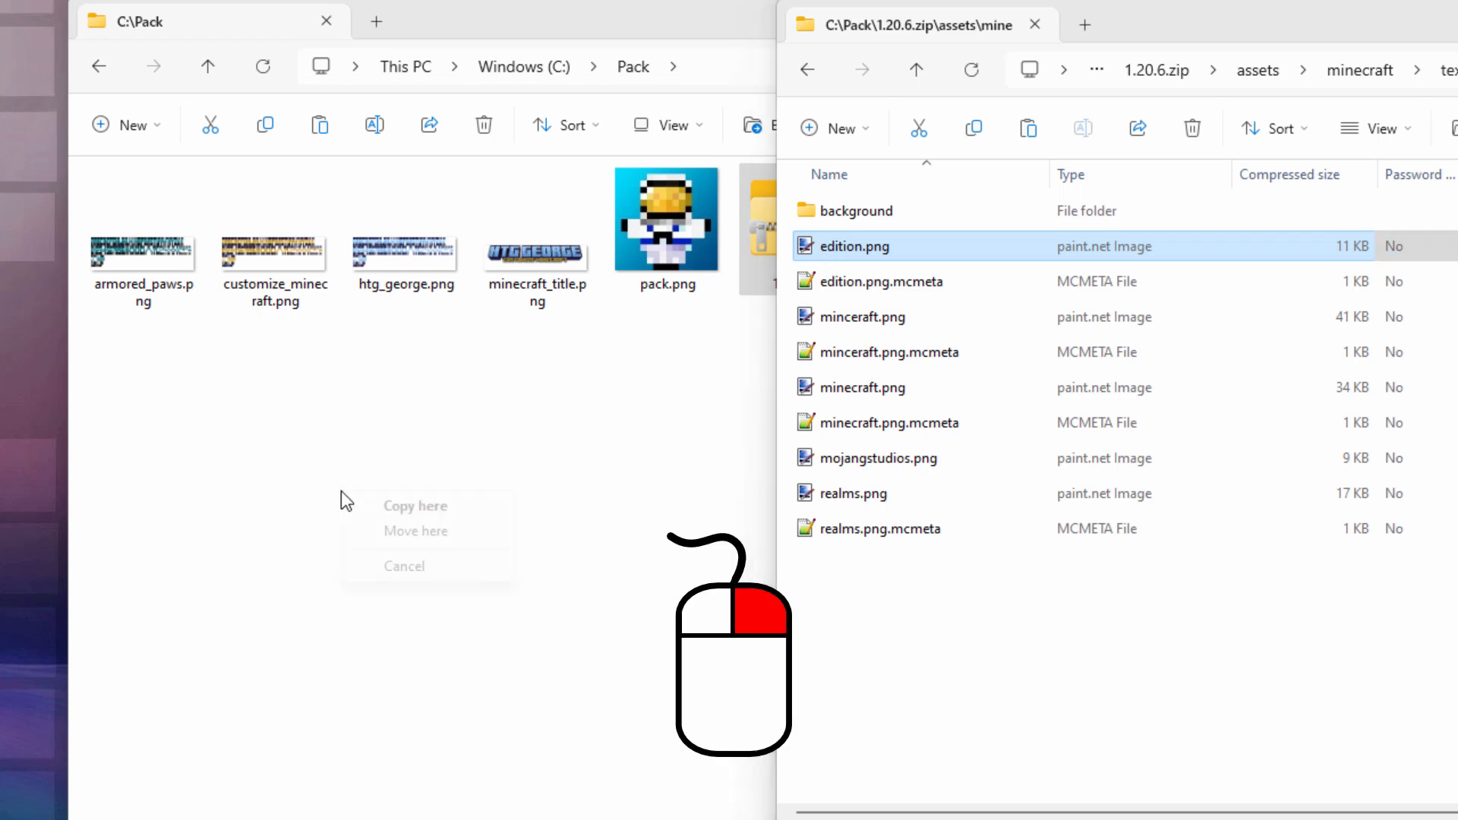
pyautogui.click(383, 507)
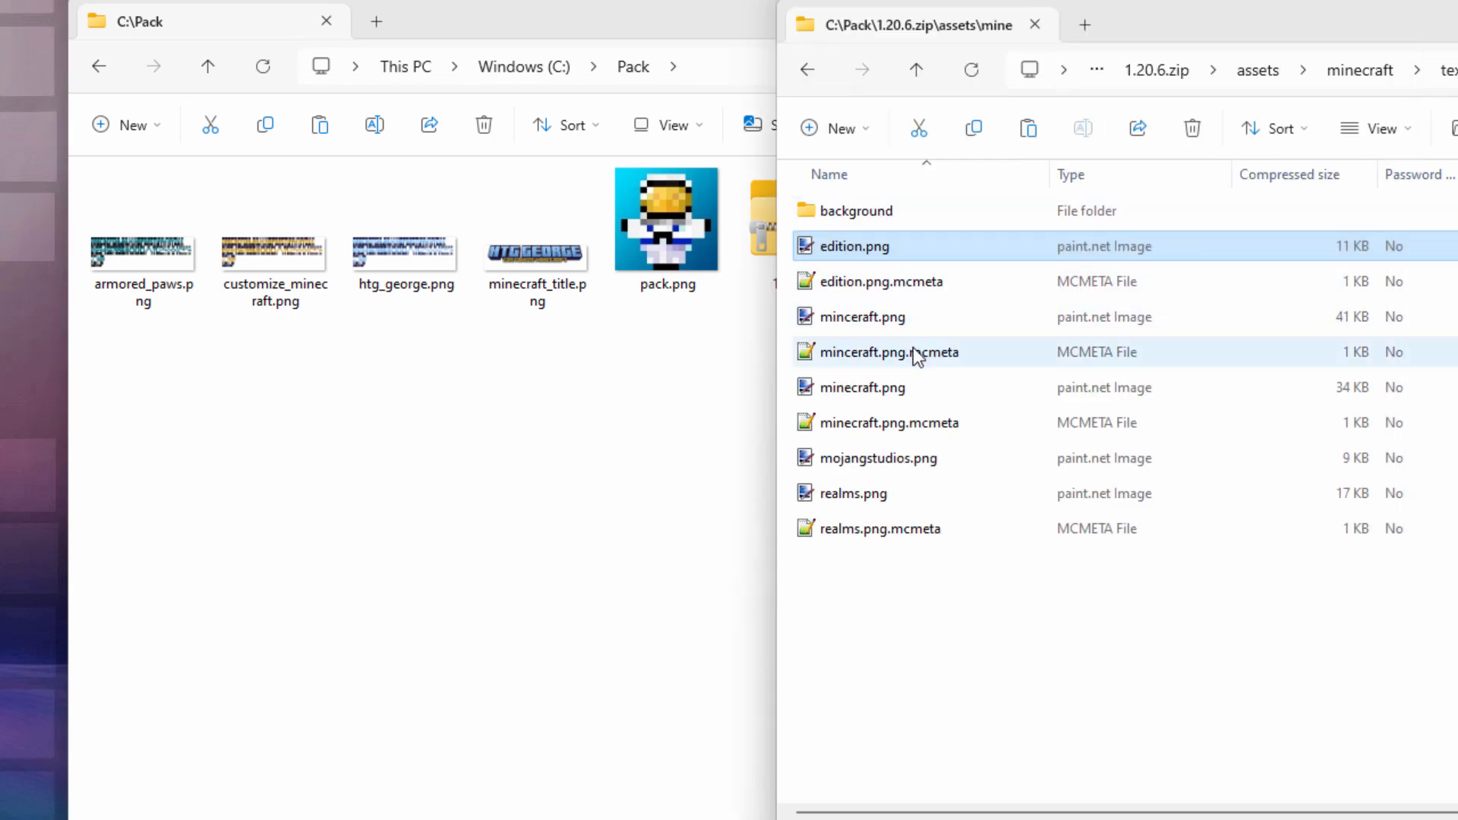
# Step: Copy minecraft.png from the archive into the Pack folder too
pyautogui.click(873, 319)
pyautogui.moveTo(865, 387); pyautogui.dragTo(393, 490, button='right')
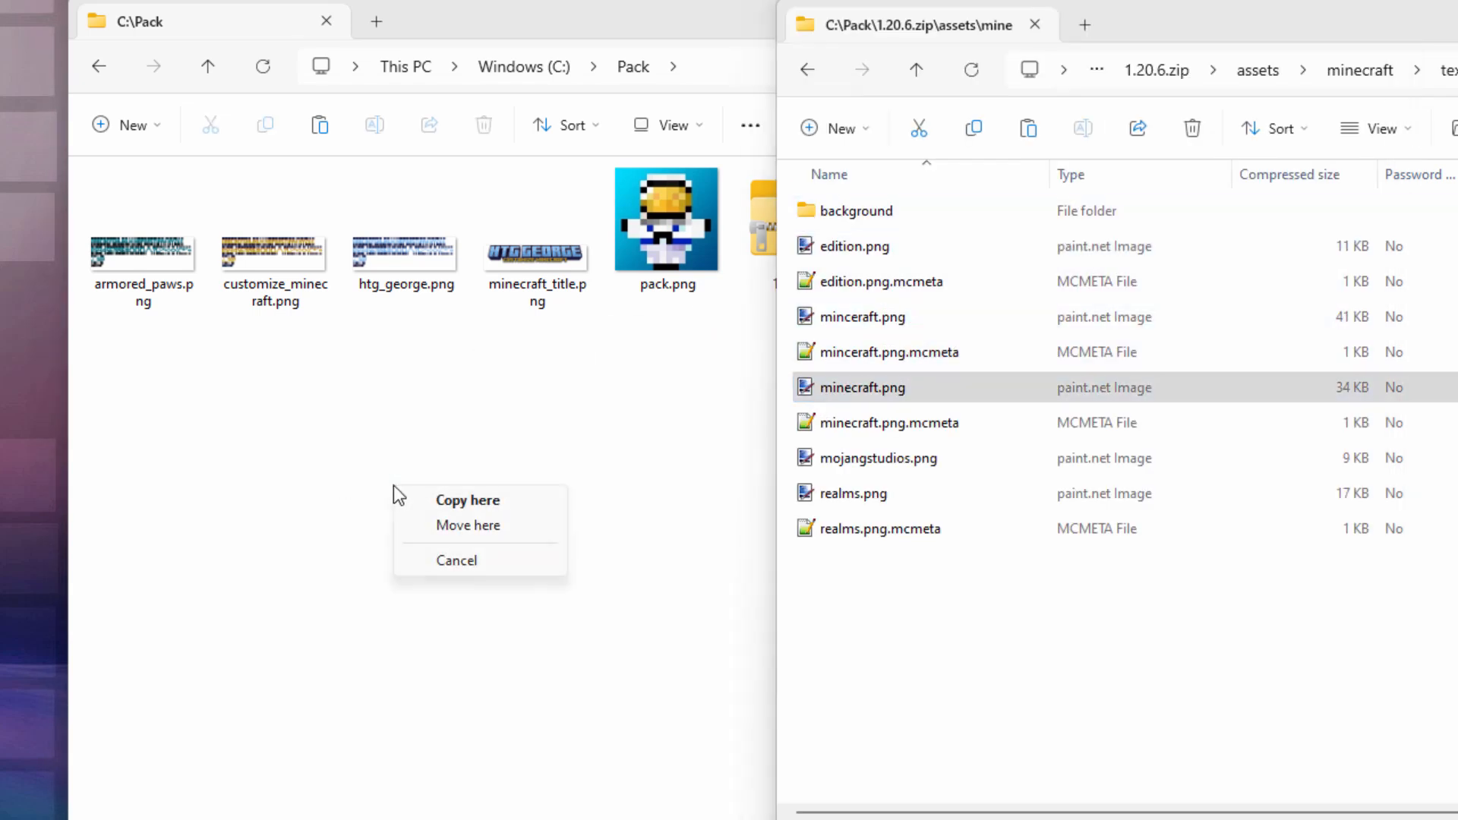
pyautogui.click(440, 503)
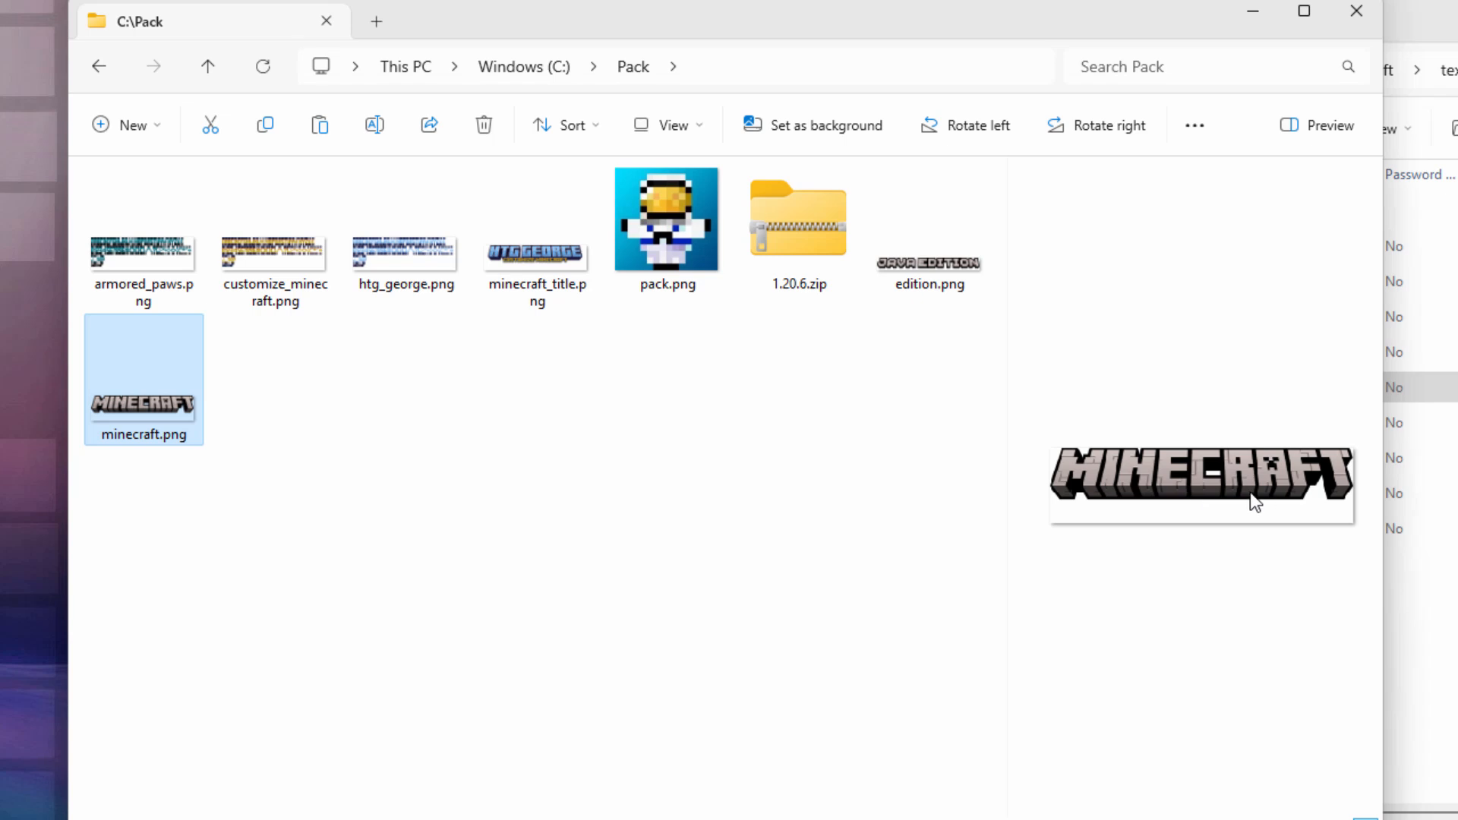
pyautogui.click(637, 497)
pyautogui.moveTo(1093, 29); pyautogui.dragTo(1098, 91)
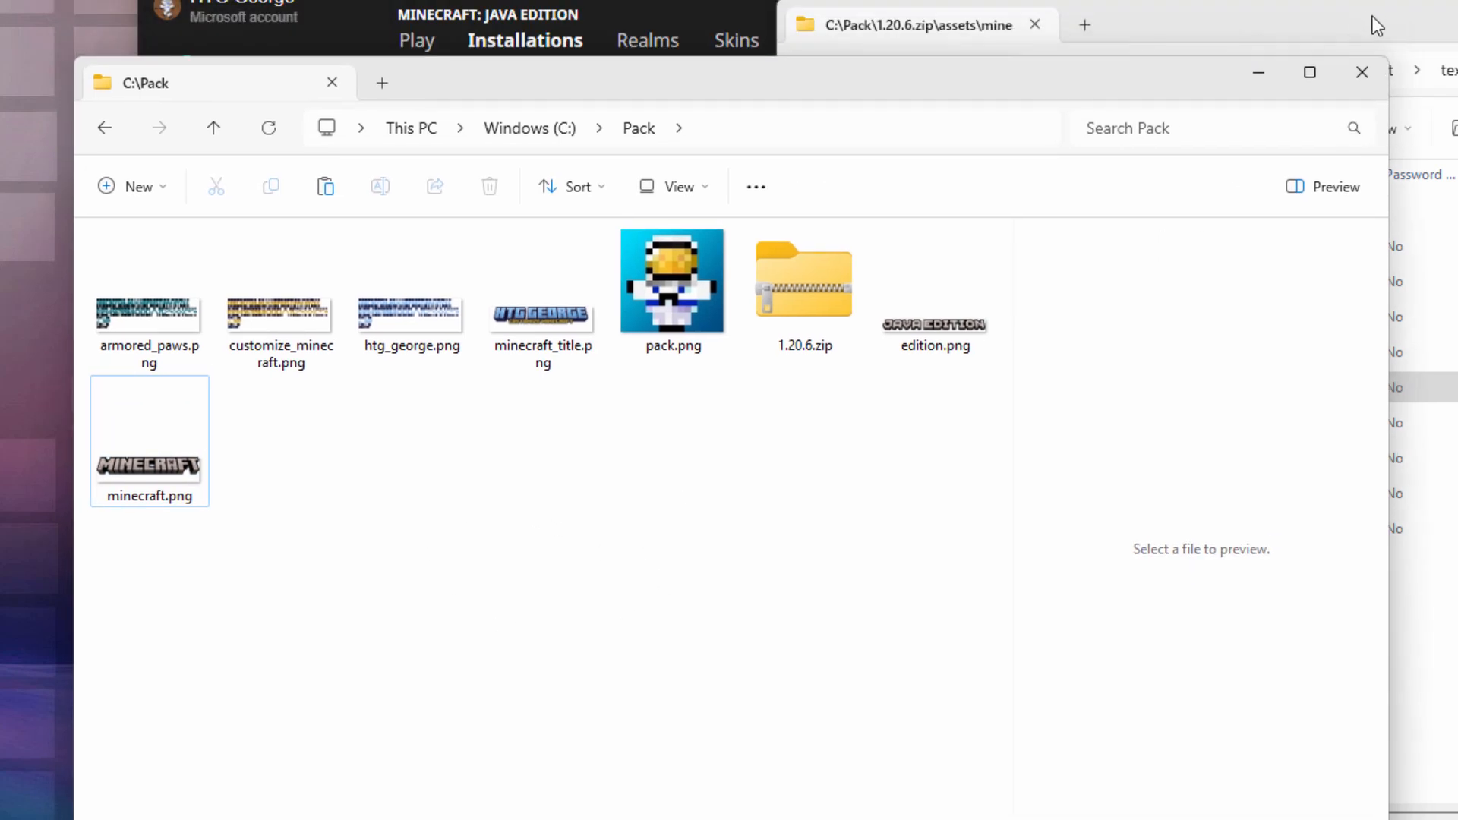
# Step: Create a new folder named assets in the Pack folder and open it
pyautogui.moveTo(1377, 25); pyautogui.dragTo(782, 37)
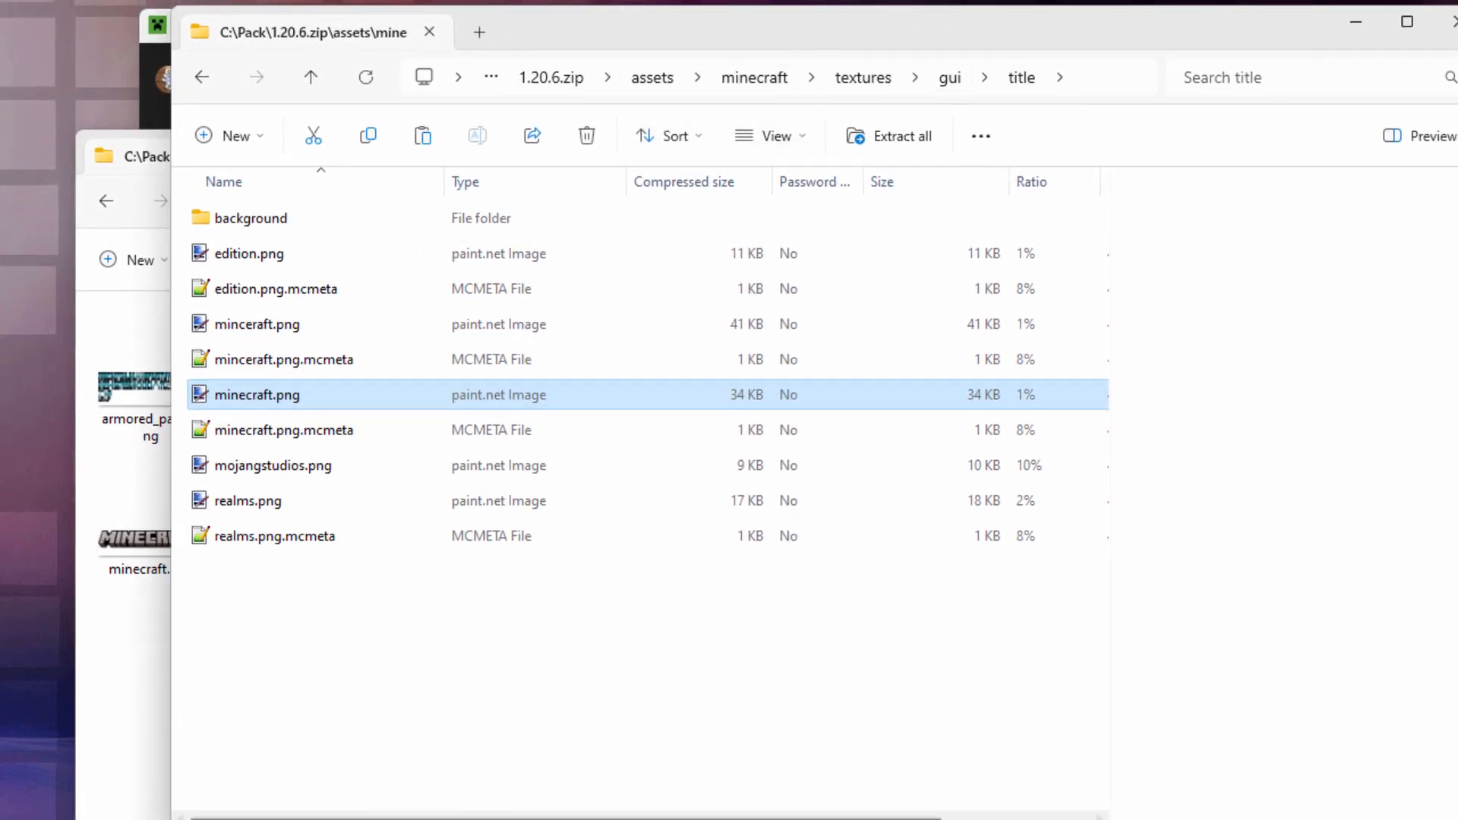
pyautogui.hotkey('alt', 'Tab')
pyautogui.moveTo(784, 152)
pyautogui.mouseDown()
pyautogui.moveTo(778, 193)
pyautogui.moveTo(767, 140)
pyautogui.mouseUp()
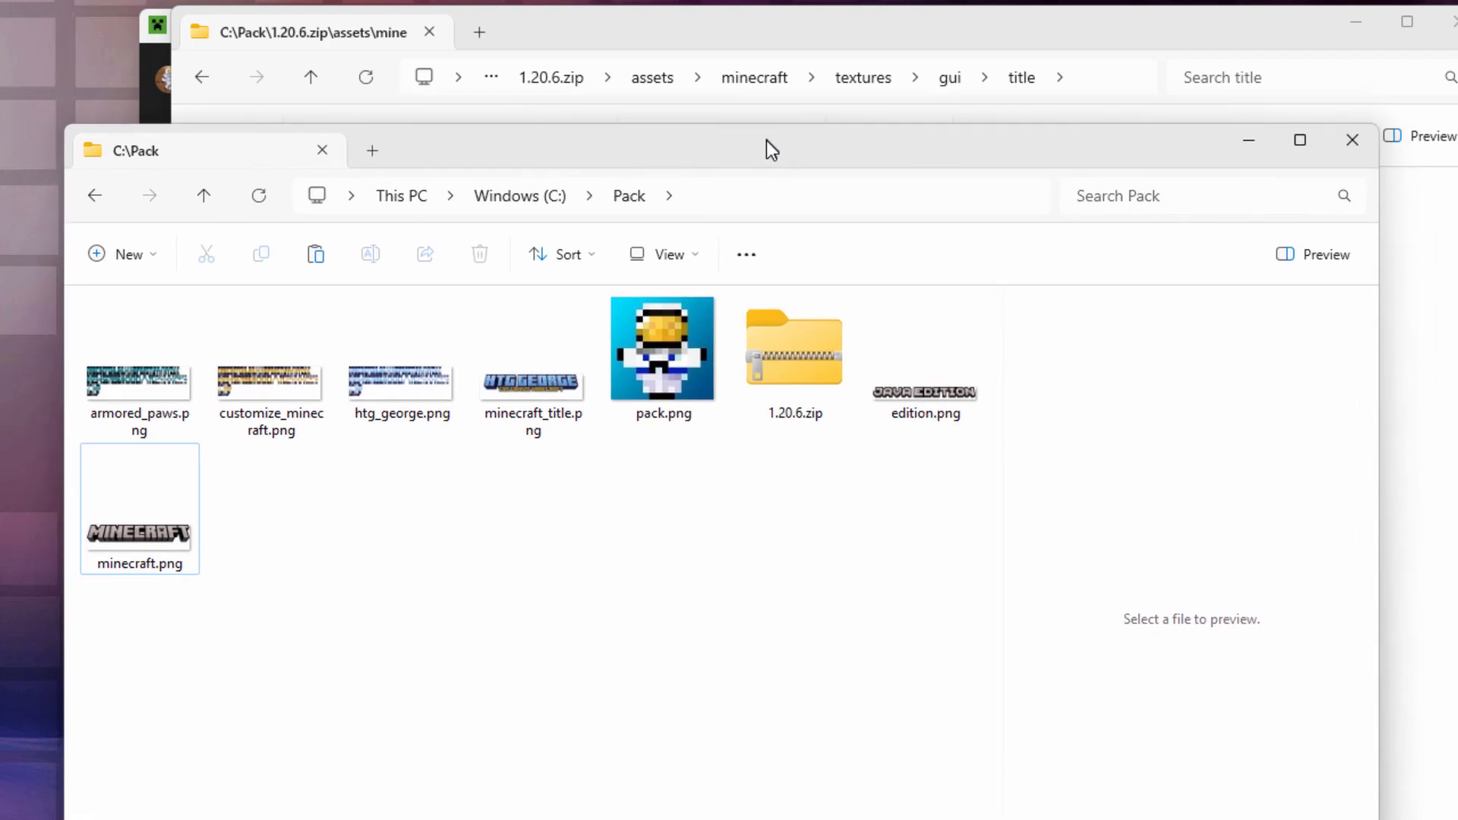
pyautogui.click(135, 258)
pyautogui.click(168, 310)
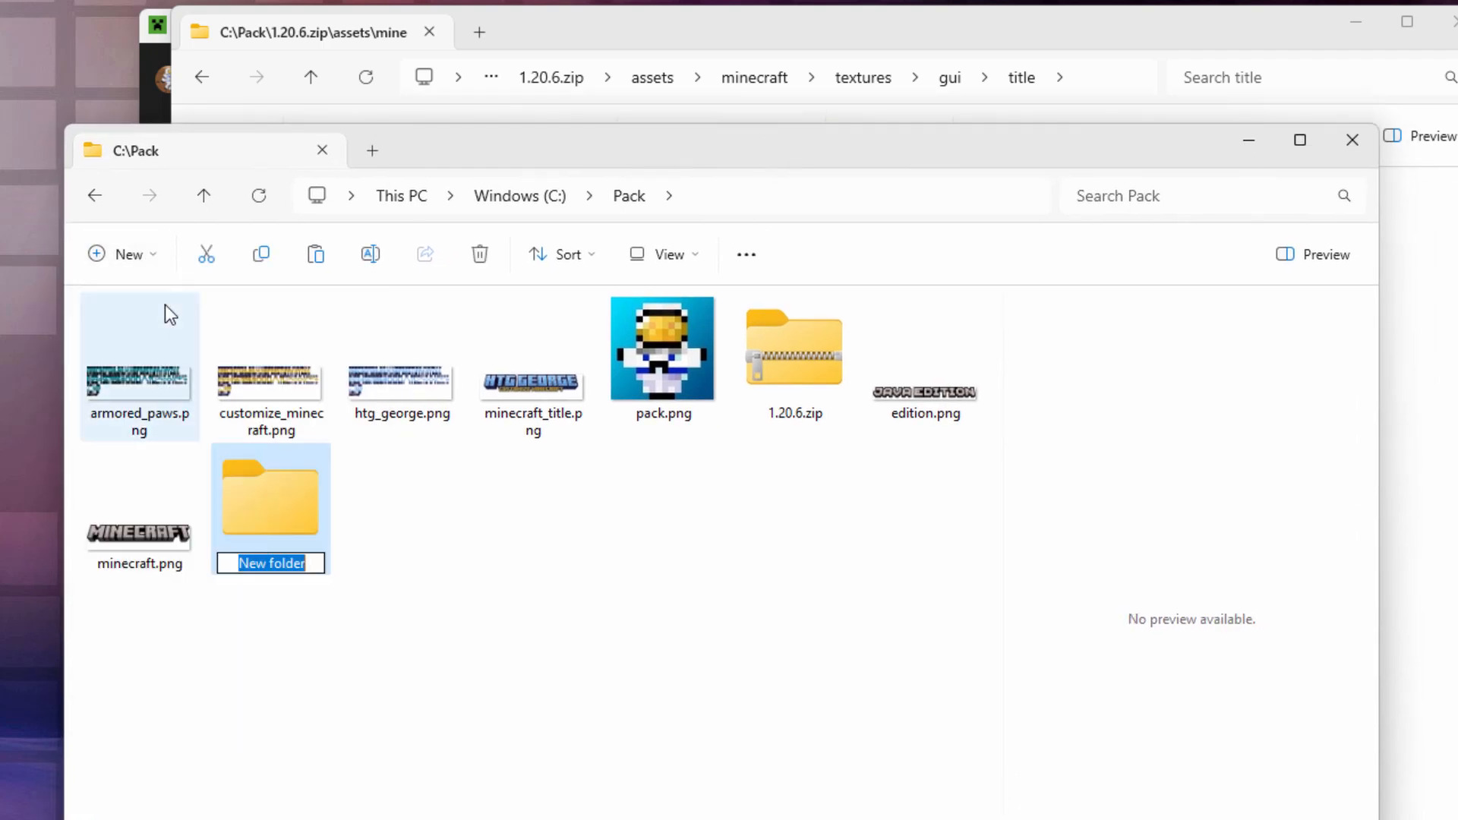
pyautogui.write('assets')
pyautogui.press('Return')
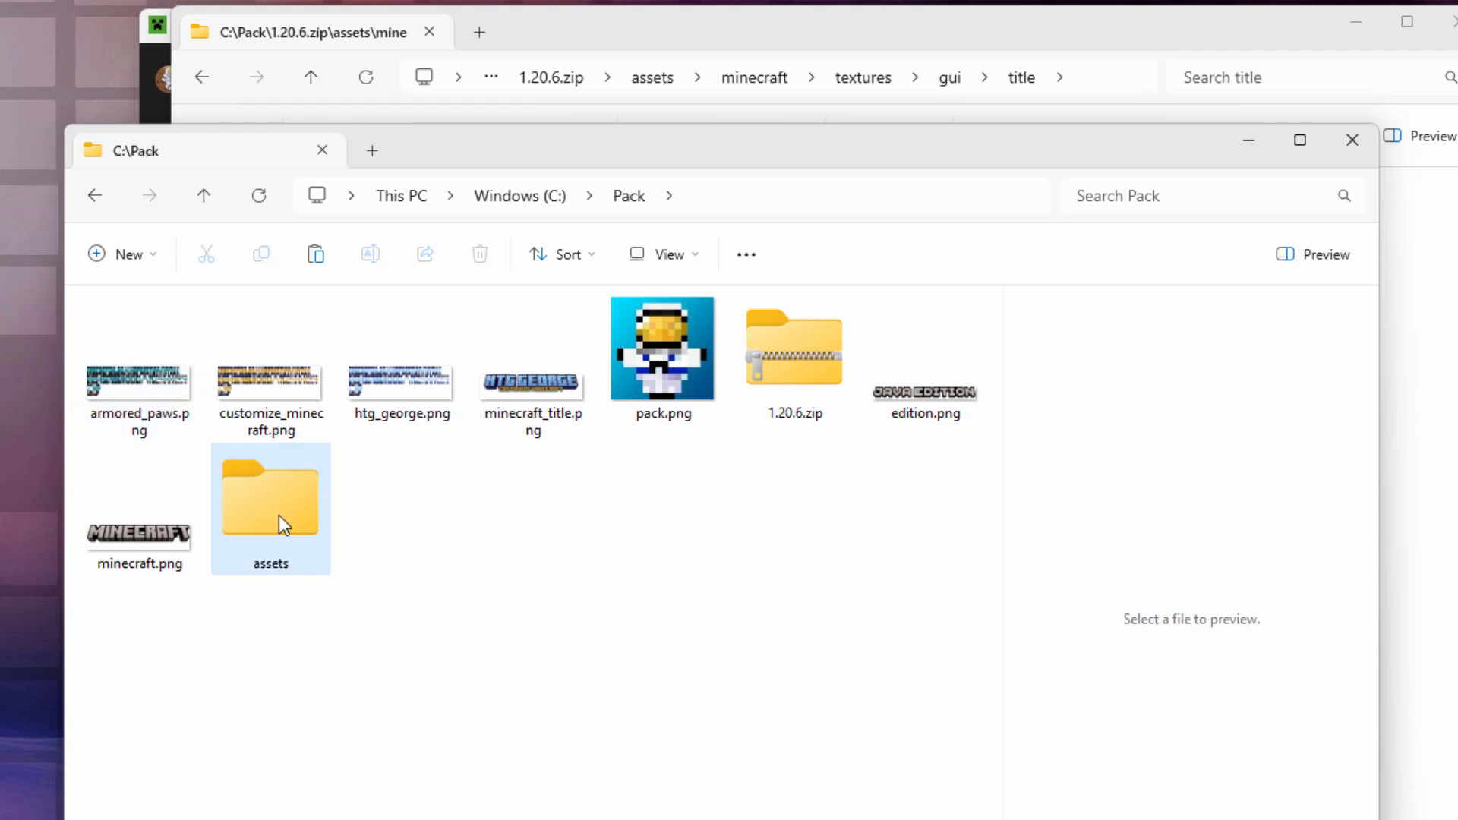
pyautogui.doubleClick(278, 513)
# Step: Create a minecraft folder inside assets and a textures folder inside minecraft
pyautogui.click(153, 254)
pyautogui.click(148, 304)
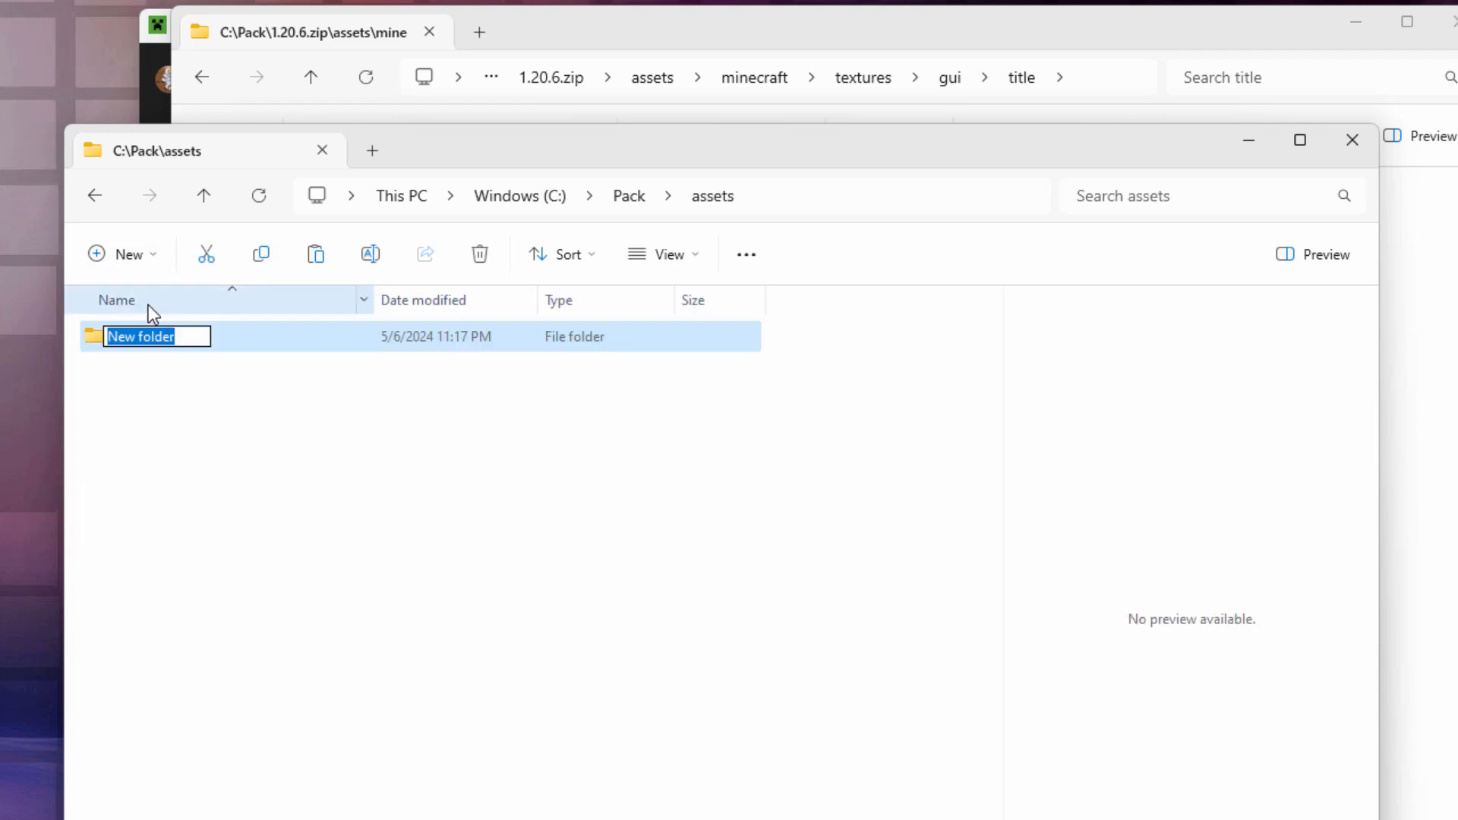
pyautogui.write('minecraft')
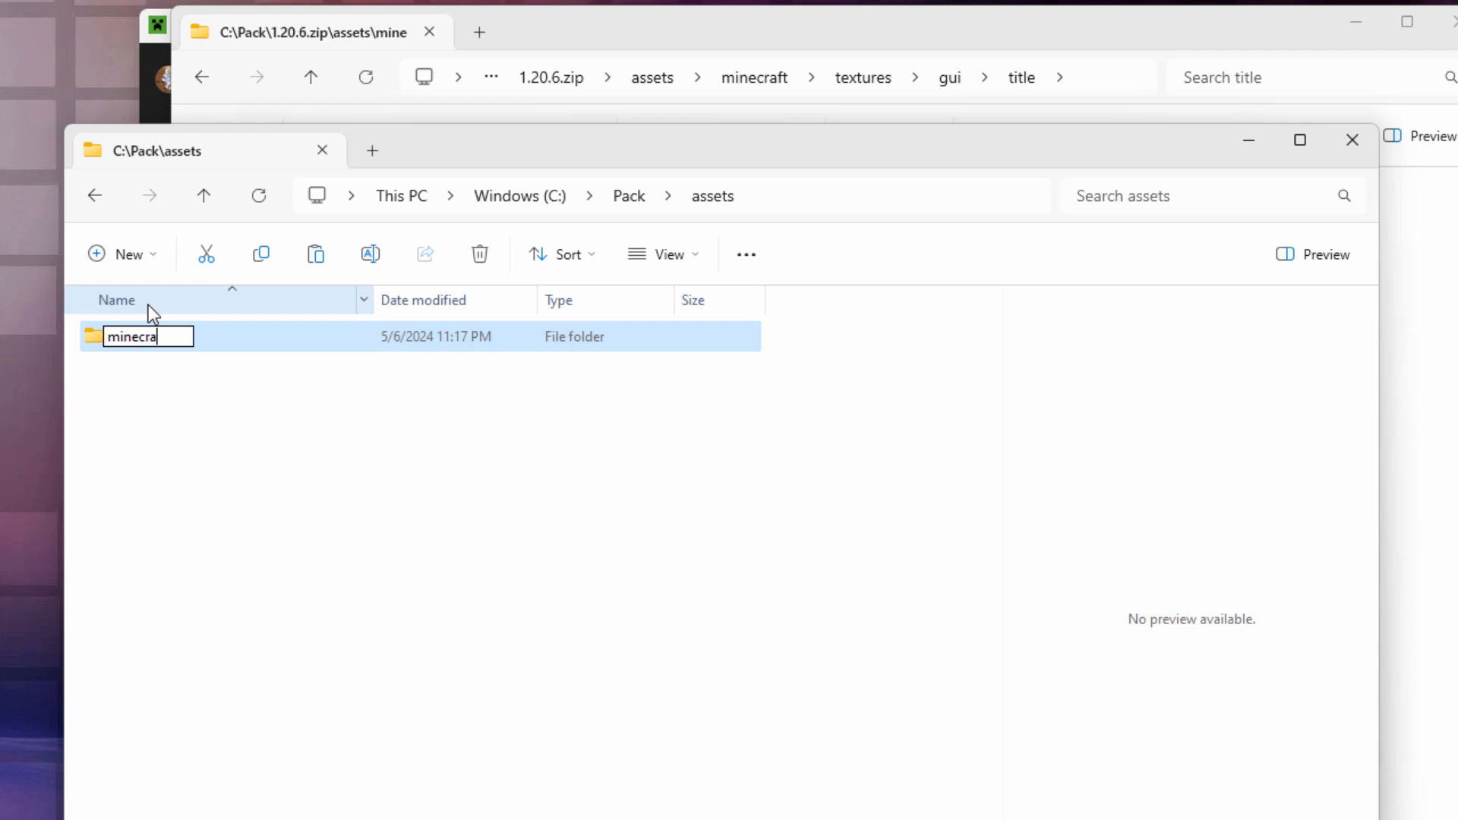
pyautogui.press('Return')
pyautogui.doubleClick(111, 336)
pyautogui.click(126, 254)
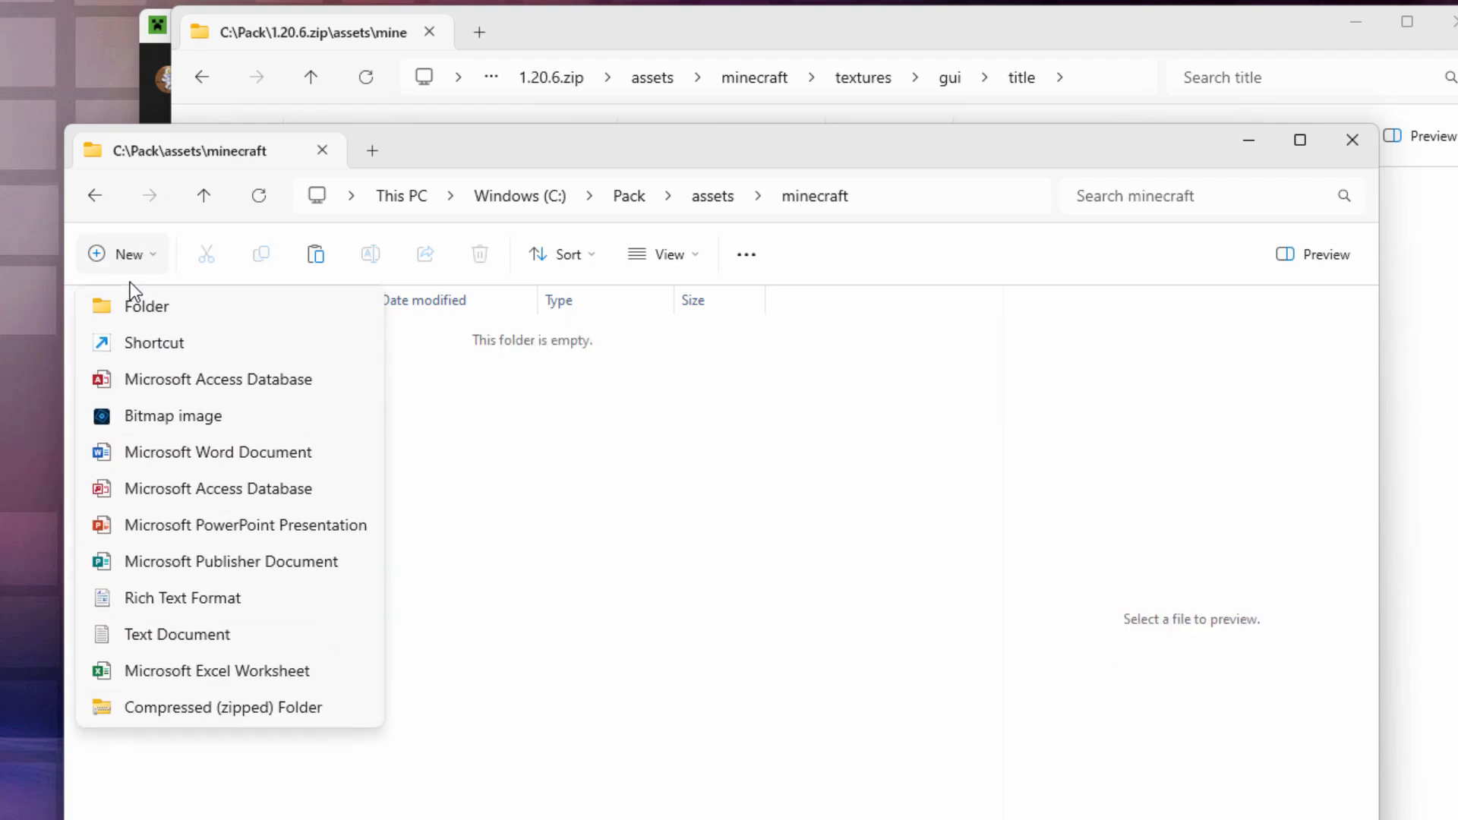
pyautogui.click(139, 304)
pyautogui.write('tex')
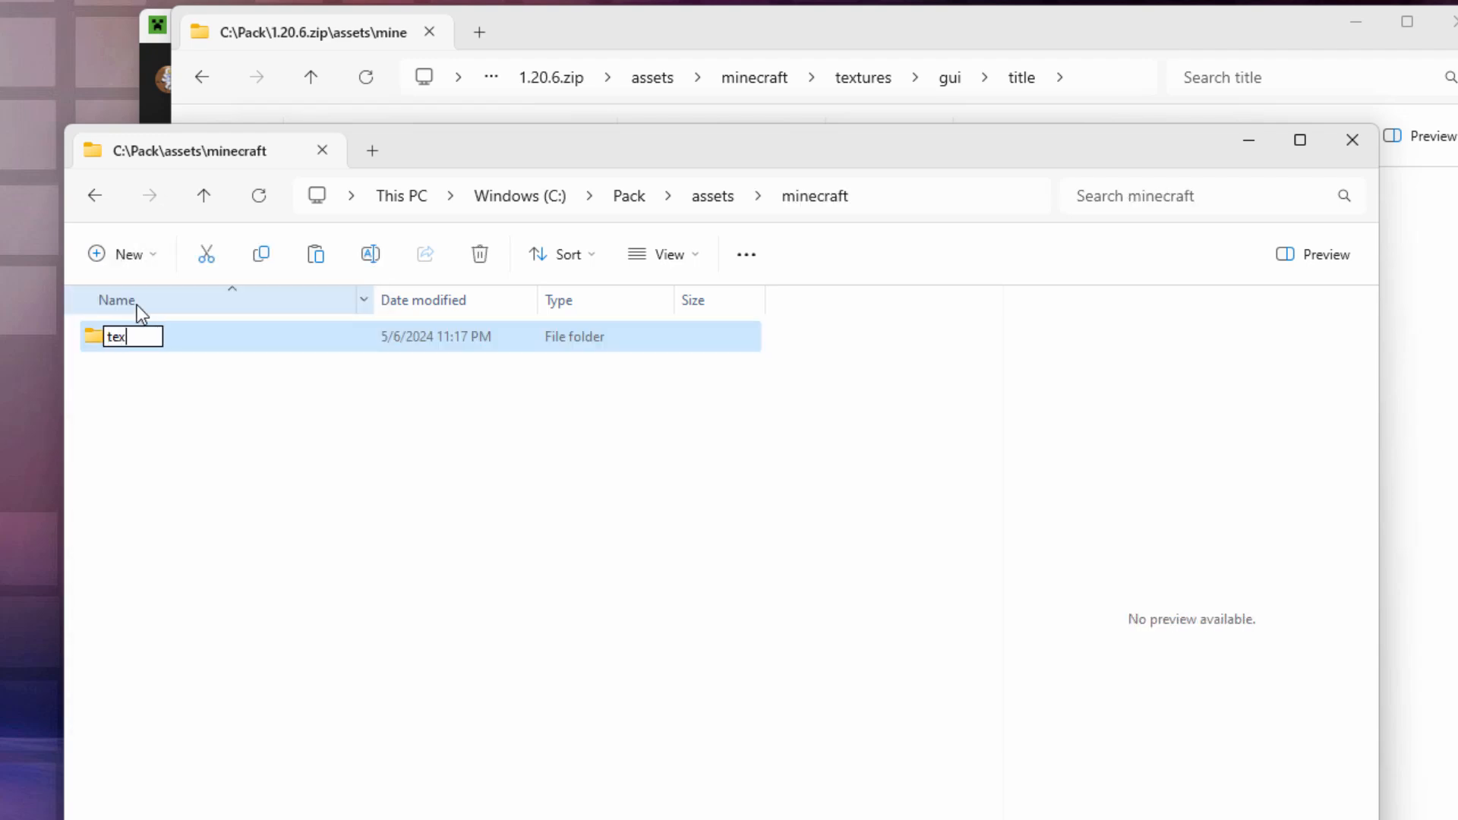
pyautogui.write('tures')
pyautogui.click(175, 395)
pyautogui.doubleClick(97, 335)
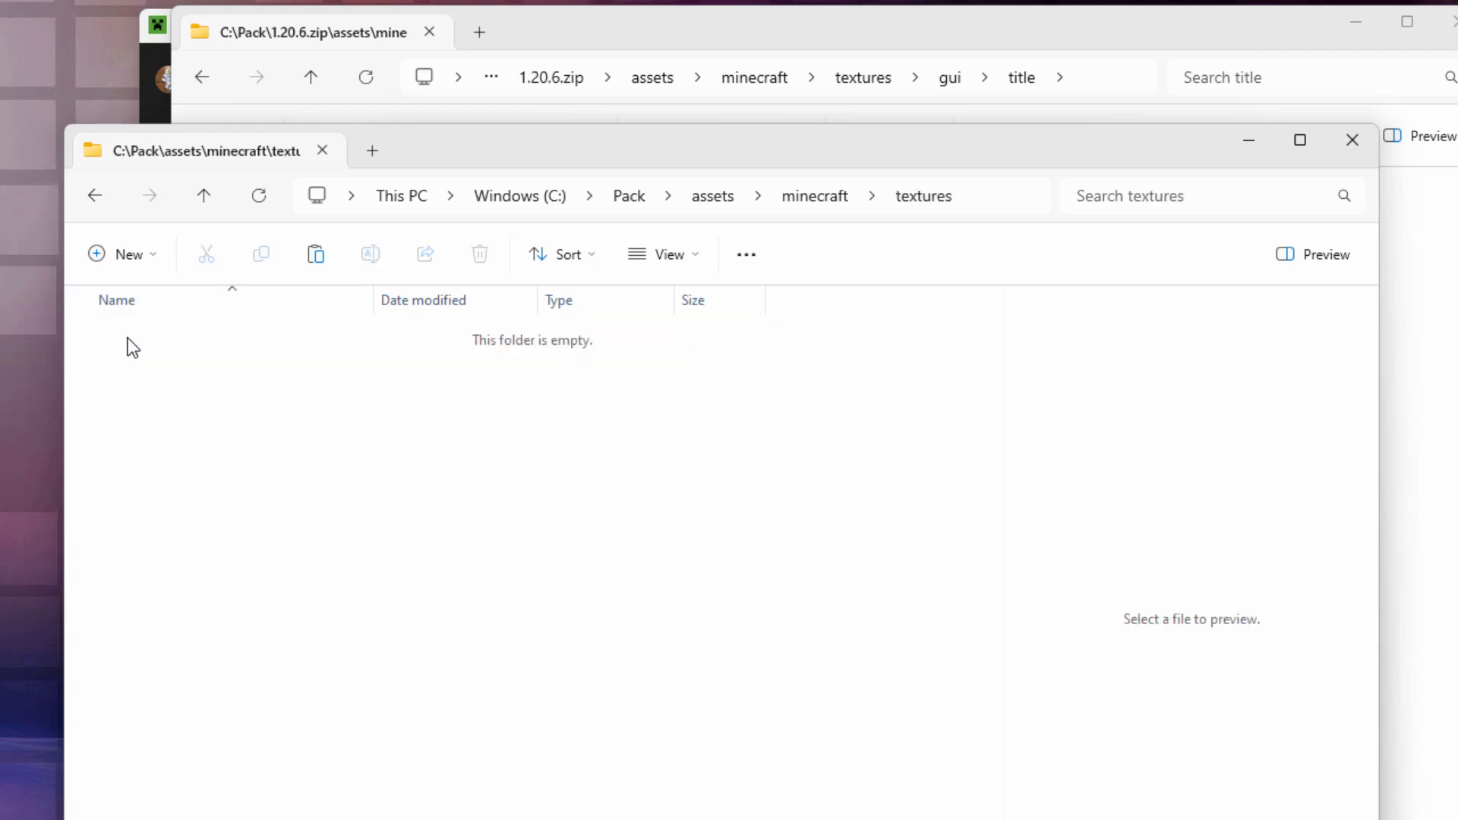
# Step: Add a gui folder inside textures and a title folder inside gui, then return to Pack
pyautogui.click(131, 262)
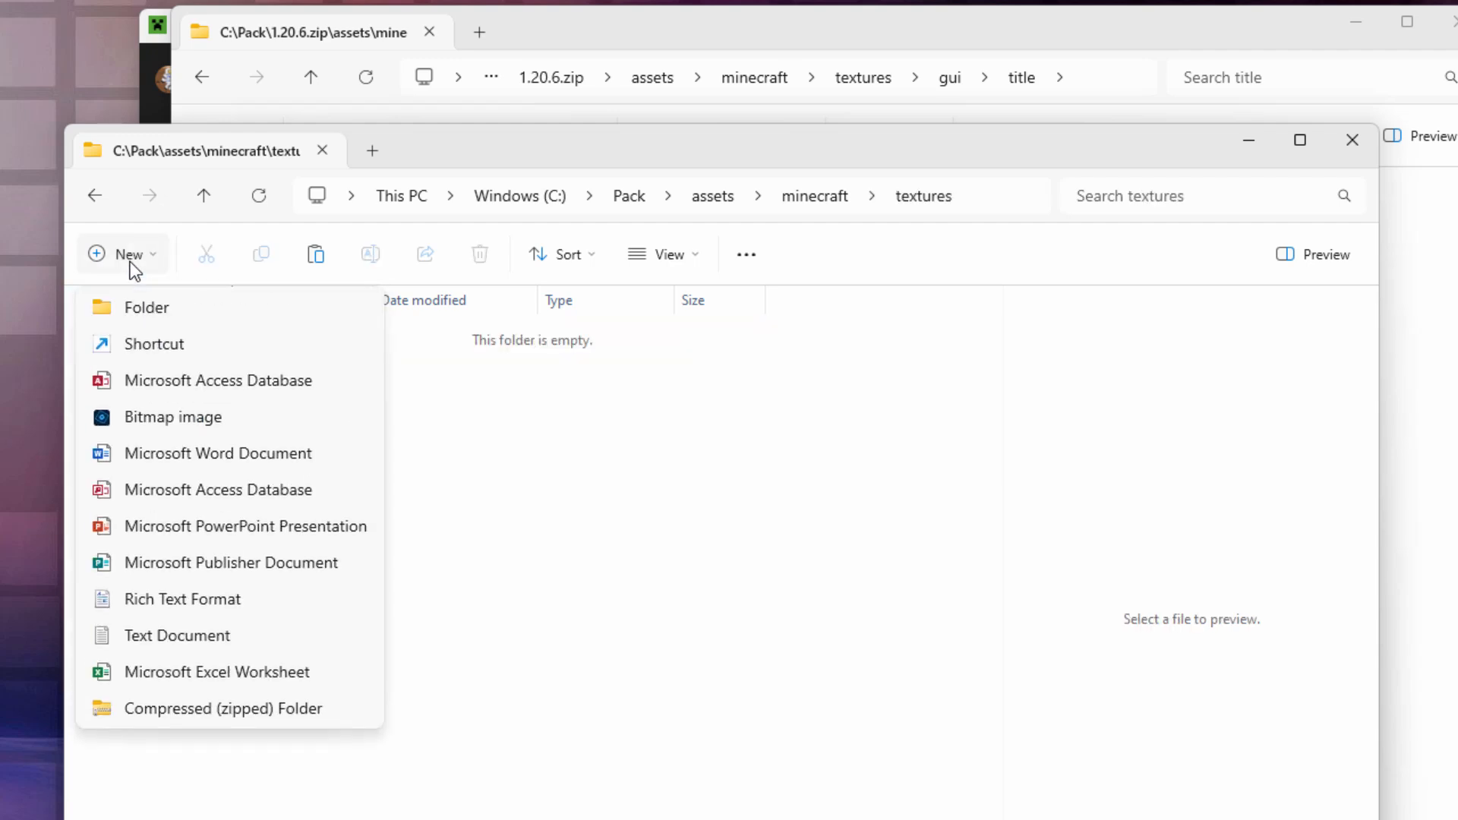
pyautogui.click(148, 305)
pyautogui.write('gui')
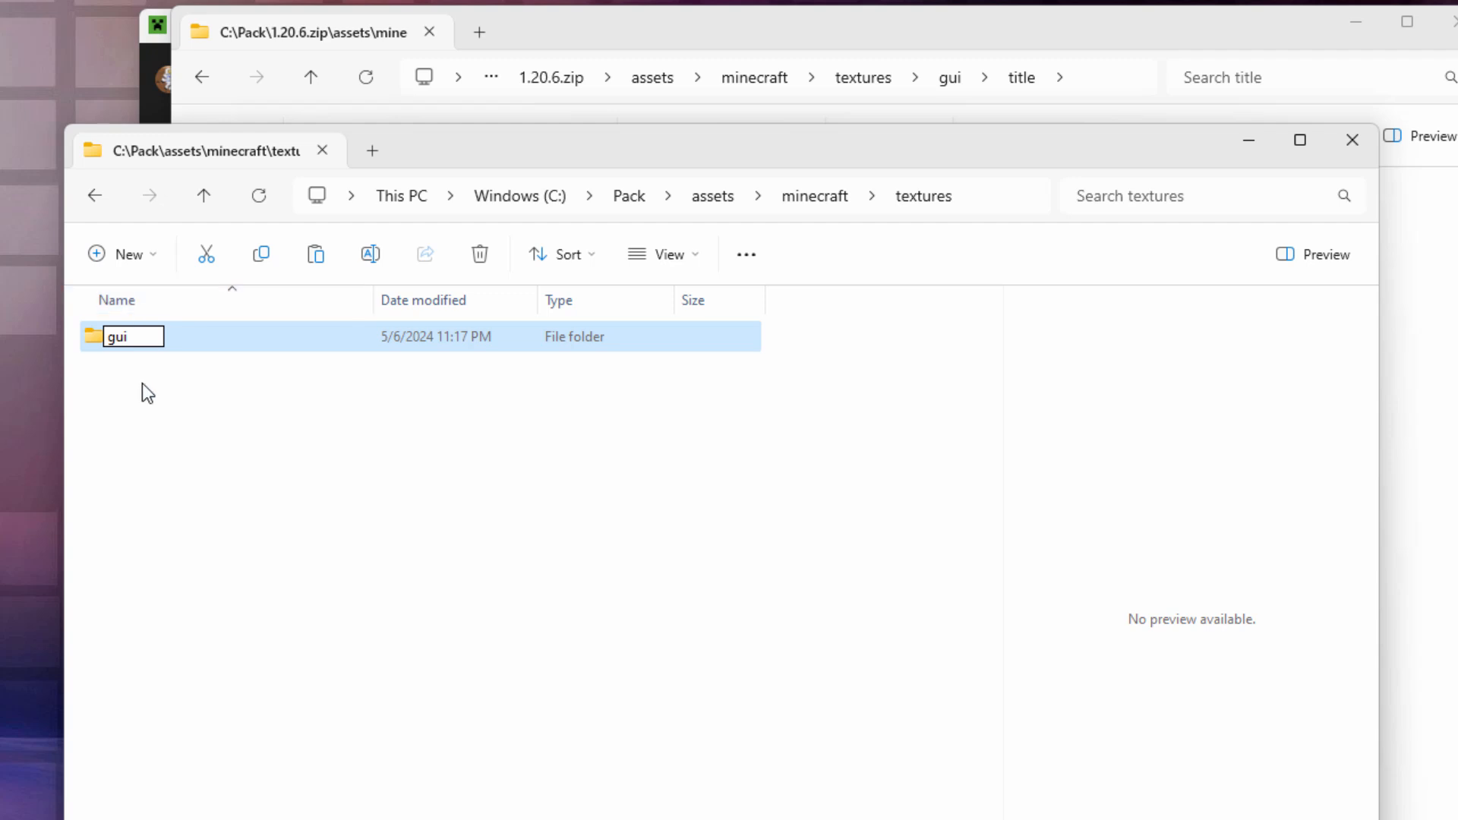
pyautogui.click(852, 322)
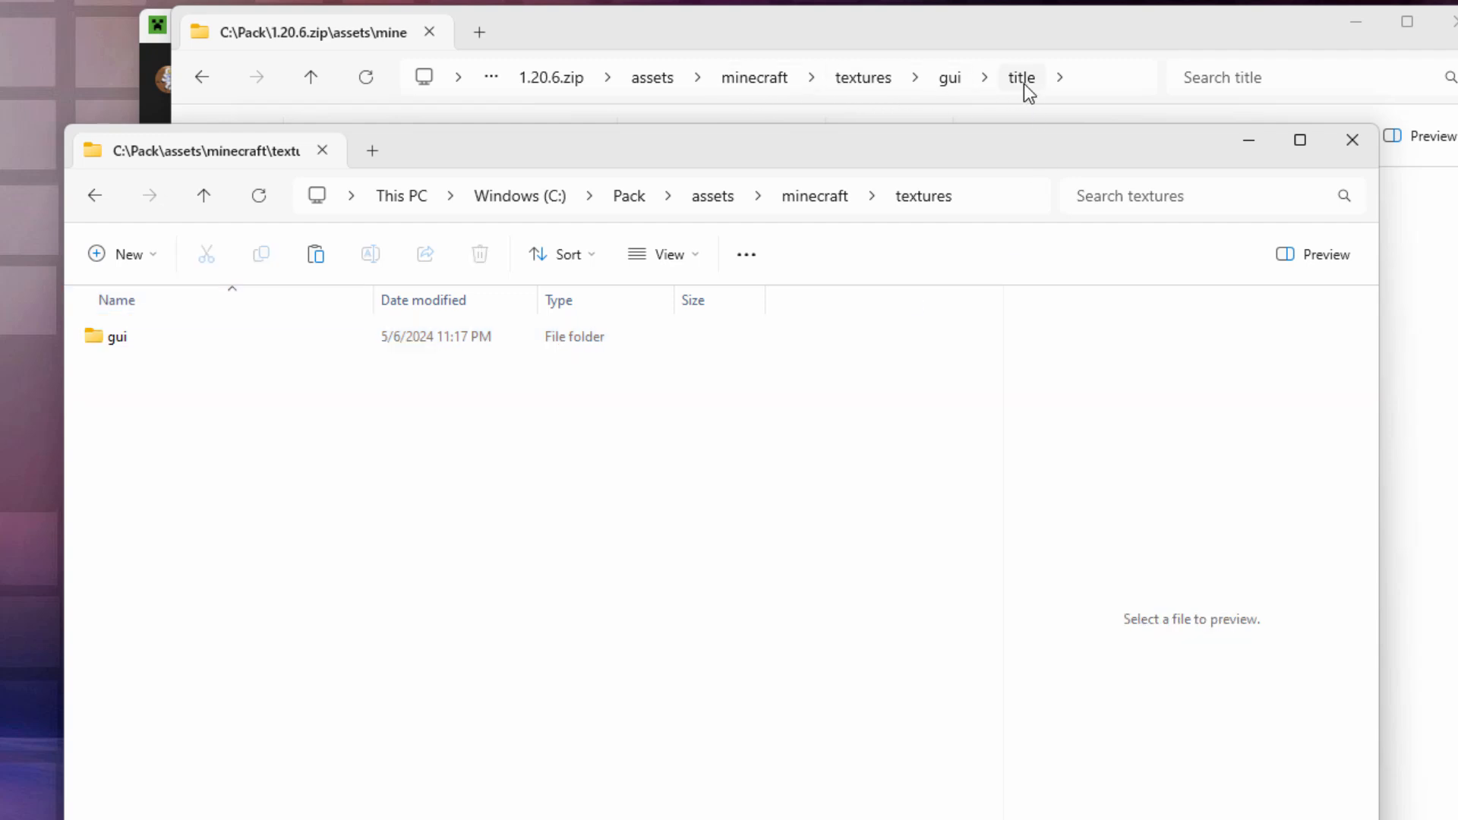
pyautogui.doubleClick(104, 337)
pyautogui.click(133, 257)
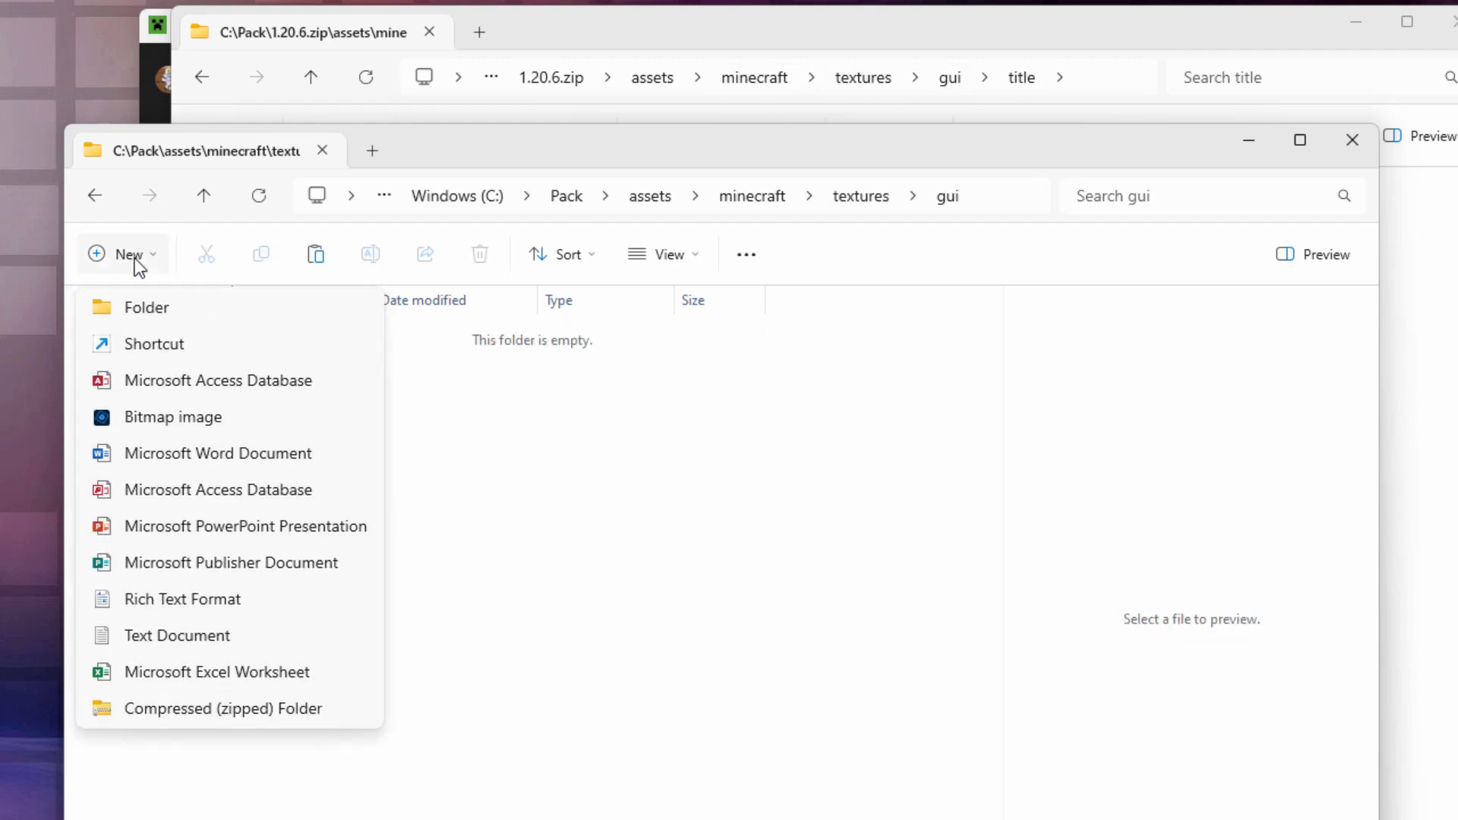
pyautogui.click(149, 297)
pyautogui.write('title')
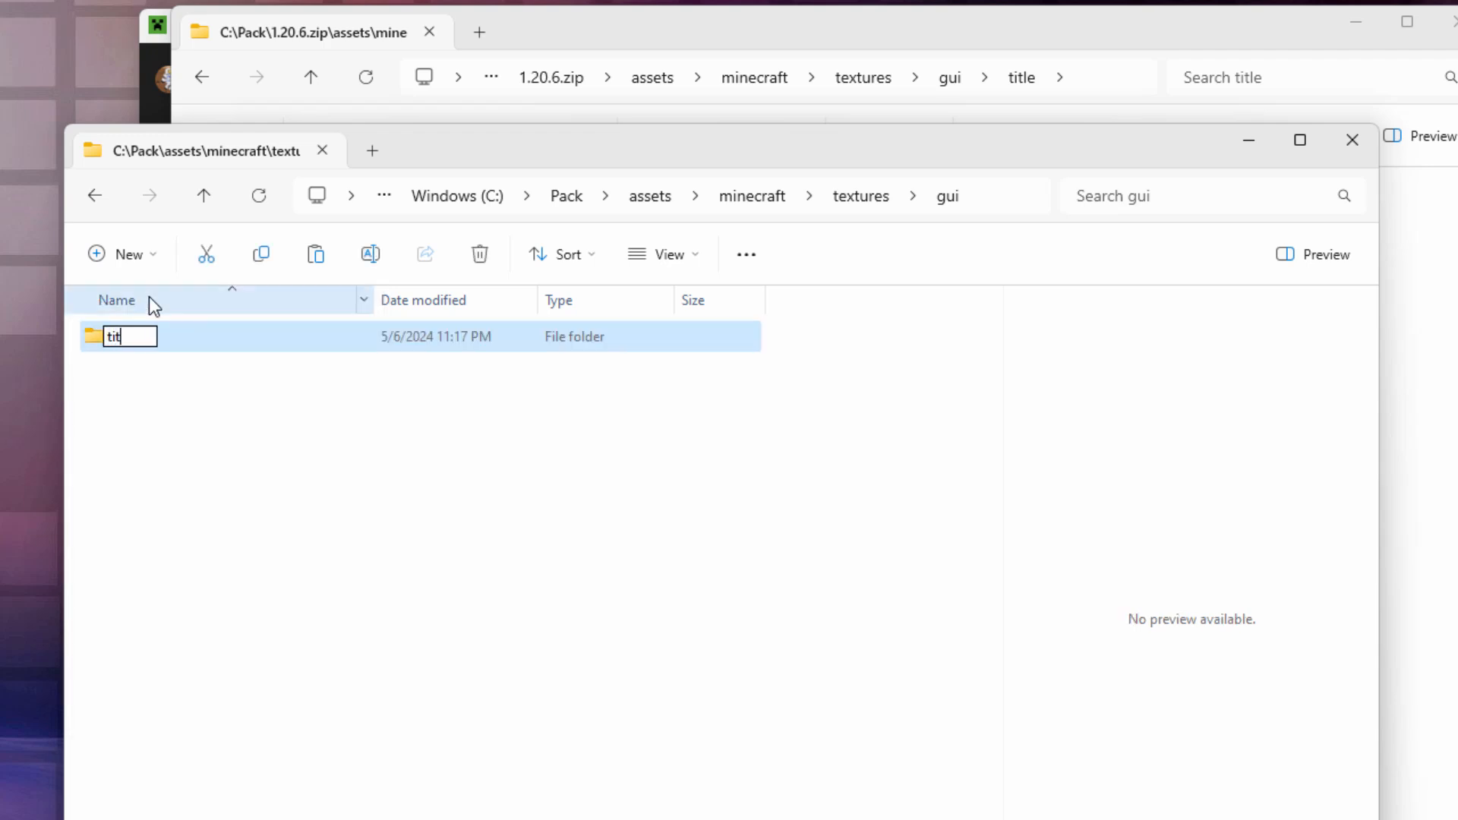
pyautogui.click(143, 388)
pyautogui.click(147, 344)
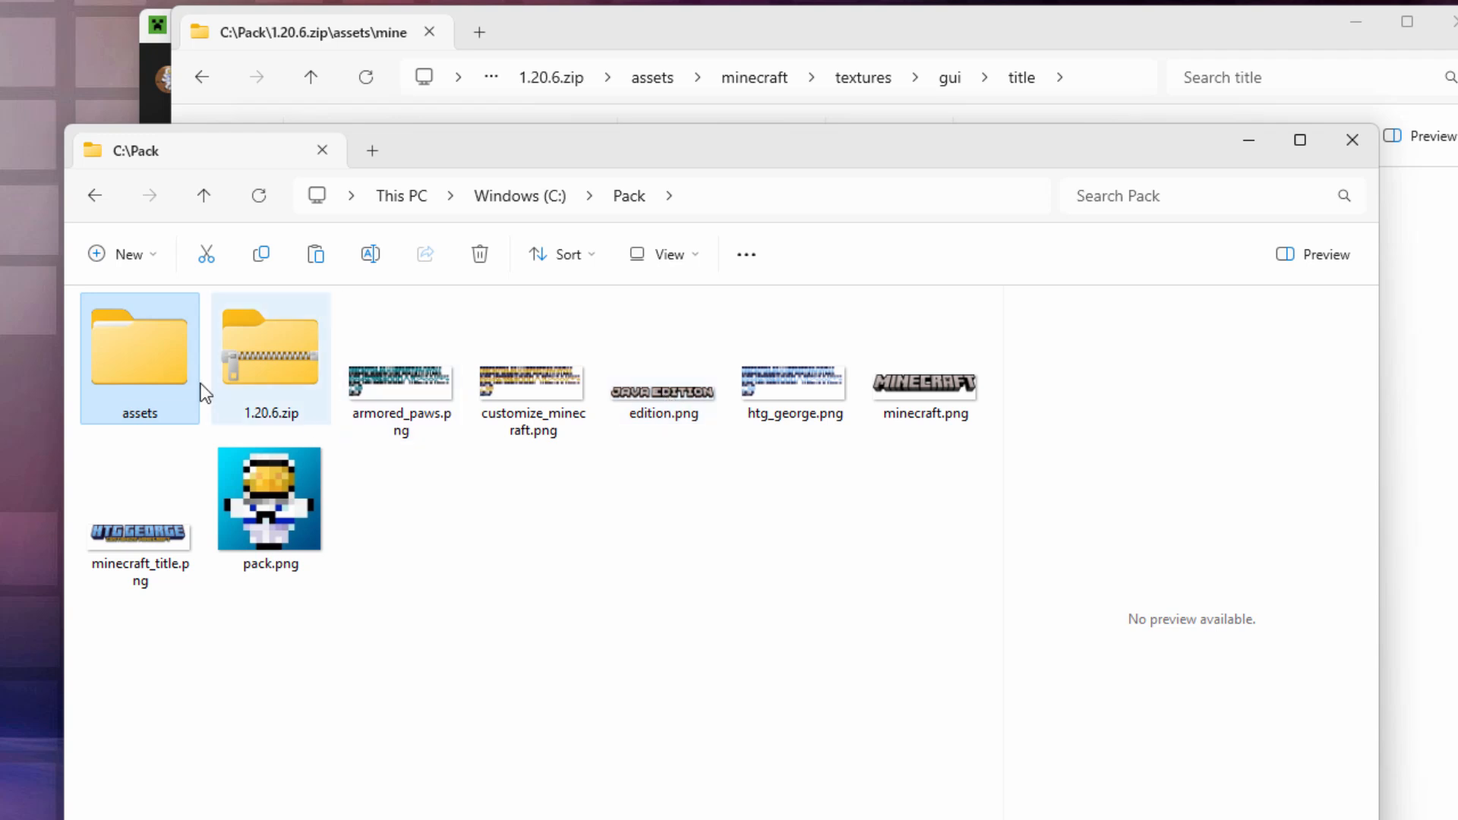
# Step: Copy minecraft_title.png and edition.png from the Pack folder
pyautogui.click(138, 543)
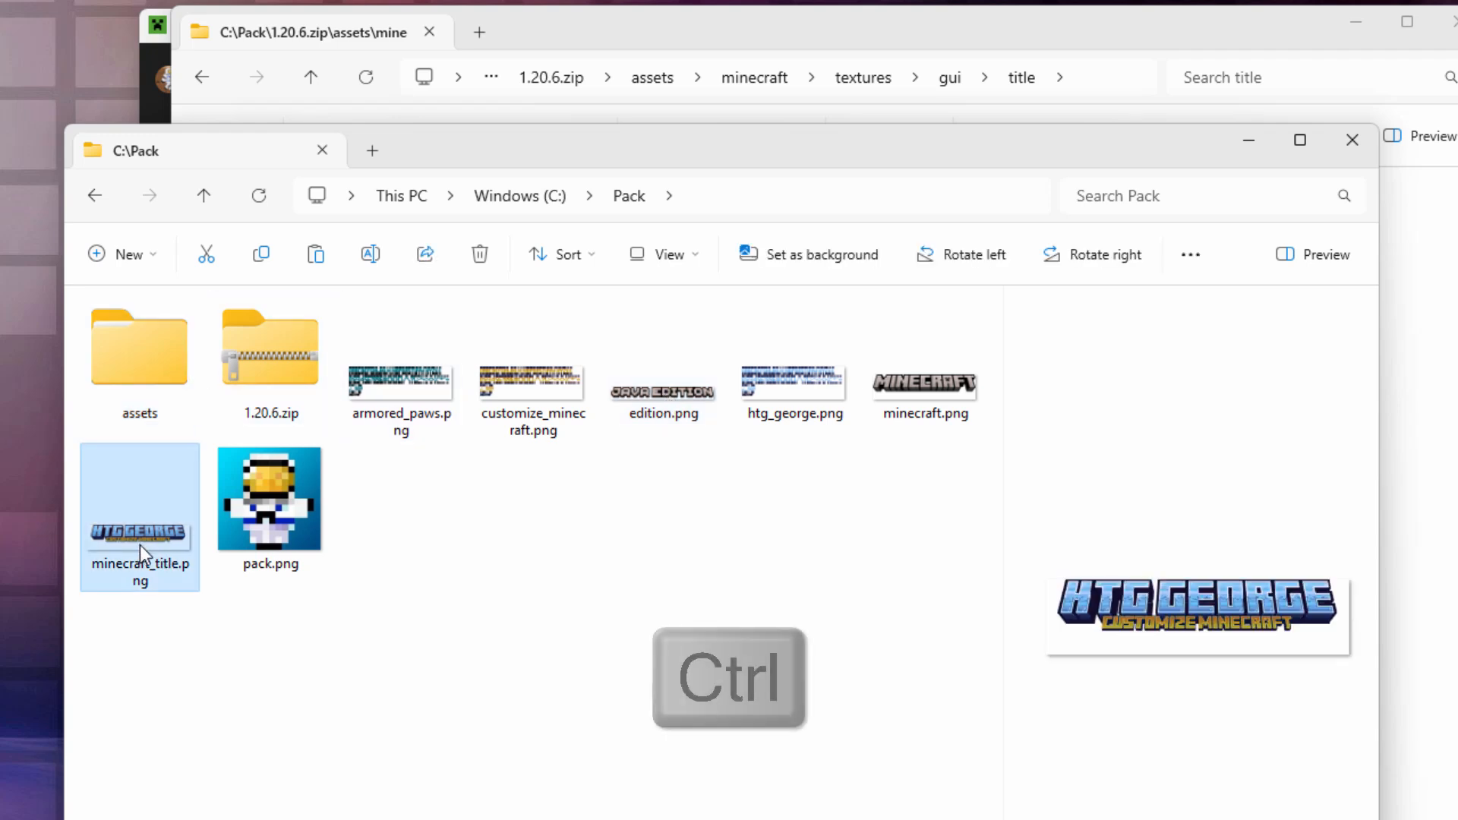
pyautogui.keyDown('ctrl'); pyautogui.click(668, 401); pyautogui.keyUp('ctrl')
pyautogui.rightClick(663, 398)
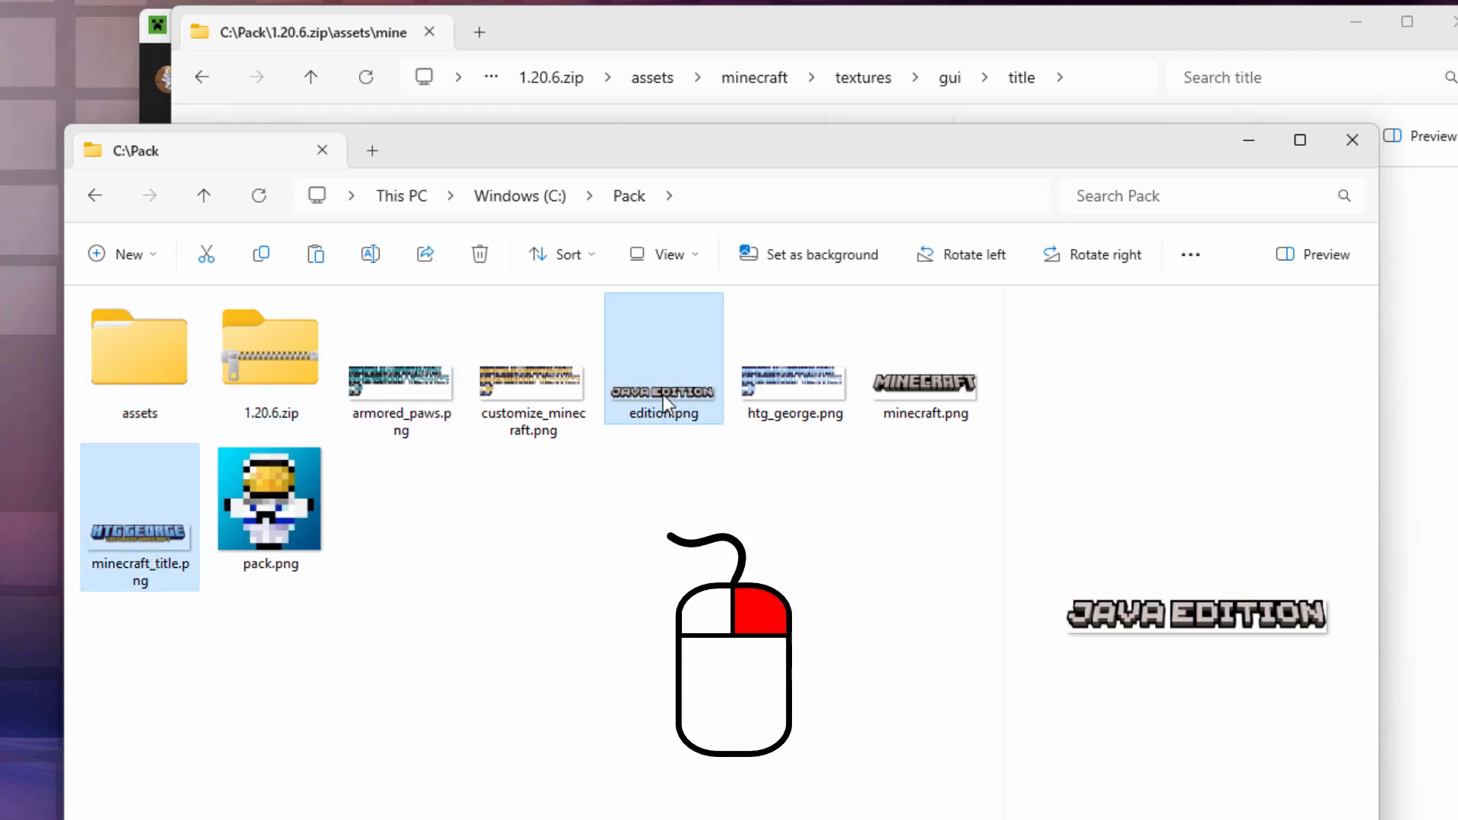
pyautogui.click(700, 395)
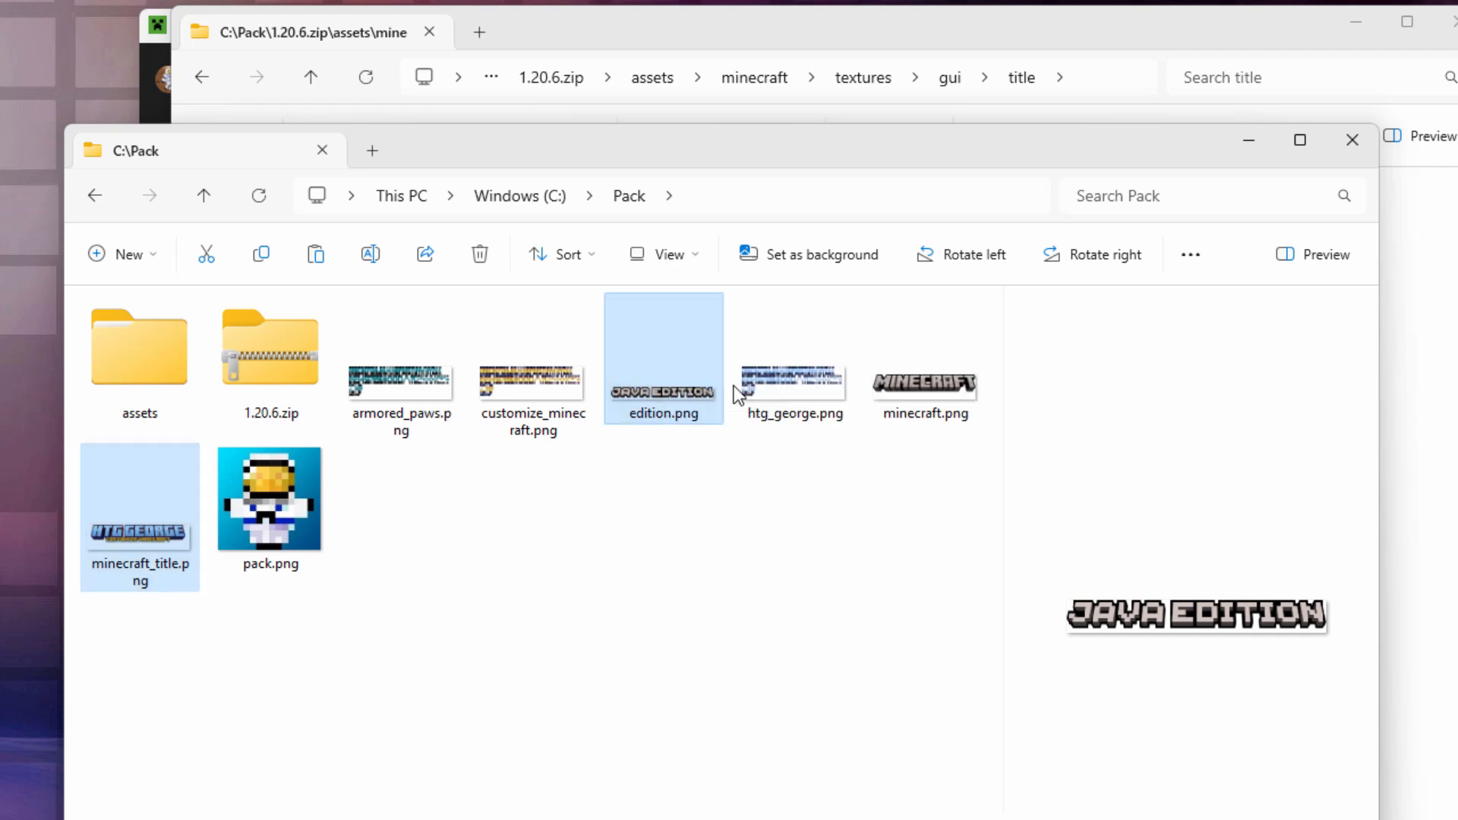
# Step: Paste both images into assets\minecraft\textures\gui\title
pyautogui.doubleClick(160, 338)
pyautogui.doubleClick(158, 337)
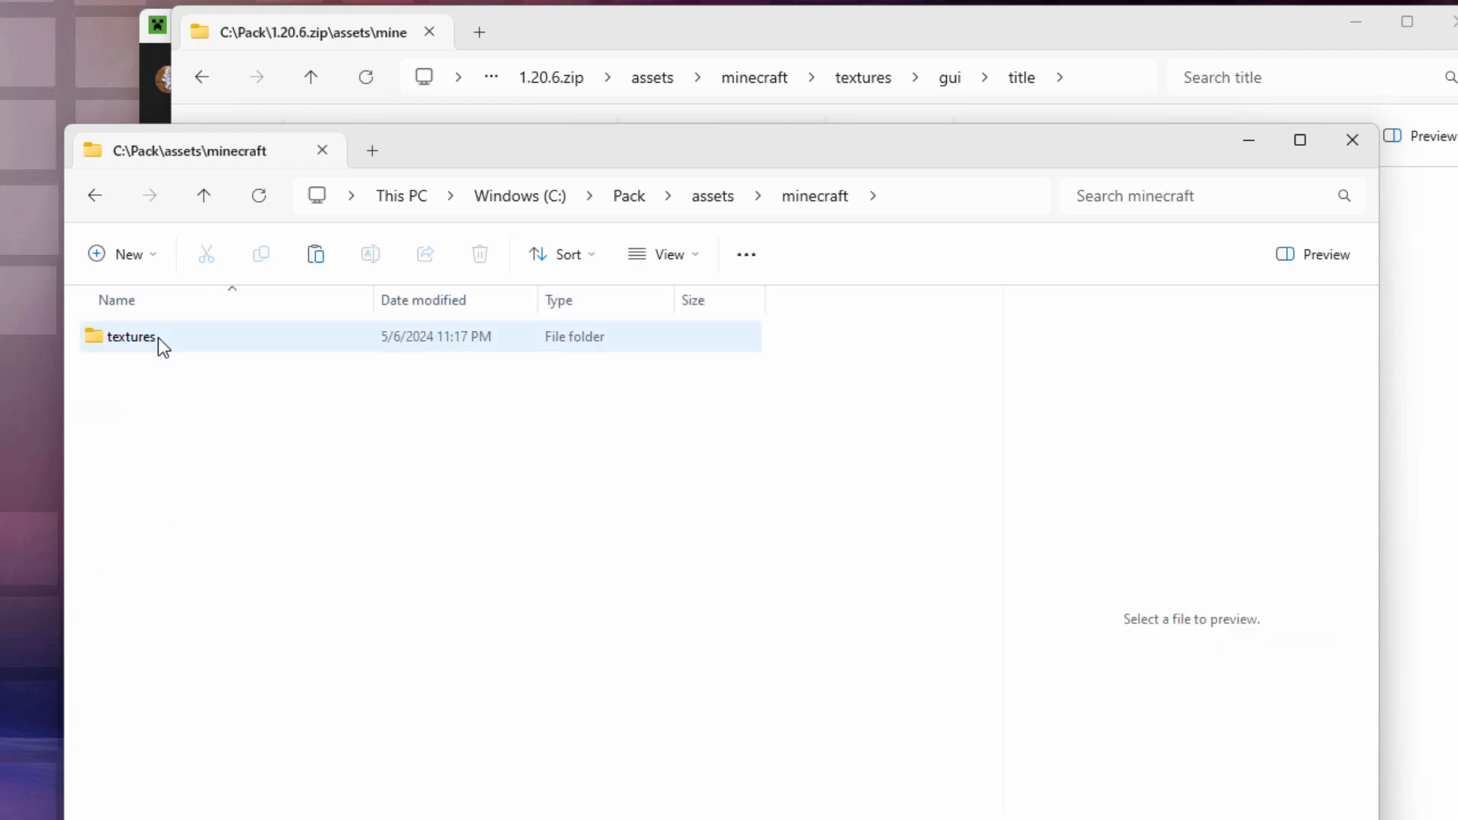
pyautogui.doubleClick(158, 337)
pyautogui.doubleClick(158, 337)
pyautogui.doubleClick(158, 337)
pyautogui.rightClick(302, 458)
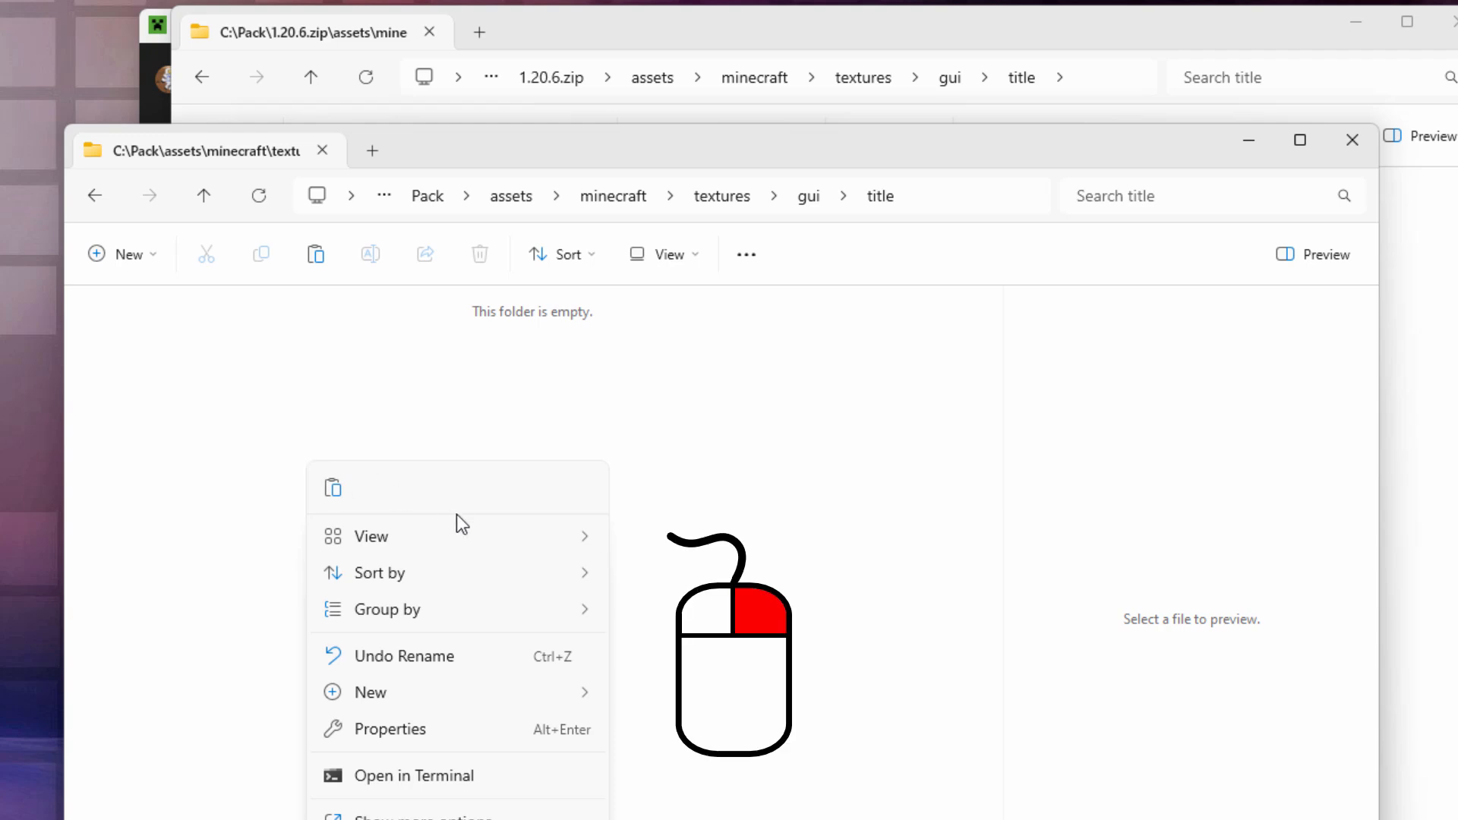
pyautogui.click(334, 488)
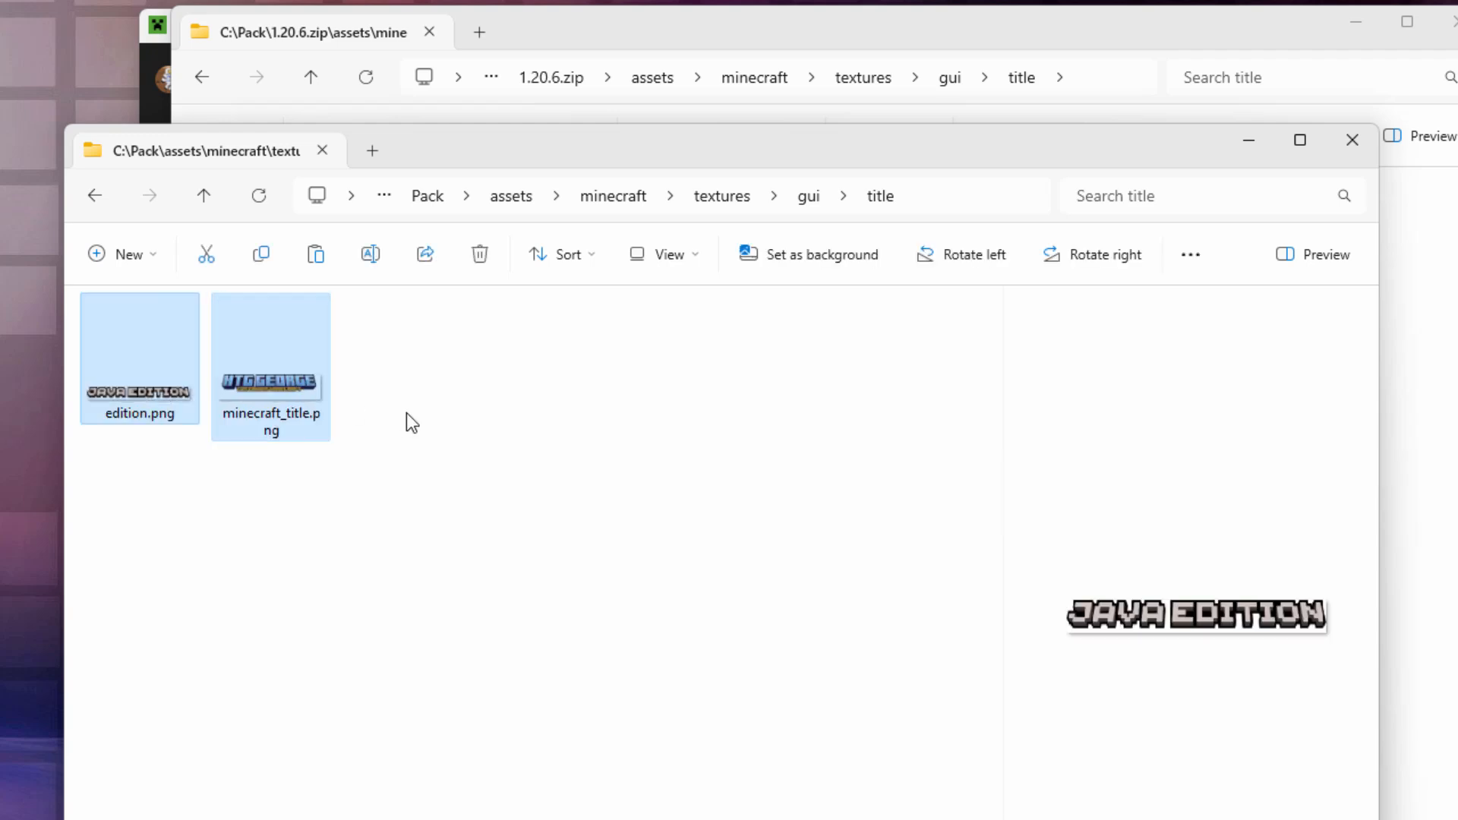
pyautogui.click(412, 431)
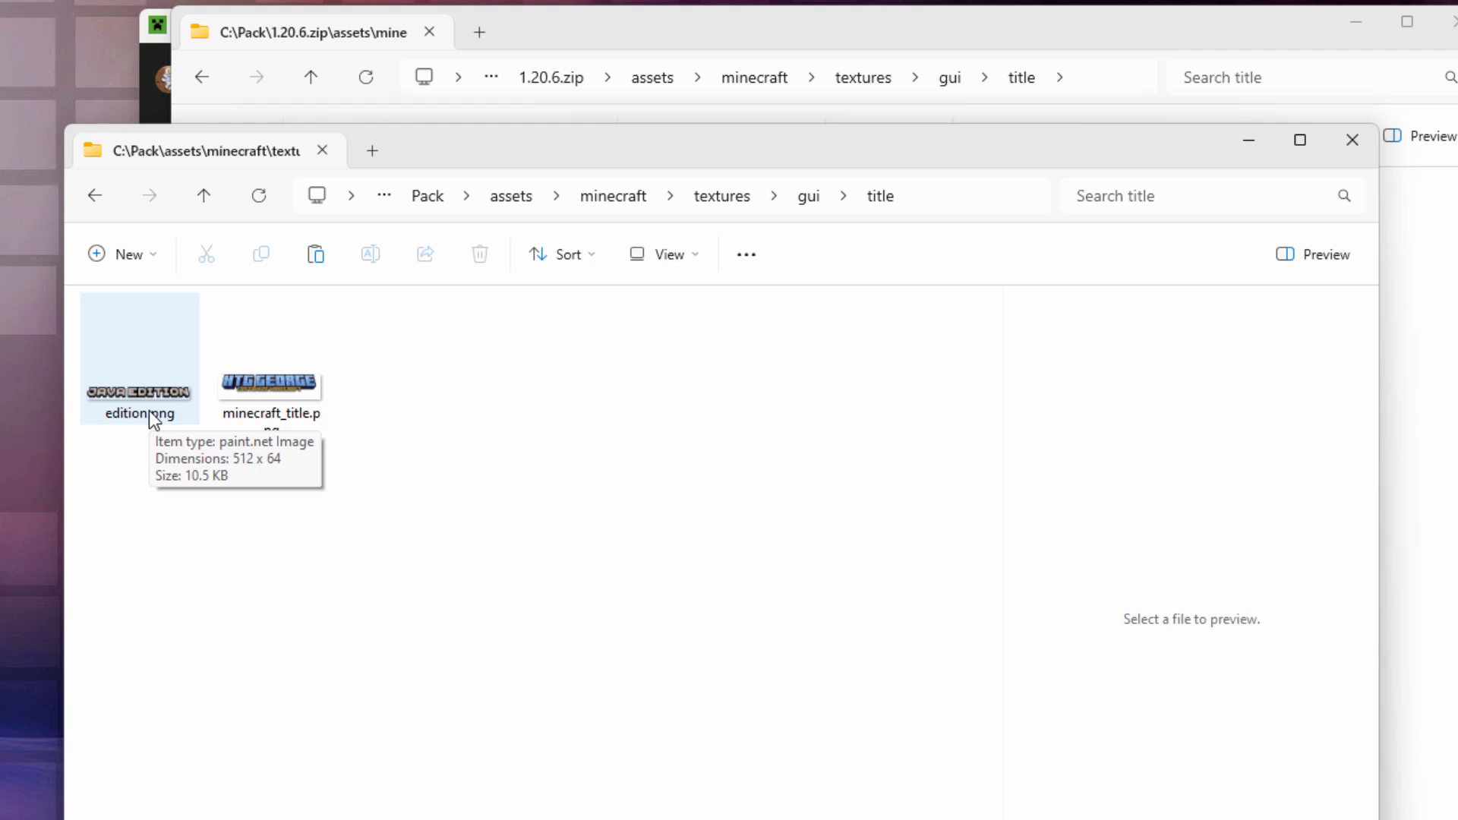
# Step: Open the title folder's edition.png with Adobe Photoshop Elements 2024 Editor
pyautogui.rightClick(140, 391)
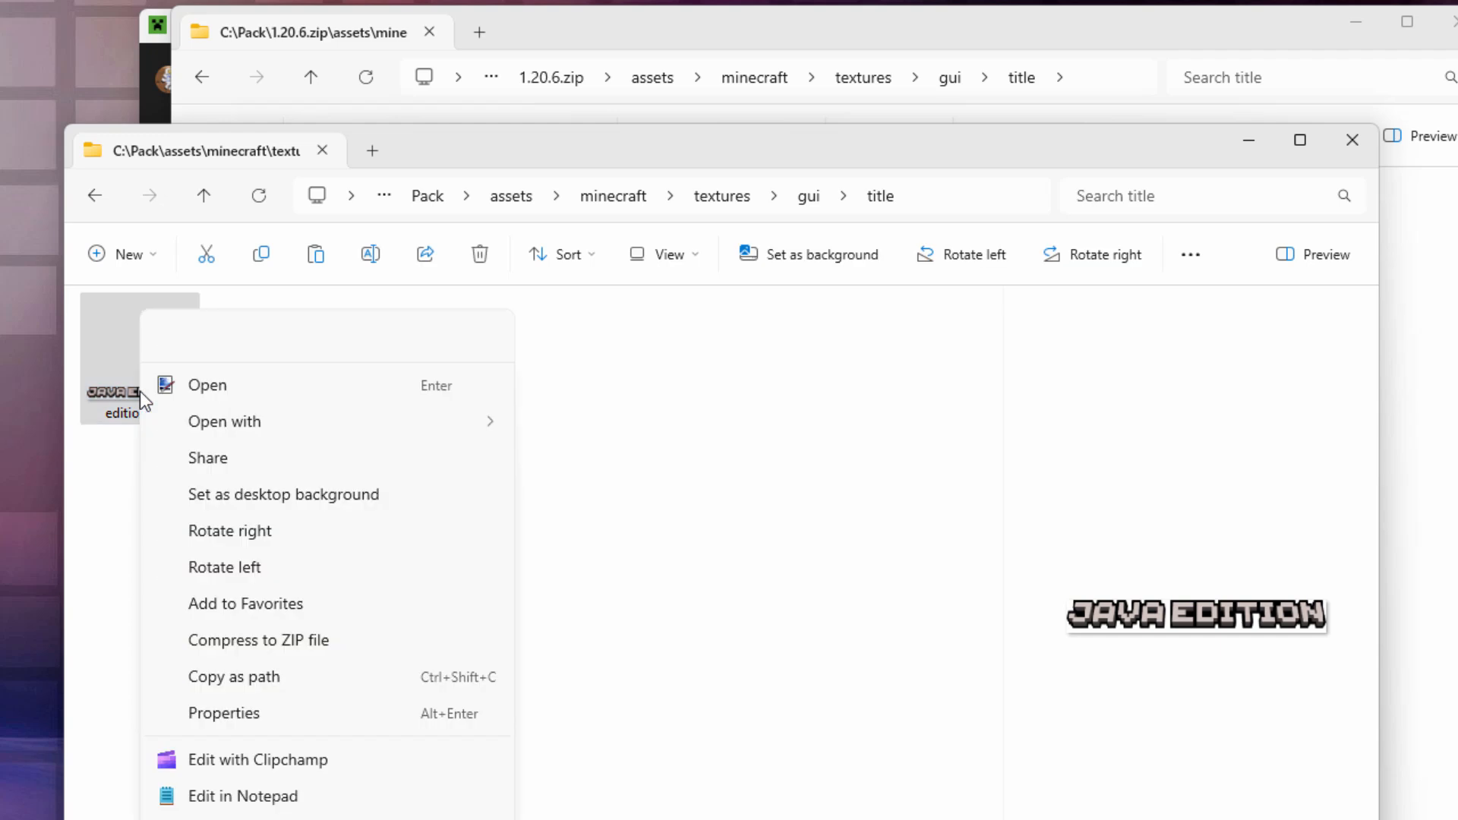
pyautogui.moveTo(225, 426)
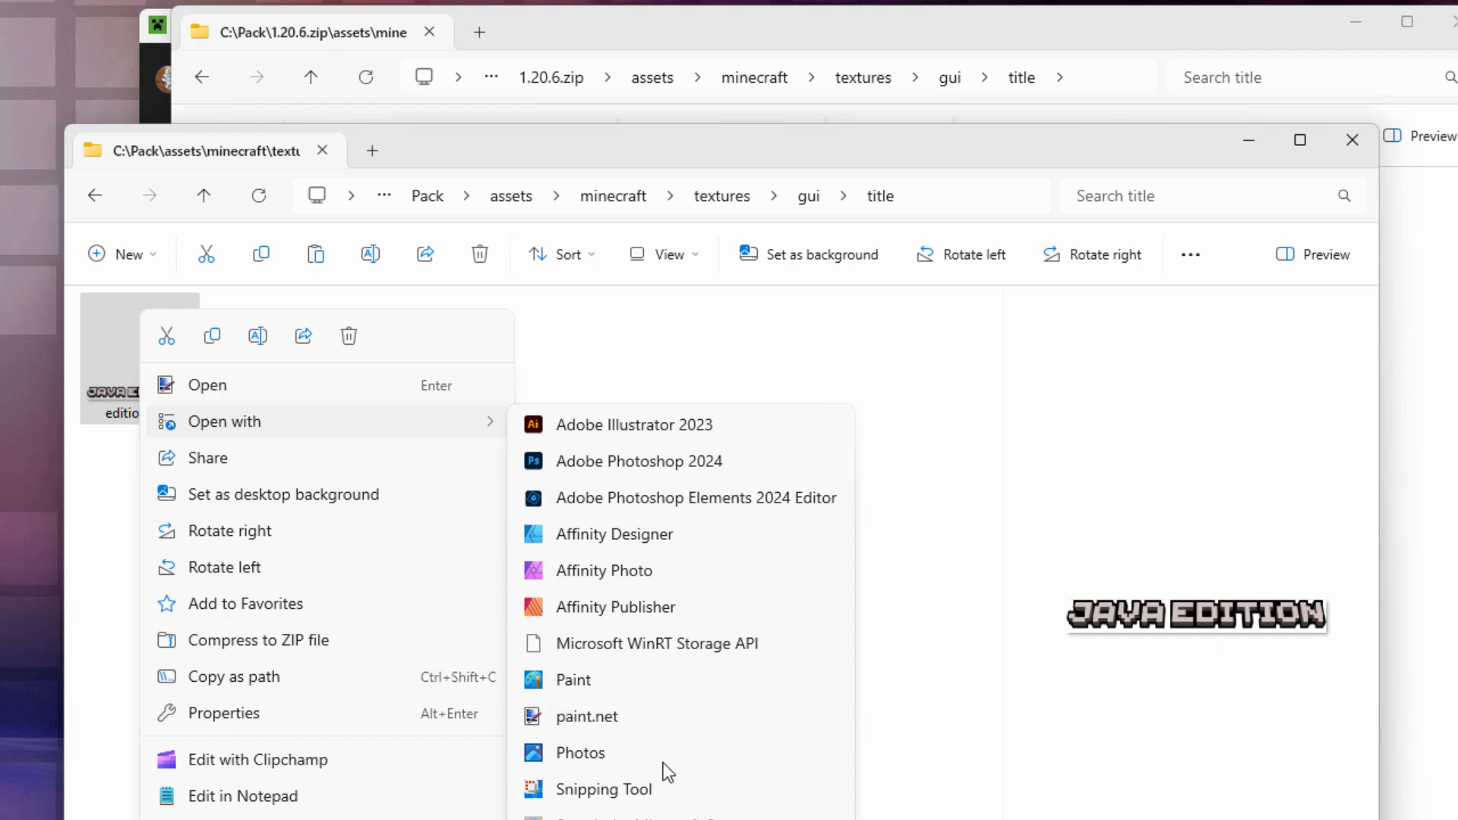
pyautogui.click(654, 501)
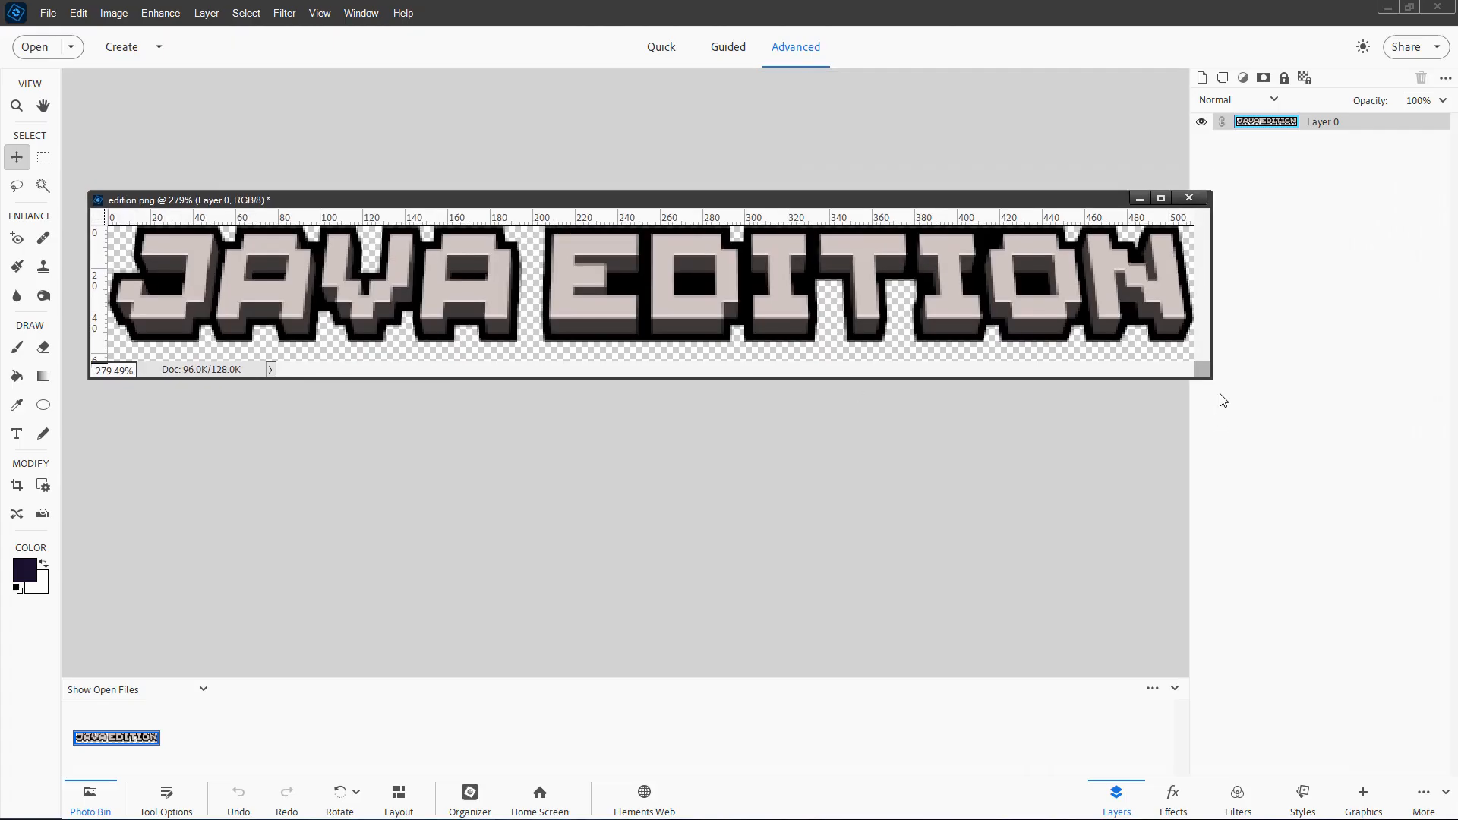
# Step: Delete every pixel of edition.png and Save As edition.png in the title folder
pyautogui.moveTo(1210, 375); pyautogui.dragTo(1303, 594)
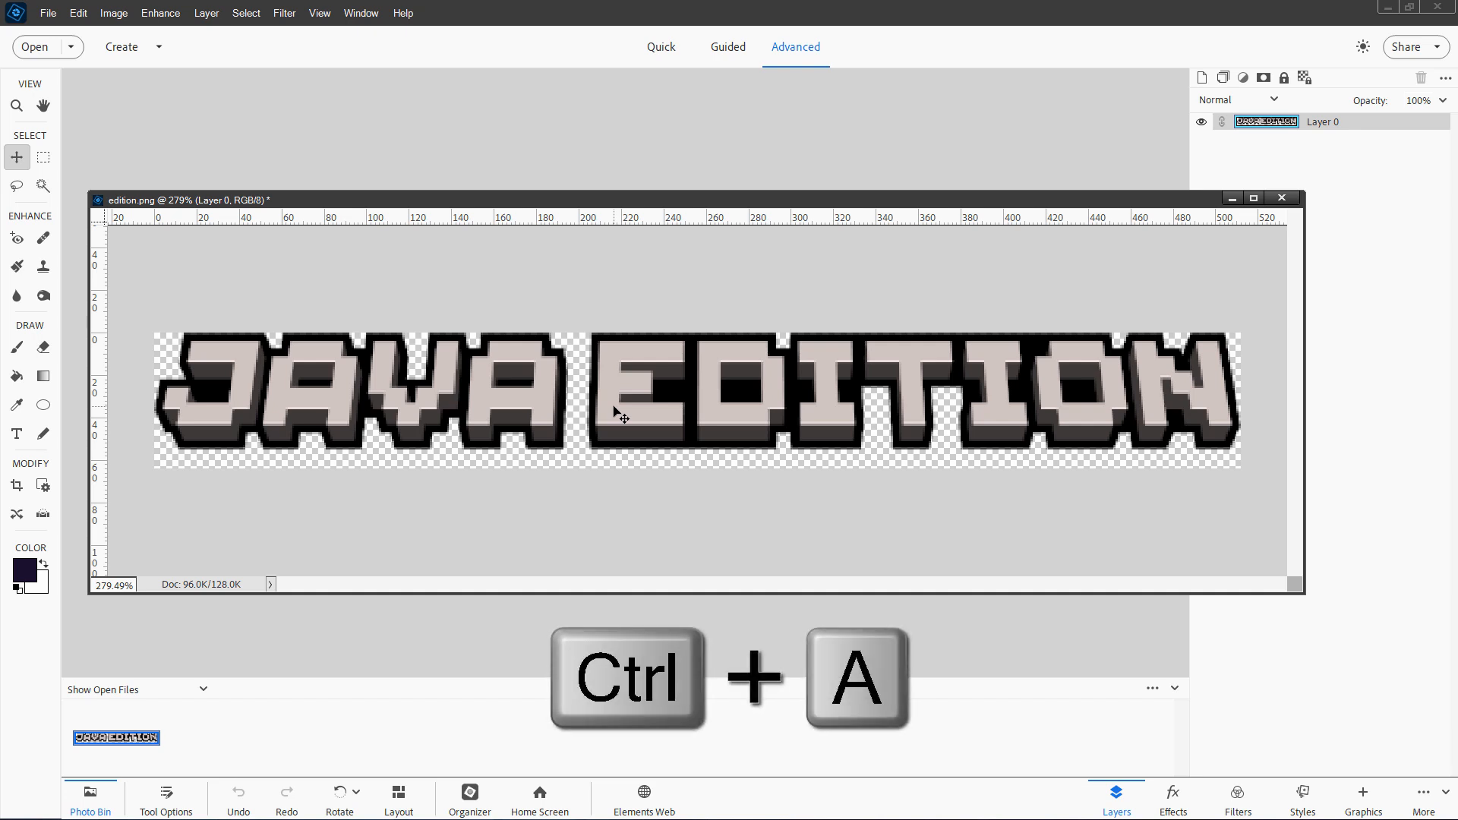
pyautogui.hotkey('ctrl', 'a')
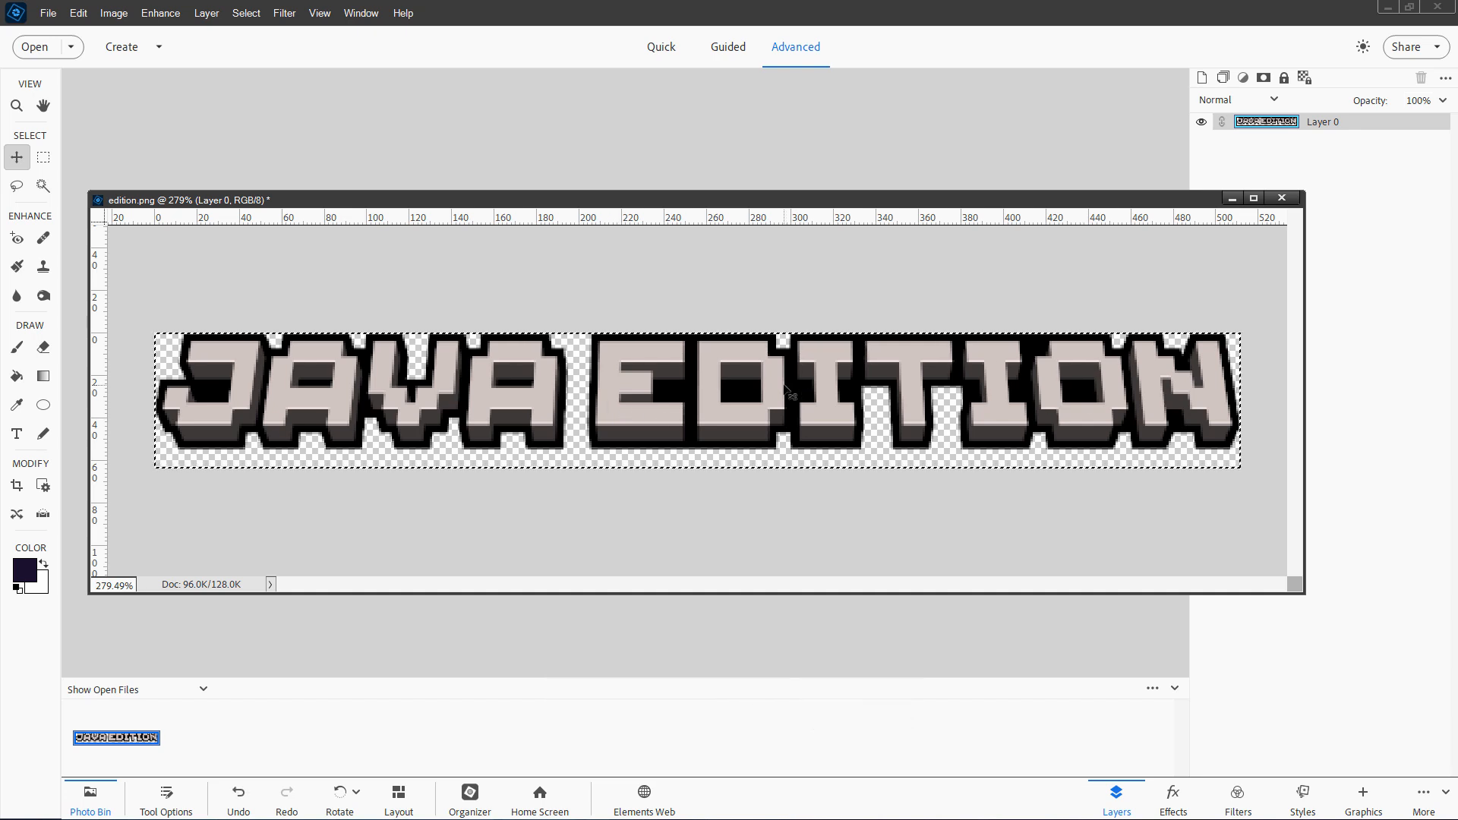
pyautogui.press('Delete')
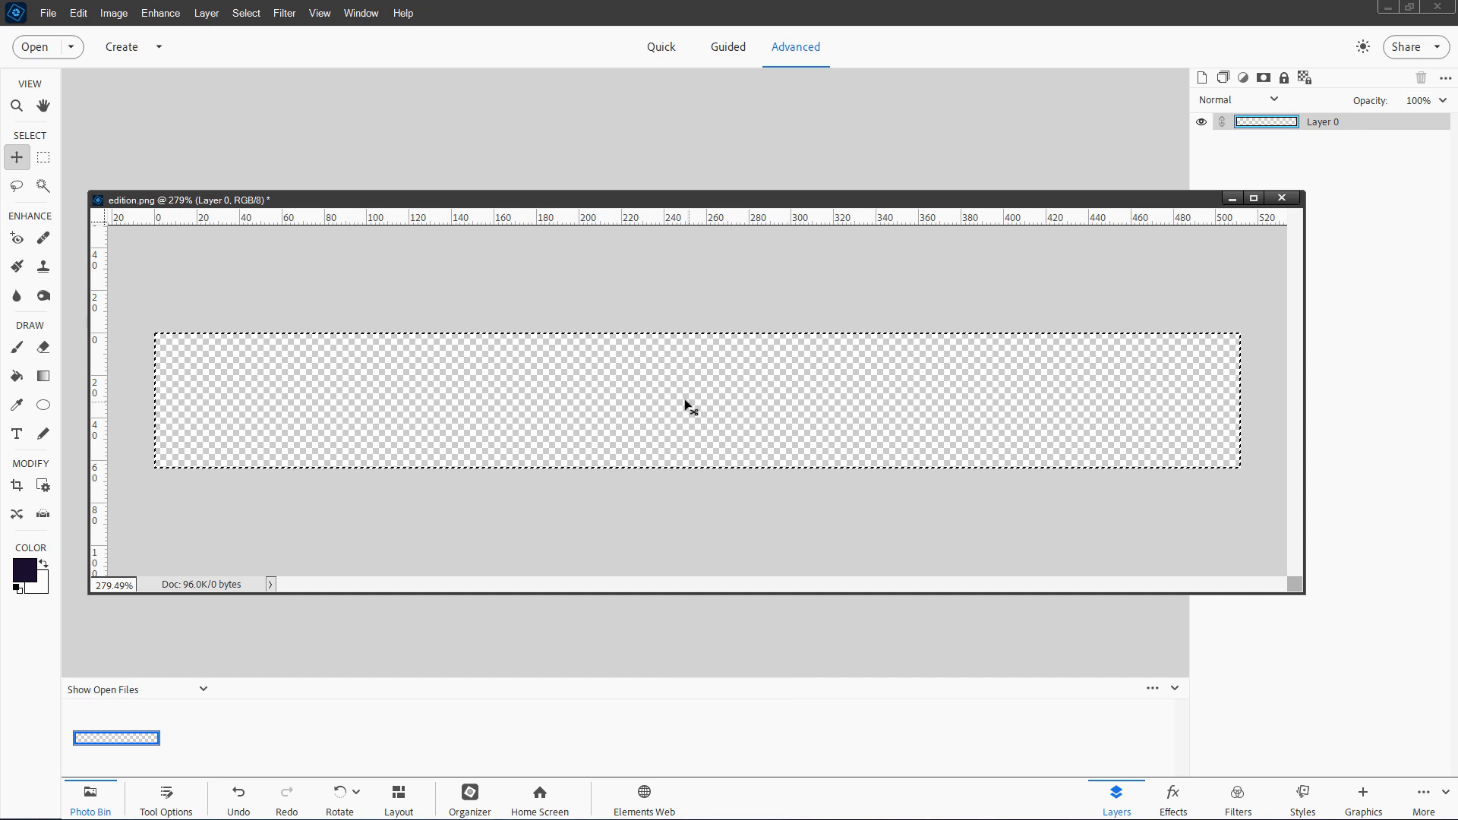
pyautogui.hotkey('ctrl', 'd')
pyautogui.click(48, 13)
pyautogui.click(79, 169)
pyautogui.click(868, 585)
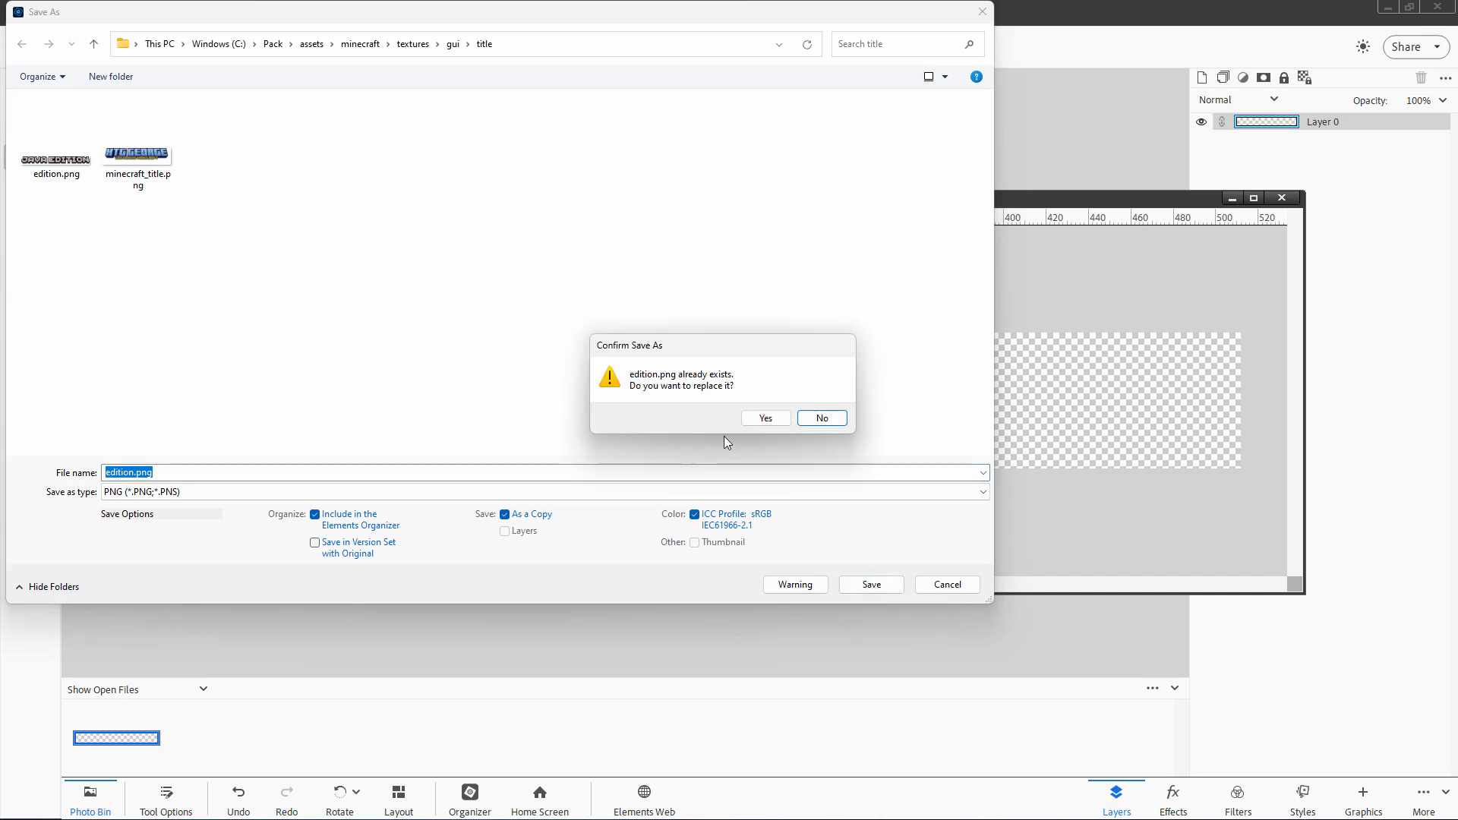
# Step: Confirm replacing edition.png, close the image without saving, and quit Photoshop Elements
pyautogui.click(762, 417)
pyautogui.click(1282, 199)
pyautogui.click(732, 318)
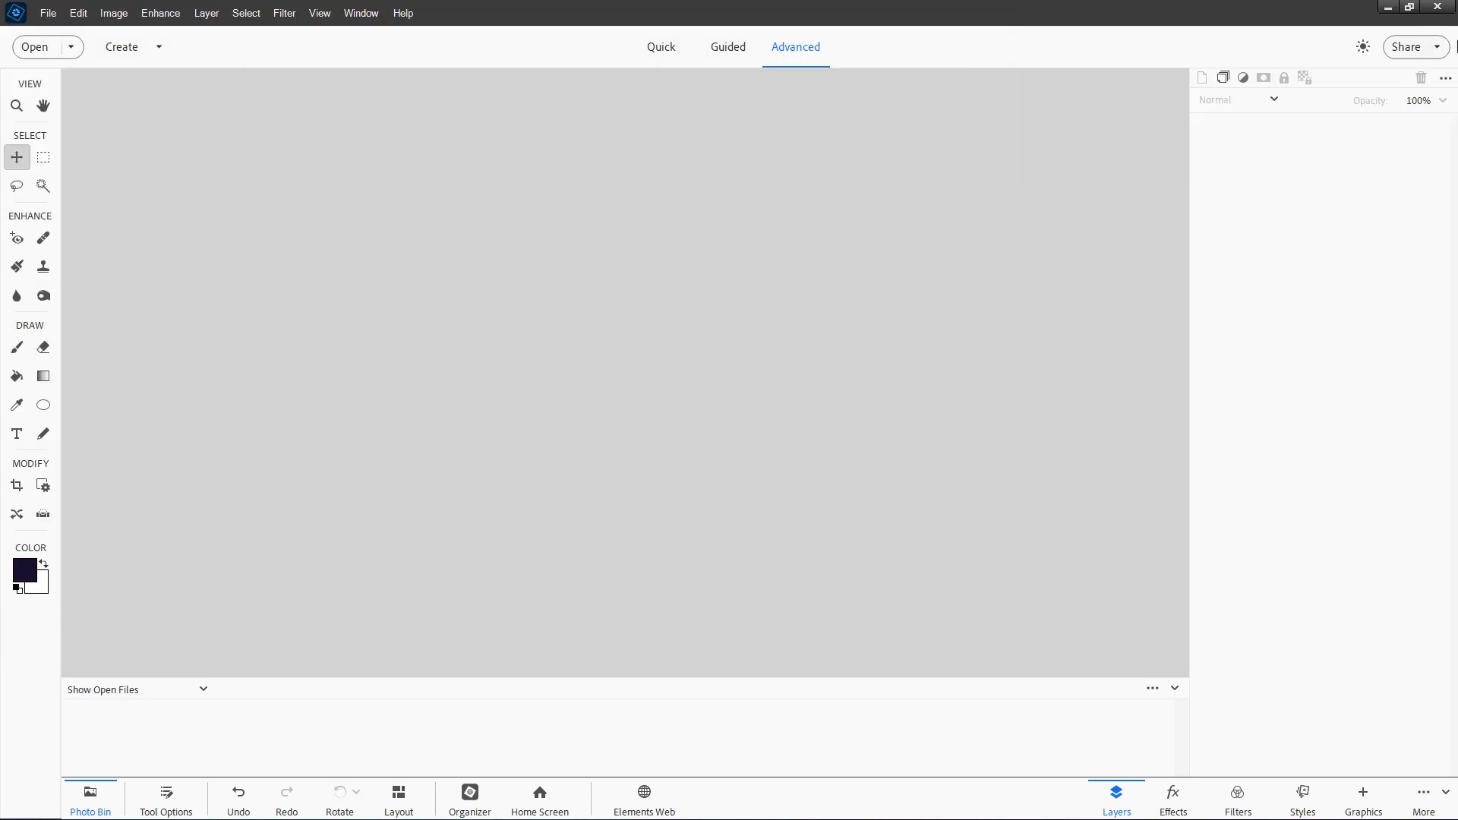
pyautogui.click(1437, 9)
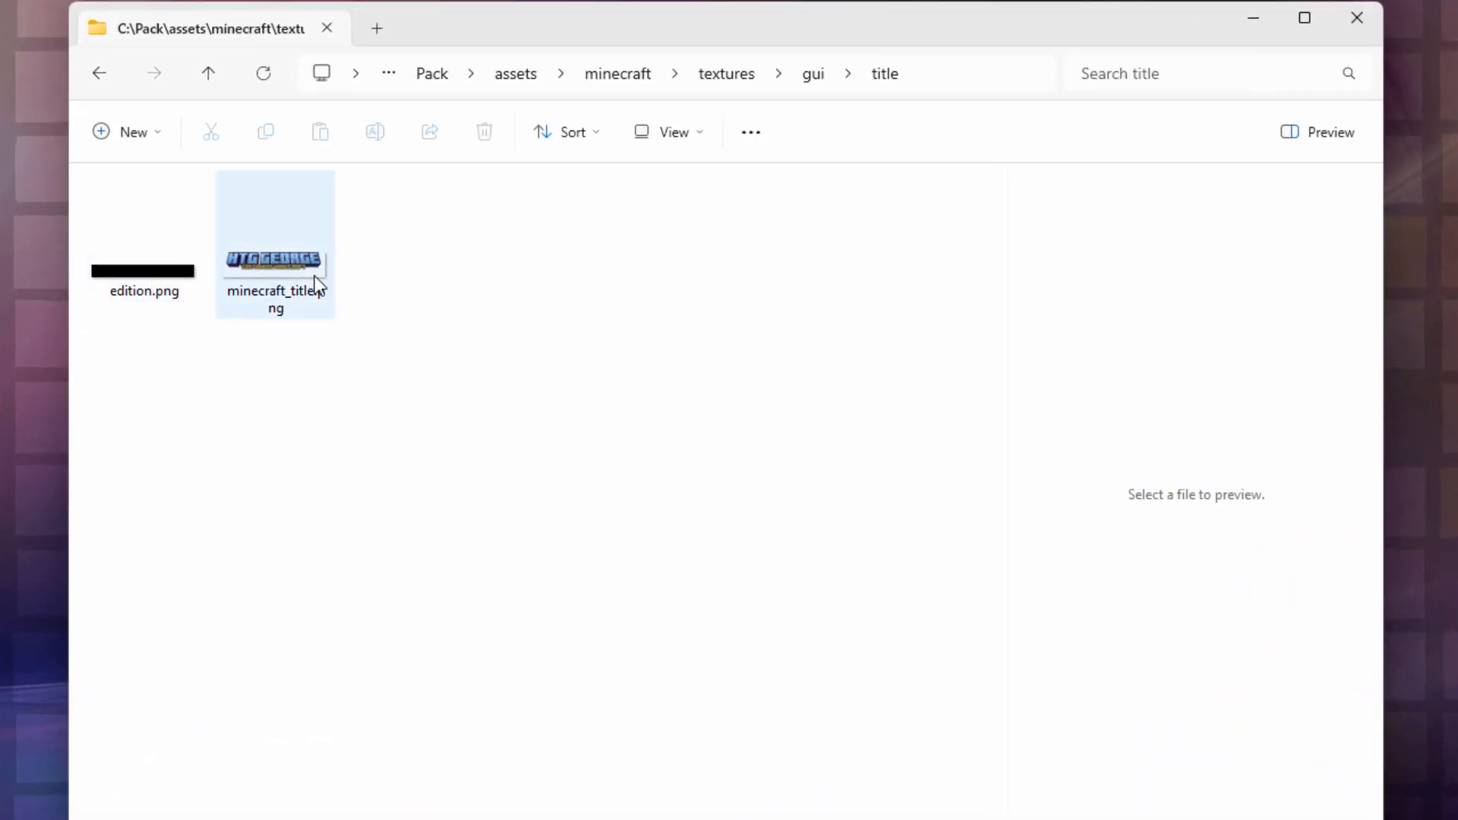
# Step: Rename minecraft_title.png in the title folder to minecraft.png
pyautogui.click(302, 305)
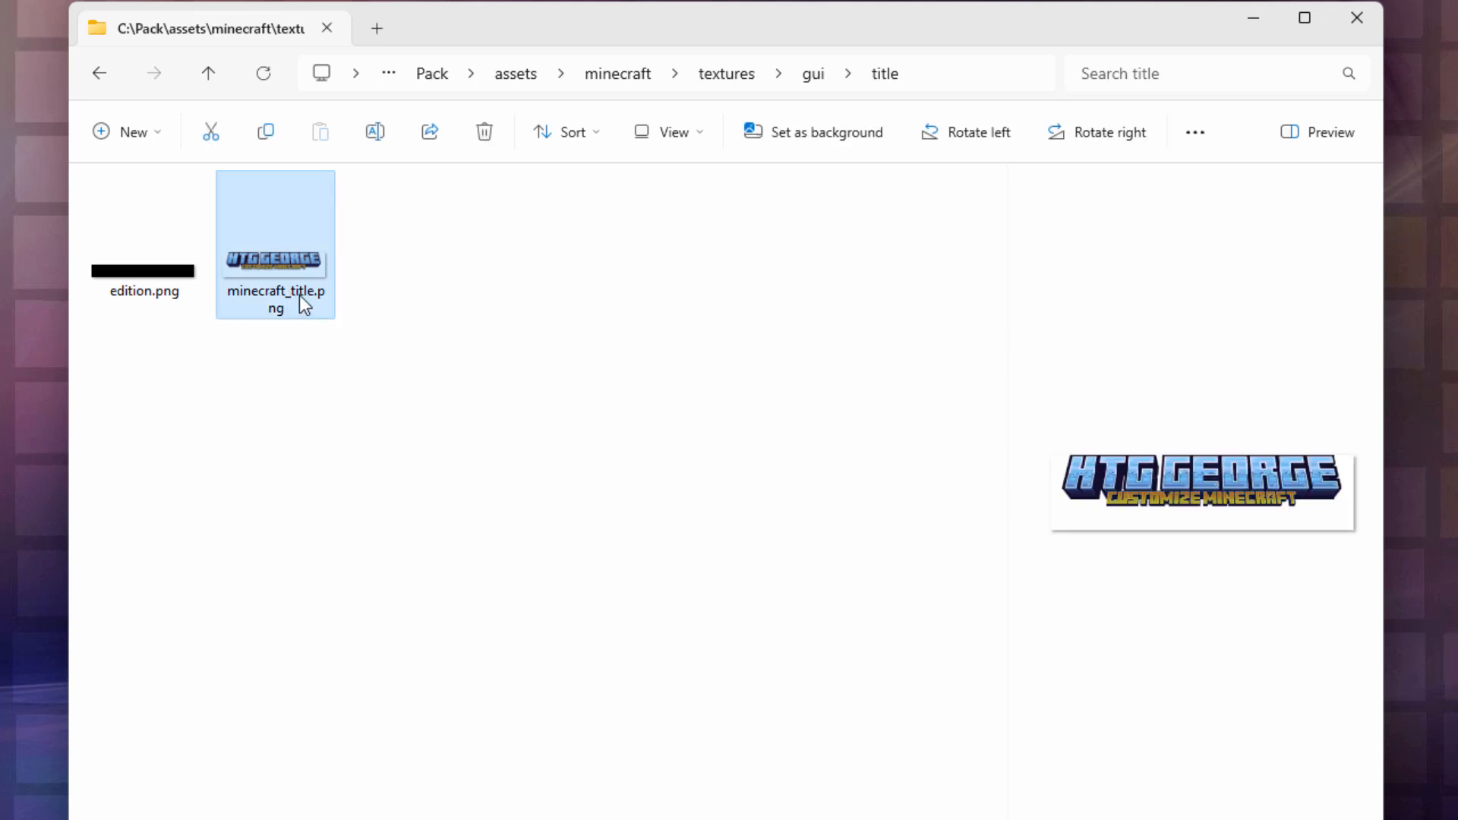
pyautogui.click(299, 294)
pyautogui.press('BackSpace')
pyautogui.press('BackSpace')
pyautogui.press('BackSpace')
pyautogui.press('BackSpace')
pyautogui.press('BackSpace')
pyautogui.press('BackSpace')
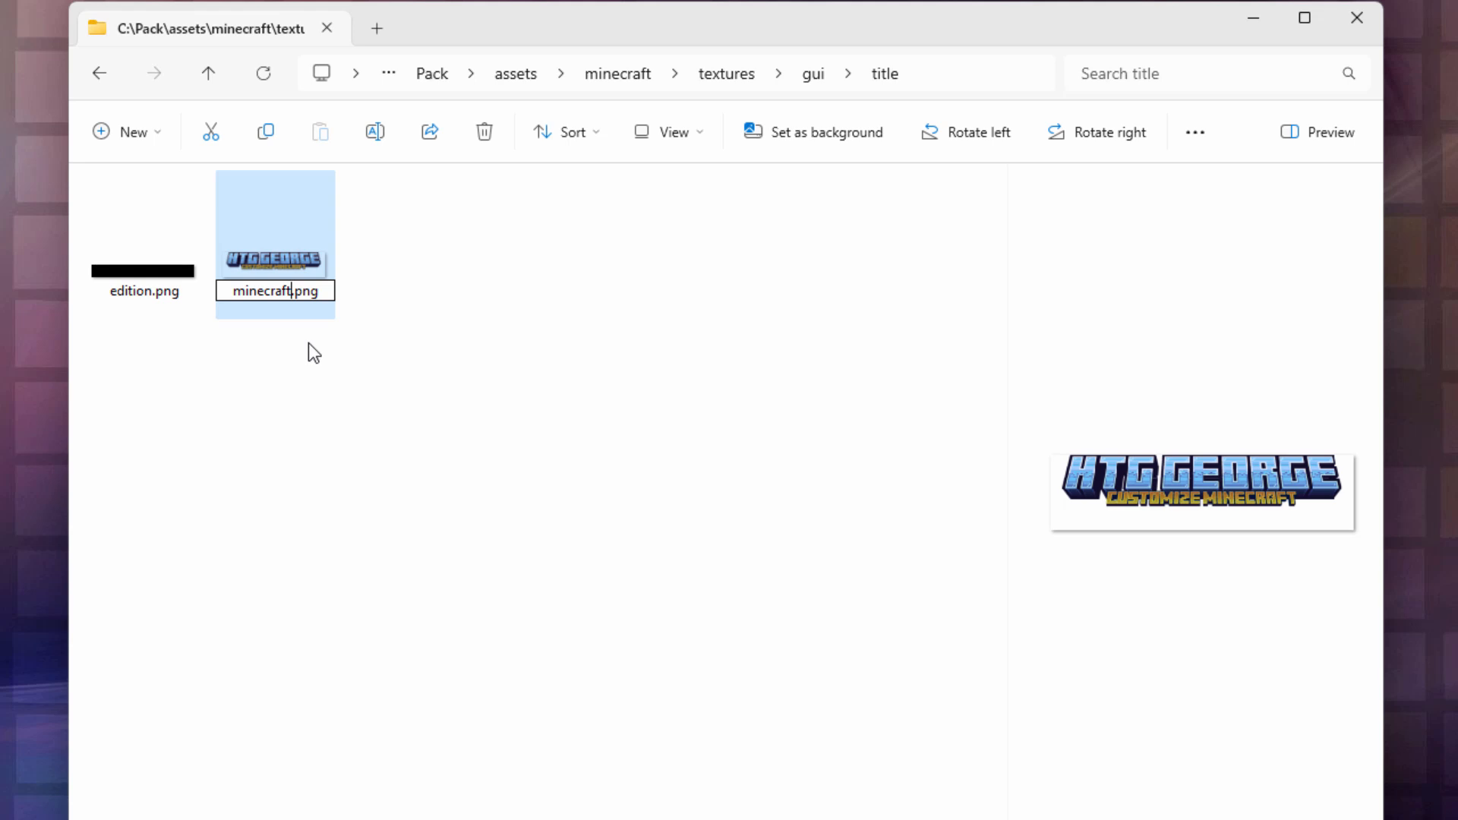
pyautogui.press('Return')
pyautogui.click(281, 311)
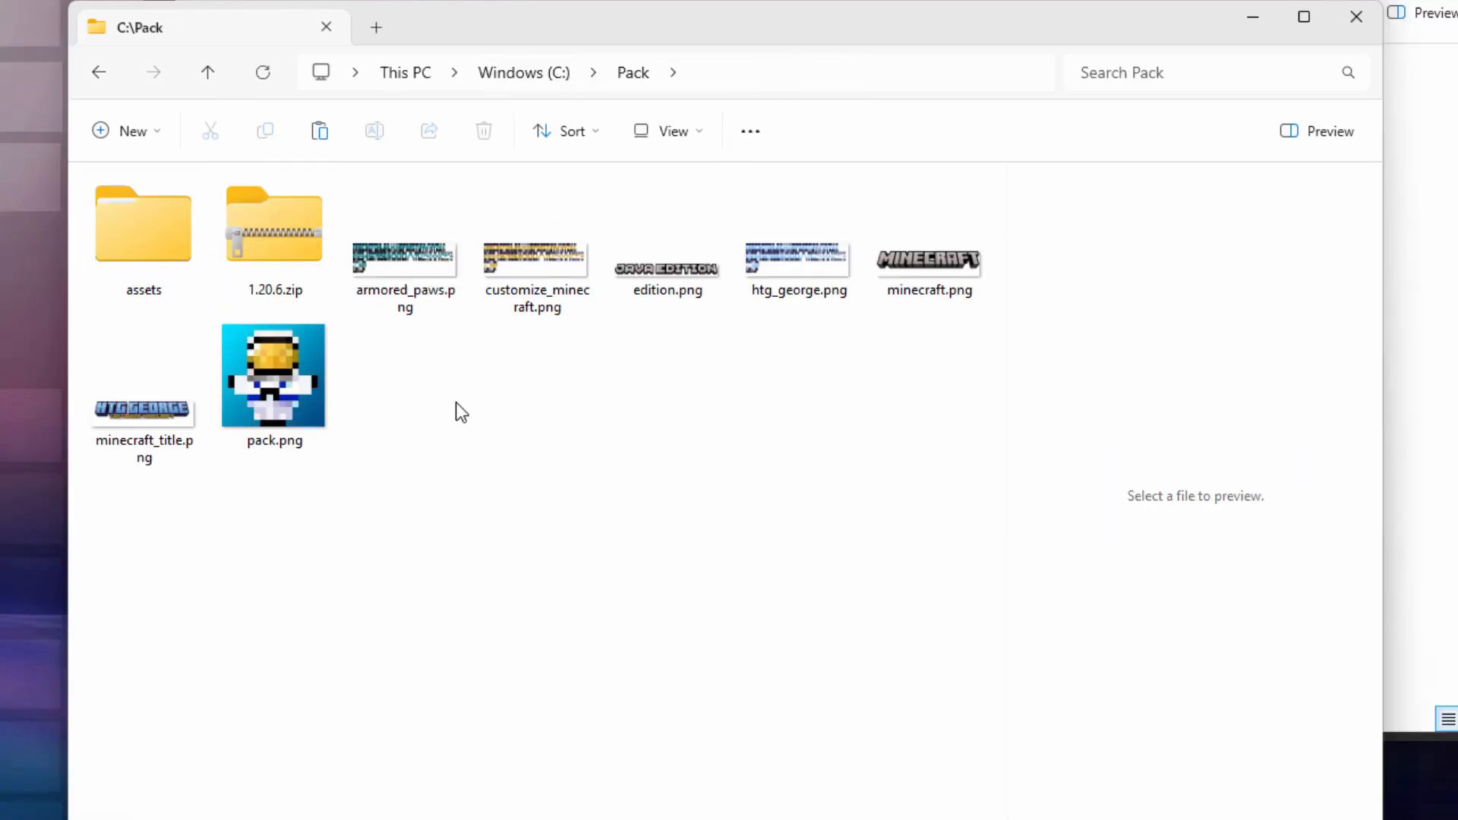
pyautogui.click(307, 247)
pyautogui.click(505, 427)
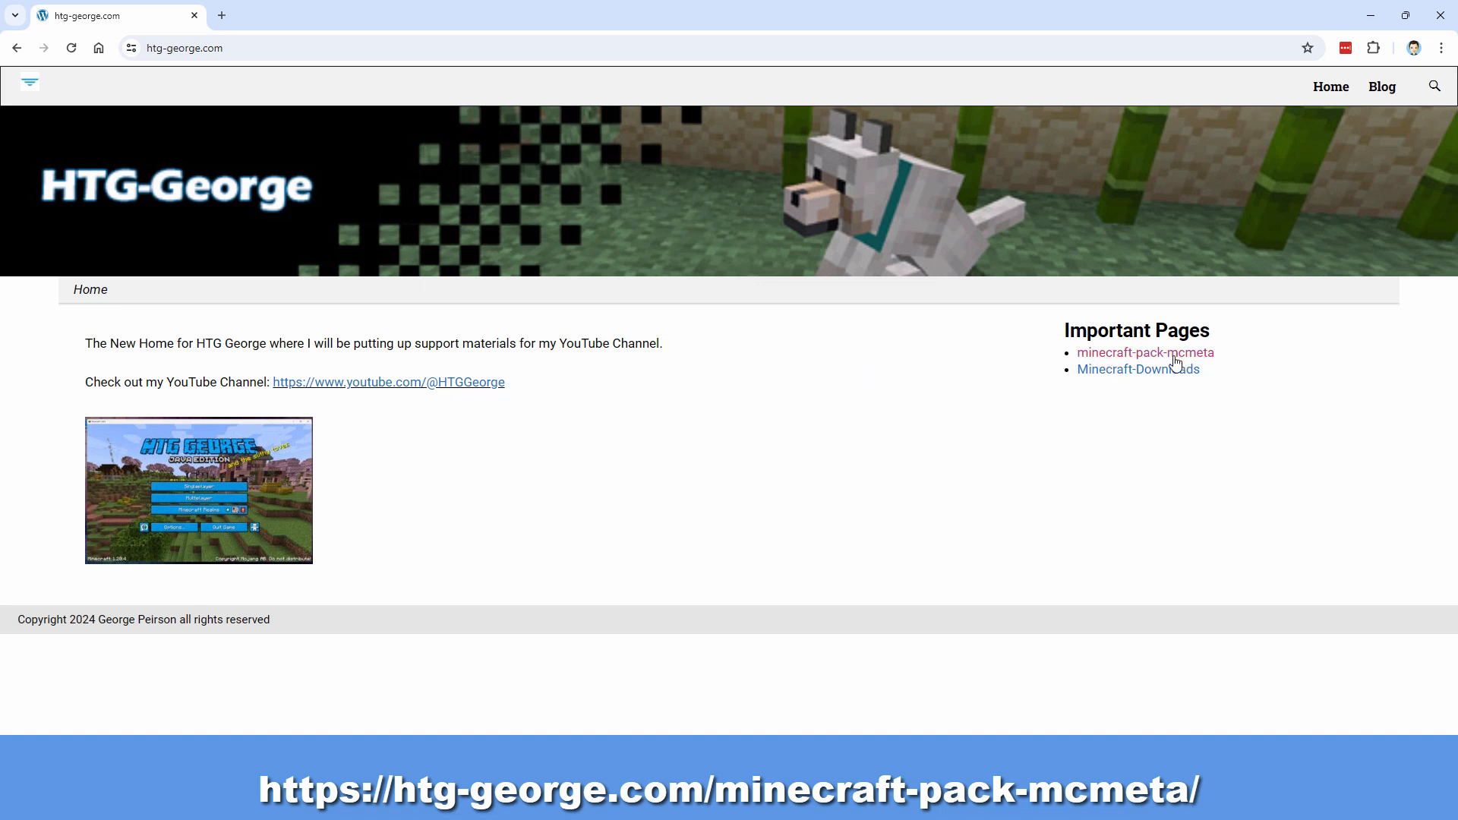
# Step: Save the 1.20.5 pack format 32 zip from the minecraft-pack-mcmeta page into C:\Pack
pyautogui.click(1124, 354)
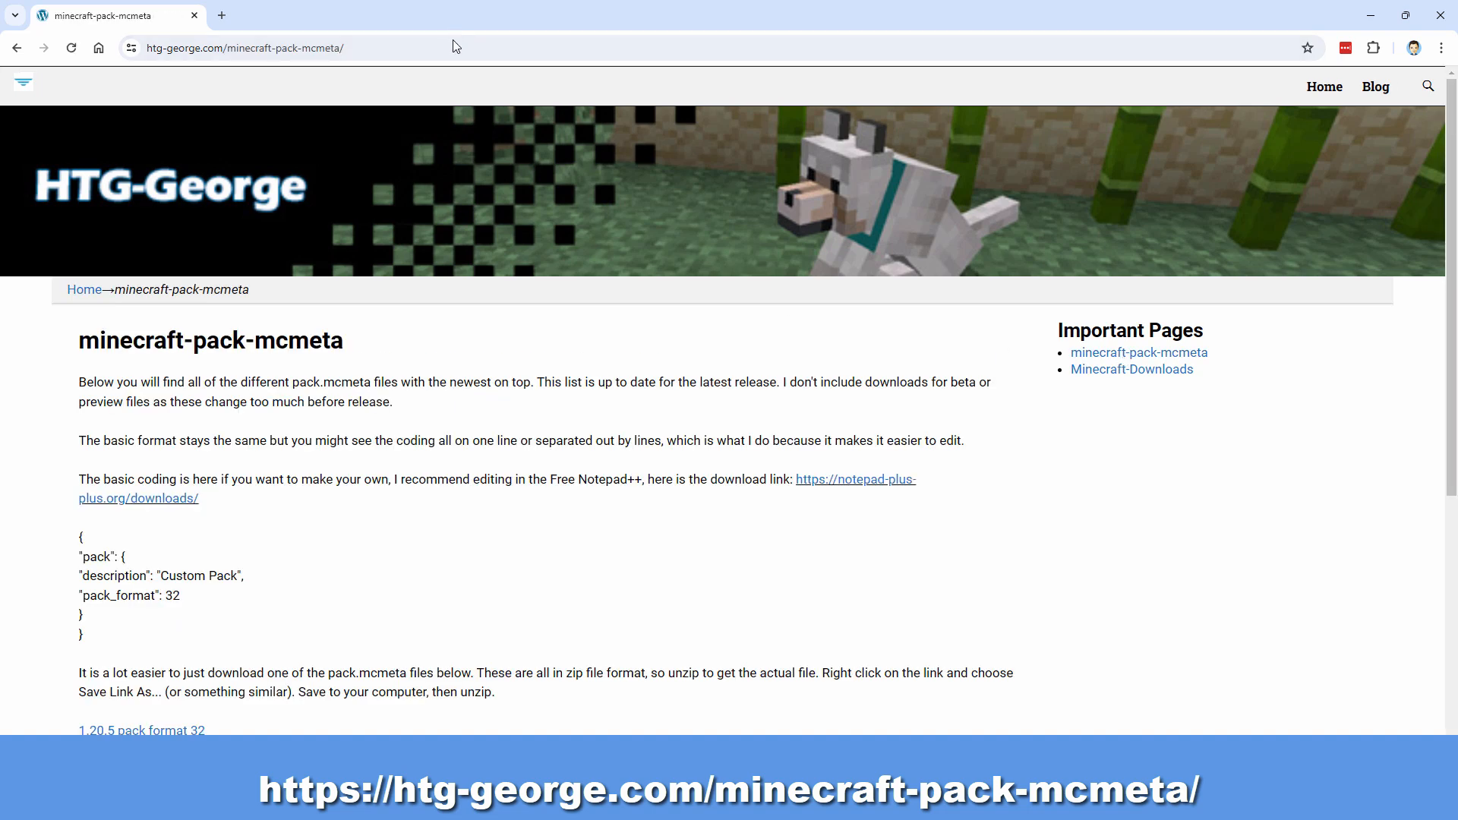
pyautogui.click(448, 47)
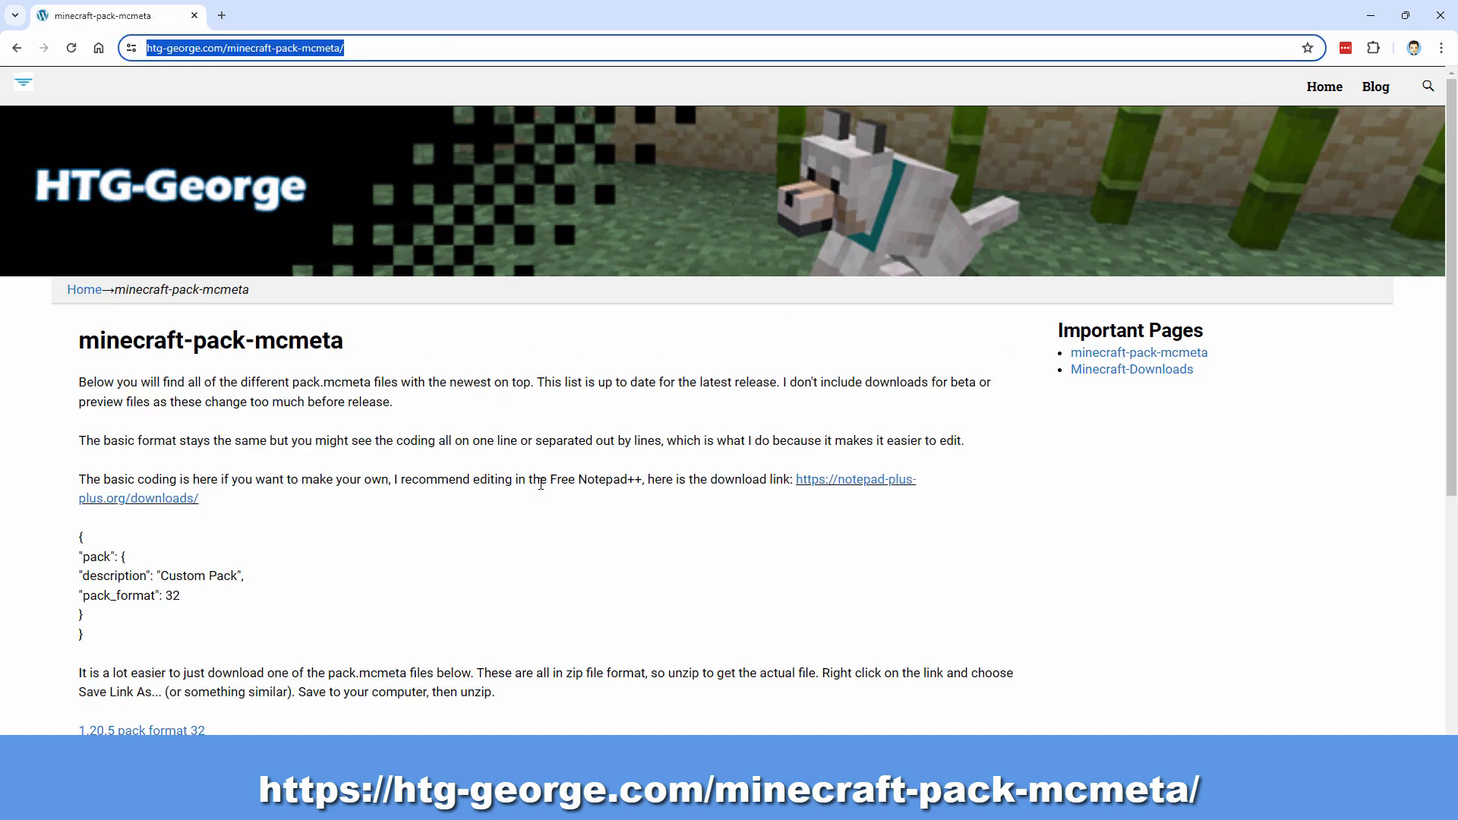
pyautogui.scroll(-2, 541, 483)
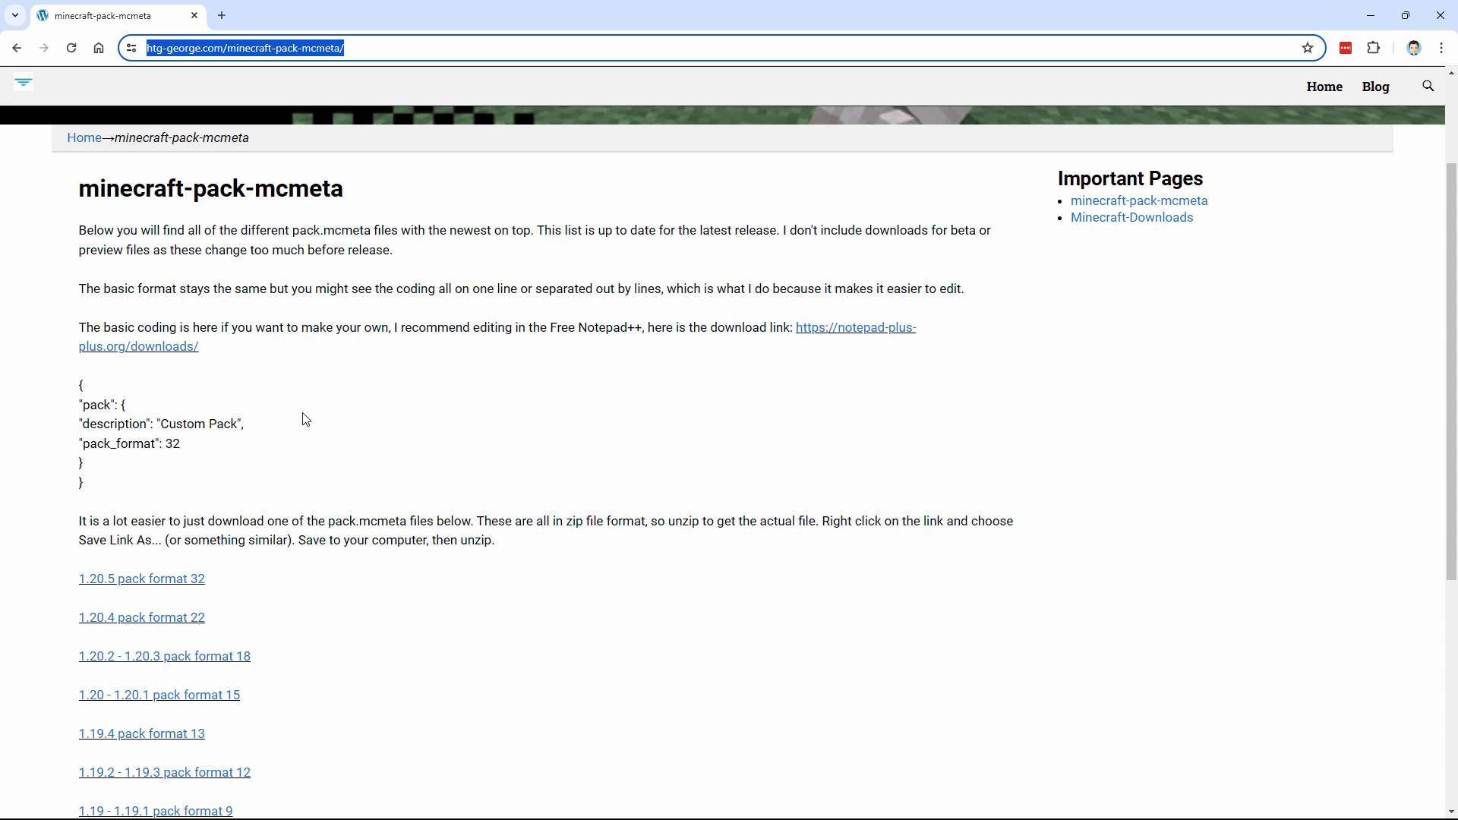
pyautogui.scroll(-2, 331, 436)
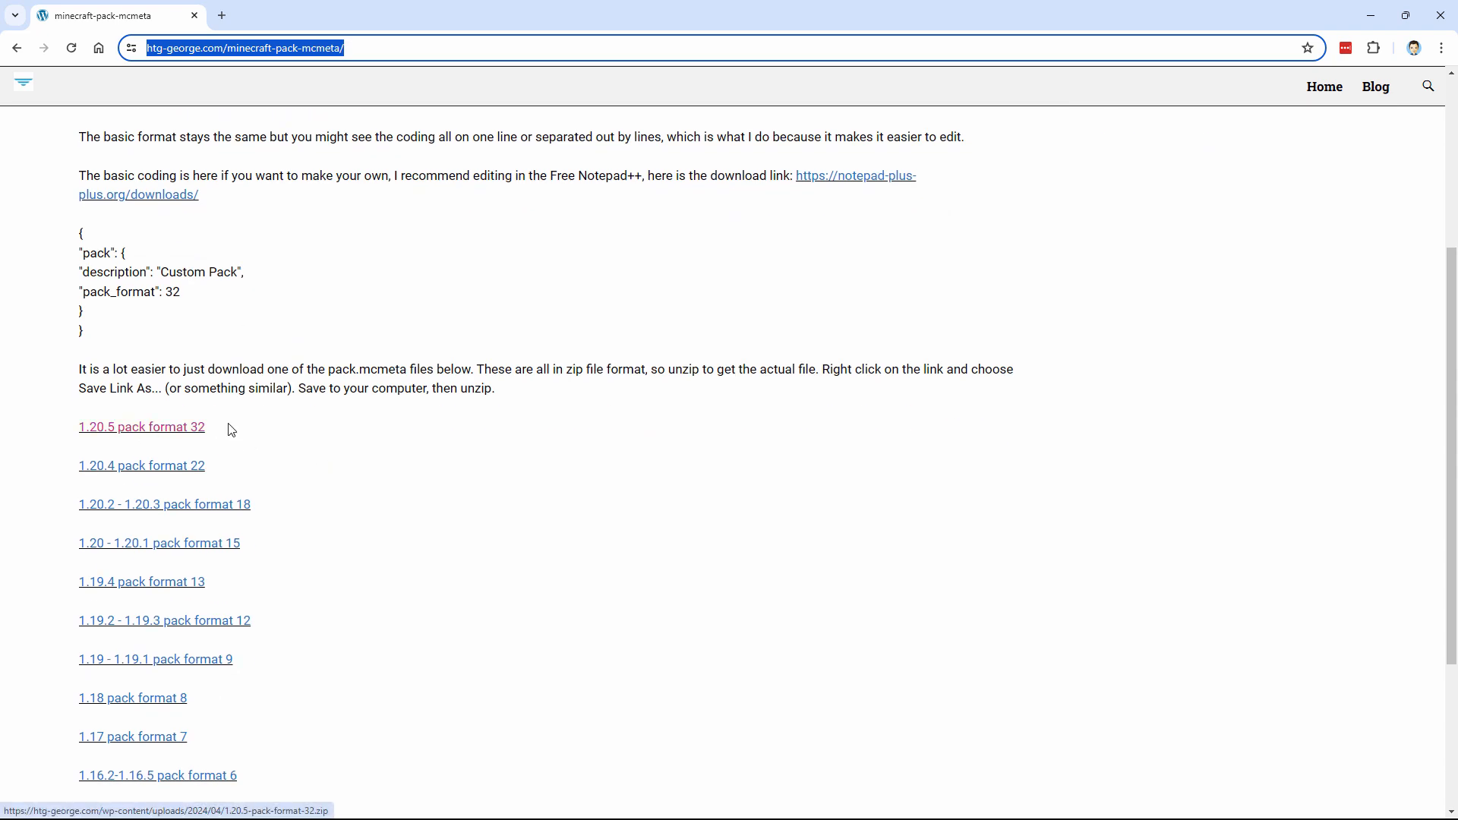
pyautogui.click(174, 436)
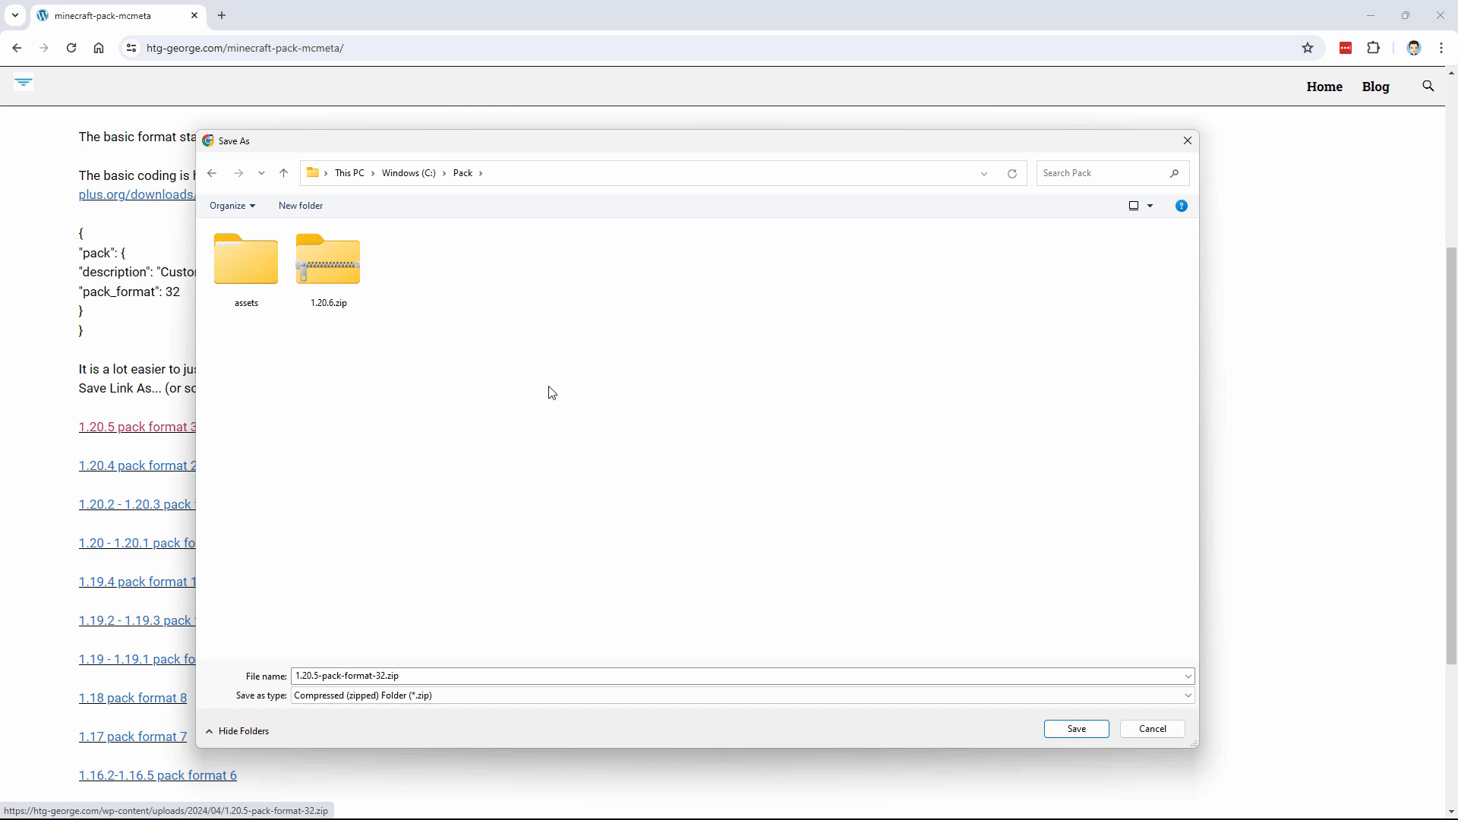
pyautogui.click(1072, 733)
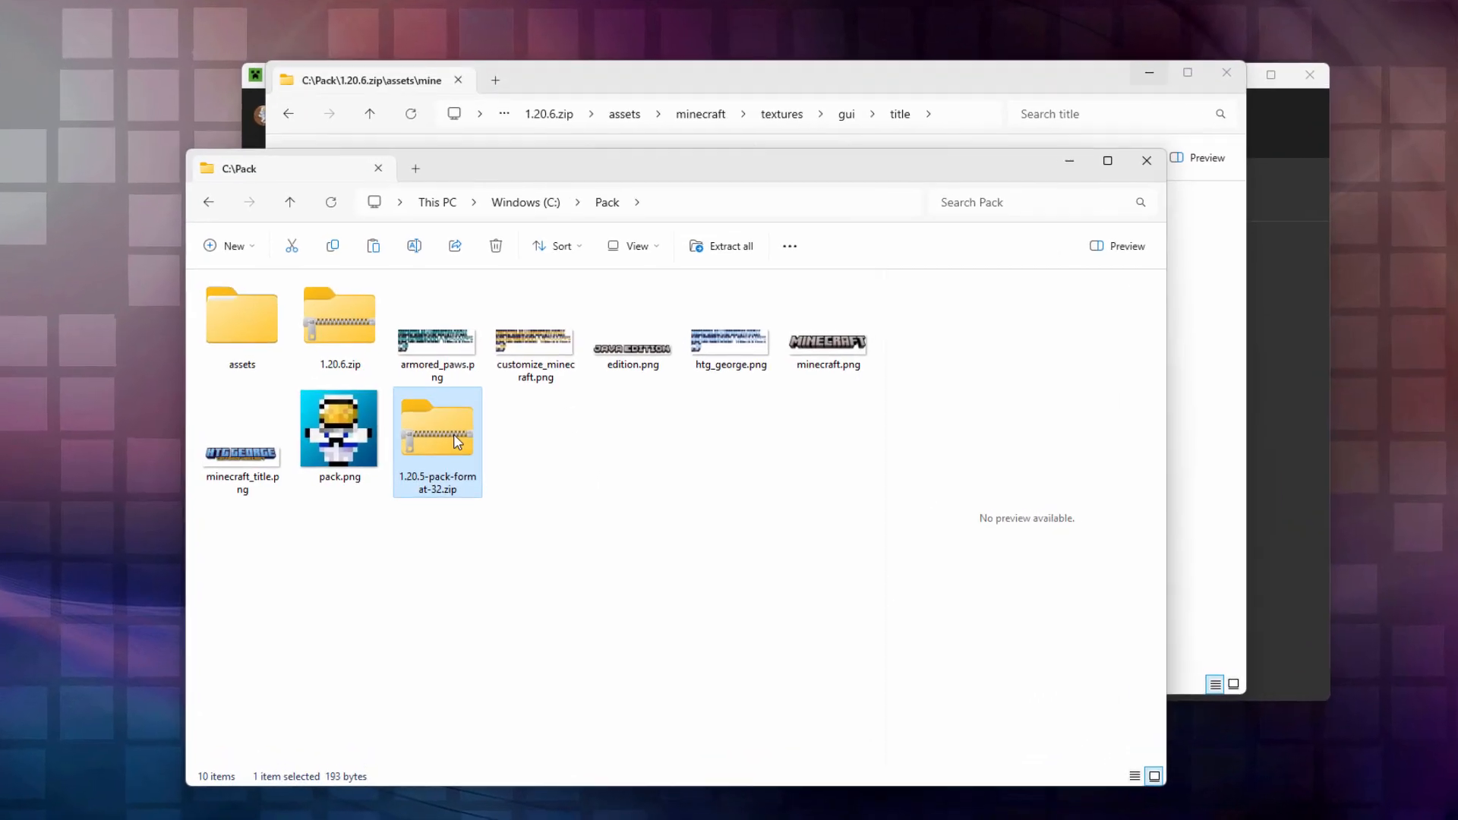
# Step: Drag pack.mcmeta out of 1.20.5-pack-format-32.zip into Pack, then delete the zip
pyautogui.rightClick(448, 418)
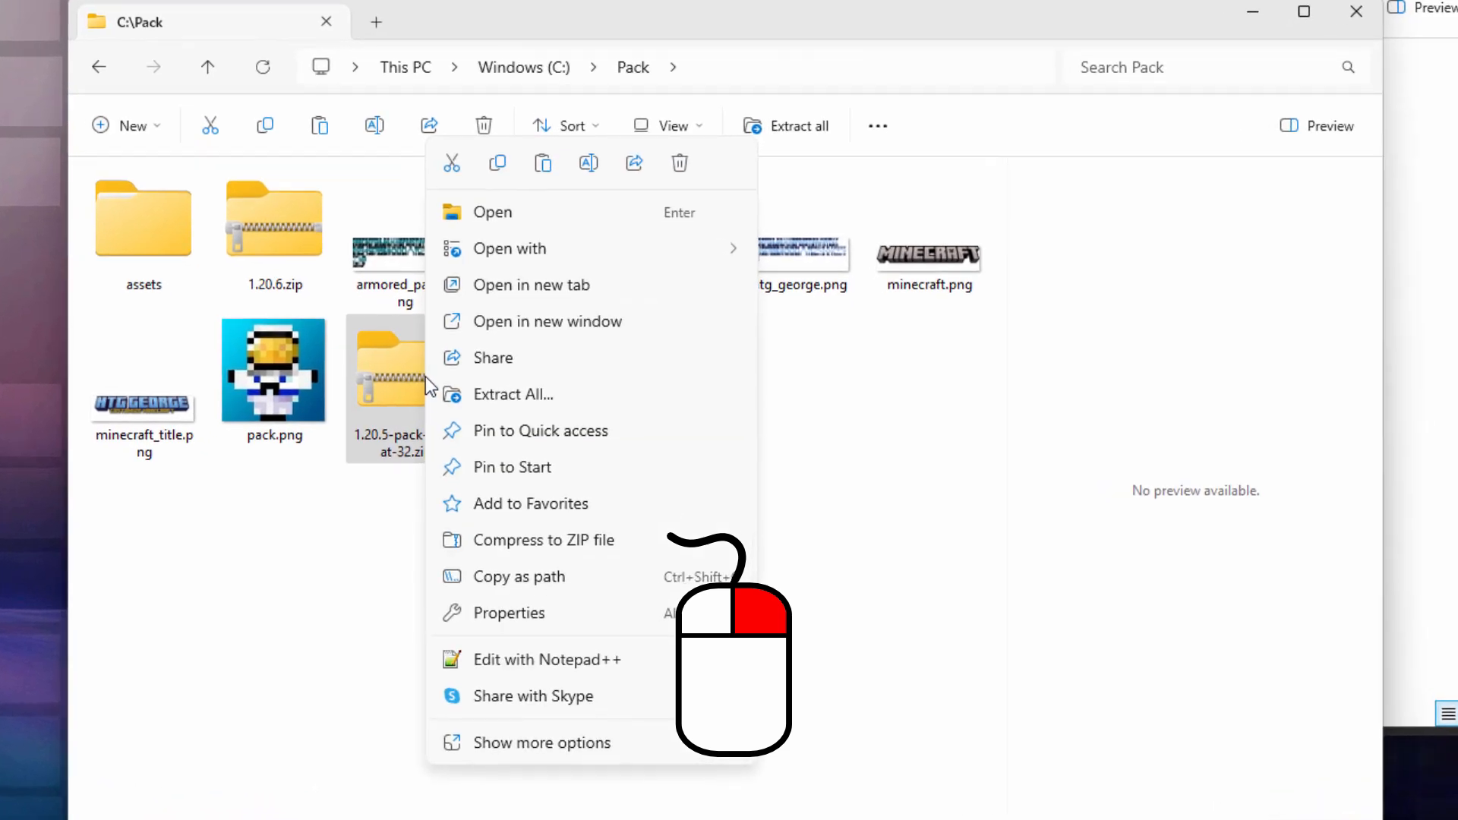
pyautogui.click(593, 325)
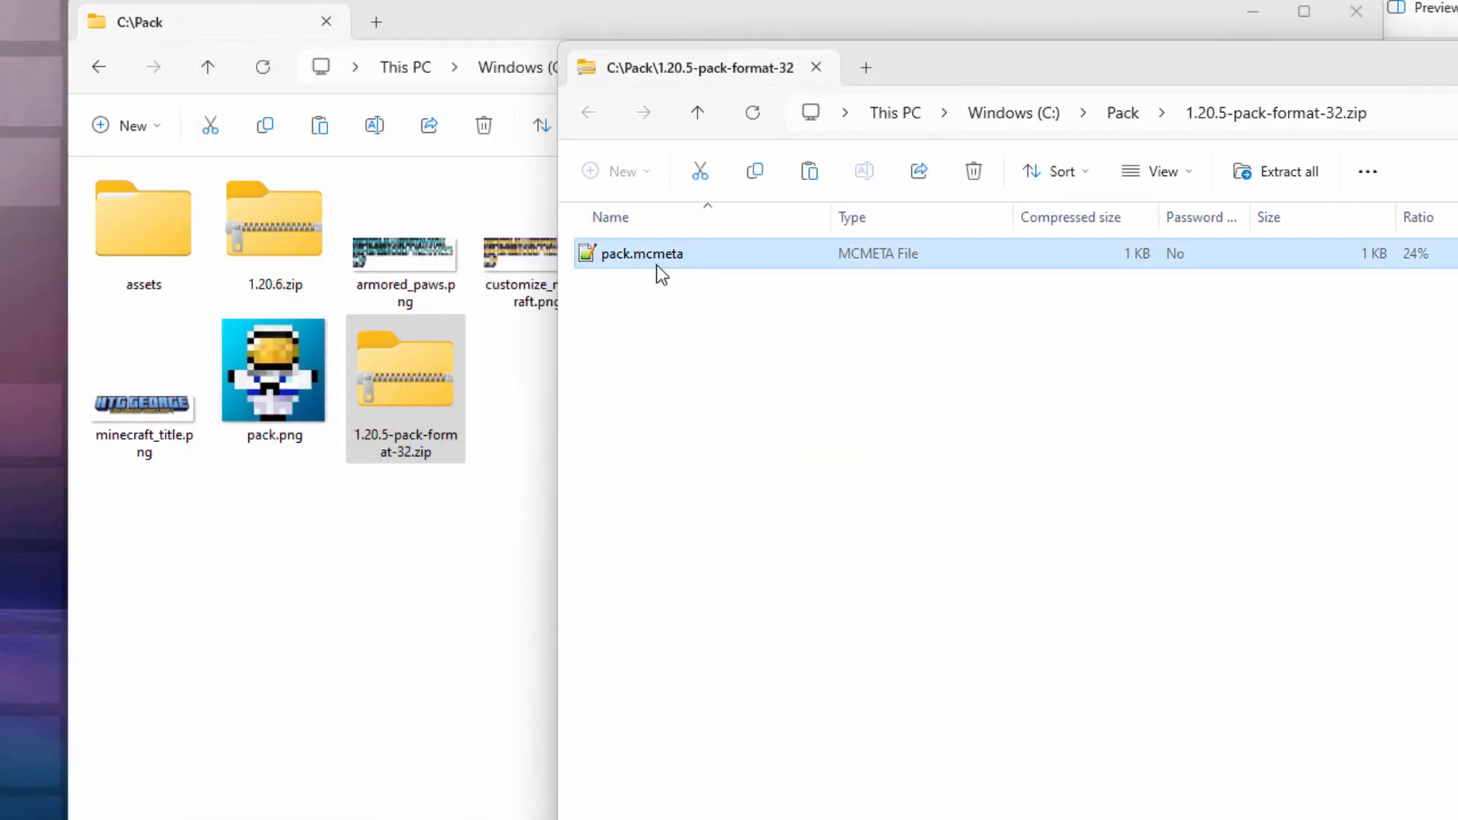
pyautogui.moveTo(654, 267); pyautogui.dragTo(288, 543)
pyautogui.click(439, 382)
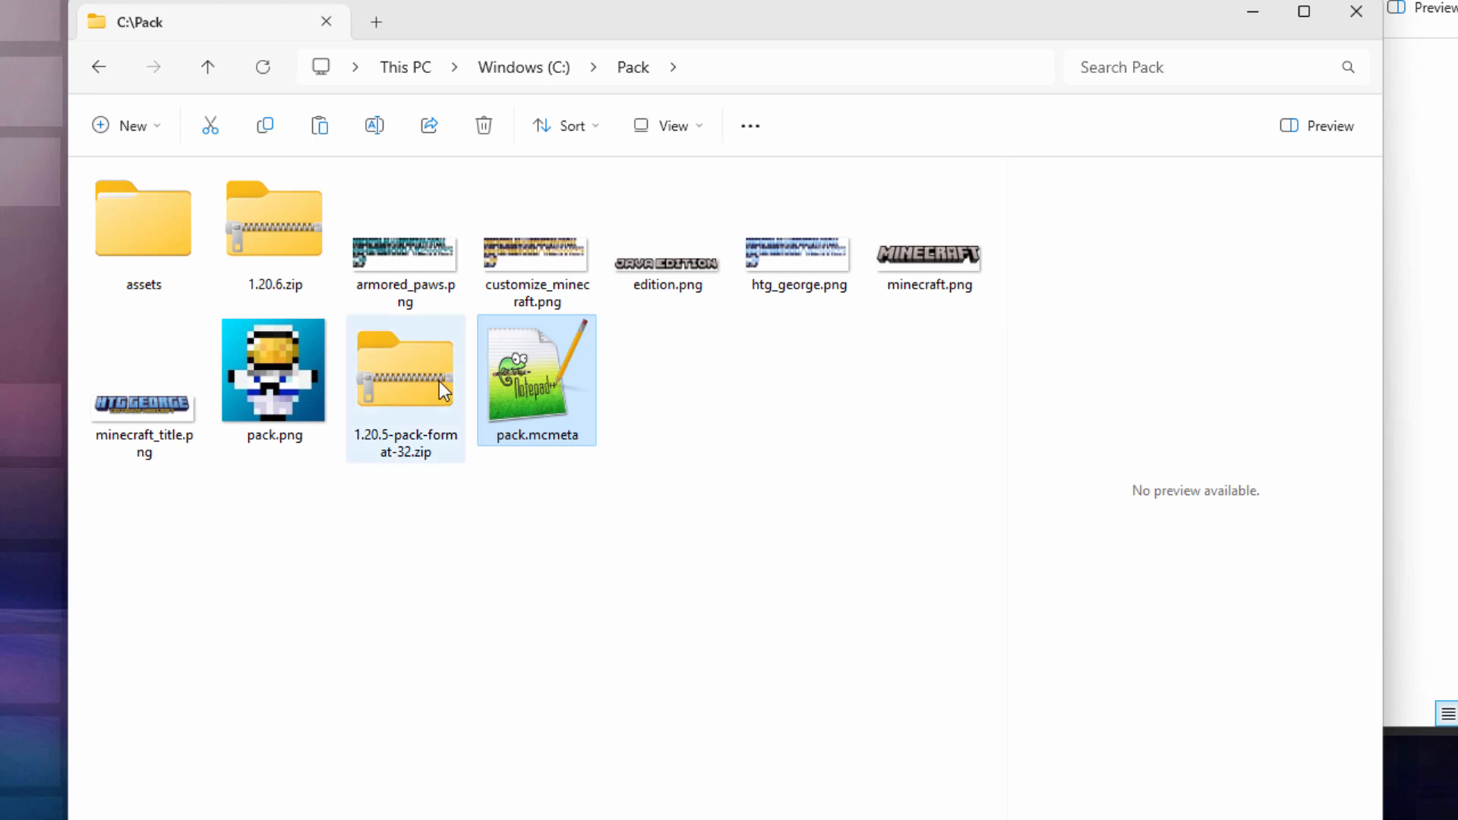
pyautogui.press('Delete')
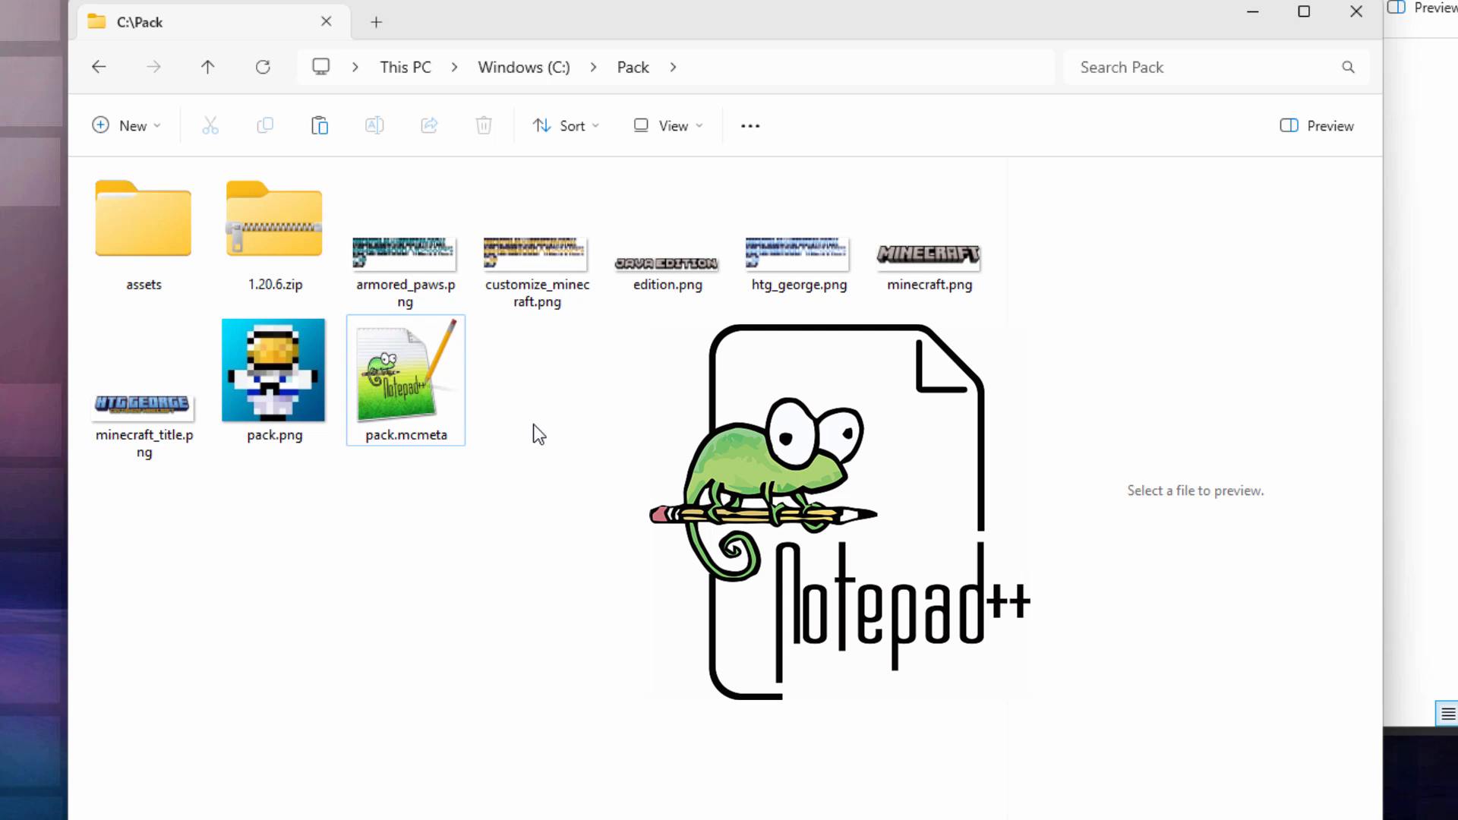
# Step: Edit pack.mcmeta in Notepad++ so the description reads 'Title Logo', then close it
pyautogui.click(395, 402)
pyautogui.doubleClick(391, 403)
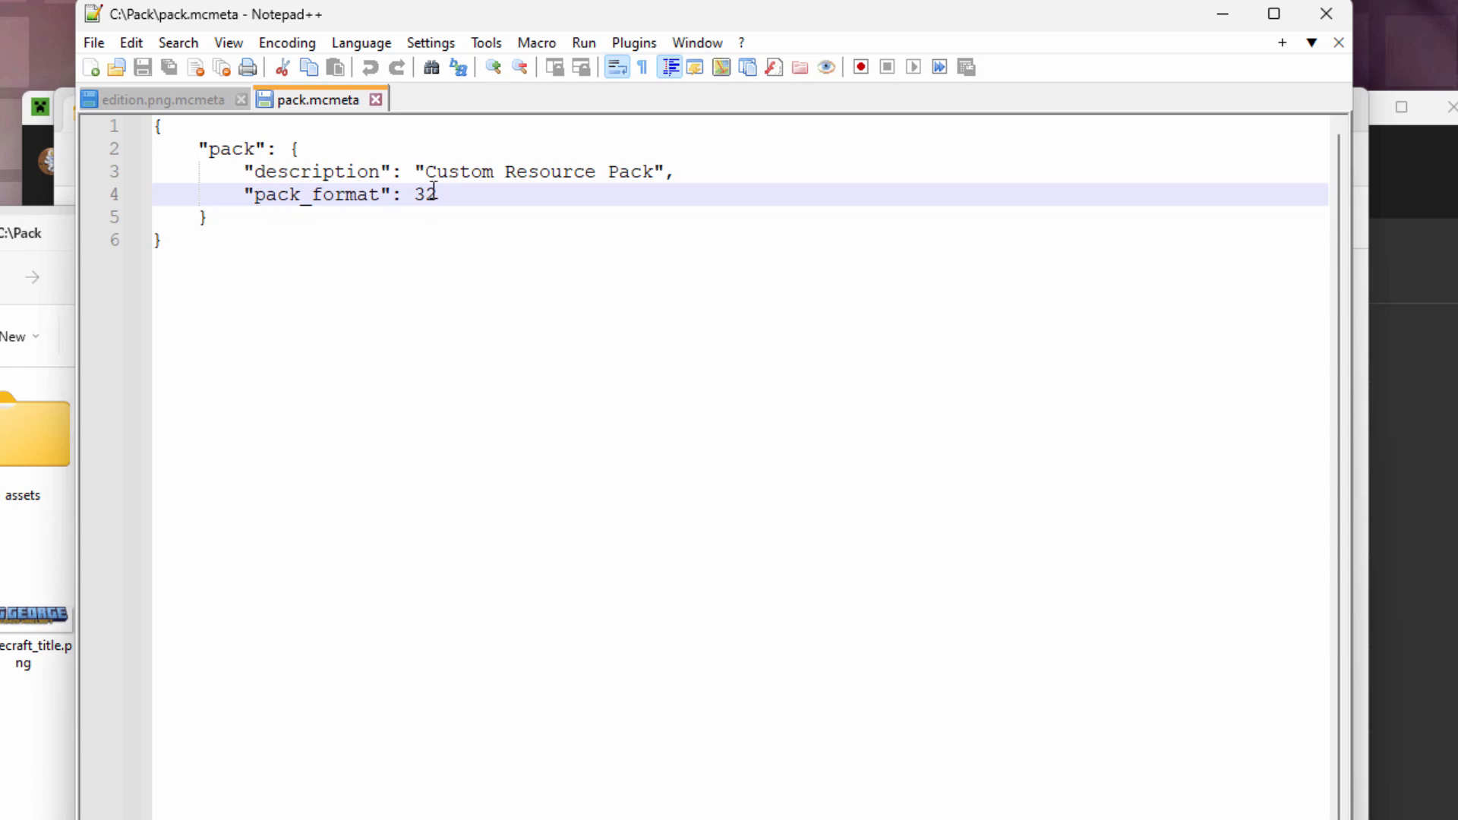
pyautogui.moveTo(653, 174); pyautogui.dragTo(599, 171)
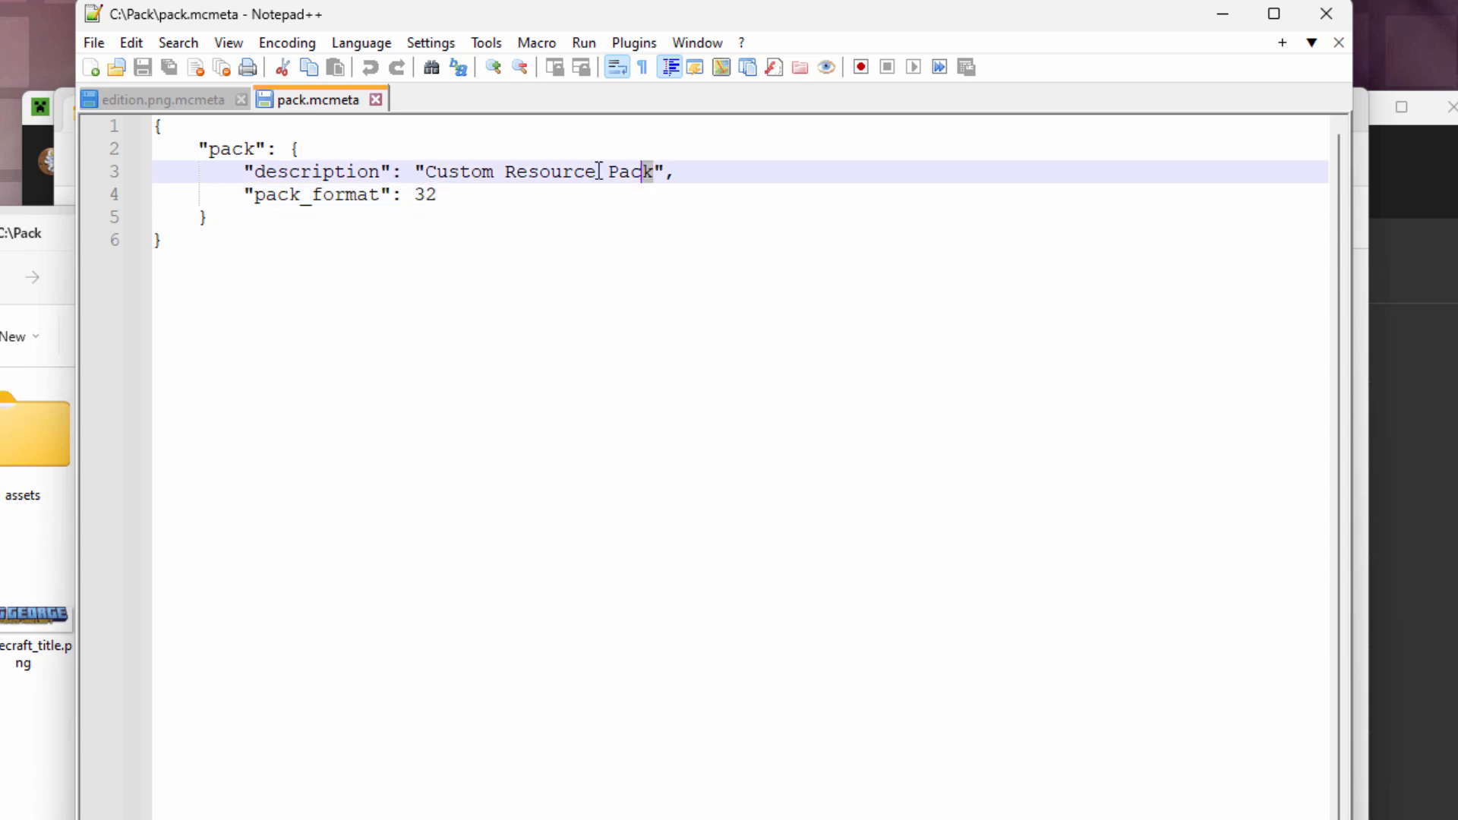
pyautogui.write('Title Logo')
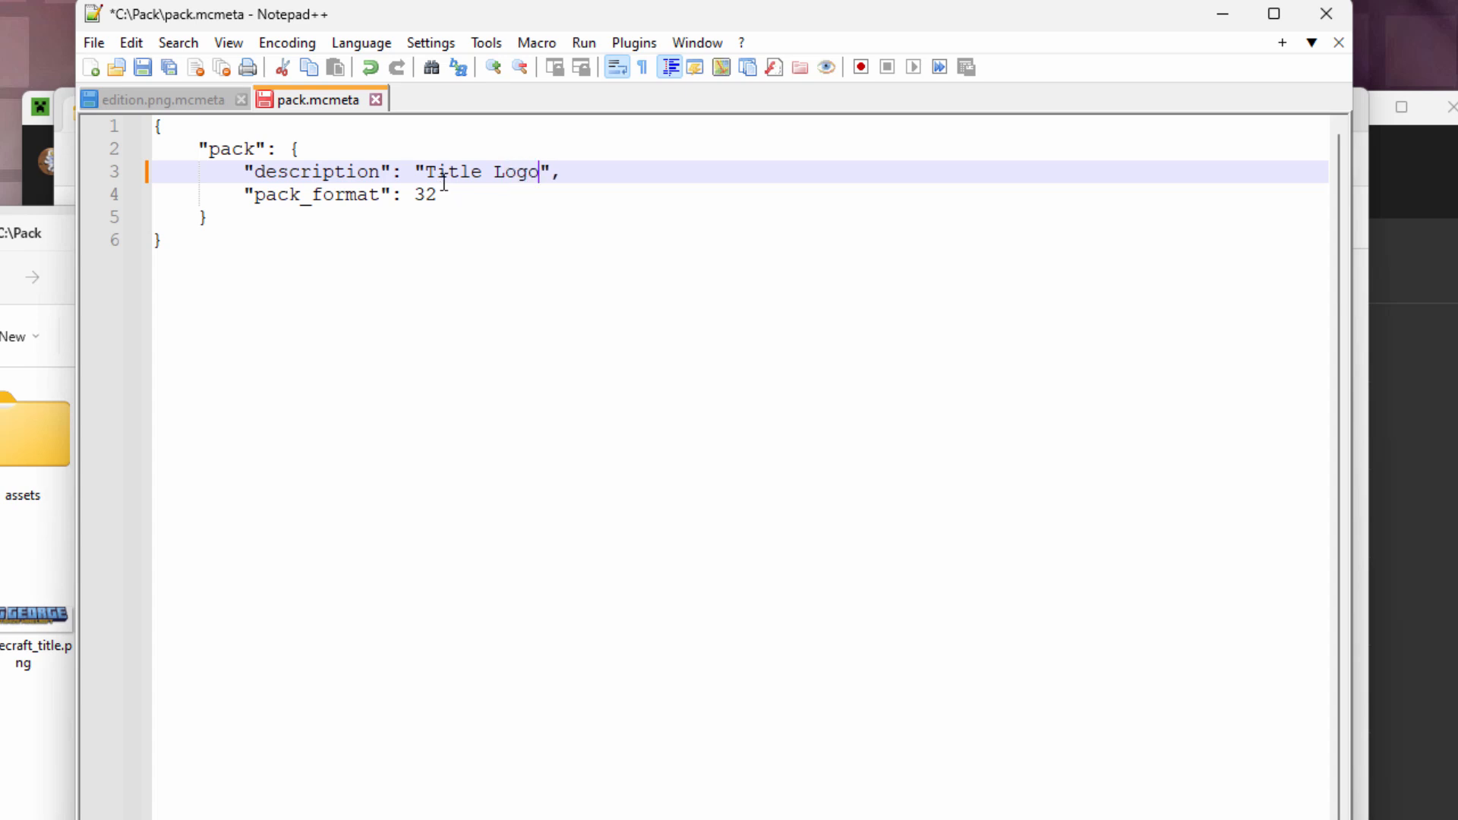
pyautogui.click(1325, 13)
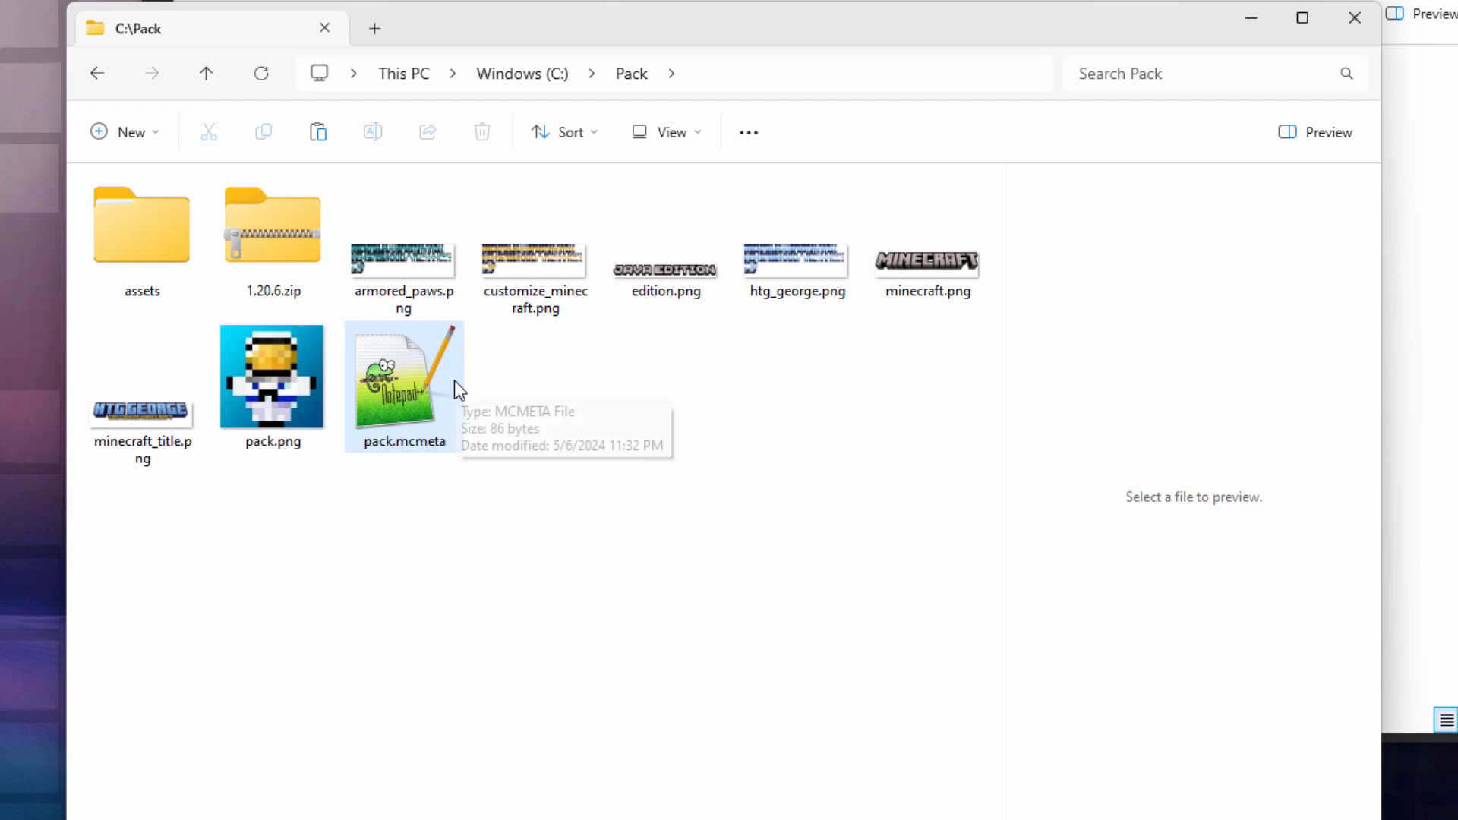
# Step: Compress assets, pack.png and pack.mcmeta into Title Logo 3.zip and check its contents
pyautogui.click(153, 264)
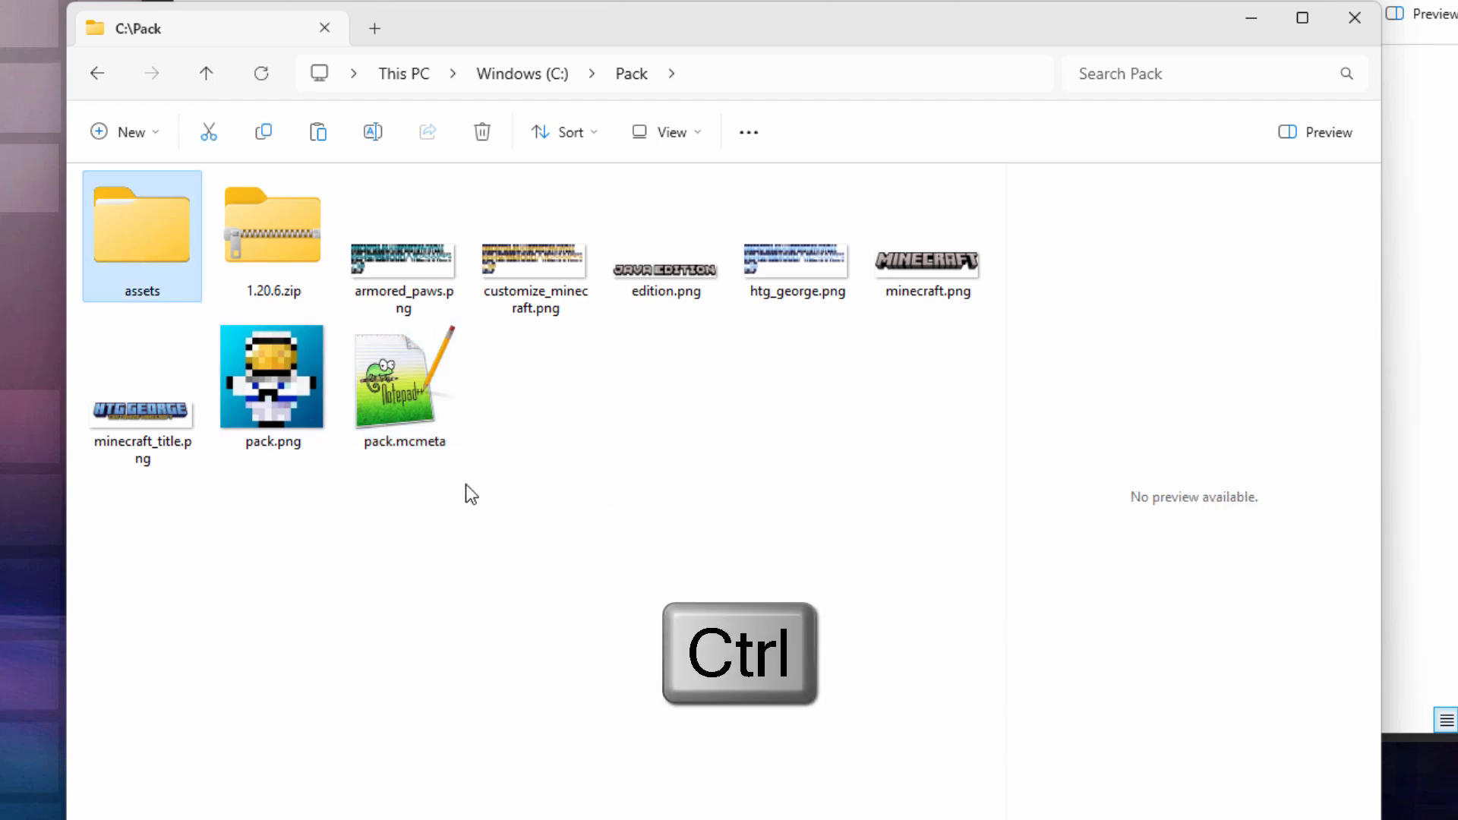
pyautogui.keyDown('ctrl'); pyautogui.click(267, 367); pyautogui.keyUp('ctrl')
pyautogui.keyDown('ctrl'); pyautogui.click(405, 395); pyautogui.keyUp('ctrl')
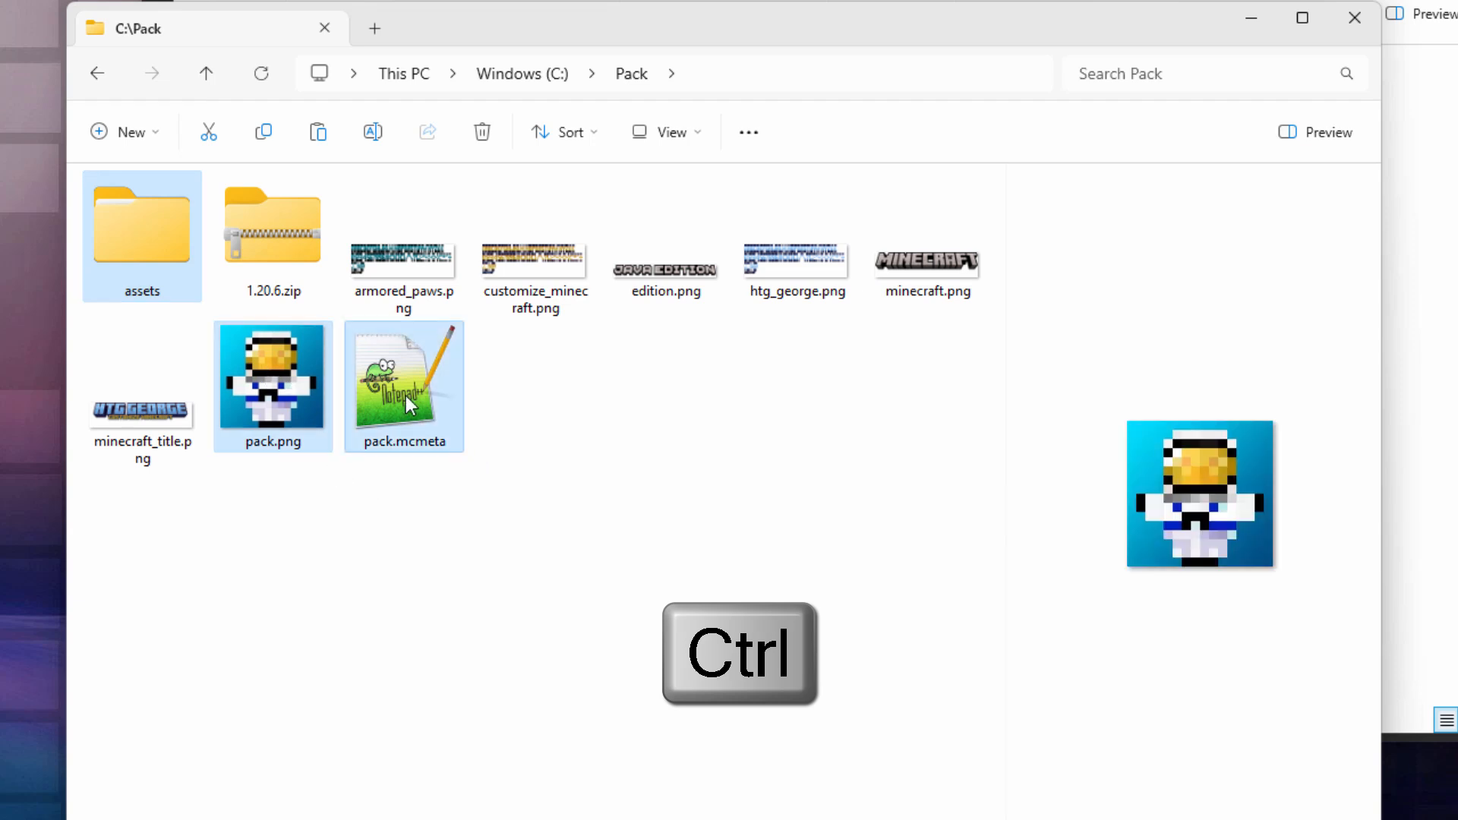
pyautogui.rightClick(401, 393)
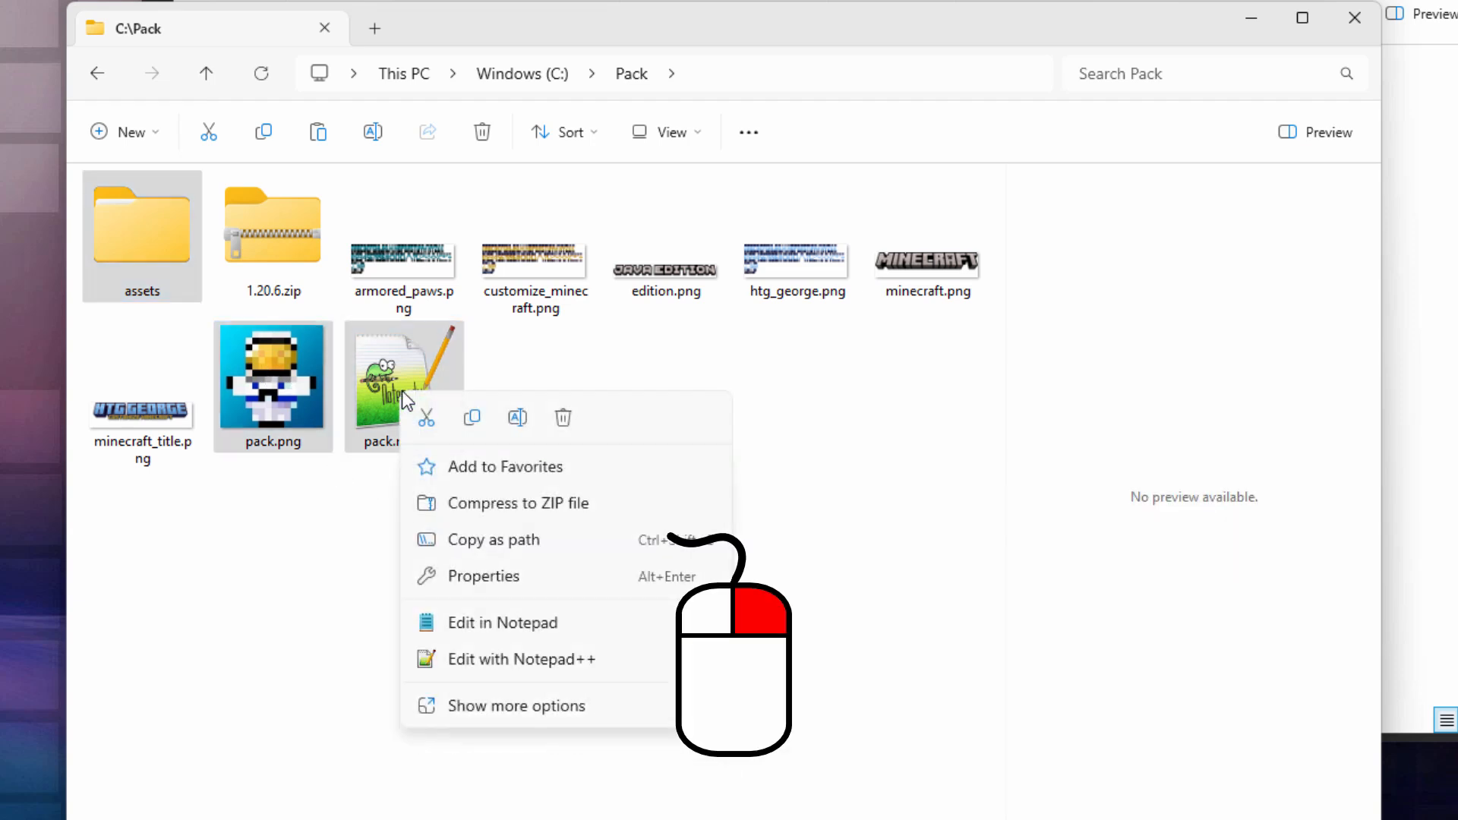
pyautogui.click(563, 507)
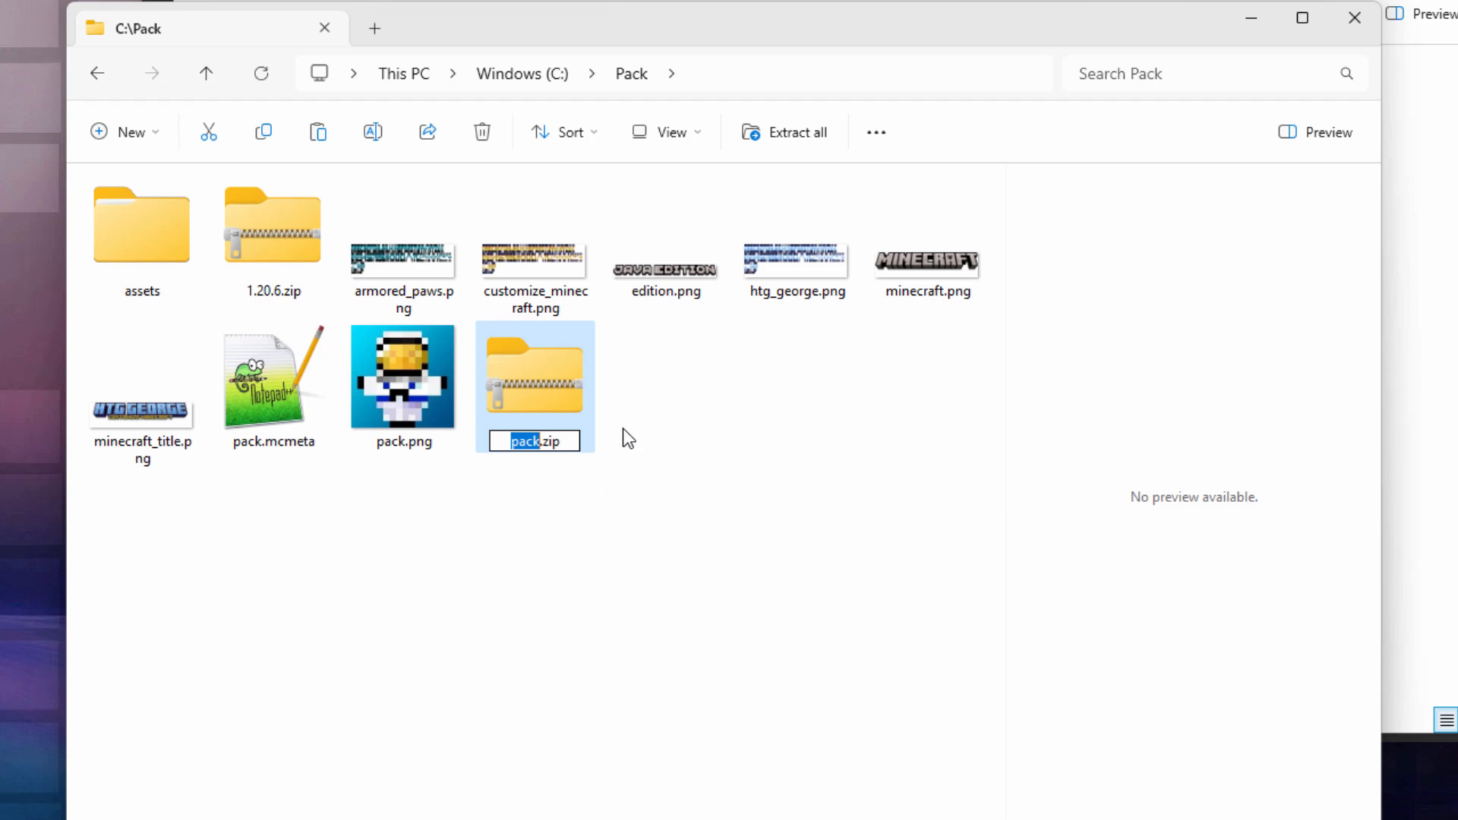
pyautogui.write('Title Logo ')
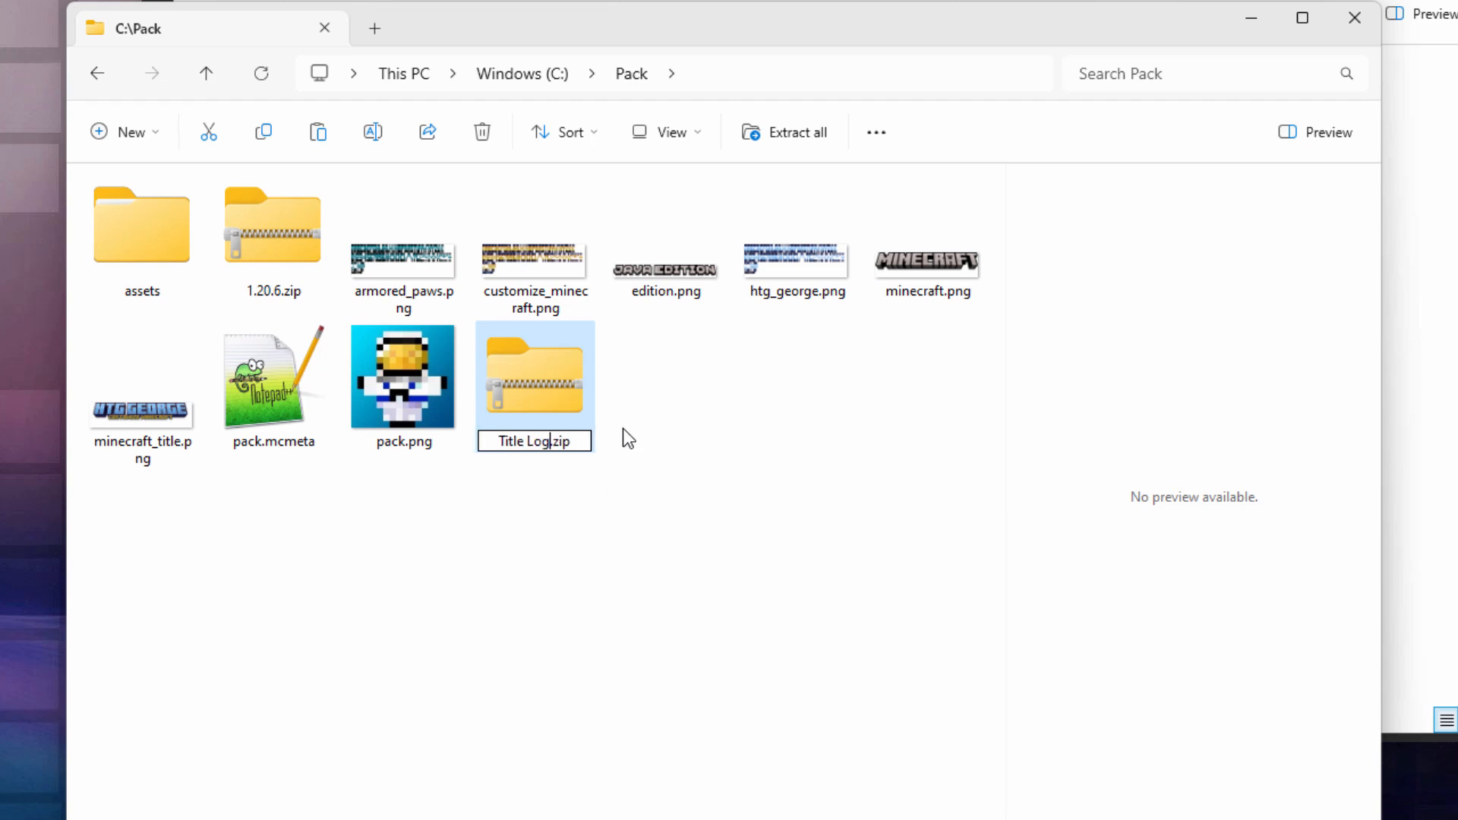
pyautogui.write('3')
pyautogui.click(560, 518)
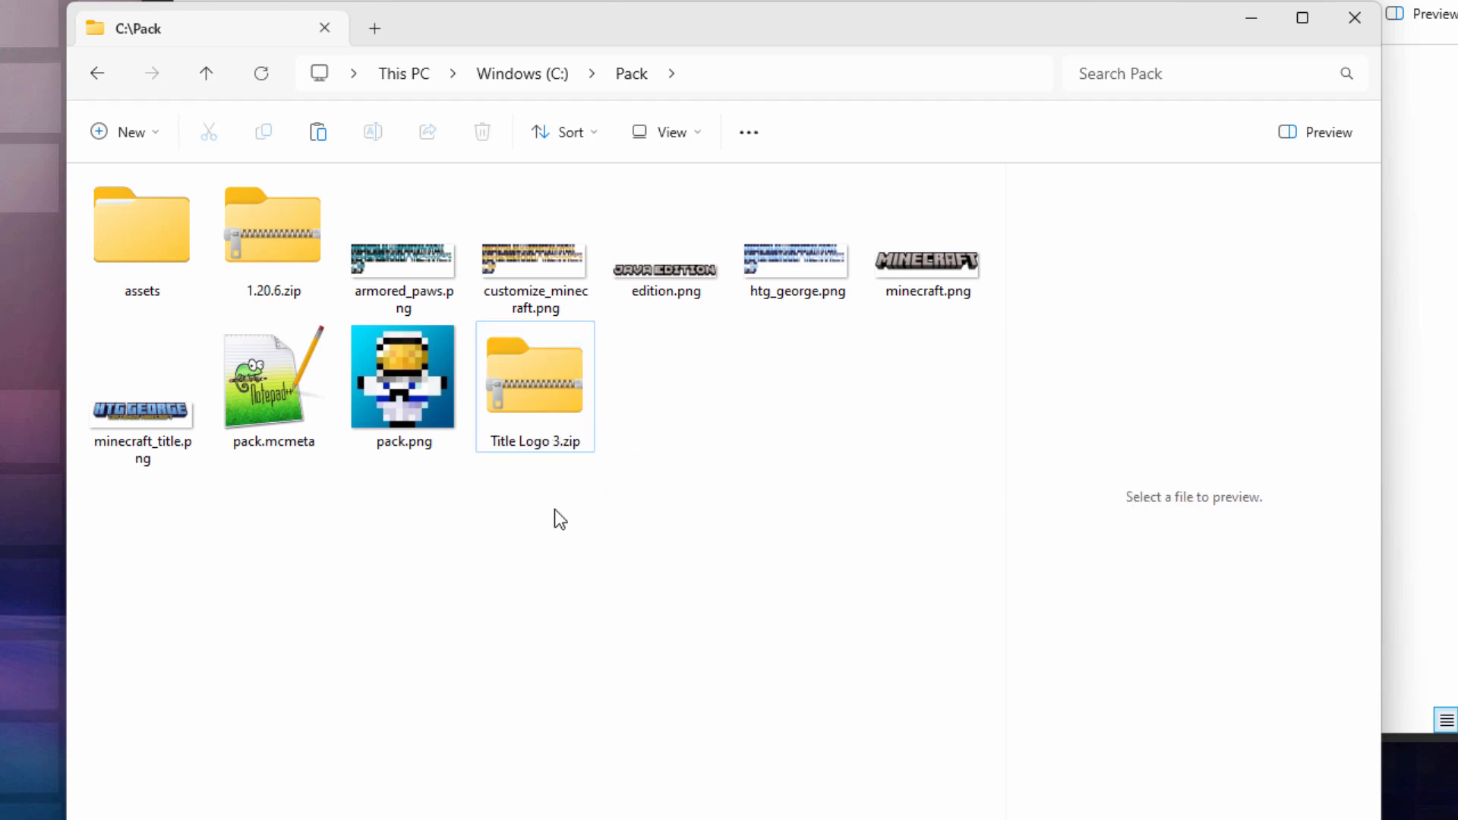
pyautogui.doubleClick(541, 421)
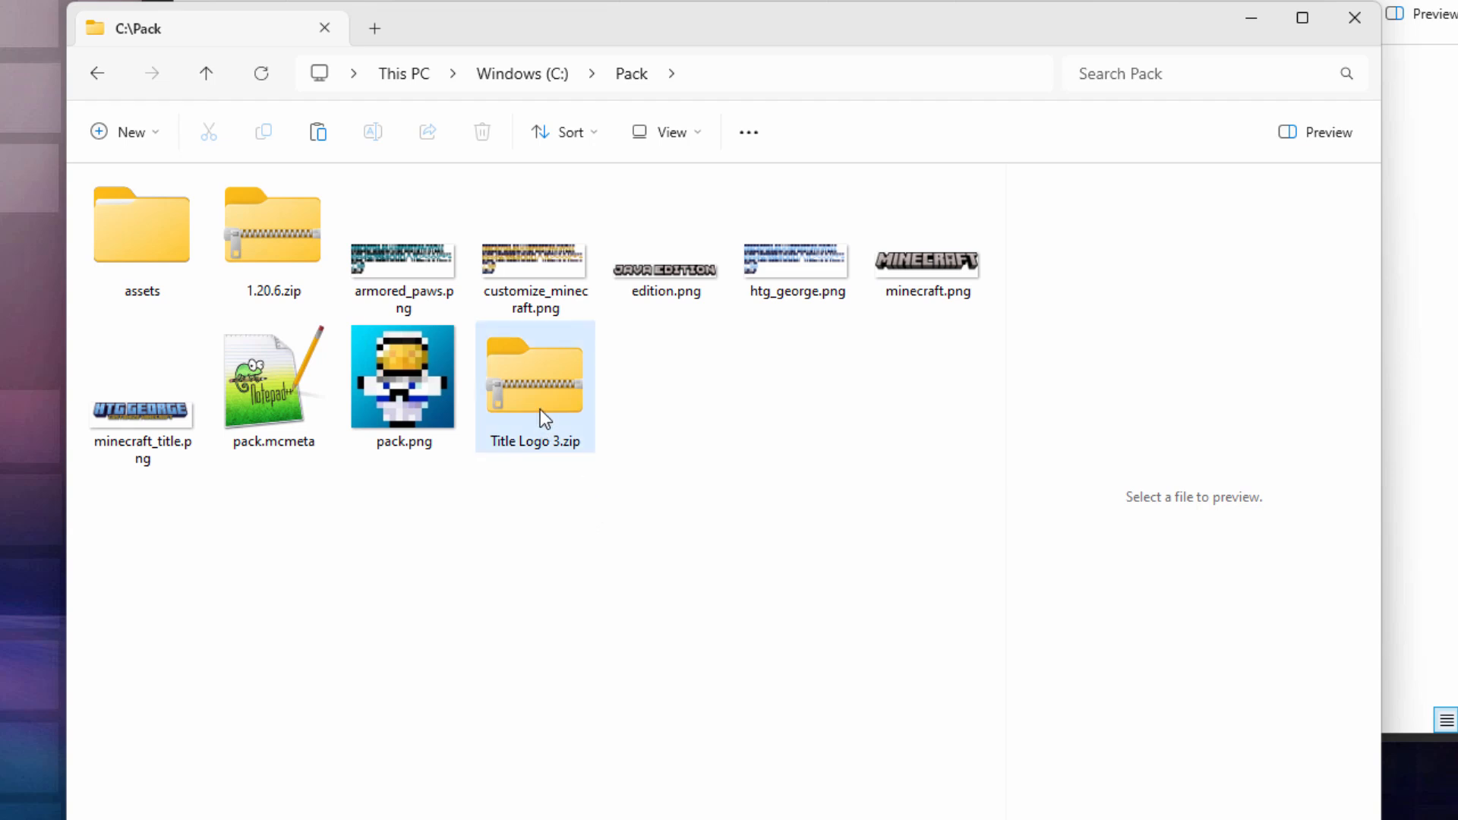
pyautogui.hotkey('ctrl', 'w')
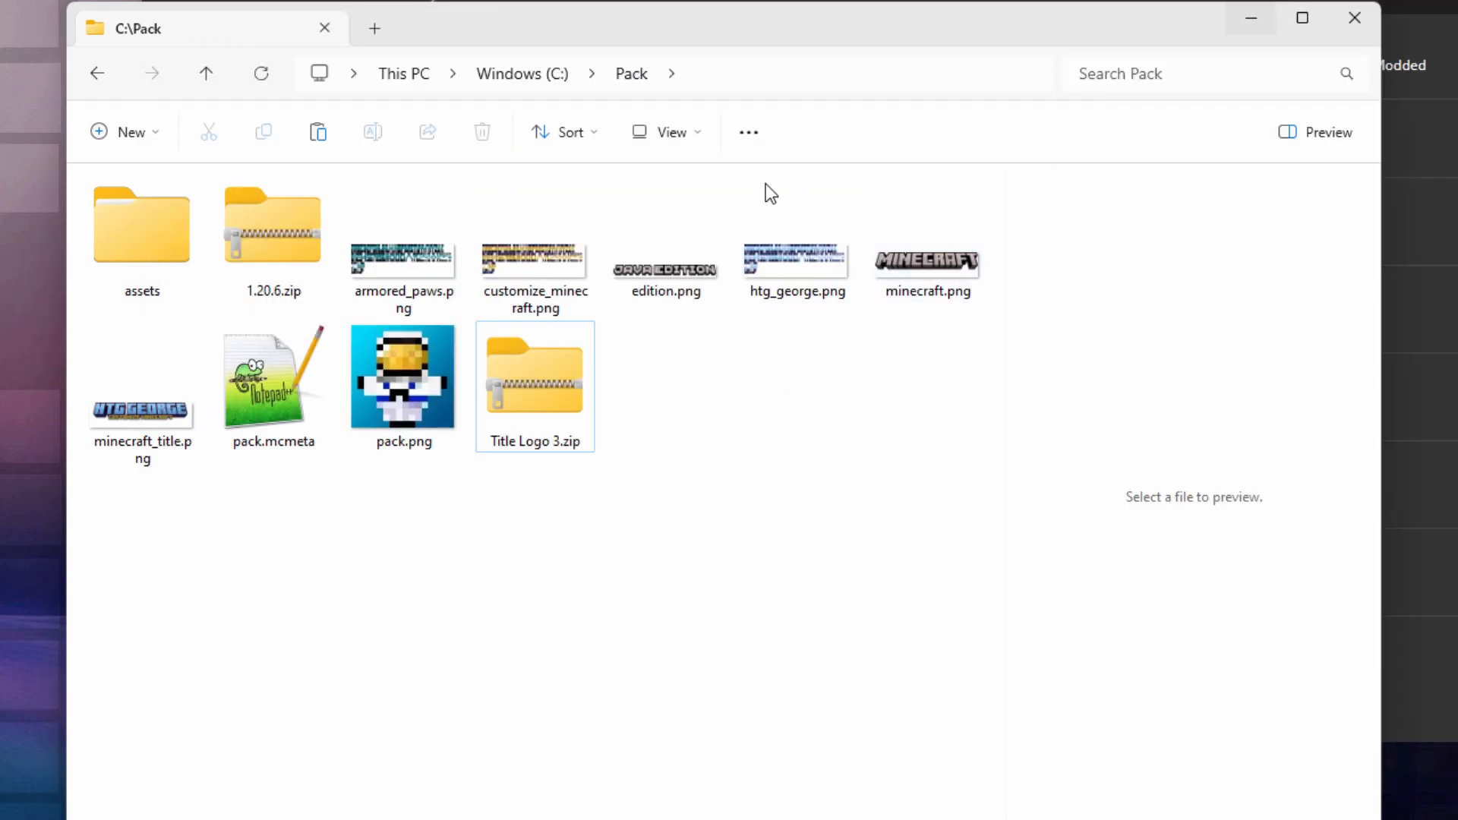
pyautogui.moveTo(756, 22); pyautogui.dragTo(638, 55)
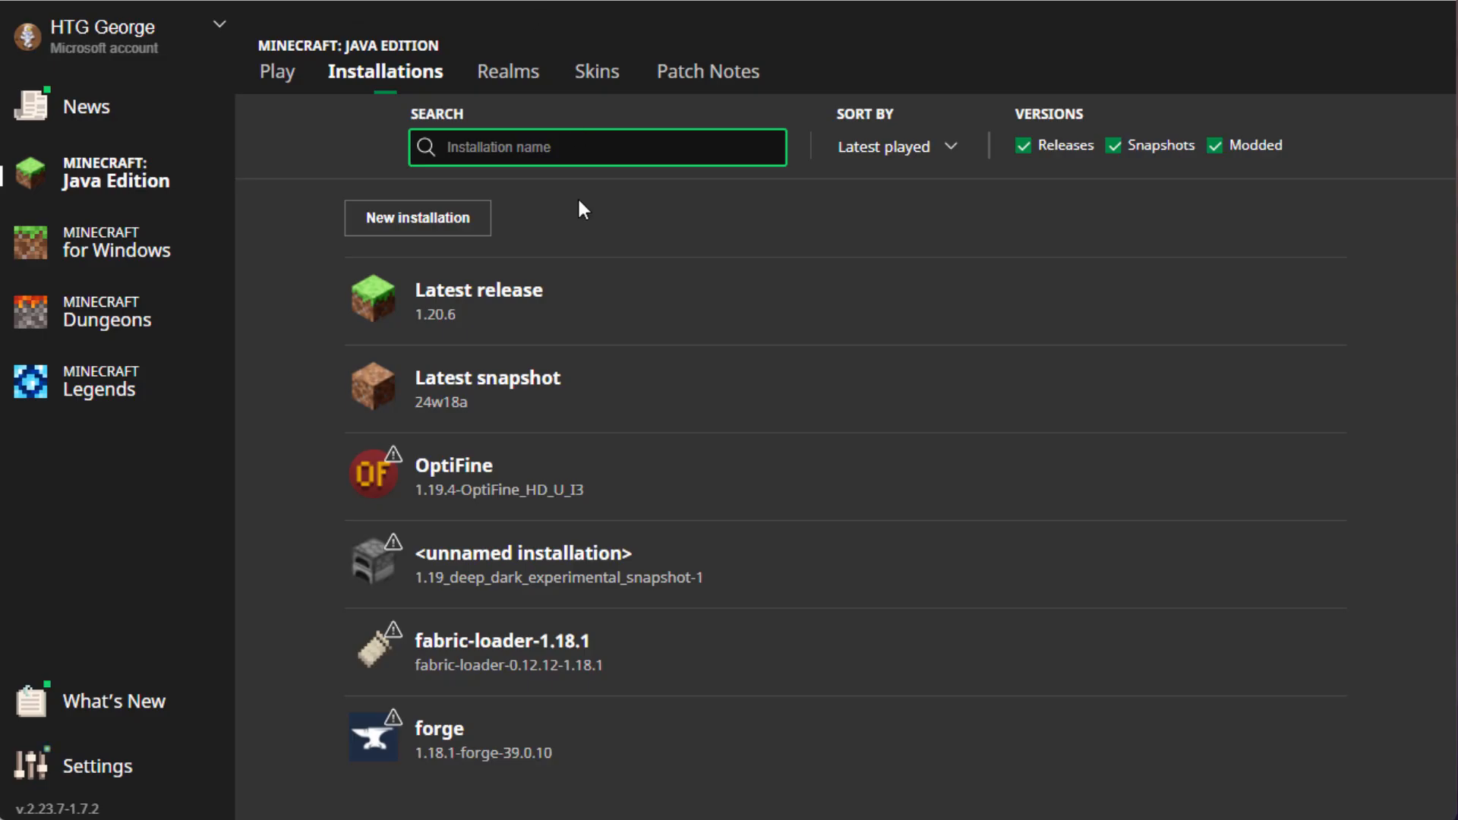
# Step: Open the Latest release installation's .minecraft folder and its resourcepacks subfolder
pyautogui.moveTo(1153, 306)
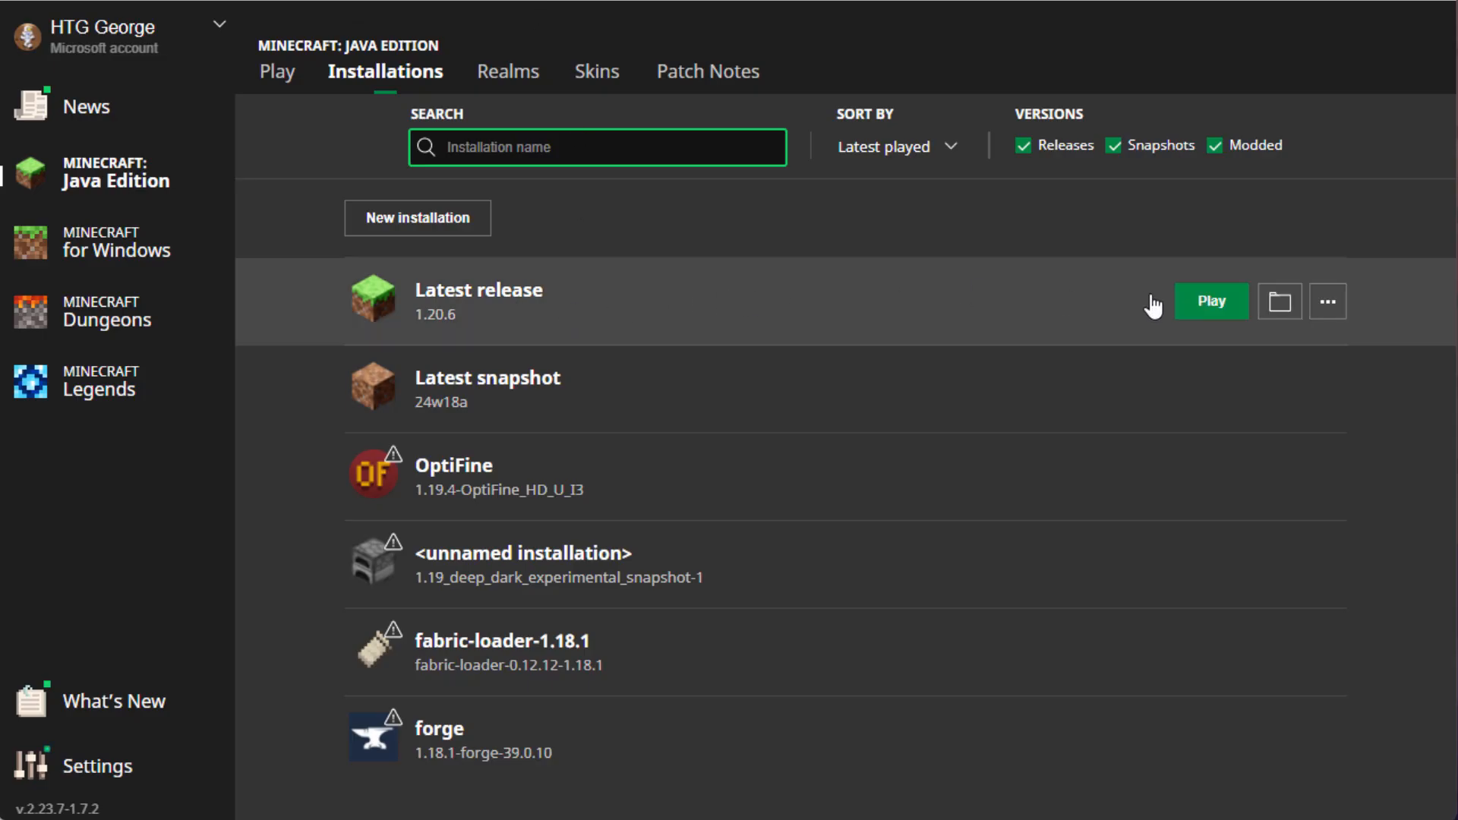
pyautogui.click(1280, 312)
pyautogui.moveTo(1010, 160); pyautogui.dragTo(681, 38)
pyautogui.scroll(-5, 259, 454)
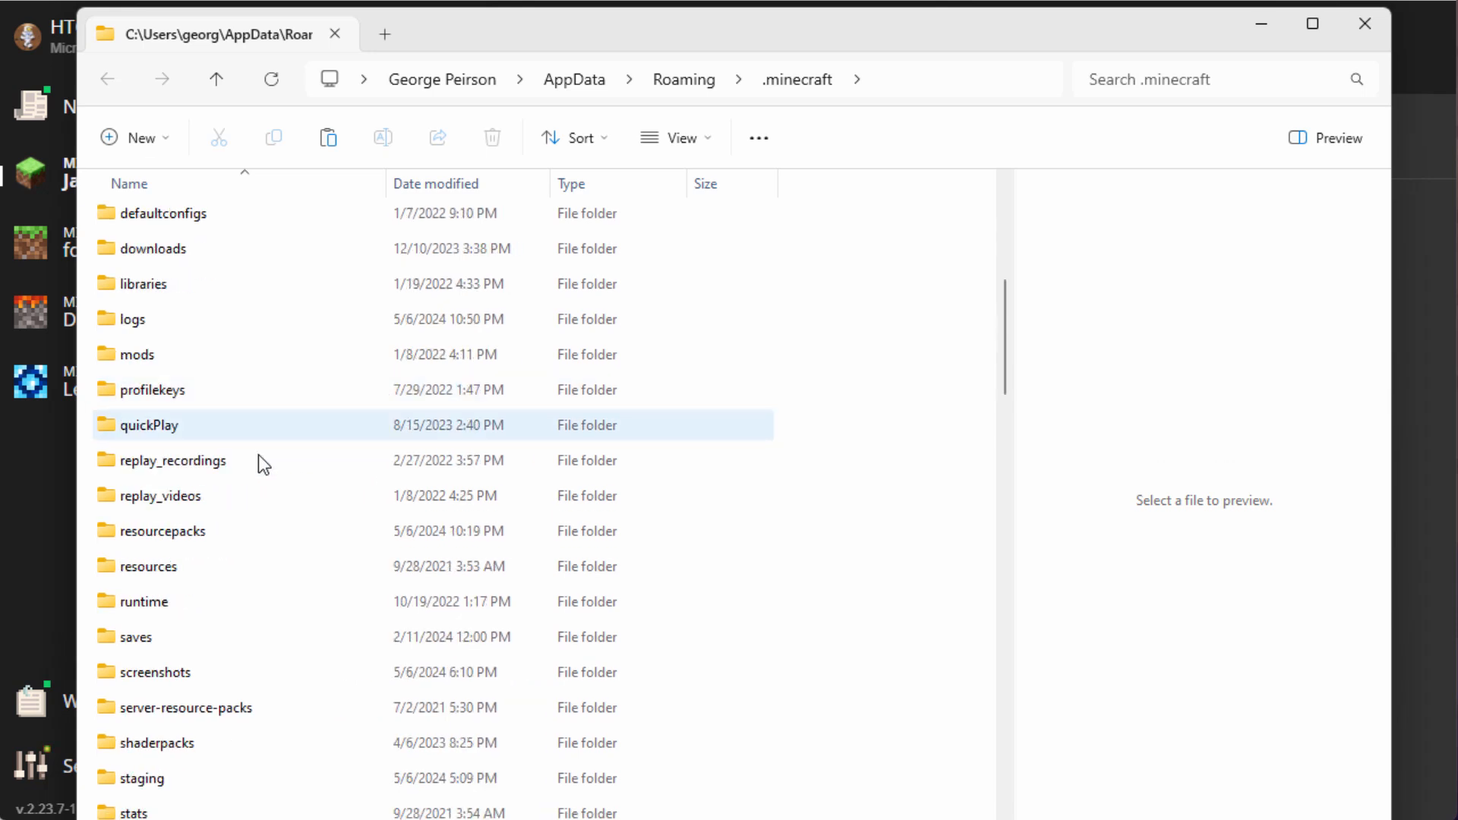
pyautogui.doubleClick(104, 533)
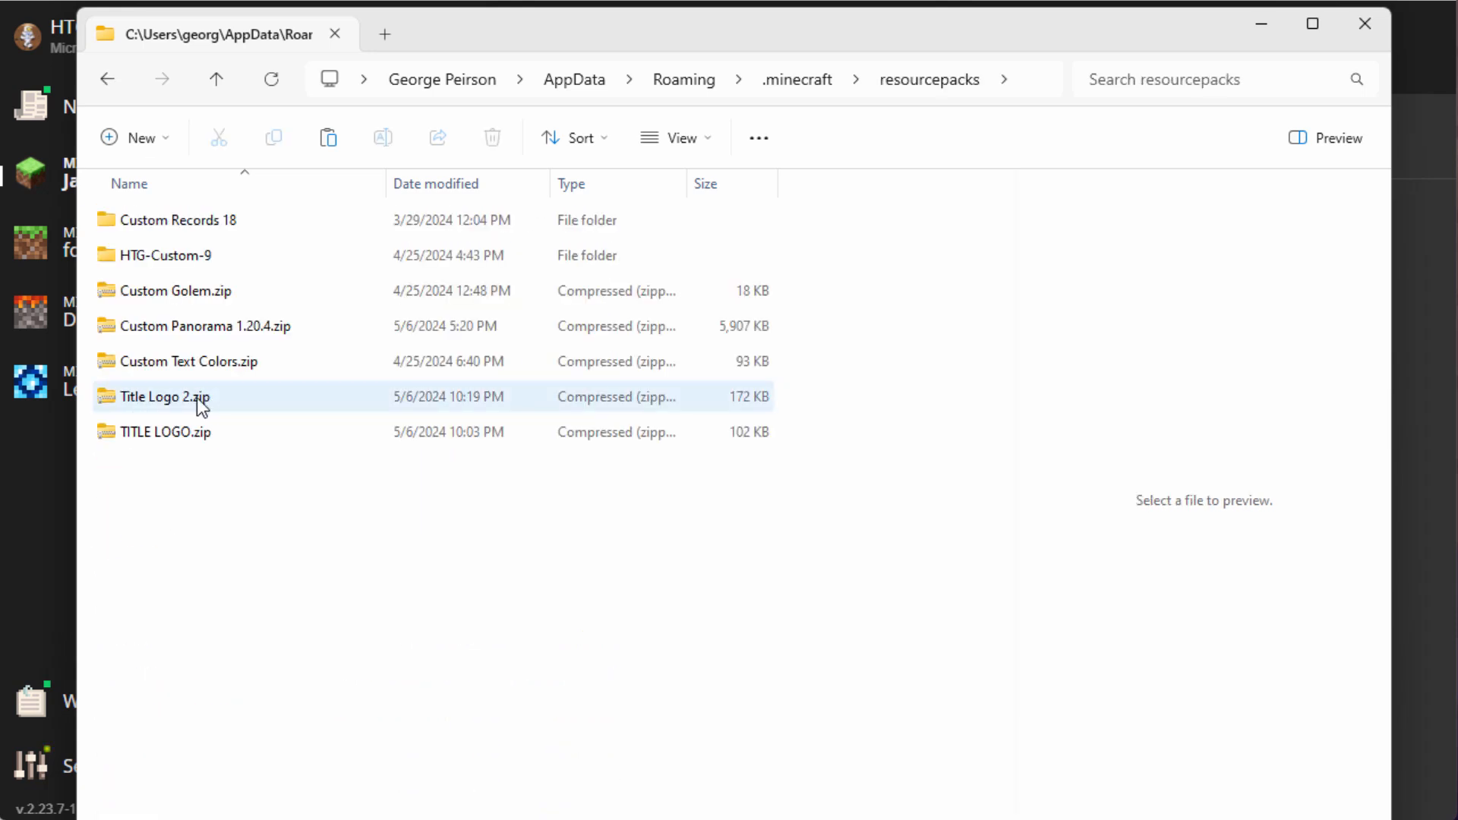
# Step: Copy Title Logo 3.zip from Pack into resourcepacks, then close both folder windows
pyautogui.click(103, 817)
pyautogui.moveTo(271, 143); pyautogui.dragTo(946, 112)
pyautogui.click(1045, 463)
pyautogui.moveTo(1039, 462); pyautogui.dragTo(166, 506, button='right')
pyautogui.click(226, 557)
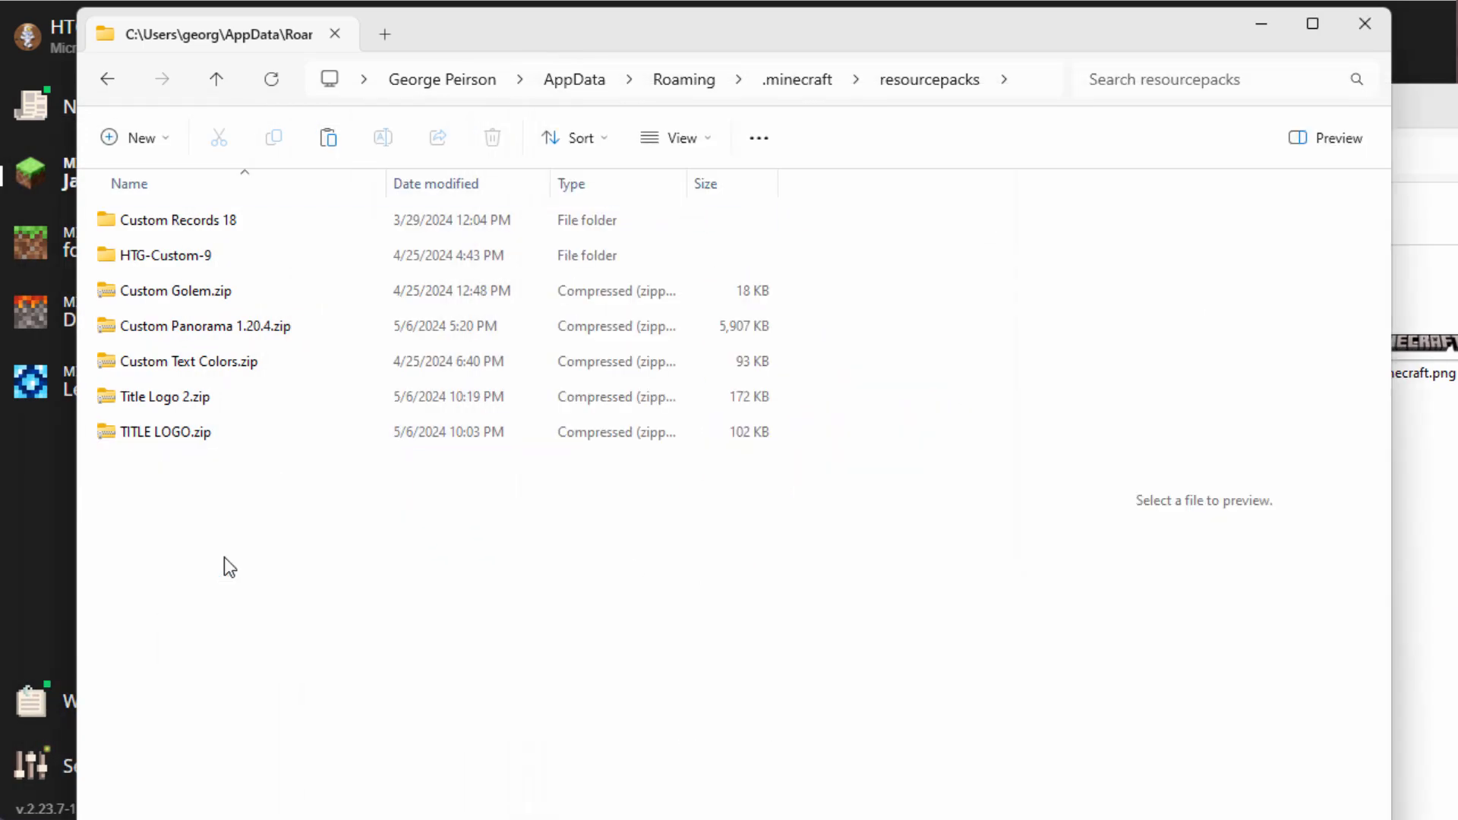
pyautogui.click(1038, 468)
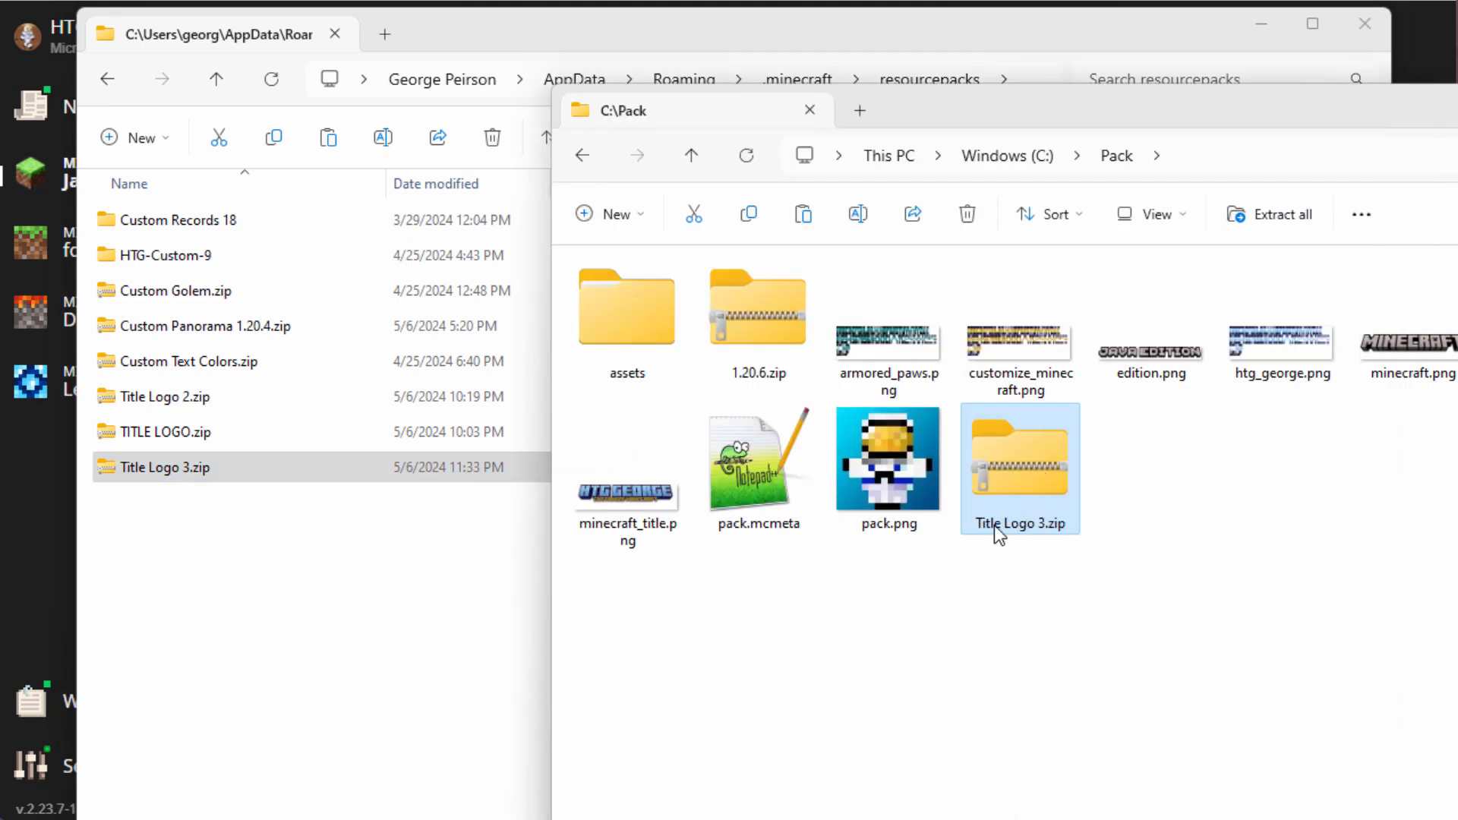
pyautogui.moveTo(1413, 116); pyautogui.dragTo(1246, 143)
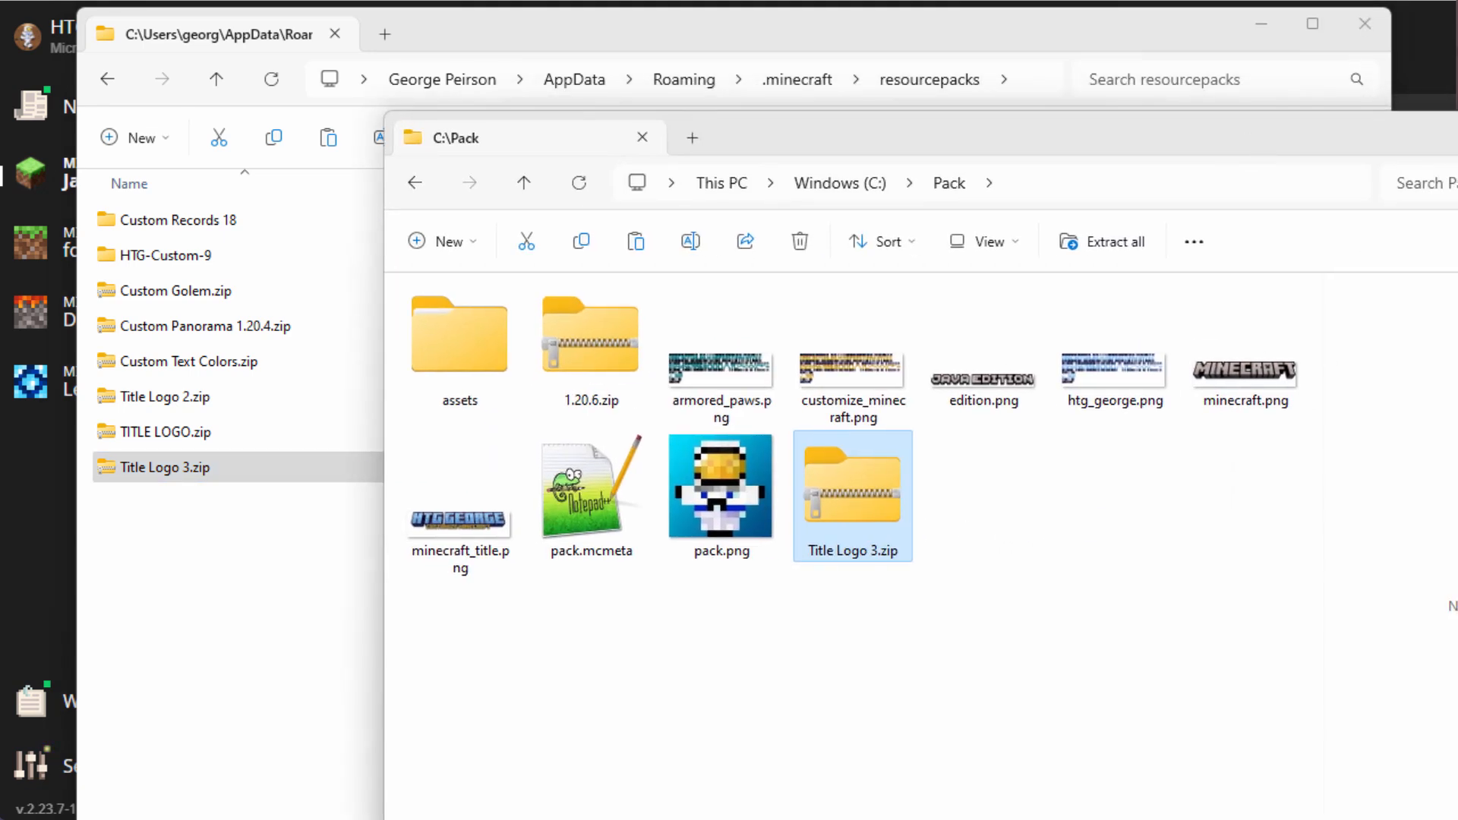
pyautogui.click(1457, 127)
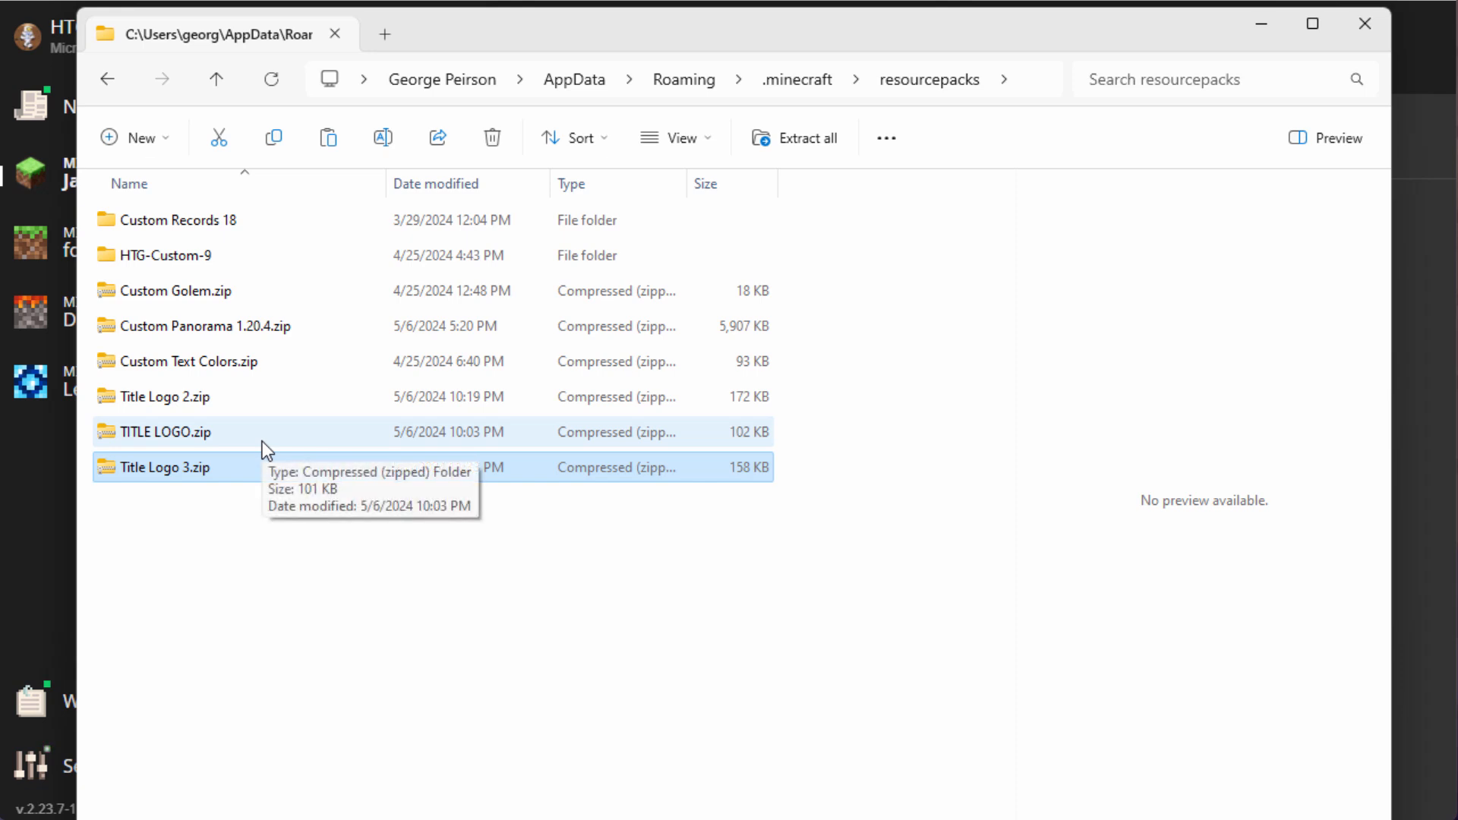
pyautogui.click(1374, 19)
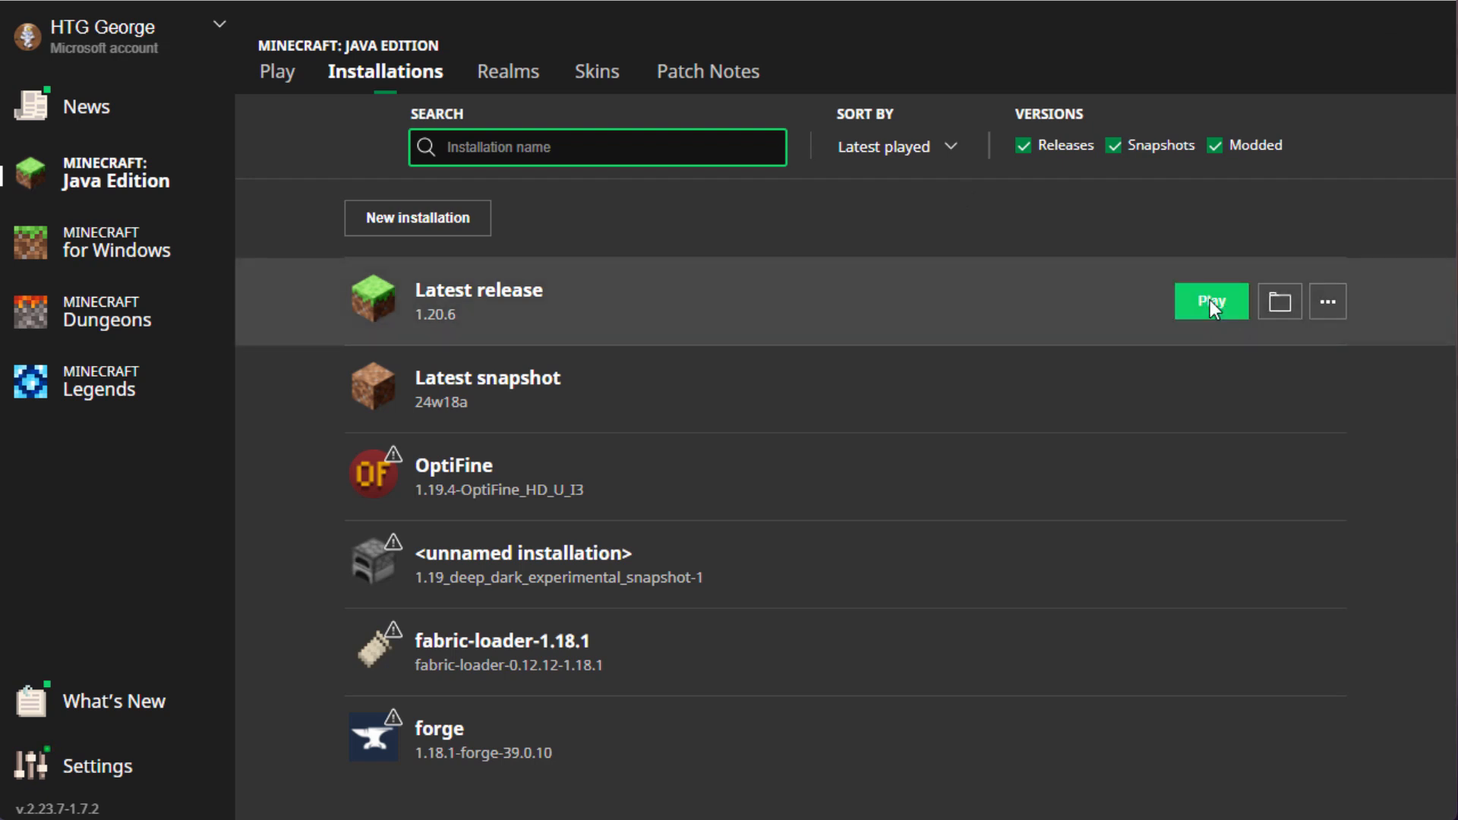
# Step: Launch the latest Minecraft release and swap the active resource pack from Title Logo 2.zip to Title Logo 3.zip
pyautogui.click(1211, 304)
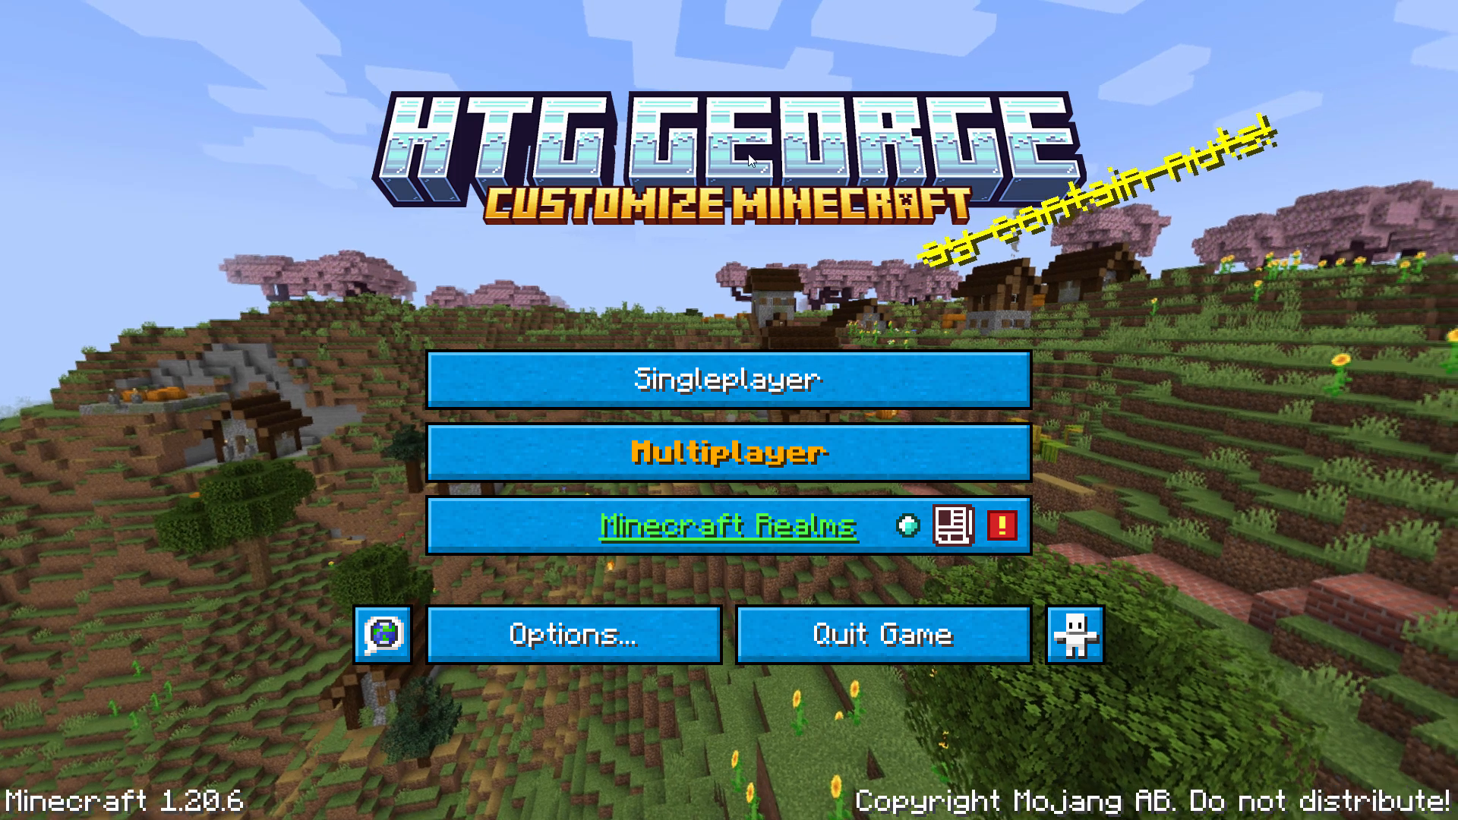
pyautogui.click(596, 626)
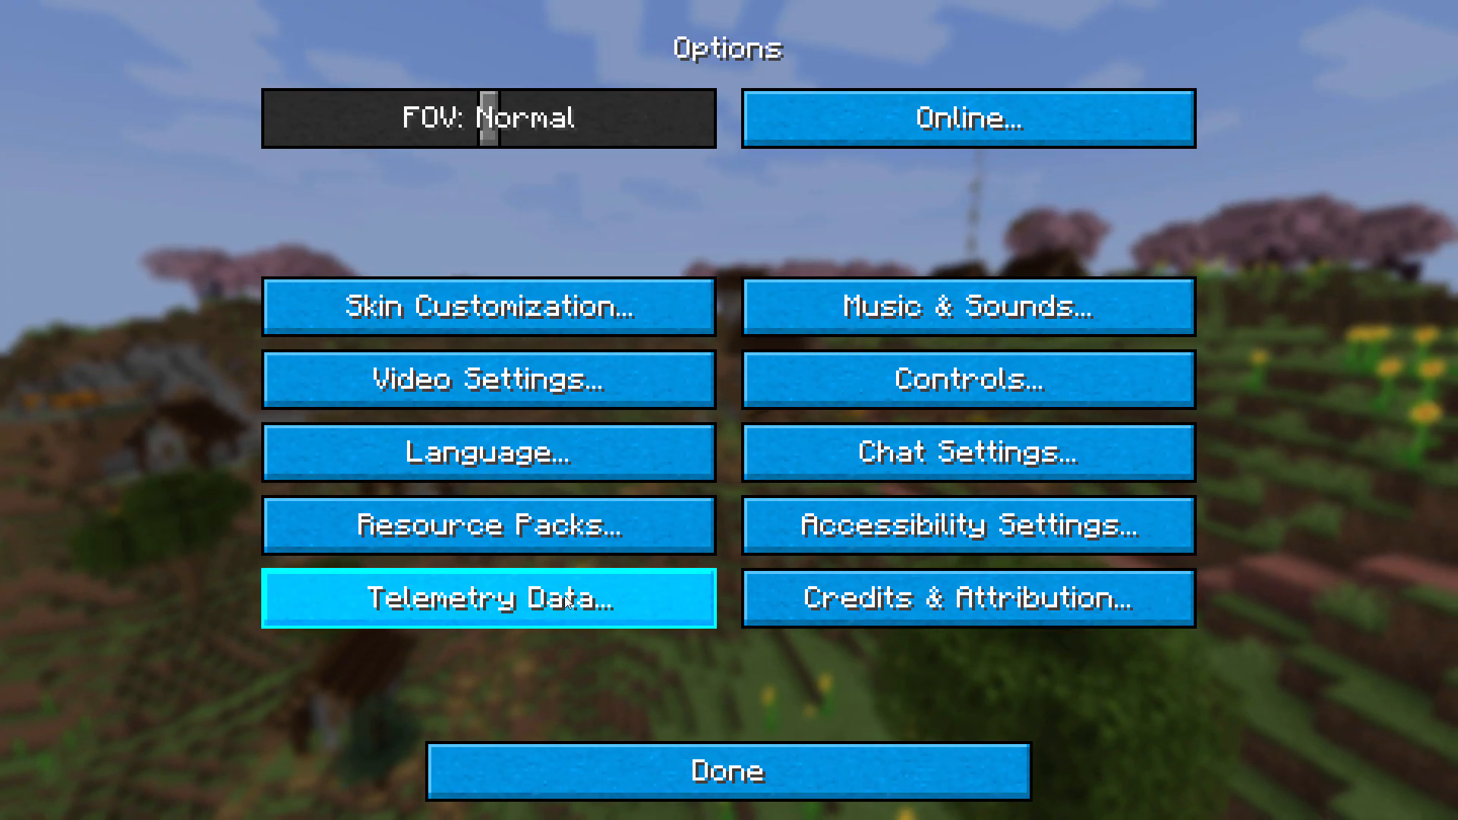
pyautogui.click(490, 526)
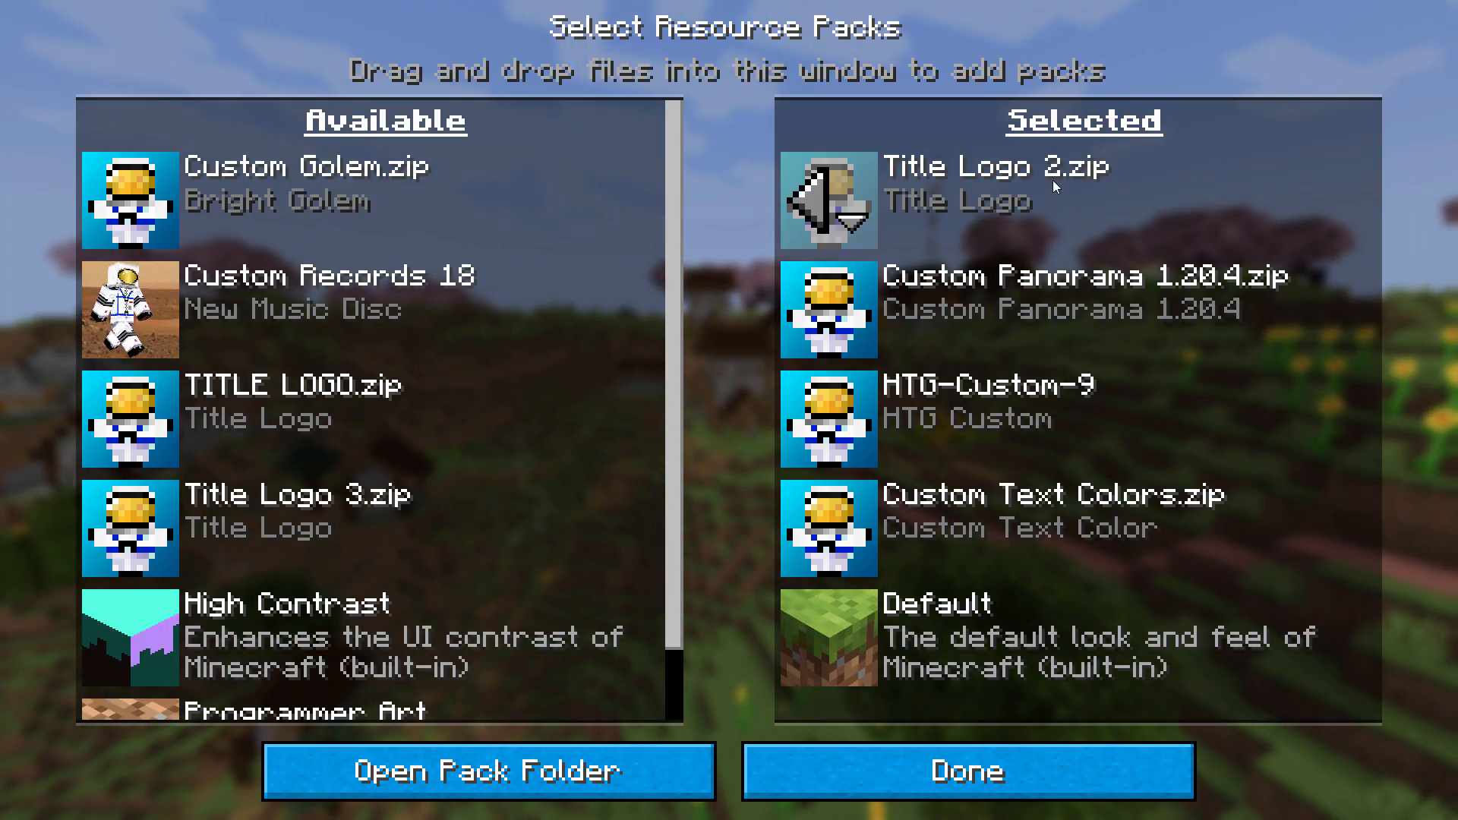
pyautogui.click(813, 198)
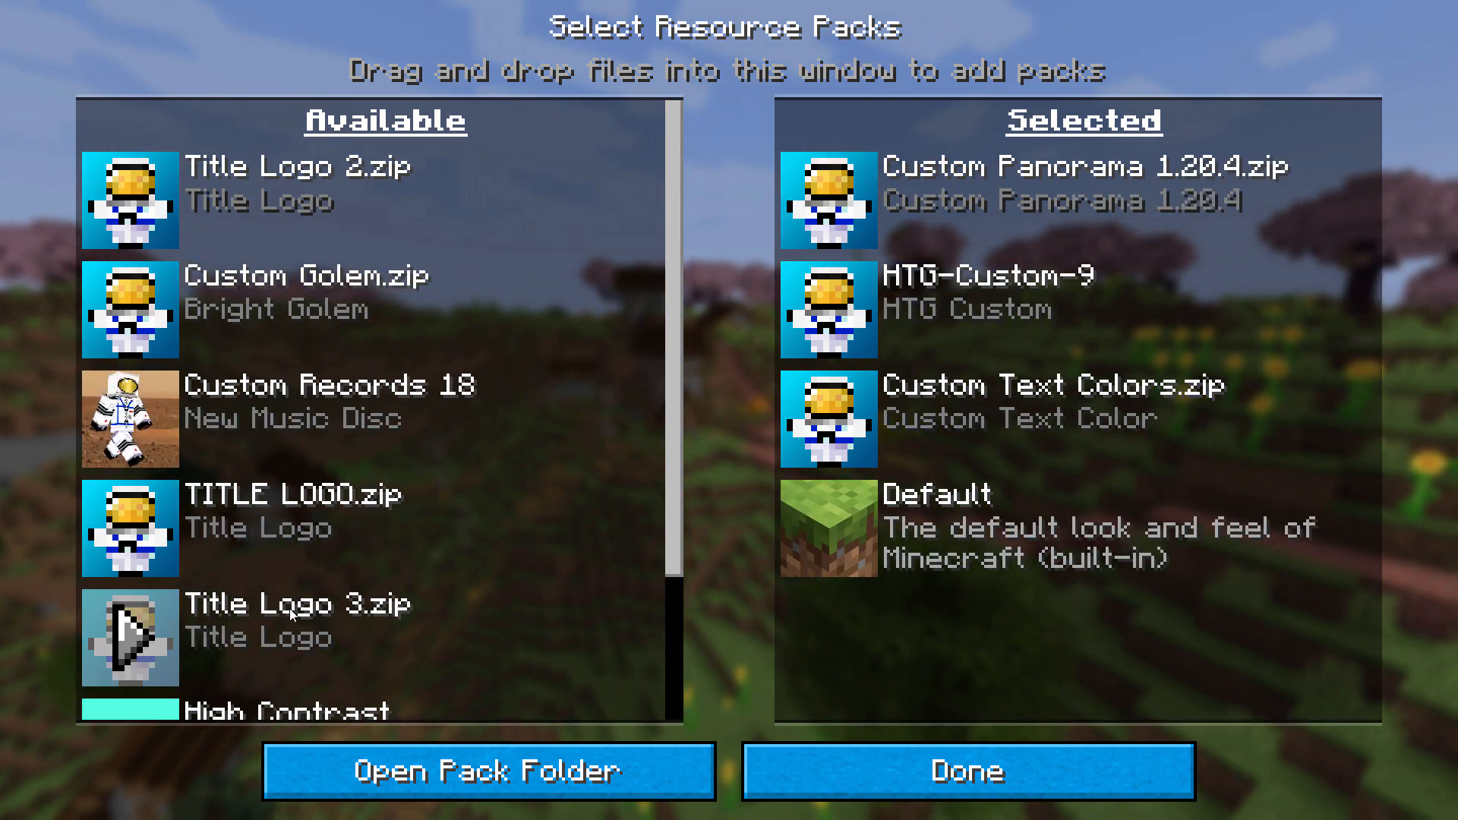
pyautogui.click(131, 638)
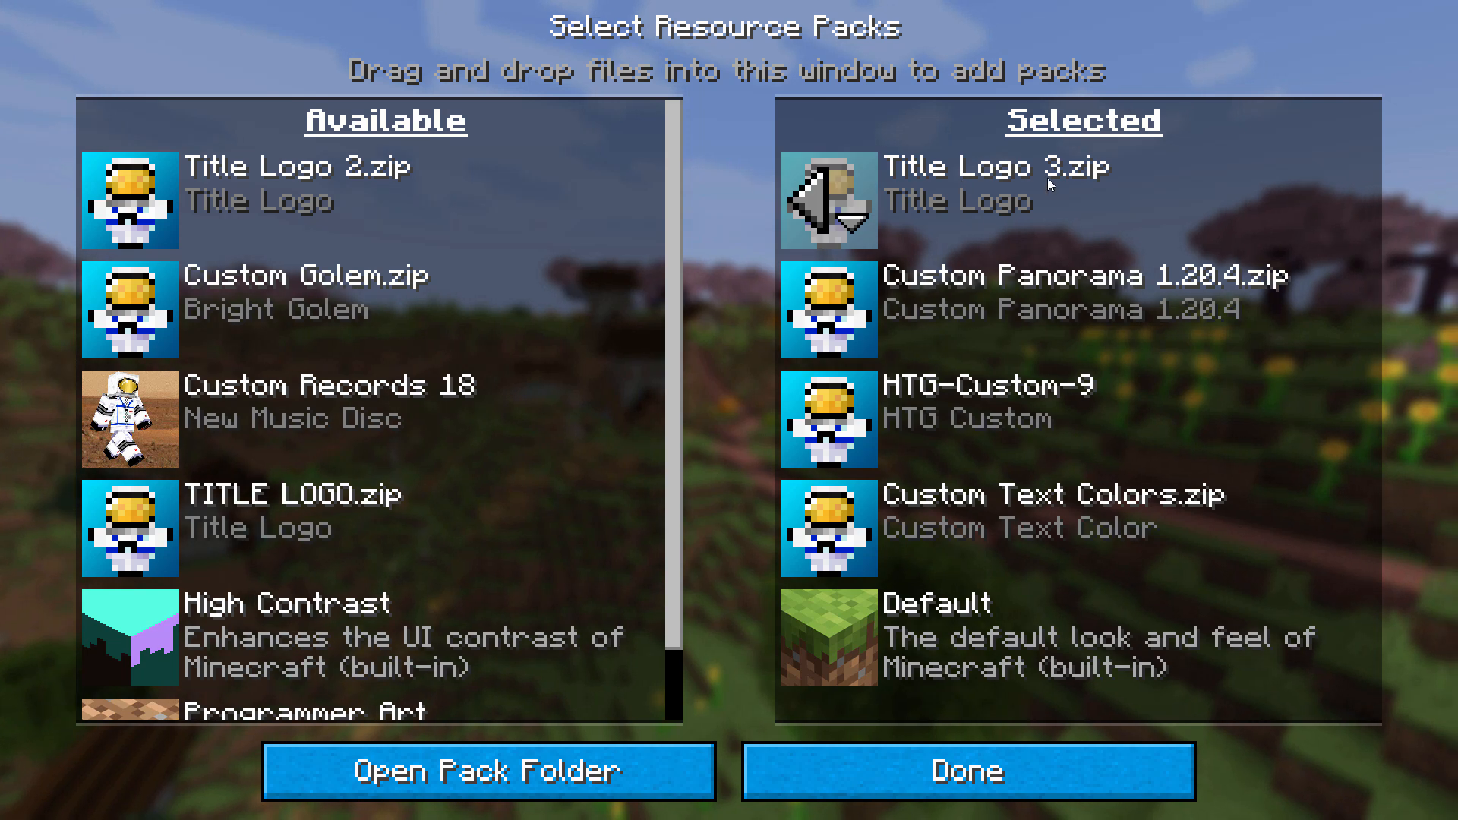
pyautogui.click(978, 753)
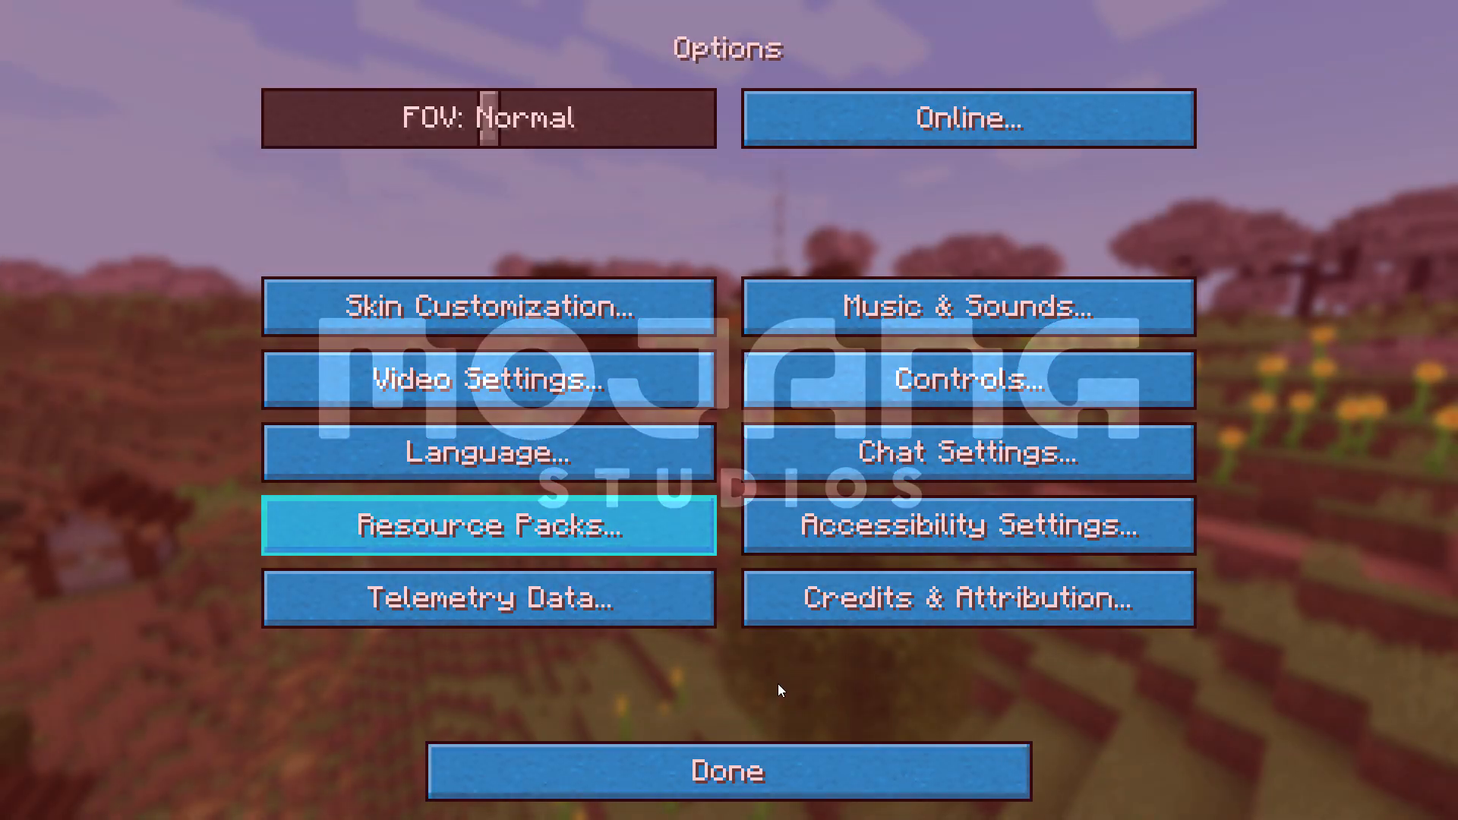
pyautogui.click(753, 755)
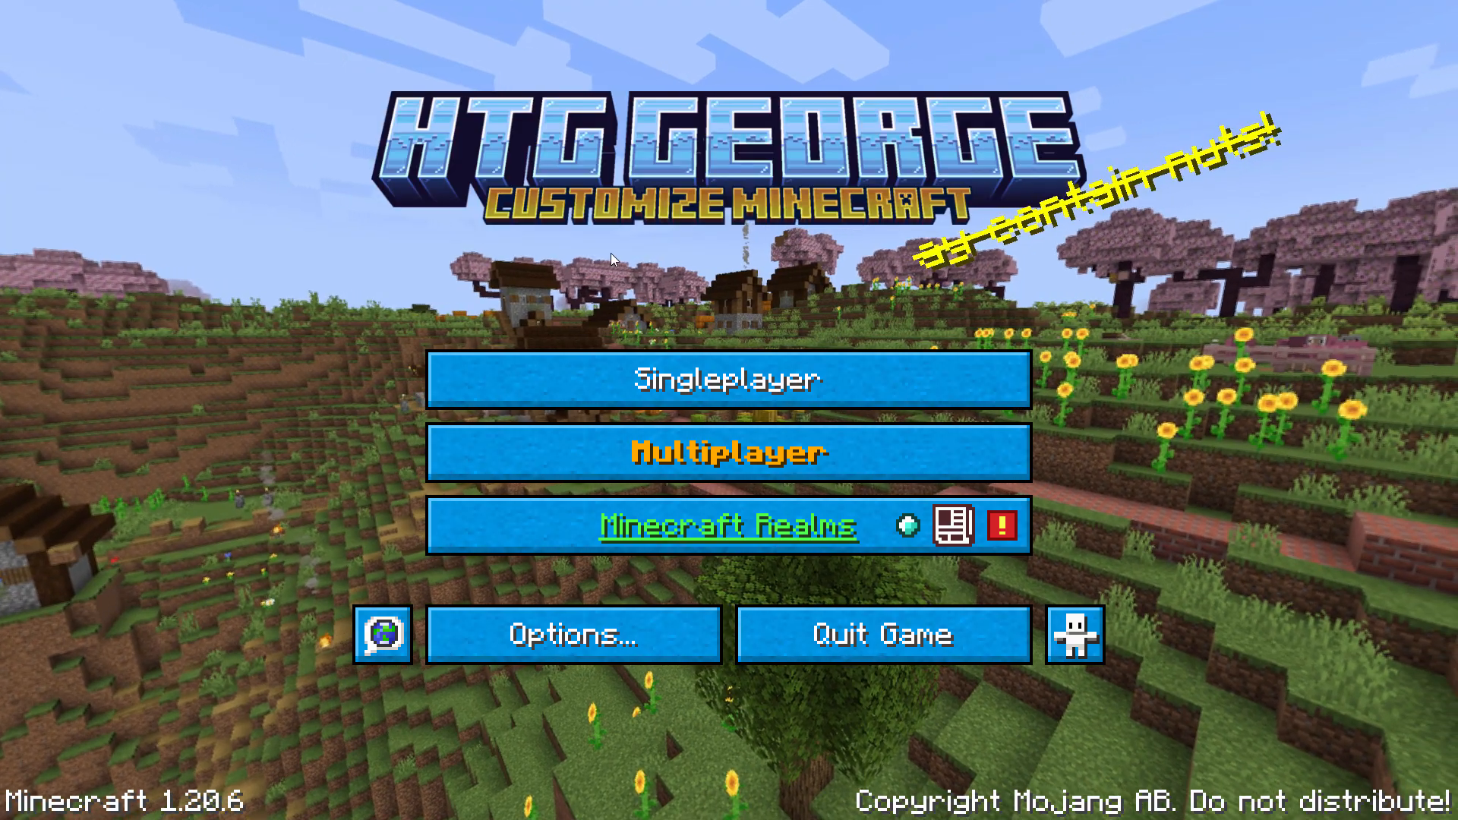